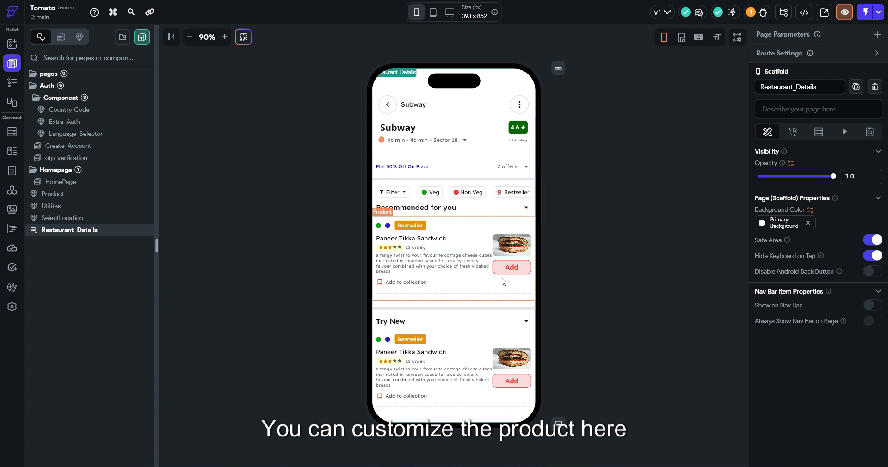
Select the Product card on Restaurant_Details and zoom in on the phone preview
left_click(467, 278)
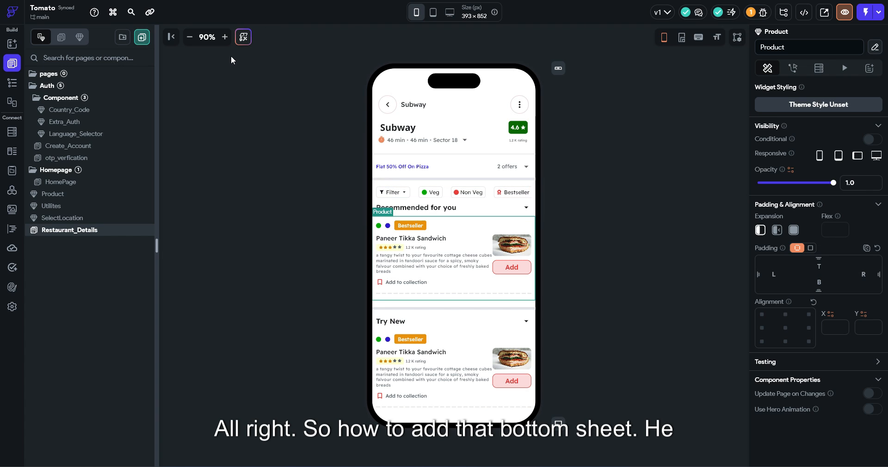
left_click(224, 36)
left_click(225, 36)
scroll(581, 201, "down", 2)
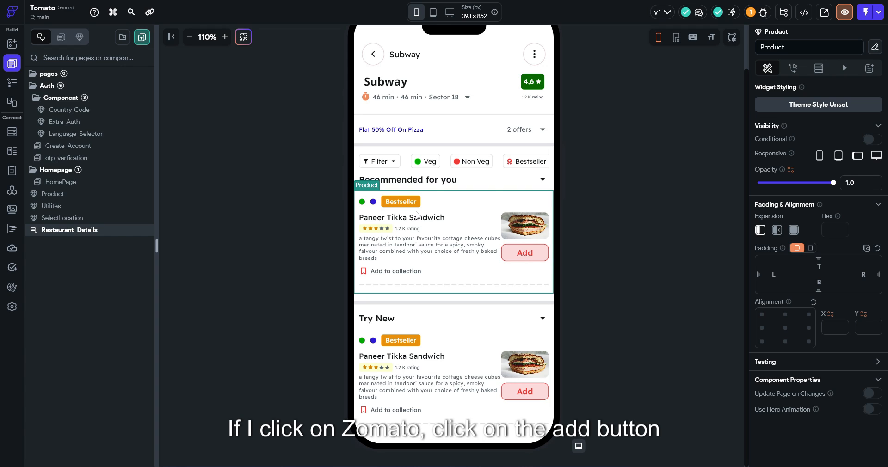
Open the Product component in its editor, then switch to the HomePage layout
left_click(631, 234)
double_click(523, 254)
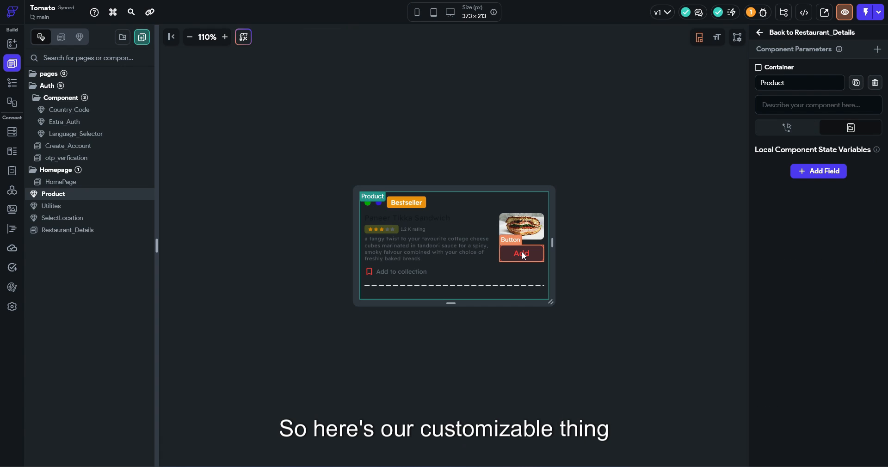
left_click(46, 182)
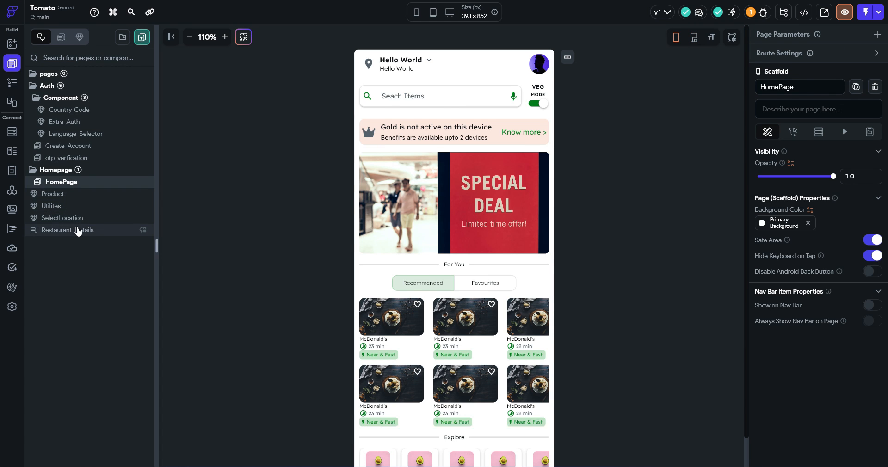
Create a blank page named 'customisable'
left_click(78, 230)
left_click(58, 38)
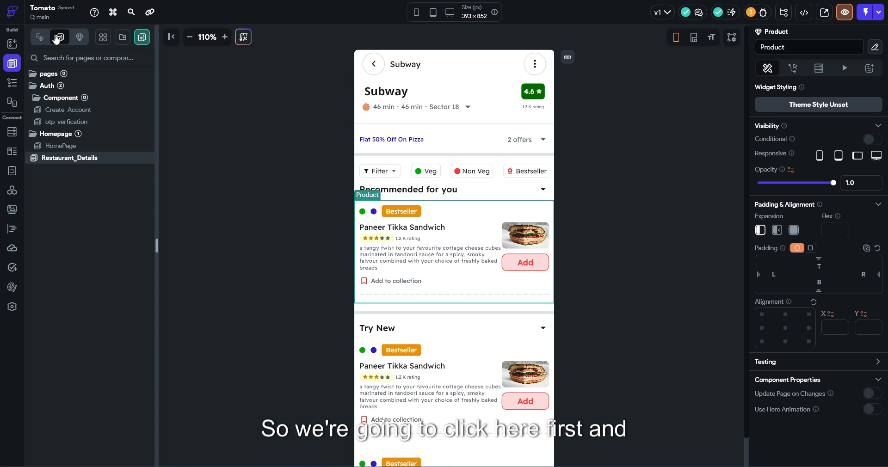
left_click(142, 37)
mouse_move(408, 238)
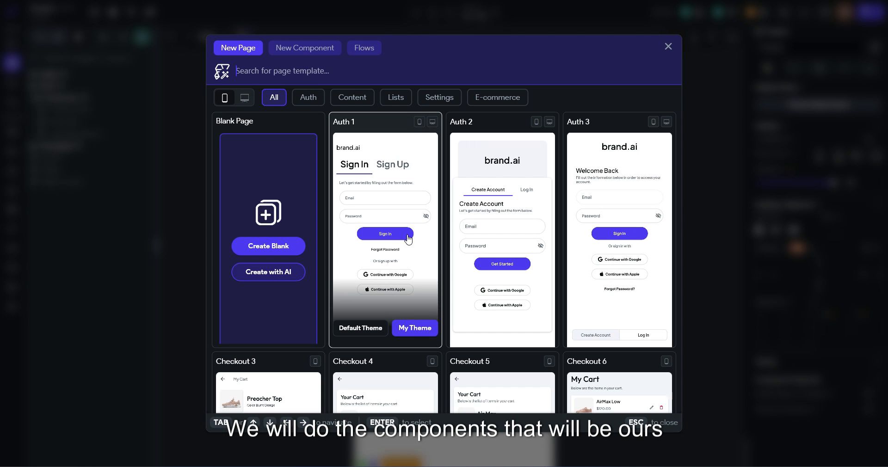
type("cuto")
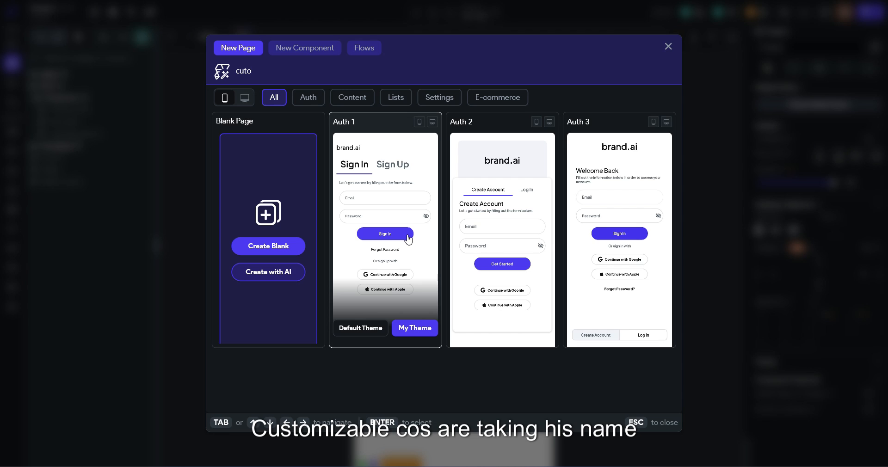
key("BackSpace")
key("BackSpace")
type("stom")
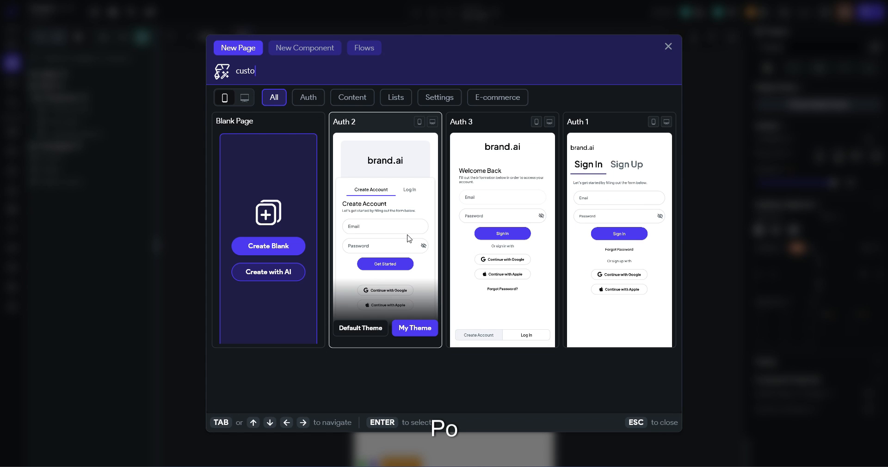
type("isabl")
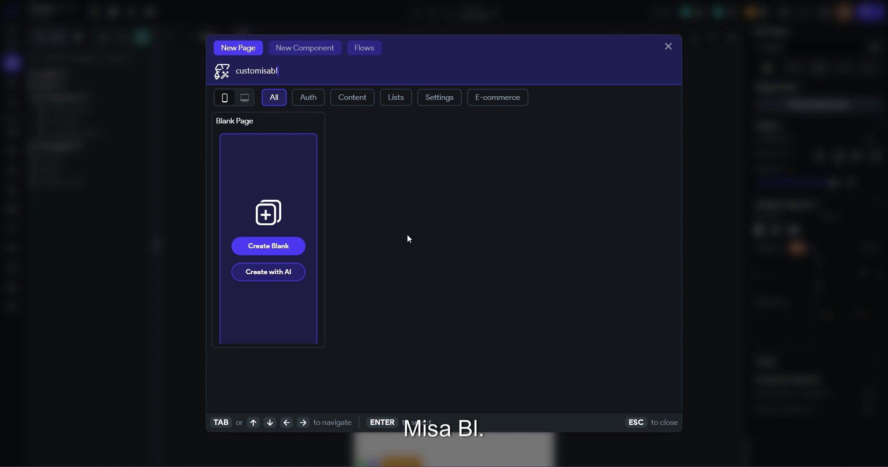
type("e")
left_click(261, 249)
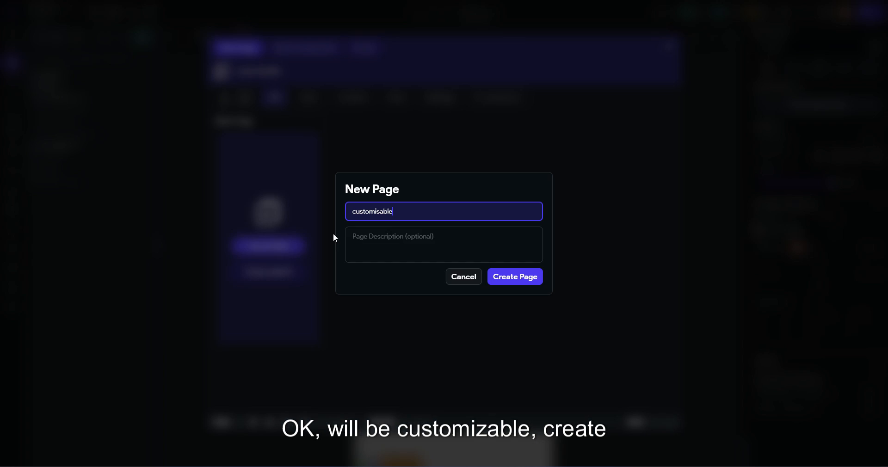
left_click(496, 281)
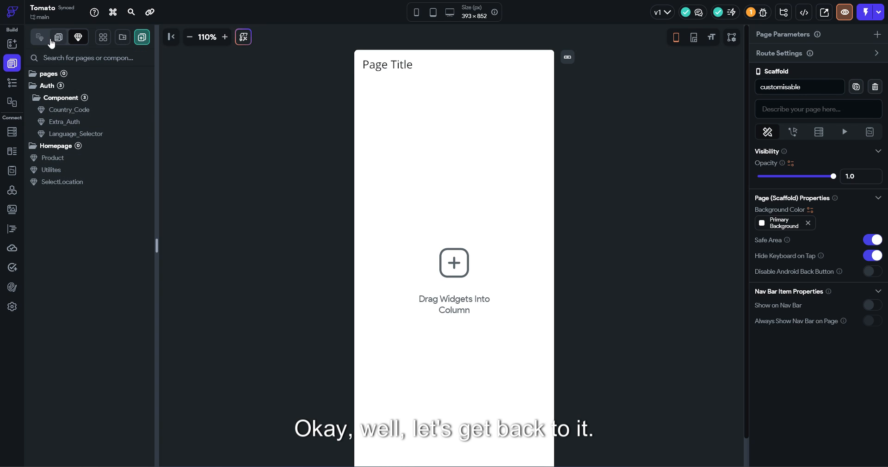
Delete the customisable page and reopen the add-new dialog
left_click(40, 37)
double_click(75, 242)
key("ctrl+c")
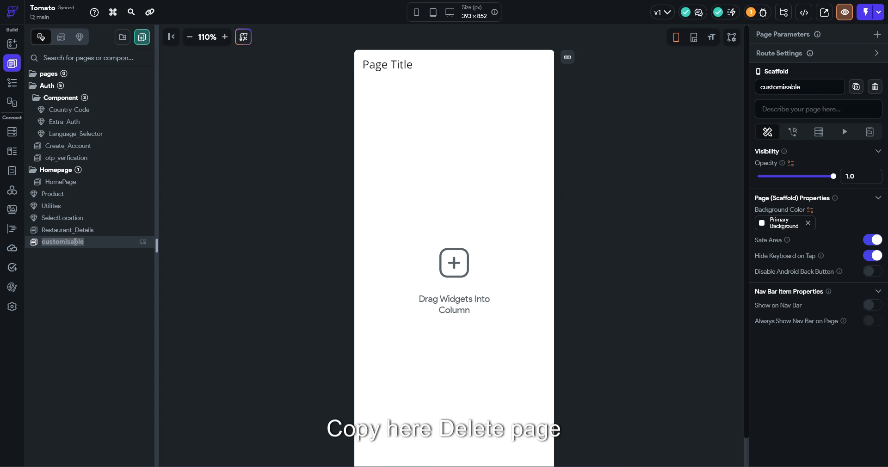
right_click(76, 242)
left_click(115, 310)
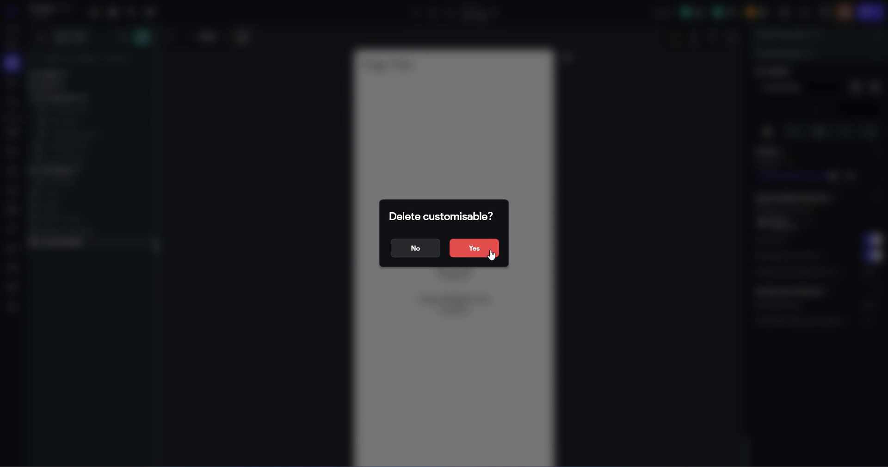
left_click(490, 252)
left_click(142, 37)
Create a blank component named 'customisable'
left_click(324, 50)
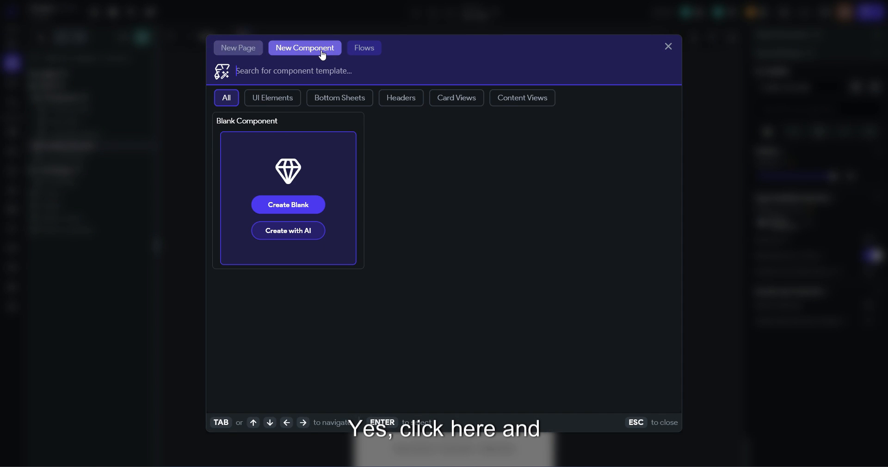
key("ctrl+v")
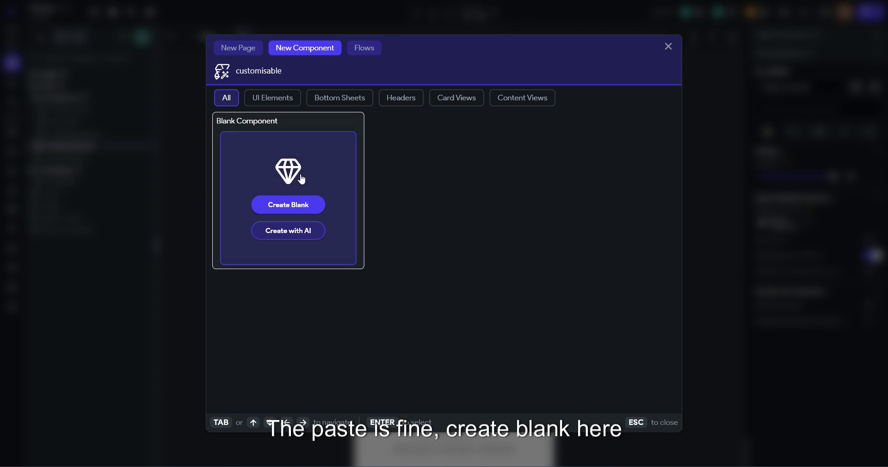
left_click(296, 204)
left_click(509, 276)
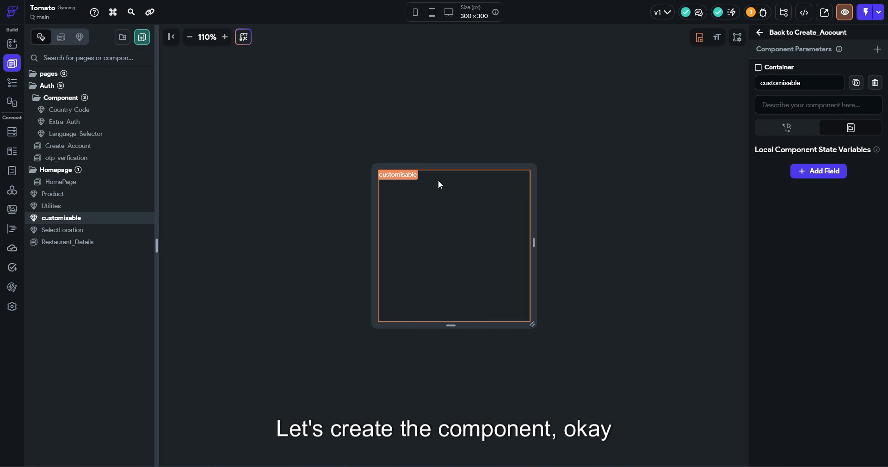
Add a Container with infinite width and height and top-left/top-right radius 20
left_click(12, 43)
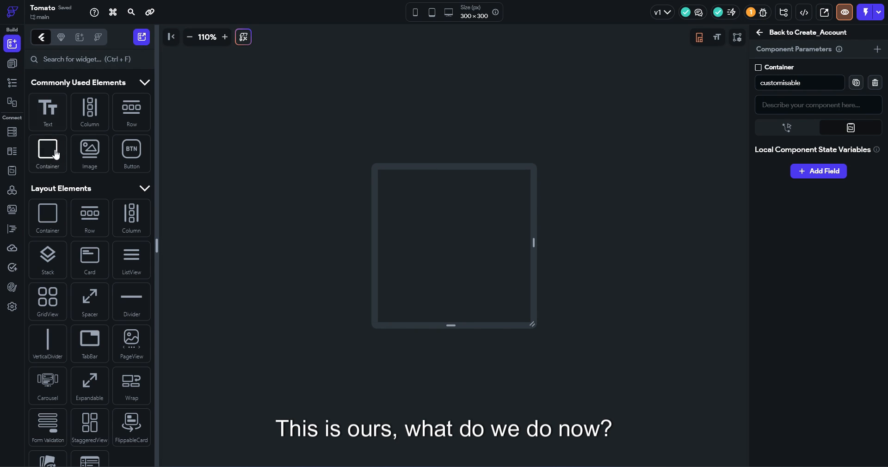
left_click_drag(48, 153, 392, 187)
scroll(803, 290, "down", 2)
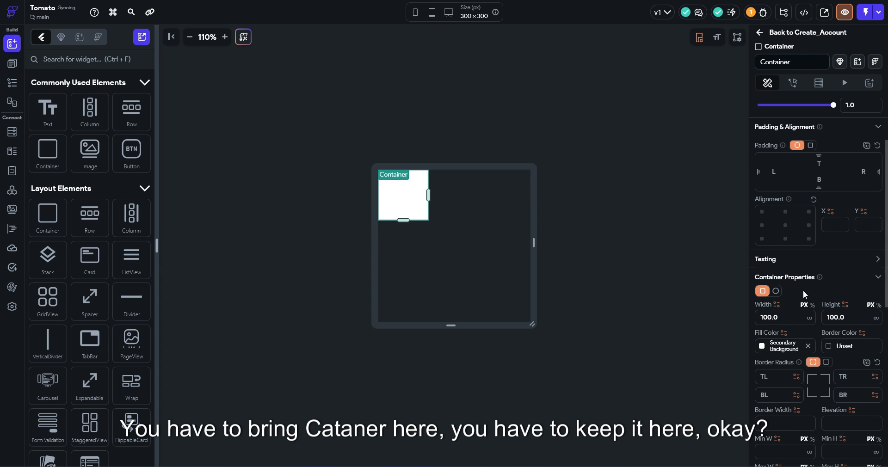
left_click(810, 318)
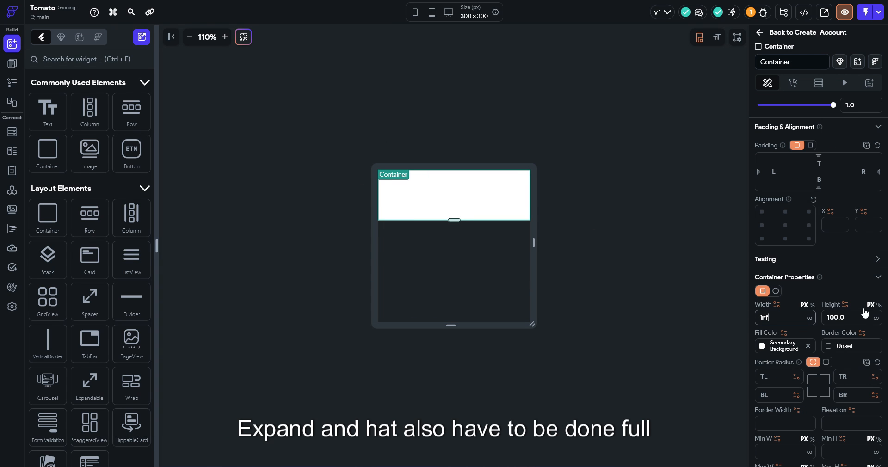
left_click(876, 318)
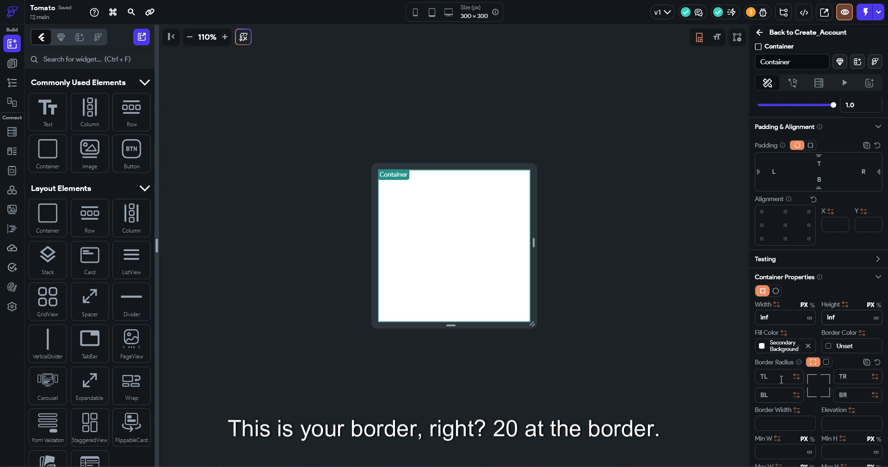
left_click(782, 380)
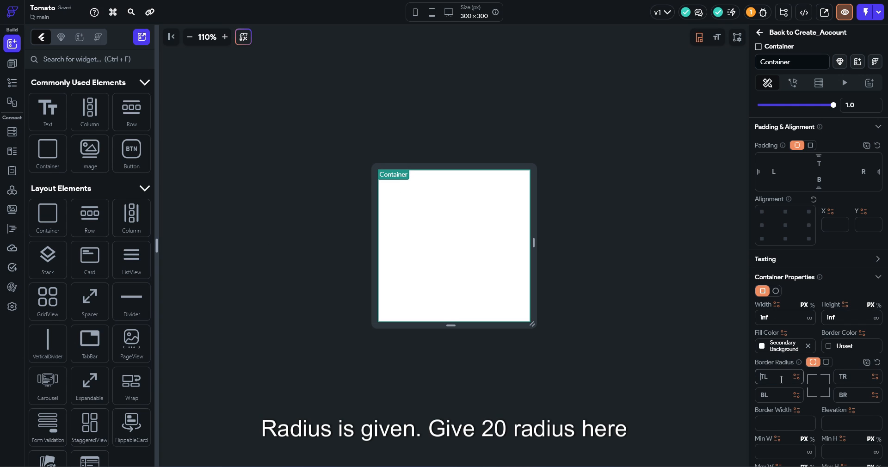
key("Tab")
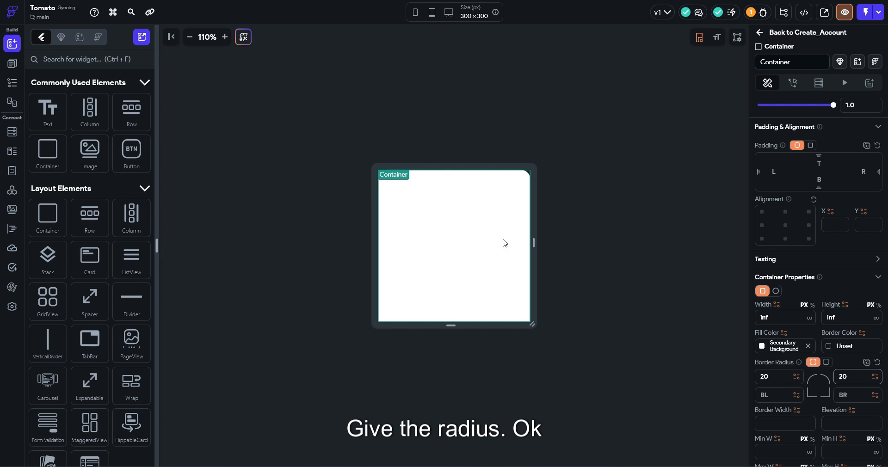
left_click(524, 115)
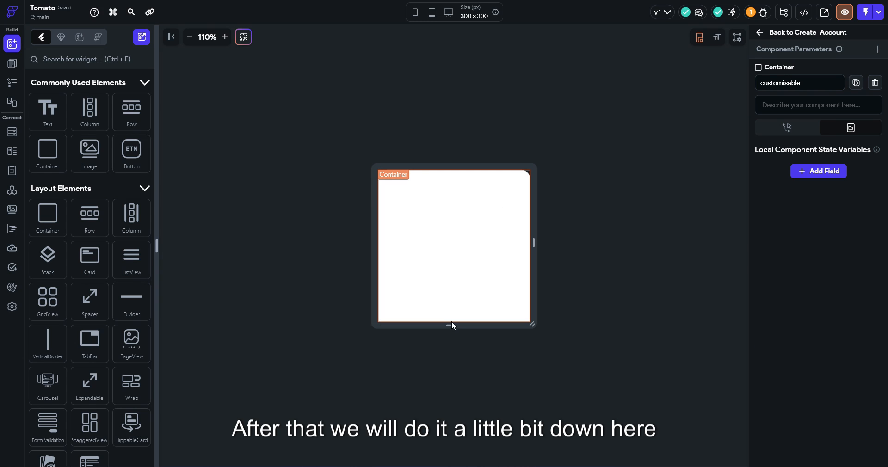
Stretch the component canvas to 300×621 and drop a Column into it
left_click_drag(452, 326, 437, 463)
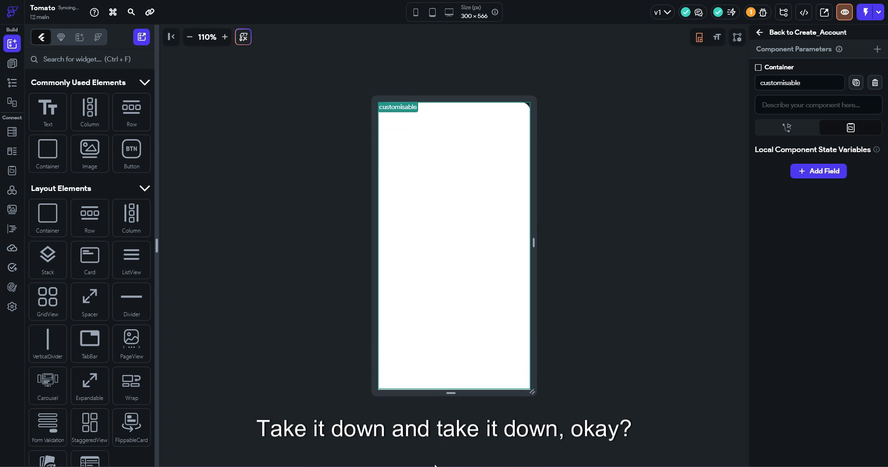
left_click_drag(451, 395, 452, 409)
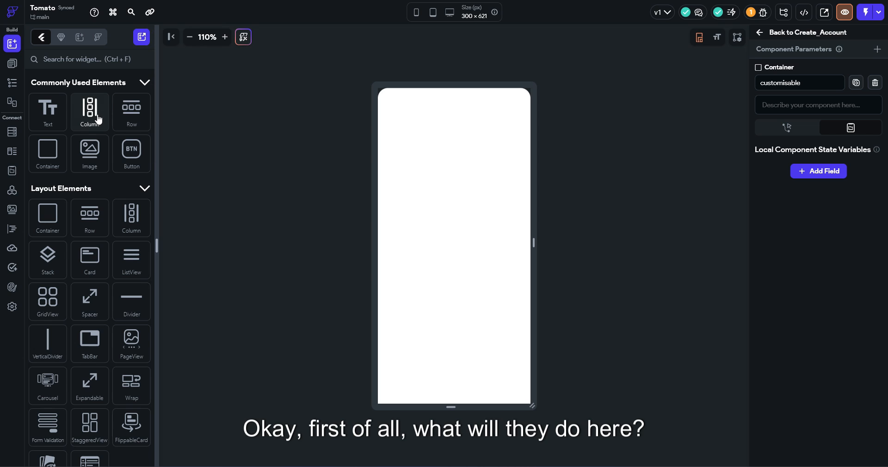
left_click_drag(98, 119, 460, 145)
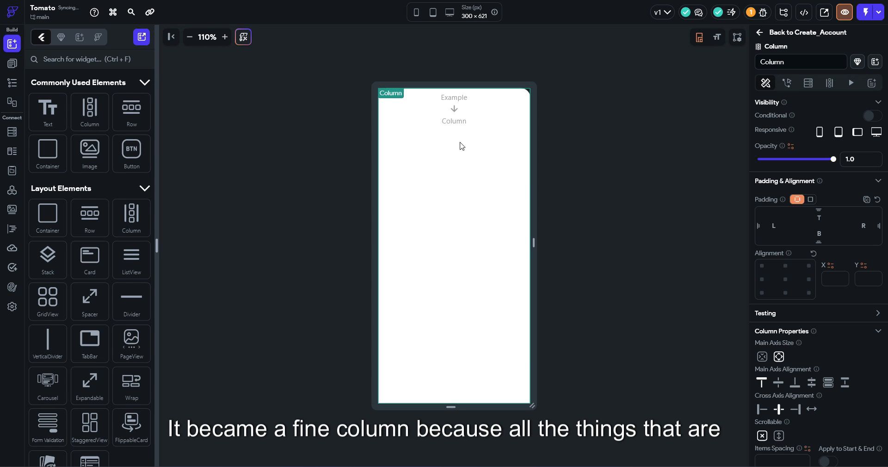
Give the Column uniform padding of 10 and add a Row inside it
left_click(811, 200)
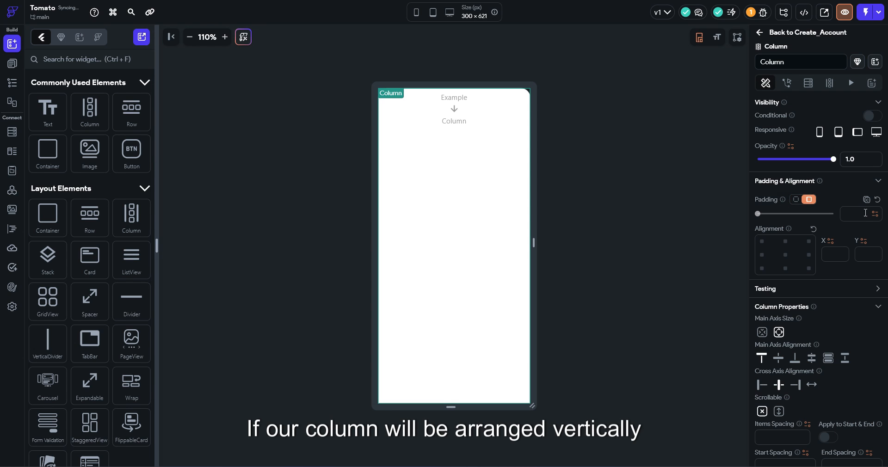
left_click(856, 216)
type("10")
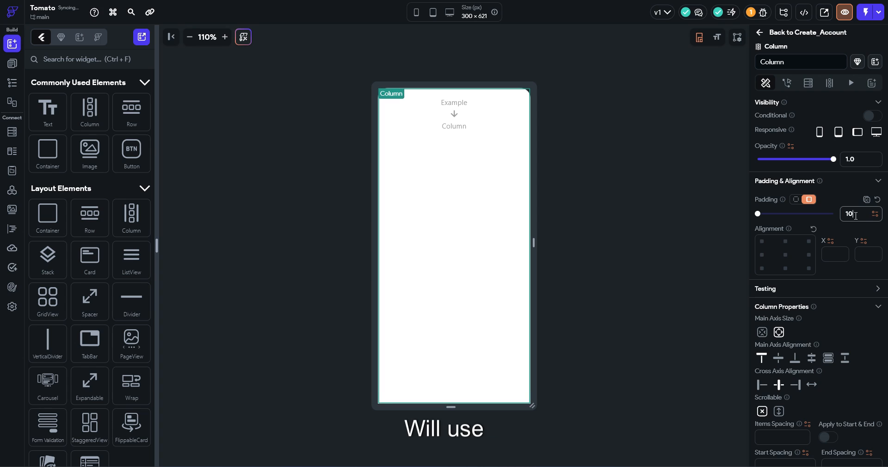
left_click_drag(122, 116, 436, 119)
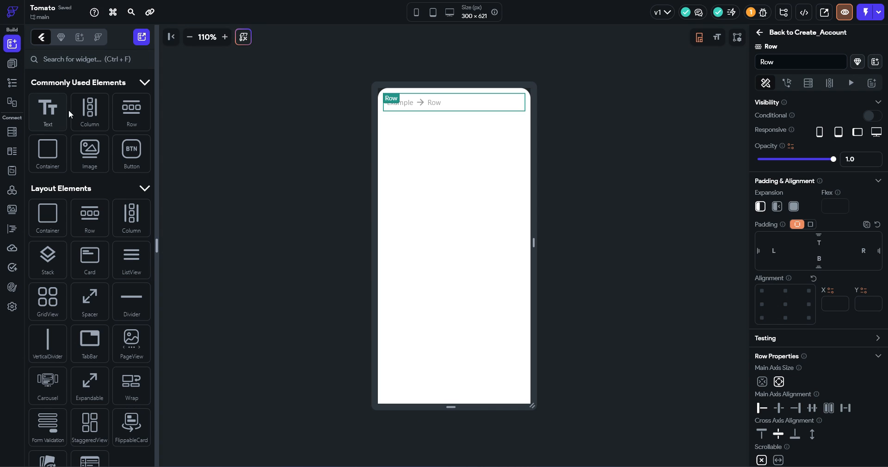
Add an Image to the Row and shrink it to a small thumbnail
left_click_drag(90, 151, 413, 104)
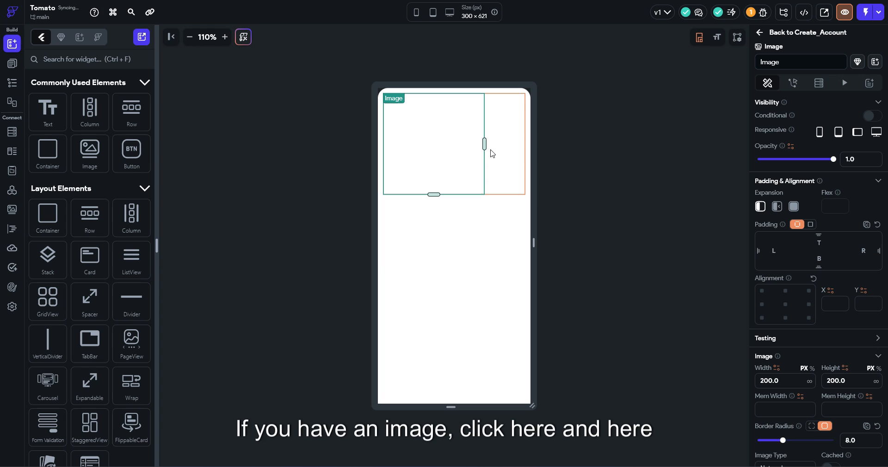
left_click_drag(485, 153, 421, 154)
left_click_drag(403, 195, 398, 112)
left_click(428, 108)
Add a 'Hello World' Text widget into the Row beside the image
left_click_drag(49, 112, 397, 98)
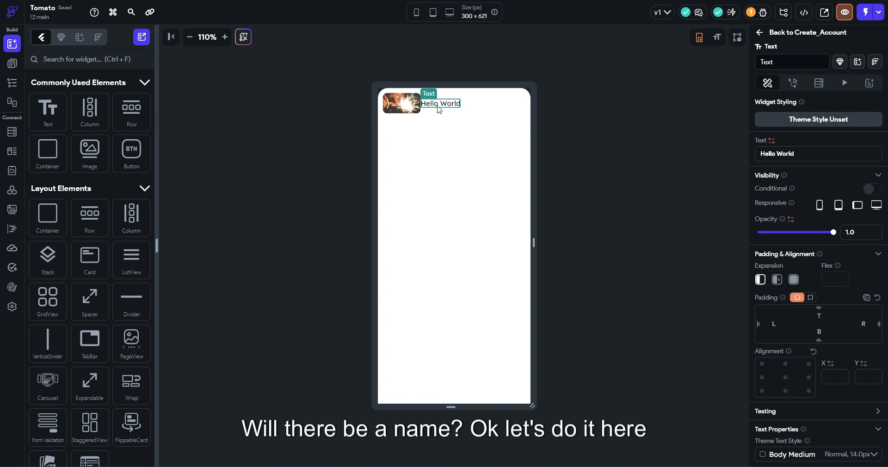
scroll(809, 216, "down", 1)
left_click(572, 148)
left_click(456, 107)
scroll(829, 190, "down", 5)
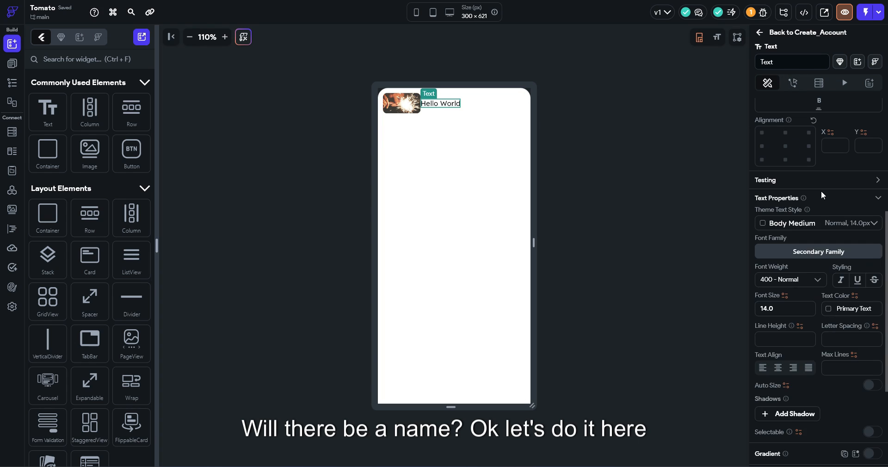
scroll(821, 191, "up", 3)
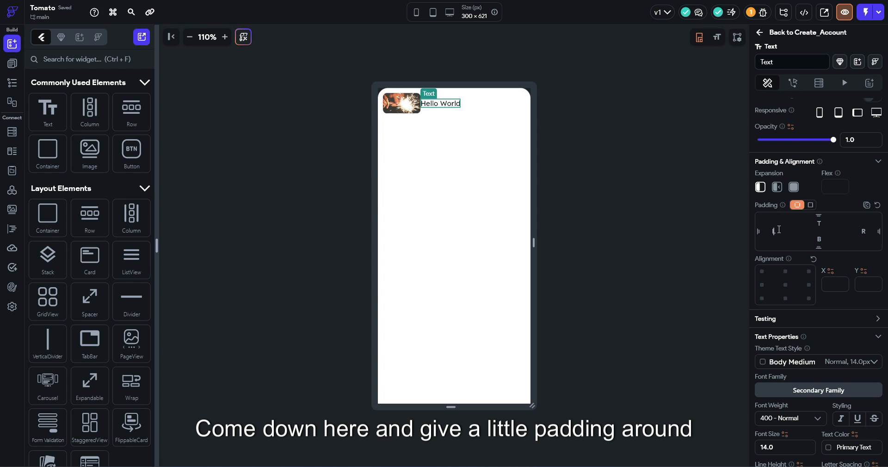
Give the Hello World text left padding 10 and the Label Large text style
left_click(771, 235)
type("10")
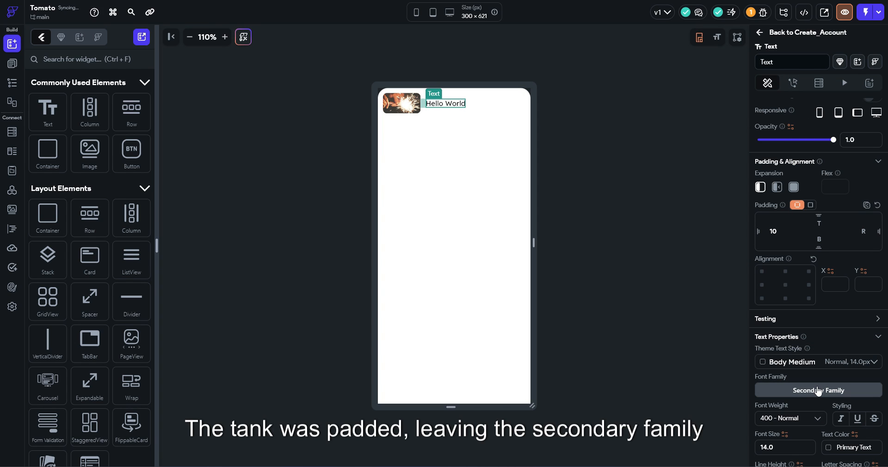
left_click(819, 390)
left_click(817, 378)
left_click(768, 365)
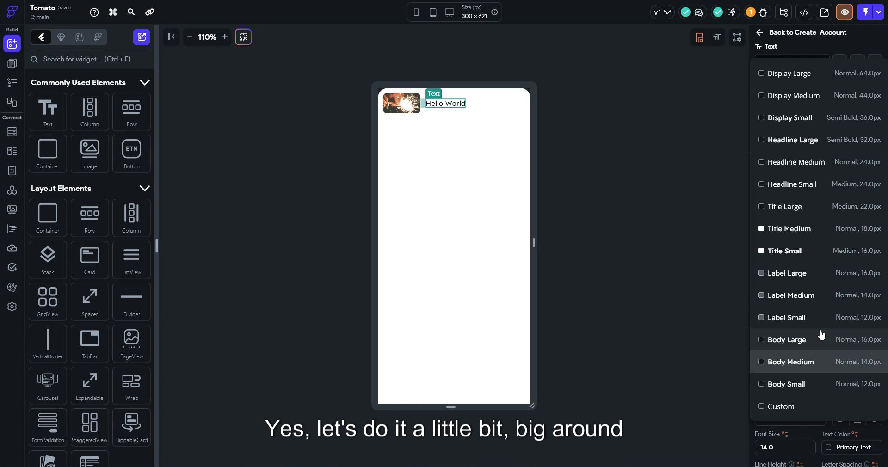
left_click(813, 282)
Shrink the product image to about 53×28
left_click(408, 113)
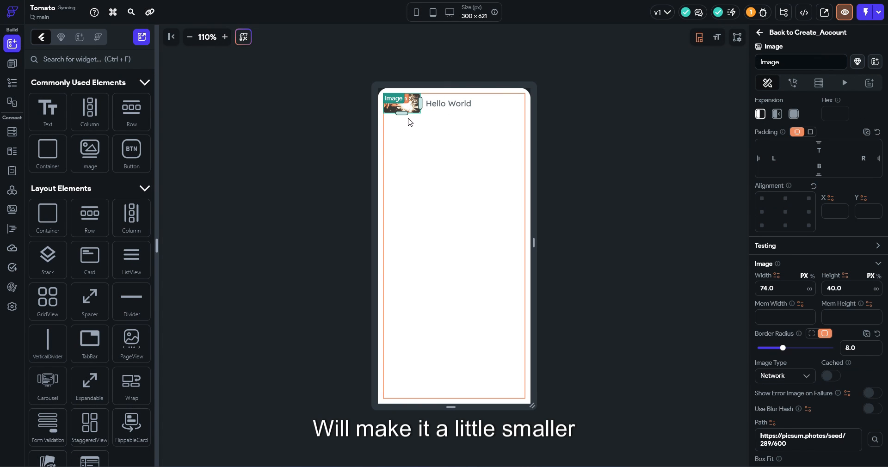
left_click_drag(399, 115, 409, 102)
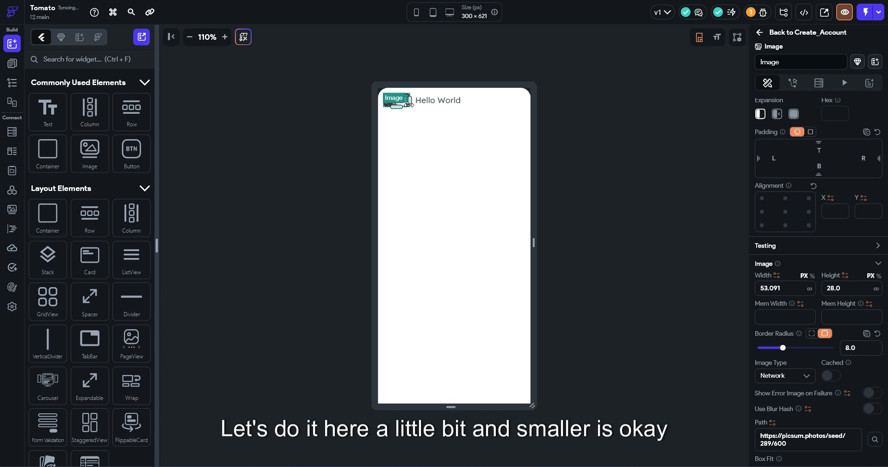
left_click(652, 133)
left_click(398, 105)
Switch the image type to Asset and browse the project assets
scroll(793, 277, "down", 4)
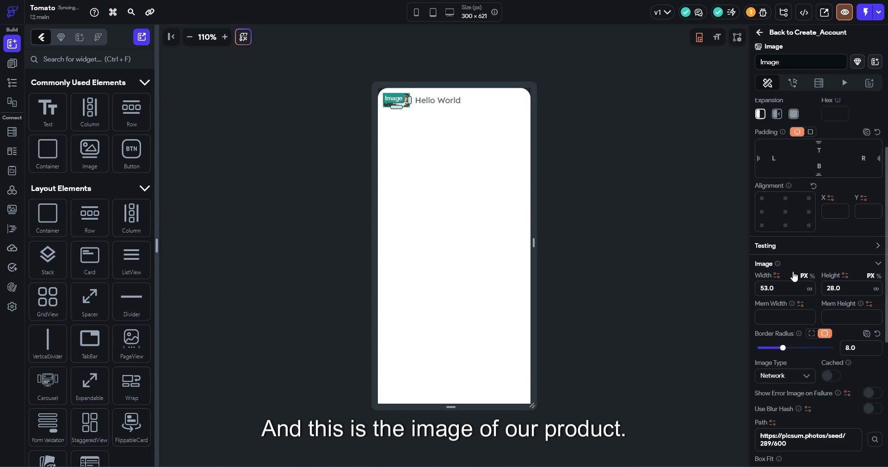
left_click(799, 288)
left_click(795, 319)
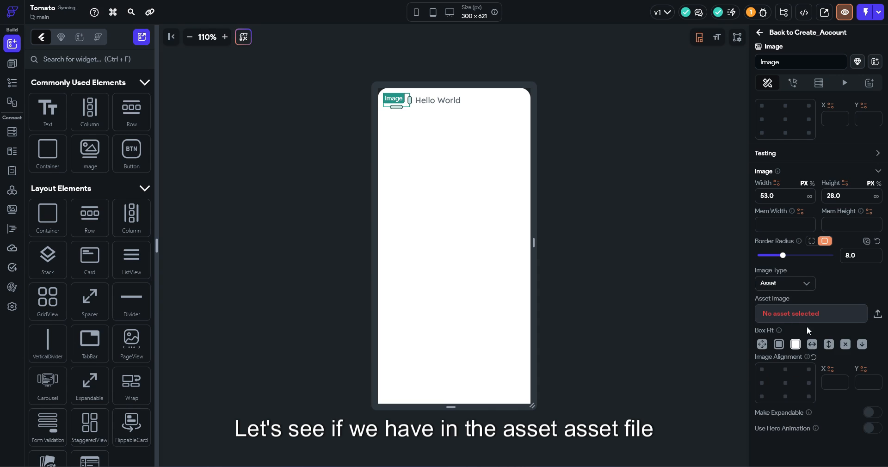
left_click(782, 316)
scroll(792, 180, "down", 10)
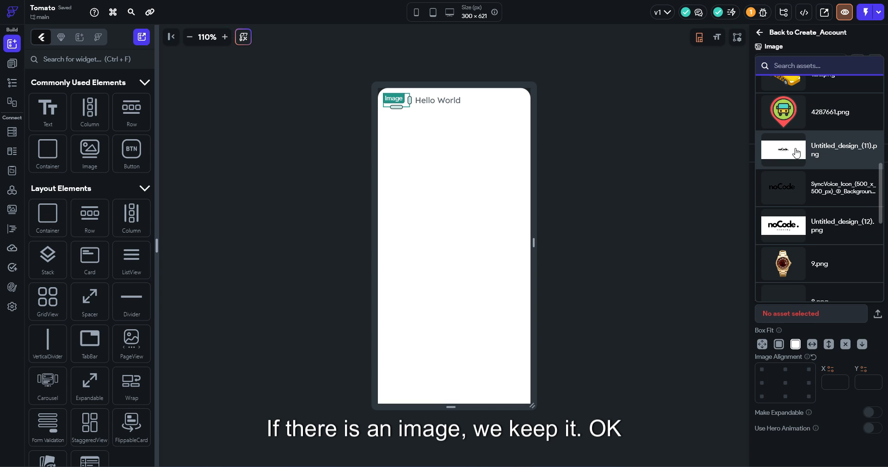
scroll(796, 153, "down", 2)
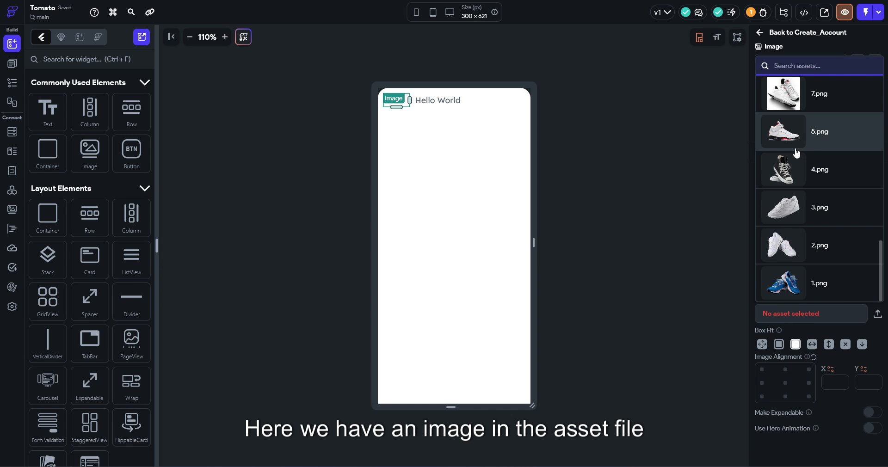
scroll(796, 153, "up", 15)
scroll(796, 153, "down", 8)
scroll(796, 153, "up", 3)
scroll(796, 153, "down", 10)
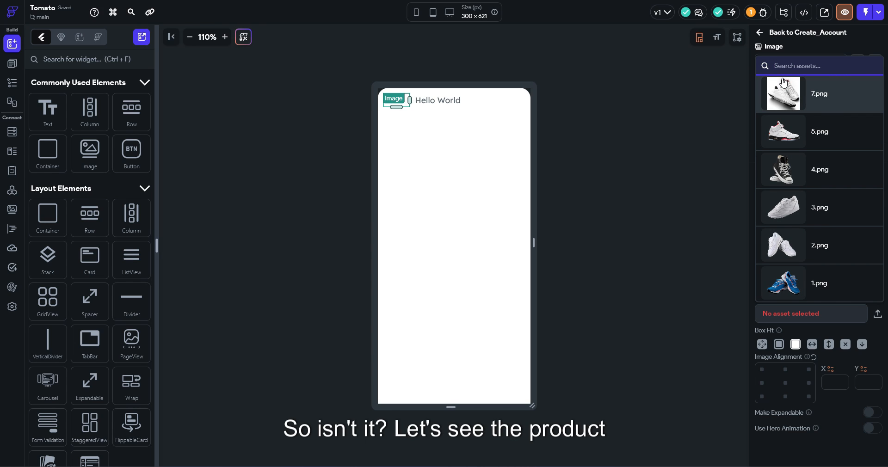
type("produc")
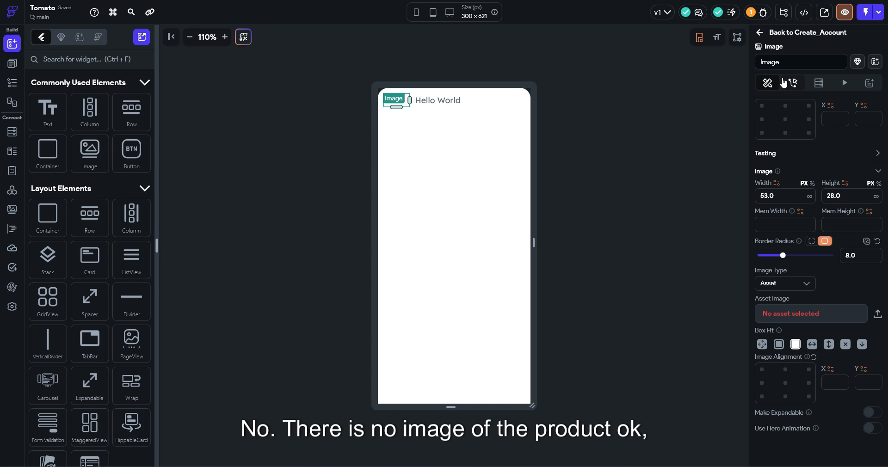
left_click(231, 193)
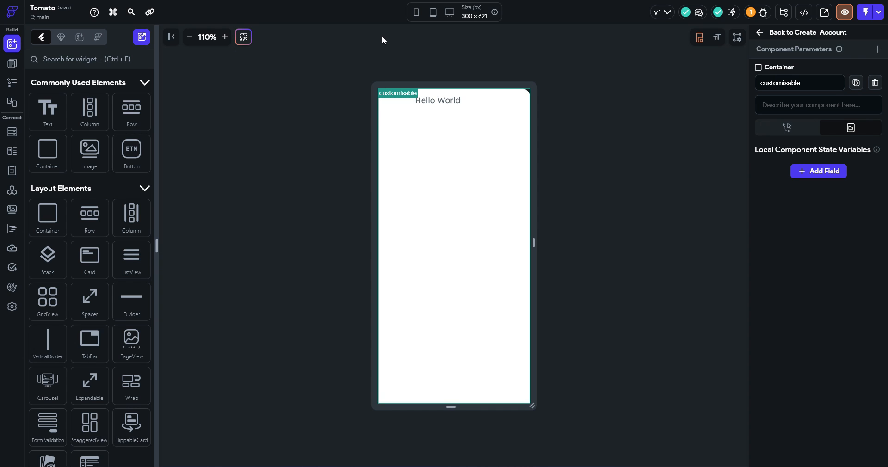
left_click(396, 100)
scroll(841, 286, "down", 4)
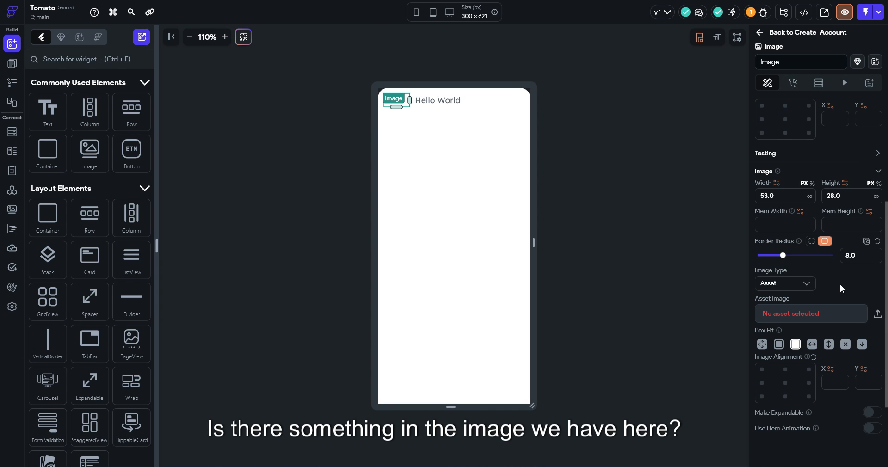
left_click(806, 324)
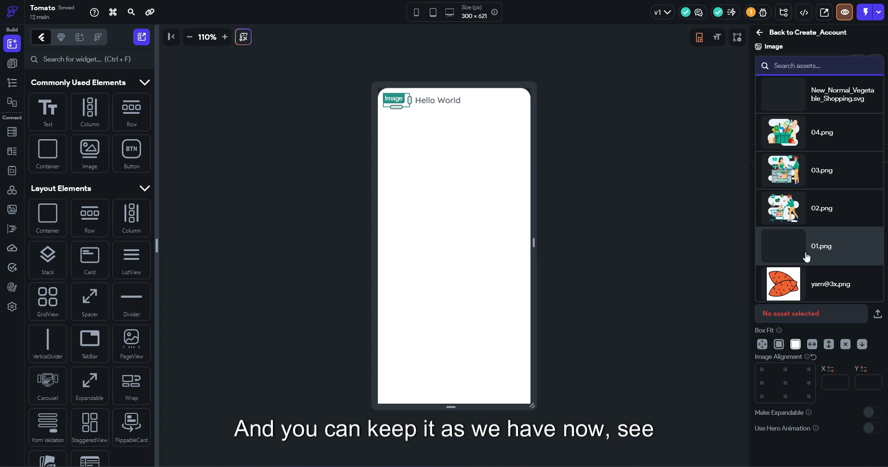
scroll(819, 209, "down", 10)
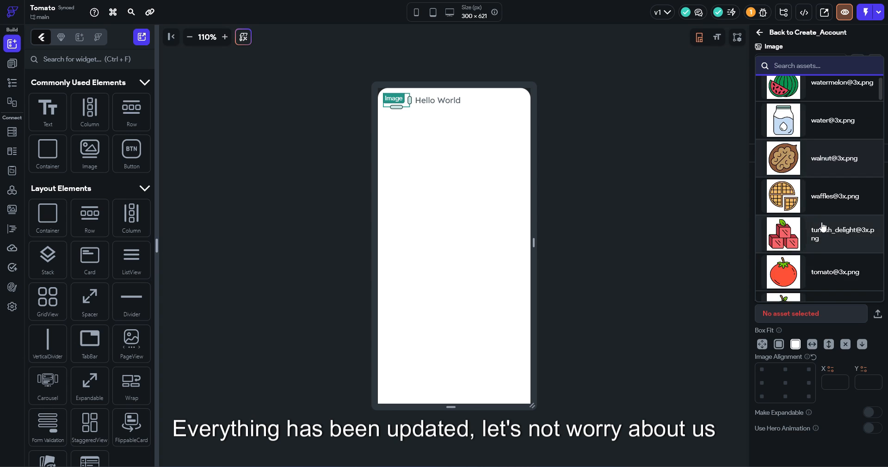
scroll(822, 226, "down", 15)
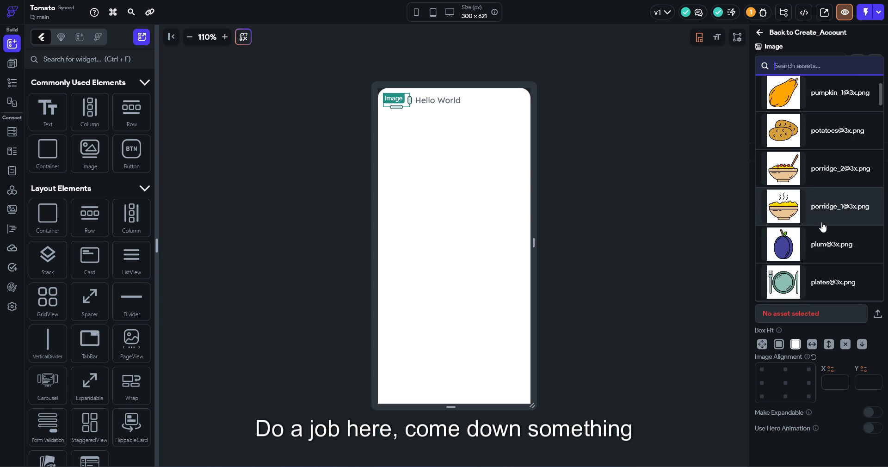
scroll(823, 226, "down", 15)
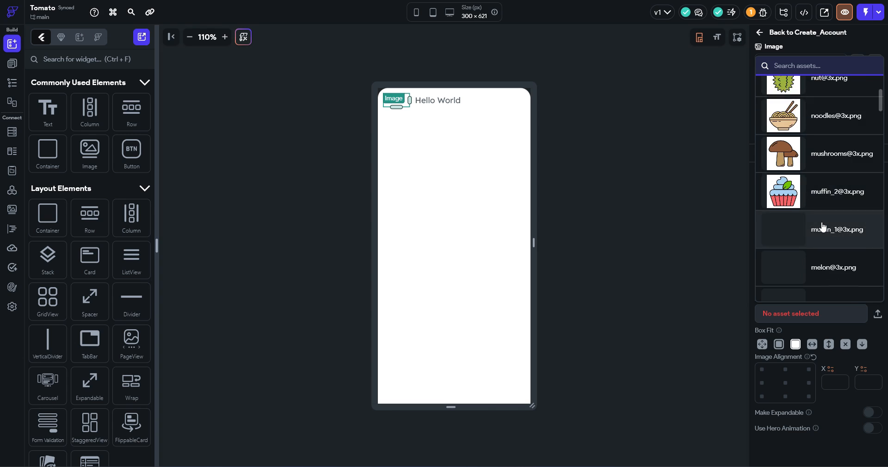
scroll(823, 226, "down", 20)
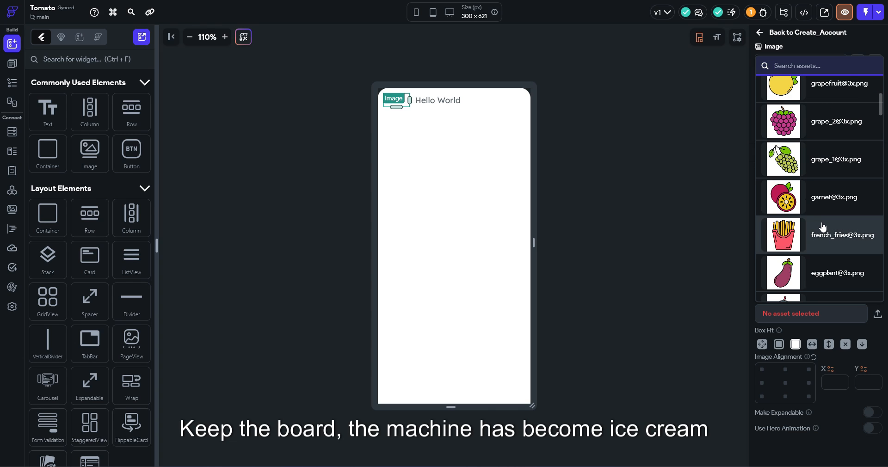
scroll(823, 226, "down", 10)
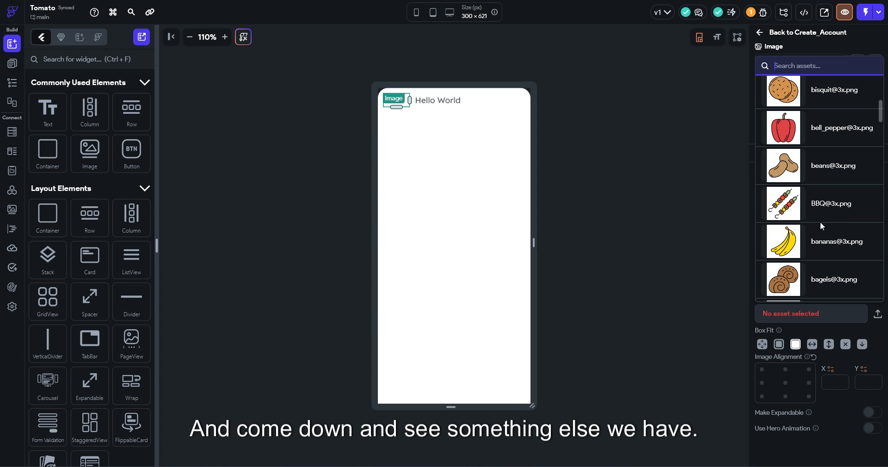
scroll(821, 227, "down", 6)
scroll(821, 227, "down", 10)
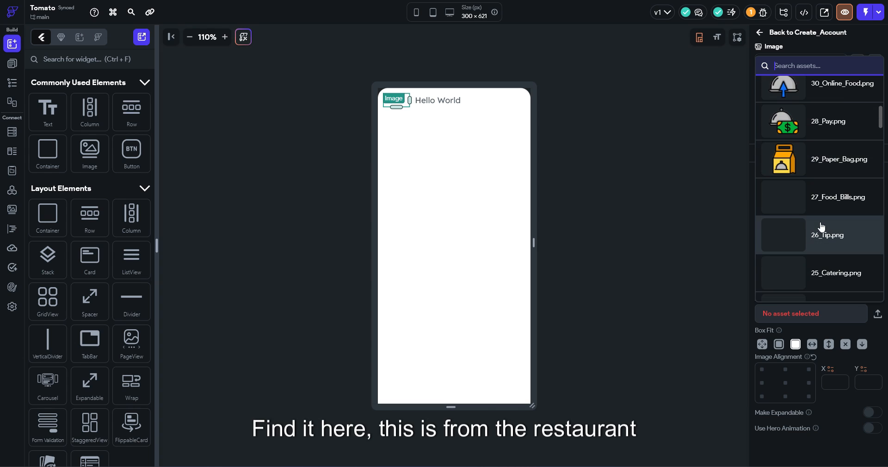
scroll(822, 226, "down", 10)
scroll(769, 242, "up", 20)
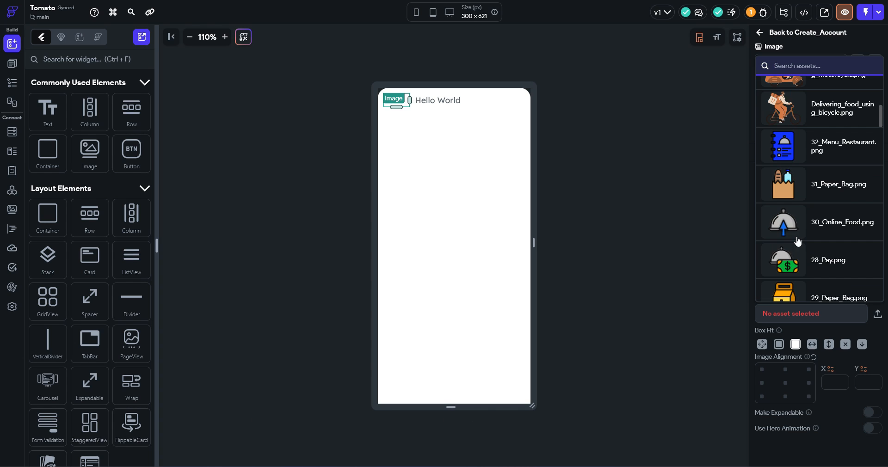
scroll(797, 240, "up", 6)
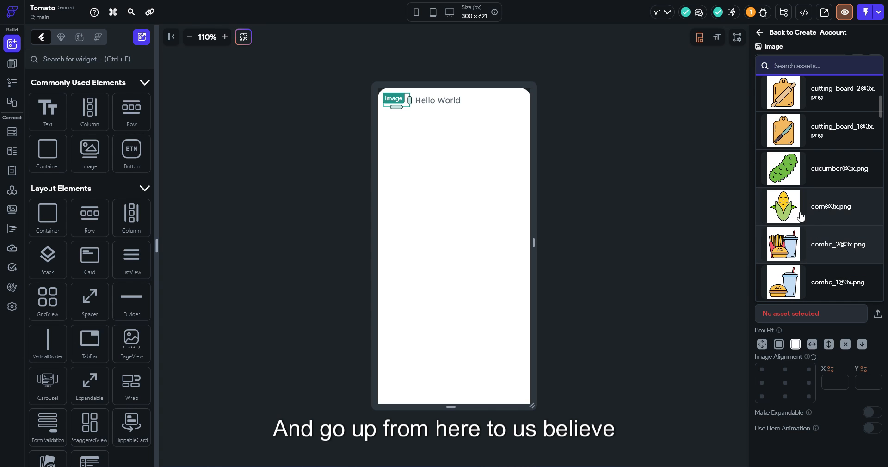
left_click(795, 265)
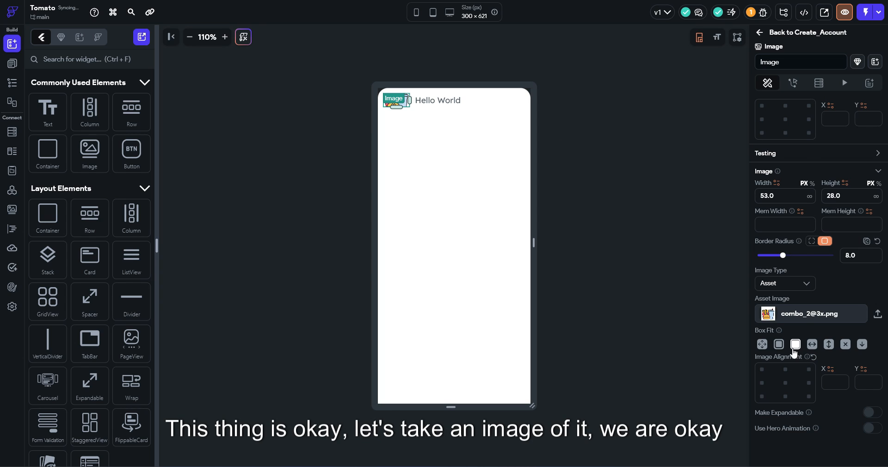
Make the product image slightly taller
left_click(640, 159)
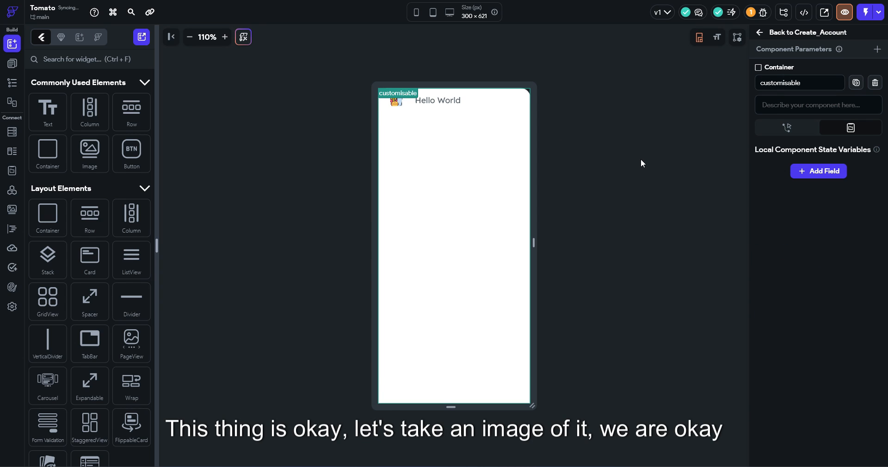
left_click(399, 107)
left_click_drag(395, 113, 393, 115)
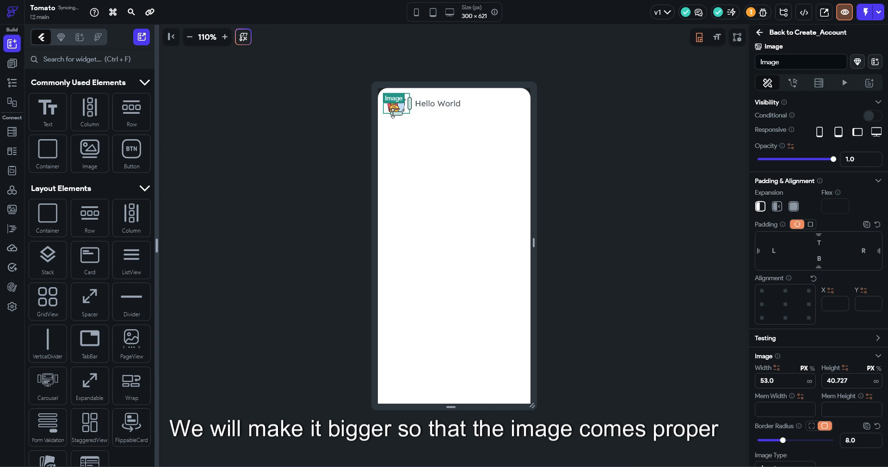
left_click(676, 162)
left_click(440, 112)
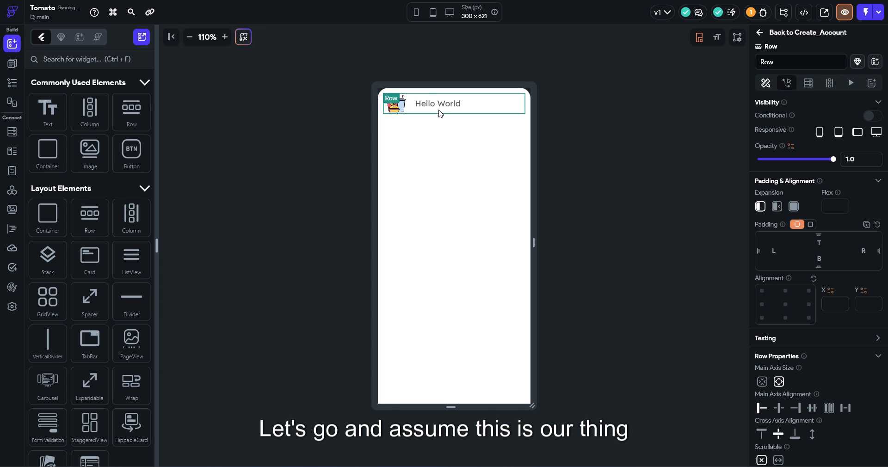
Change the title text to 'B.M.T Sandwich' with 600 Semi Bold weight
left_click(438, 108)
left_click_drag(815, 159, 722, 160)
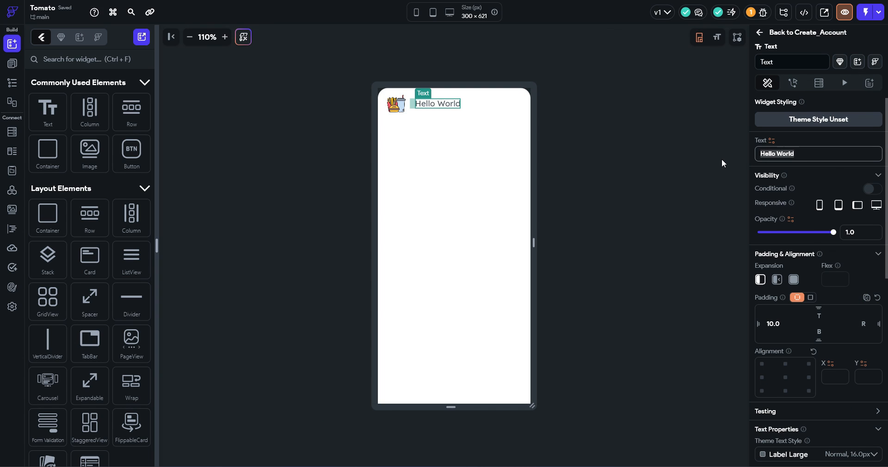
type("B.")
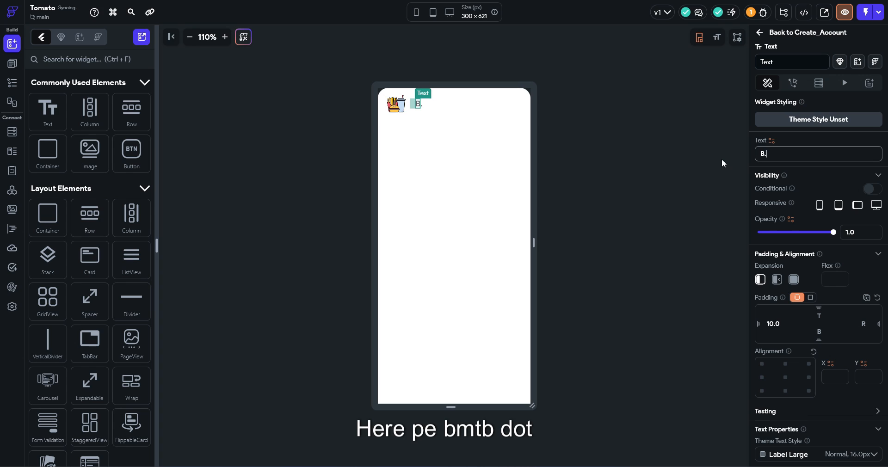
type("M")
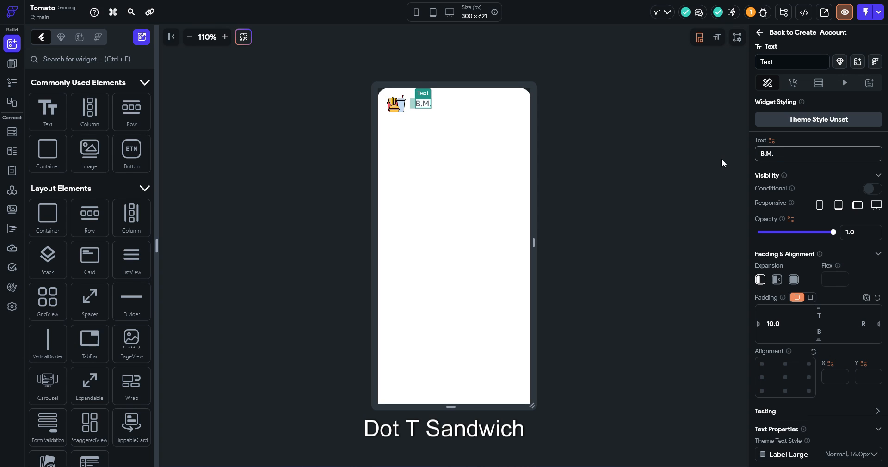
type(".T Sand")
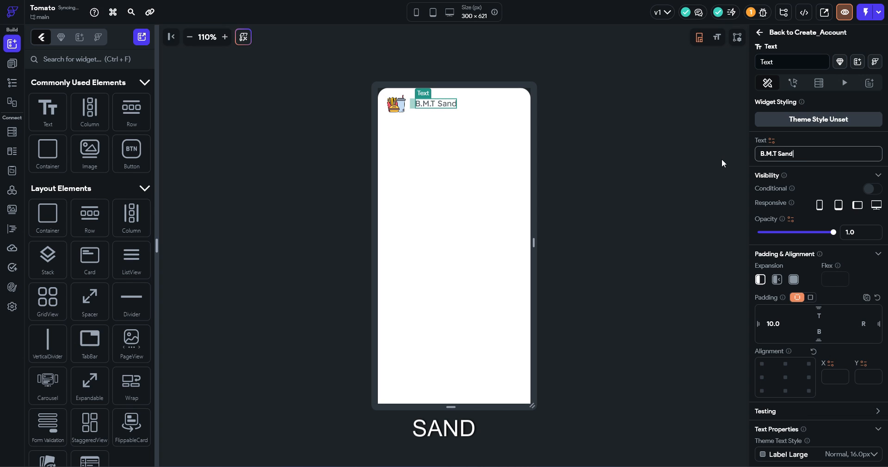
type("wich")
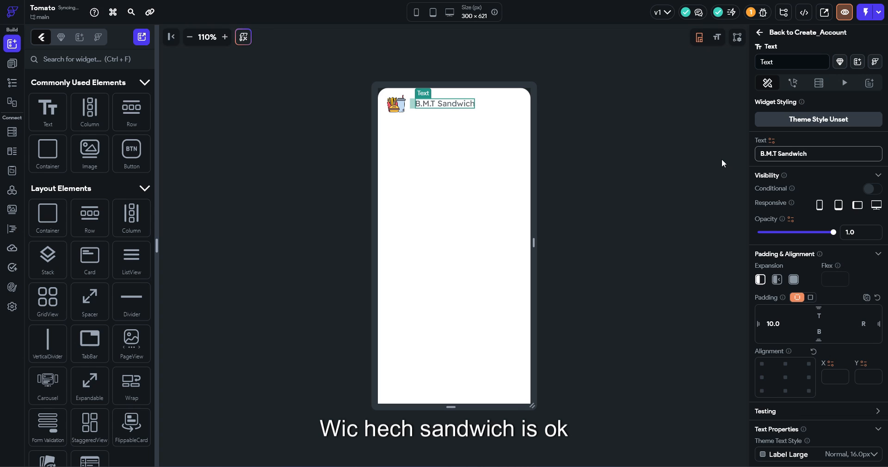
scroll(819, 232, "down", 4)
left_click(786, 326)
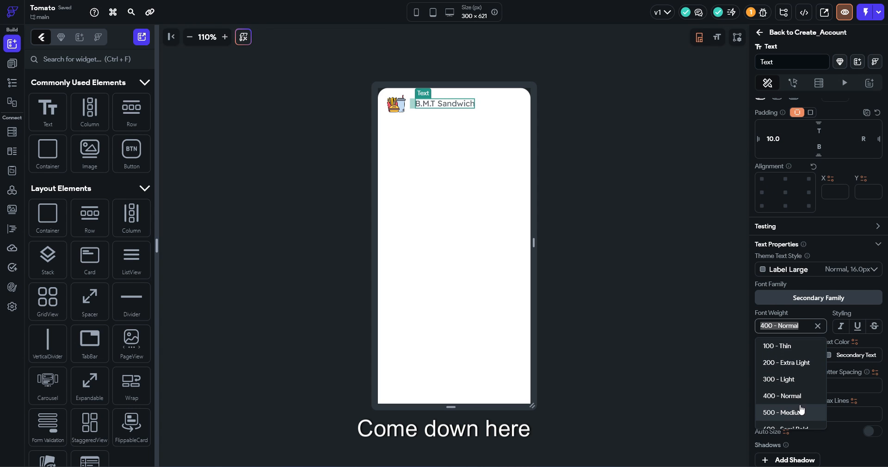
left_click(800, 426)
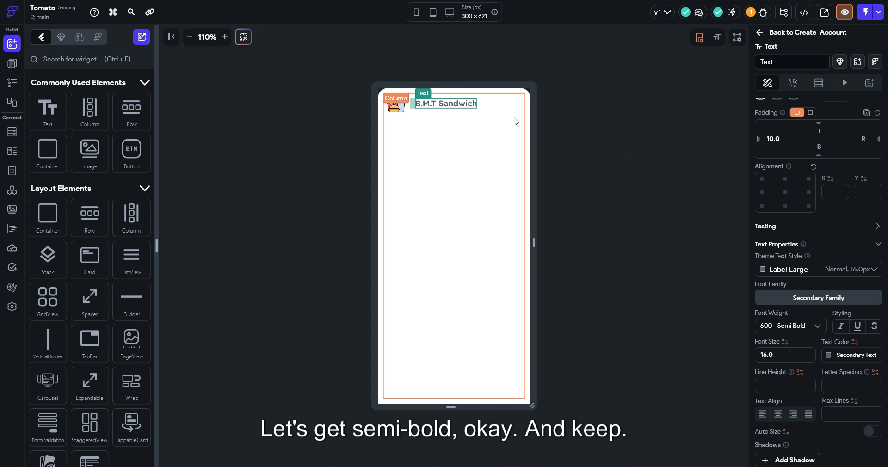
left_click(485, 116)
key("ctrl+f")
Add a Wrap to the header Row and set its main axis alignment to Space Between
type("wr")
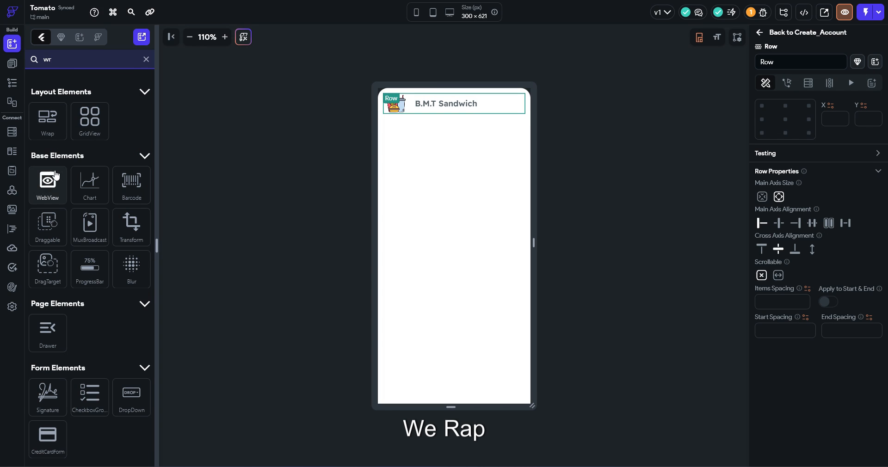
left_click_drag(47, 118, 512, 114)
left_click(471, 130)
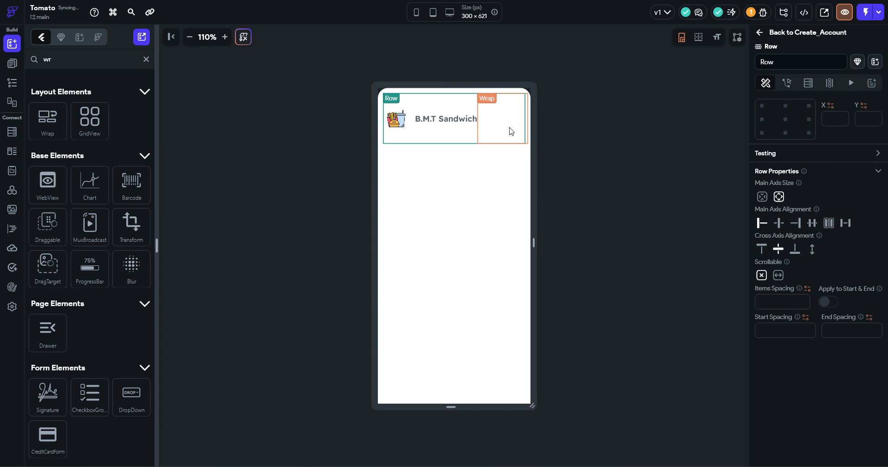
left_click(846, 224)
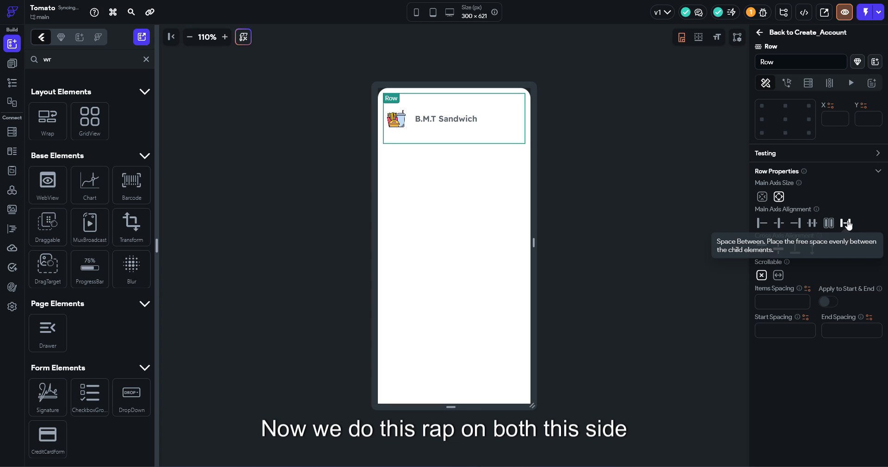
Place an Icon inside the Wrap and duplicate it with Ctrl+D
left_click(483, 120)
left_click(146, 59)
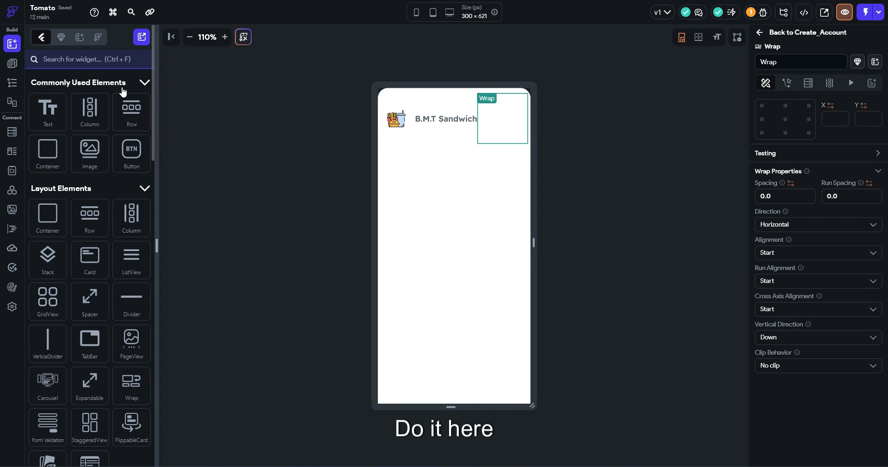
type("icon")
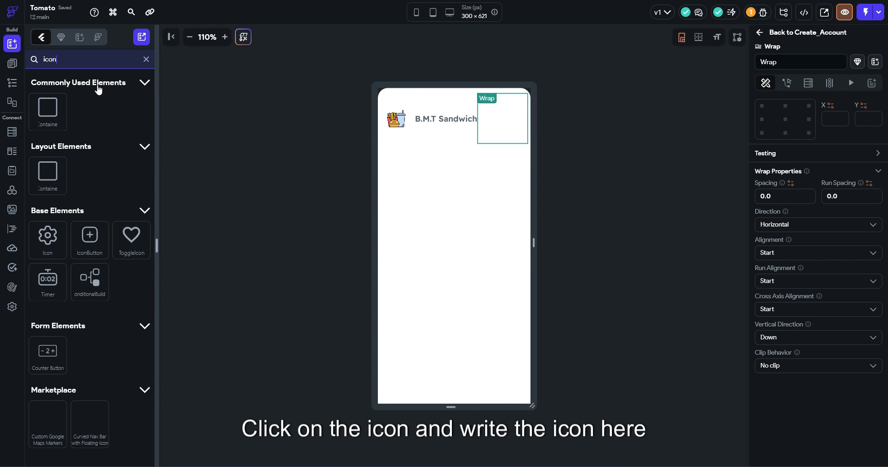
left_click_drag(48, 237, 503, 127)
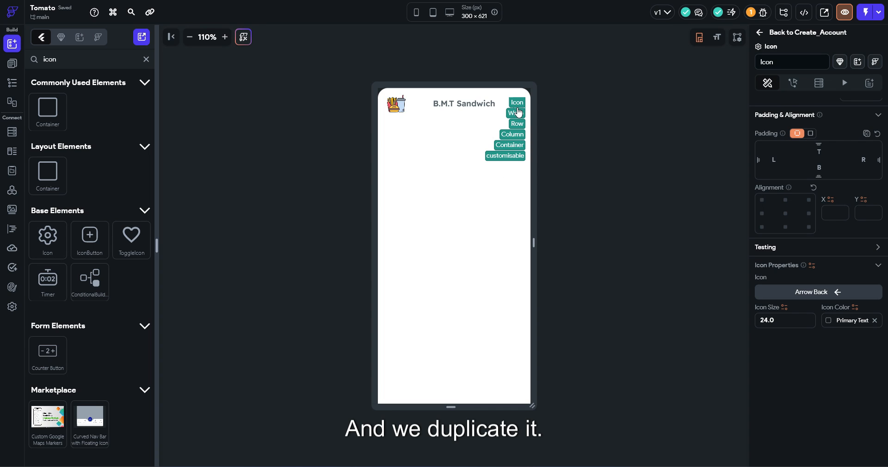
key("ctrl+d")
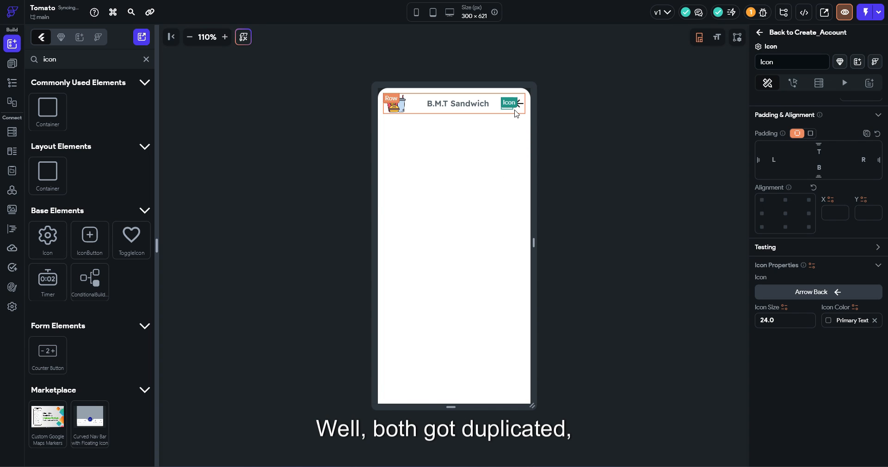
Select the Wrap holding the two icons via the Widget Tree
right_click(517, 114)
left_click(540, 349)
left_click(515, 106)
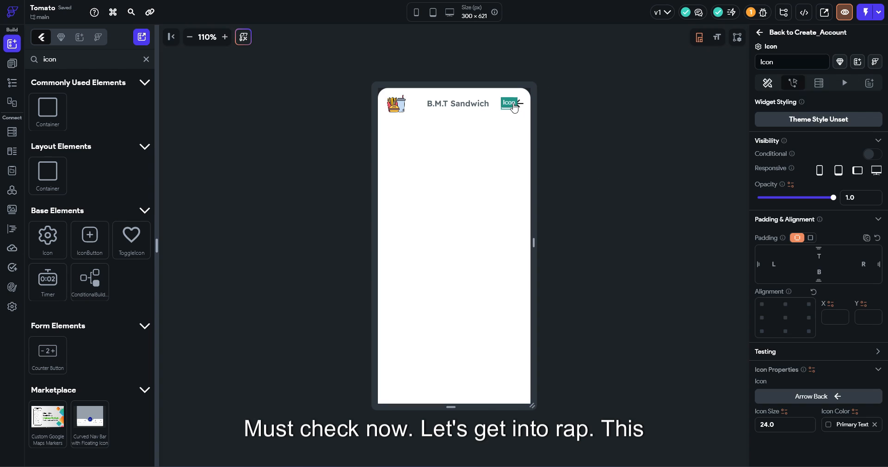
right_click(515, 106)
left_click(540, 341)
right_click(514, 105)
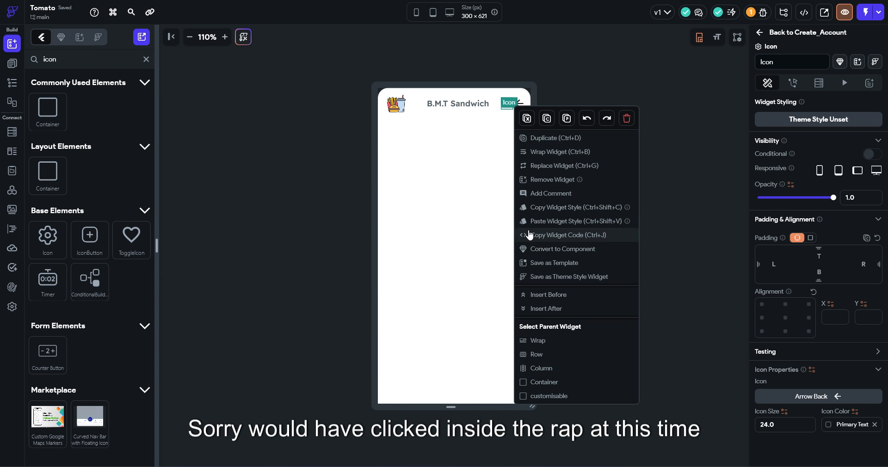
left_click(549, 396)
left_click(12, 83)
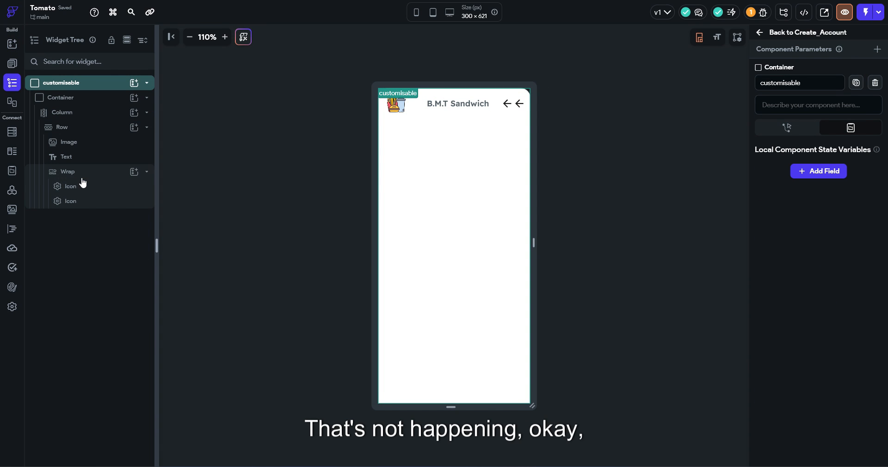
left_click(82, 181)
Set Wrap spacing to 10 and change the icons to Bookmark Border and Share Sharp
left_click(757, 242)
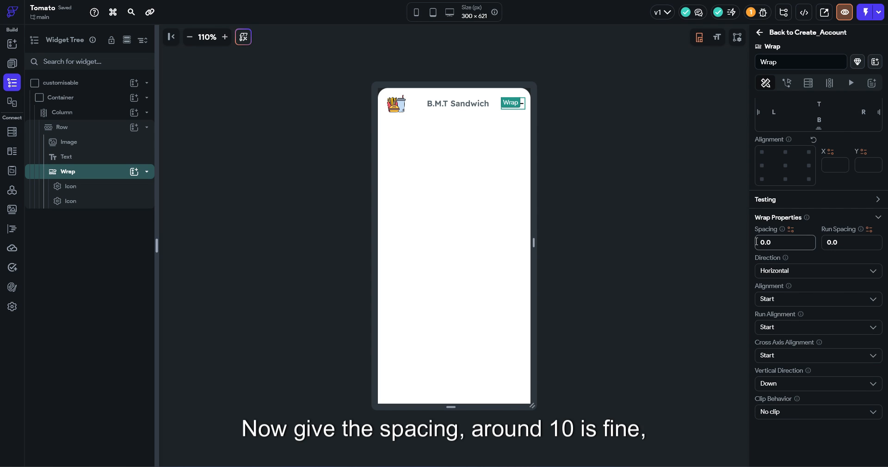
type("1")
left_click(500, 105)
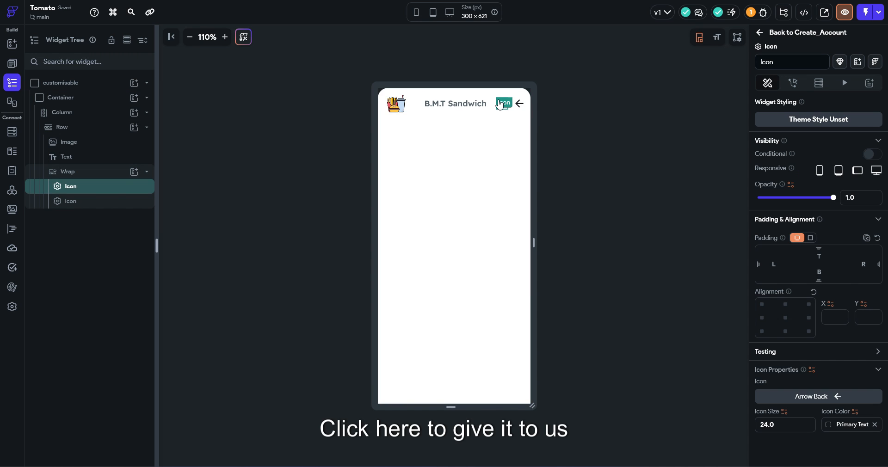
left_click(840, 397)
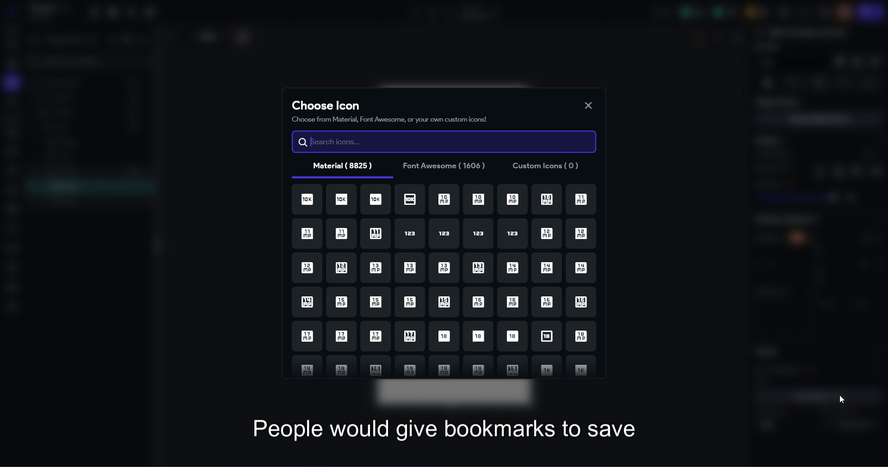
type("bookmark")
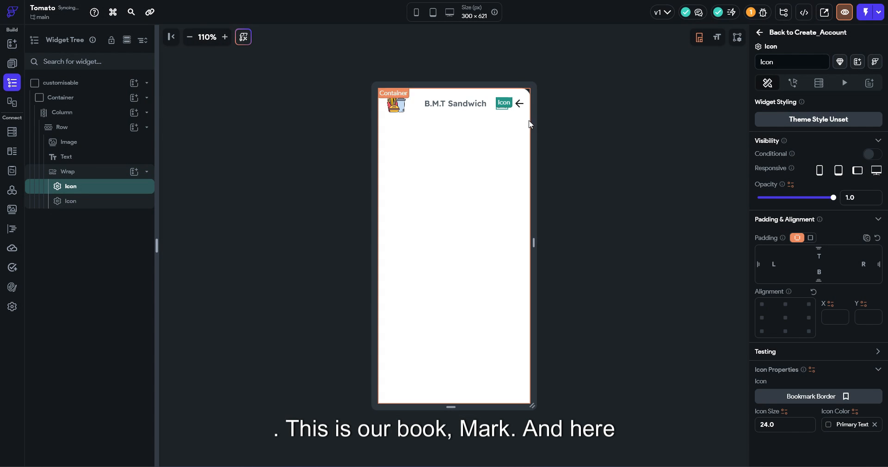
left_click(811, 396)
type("shar")
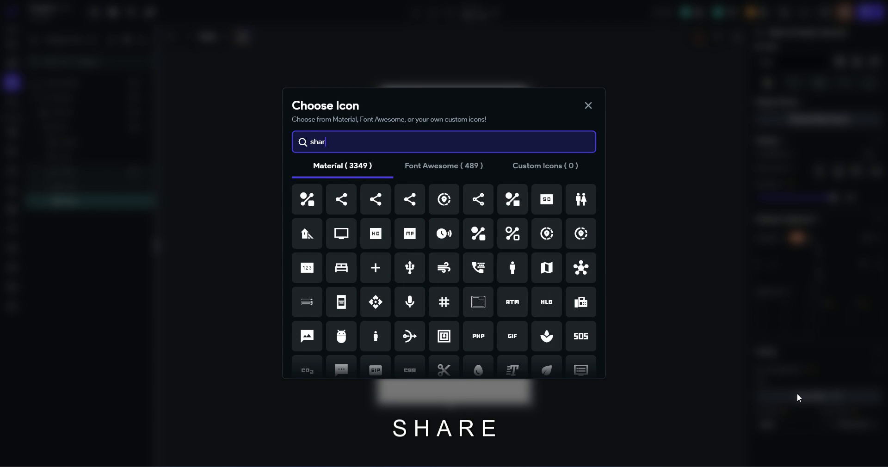
type("e")
left_click(341, 200)
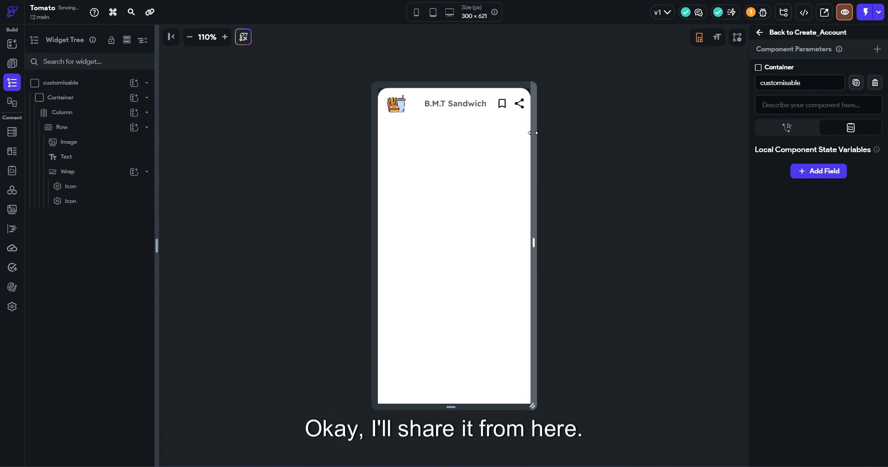
Colour both the bookmark and share icons with the Primary theme colour
left_click(502, 103)
left_click(824, 424)
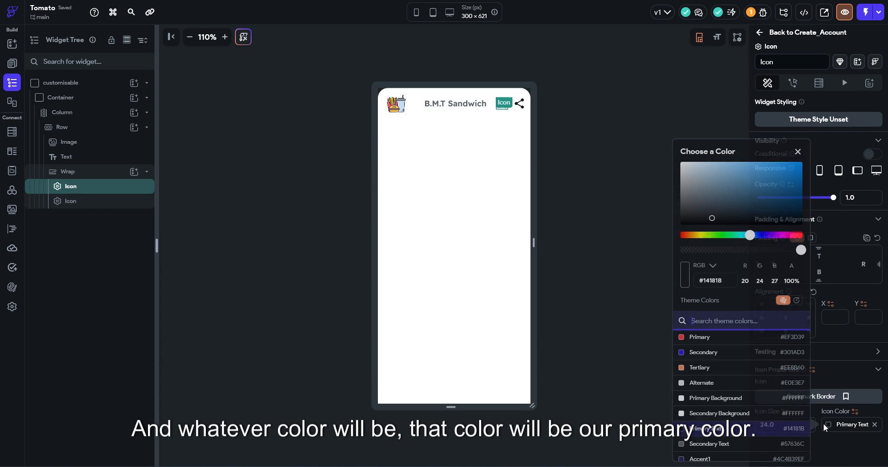
left_click(753, 337)
left_click(522, 106)
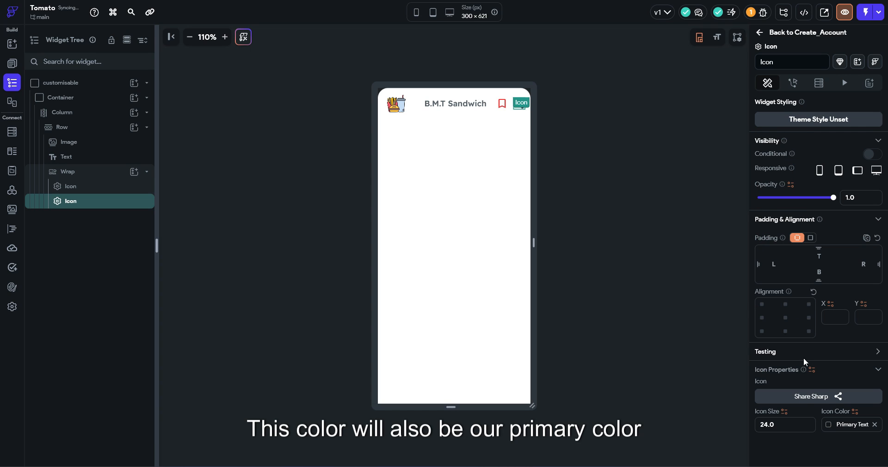
left_click(618, 266)
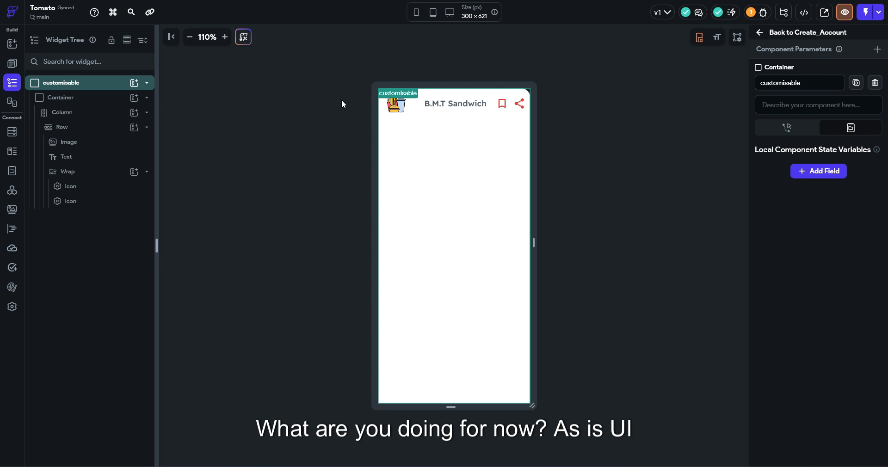
Search the widget library for 'card' and place a Card in the Column below the B.M.T Sandwich header
left_click(10, 67)
left_click(12, 44)
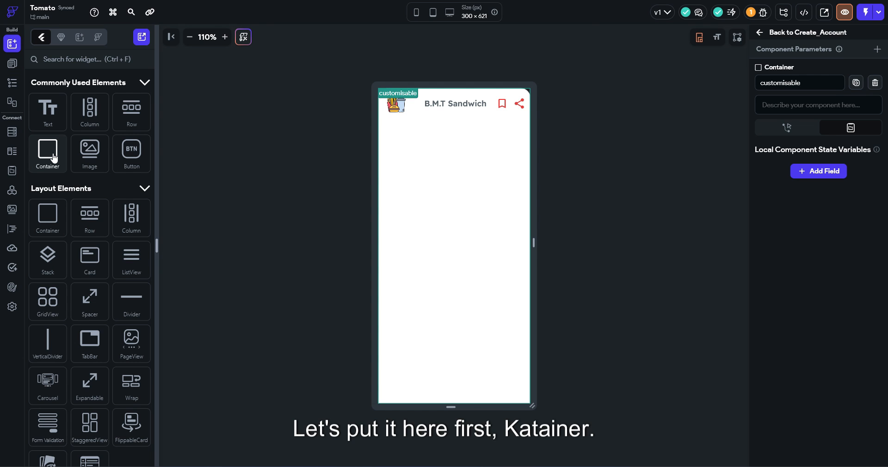
left_click_drag(53, 158, 452, 147)
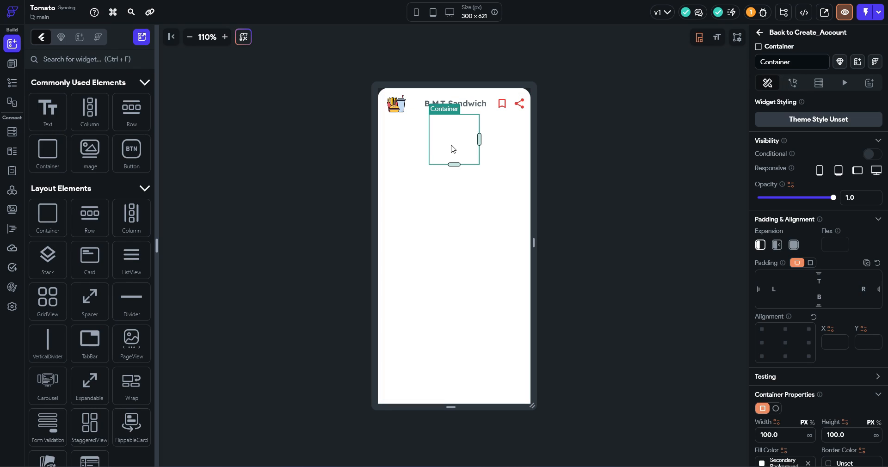
key("Delete")
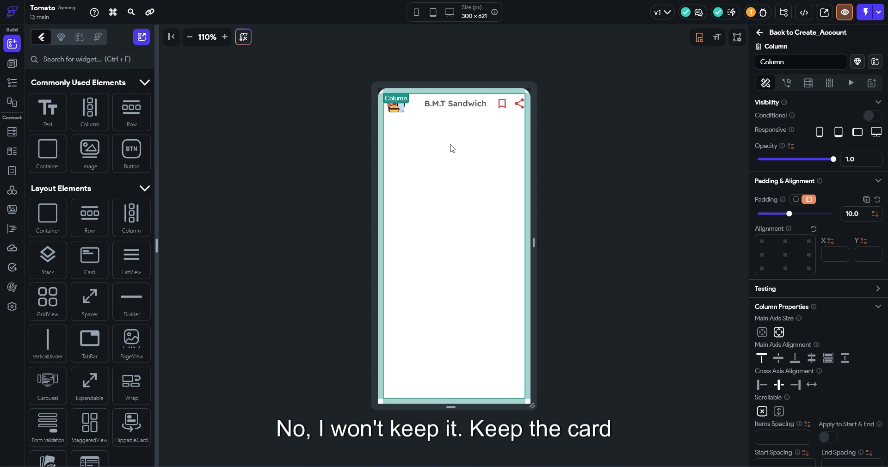
left_click(70, 67)
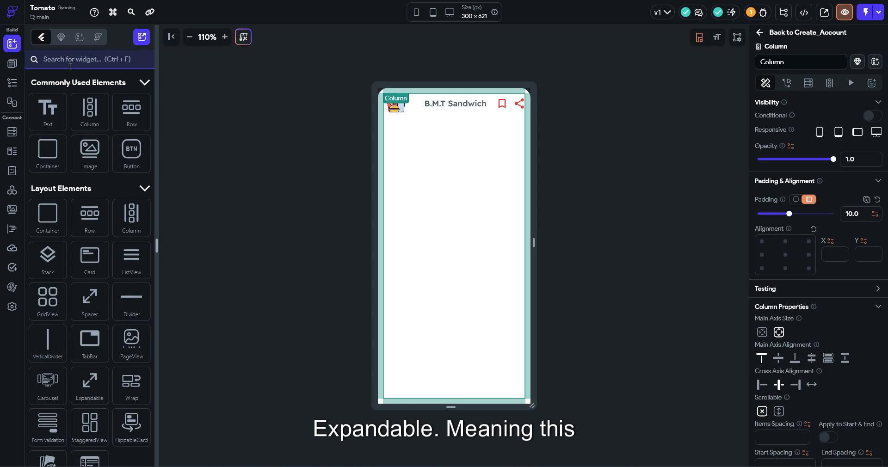
type("card")
left_click_drag(47, 120, 488, 154)
key("Delete")
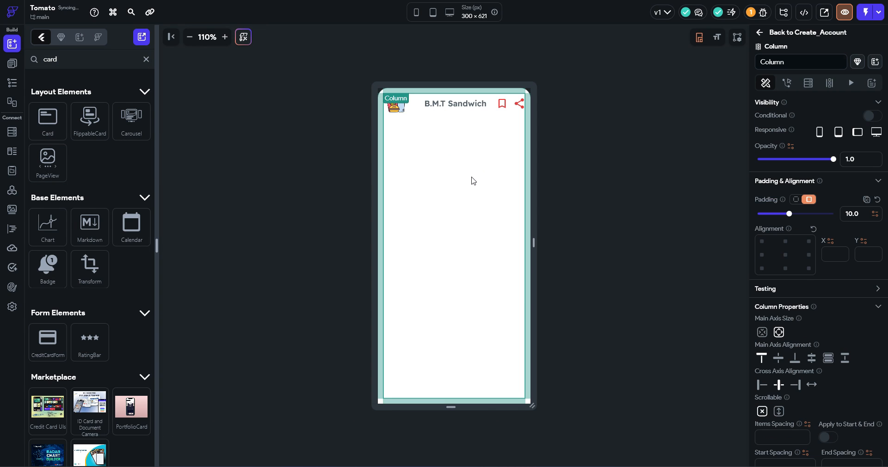
key("ctrl+z")
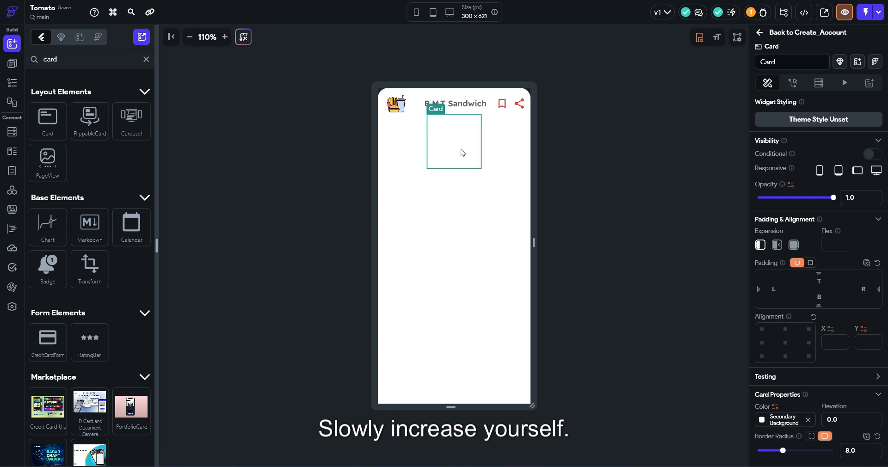
scroll(826, 357, "down", 3)
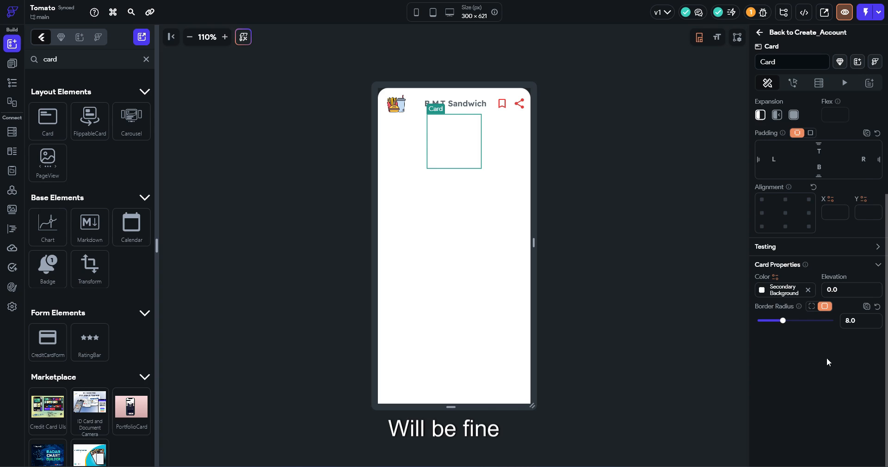
scroll(814, 333, "up", 3)
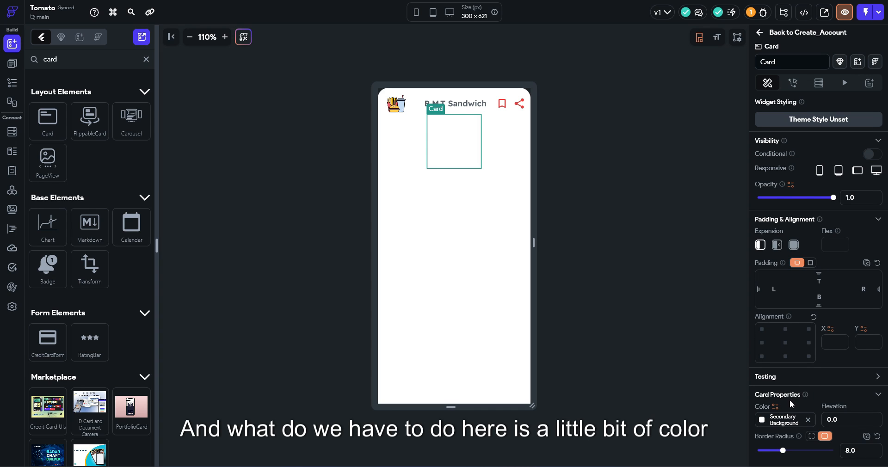
Fill the component's outer container with the grey Alternate theme colour
left_click(763, 421)
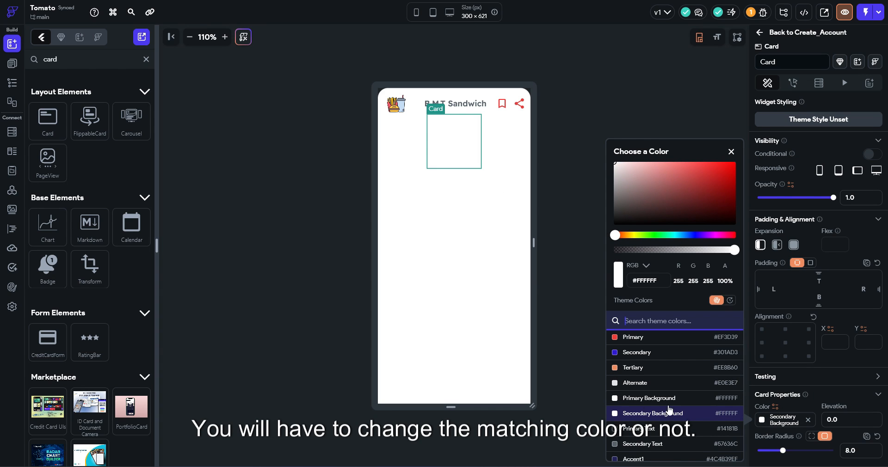
left_click(669, 390)
left_click(595, 266)
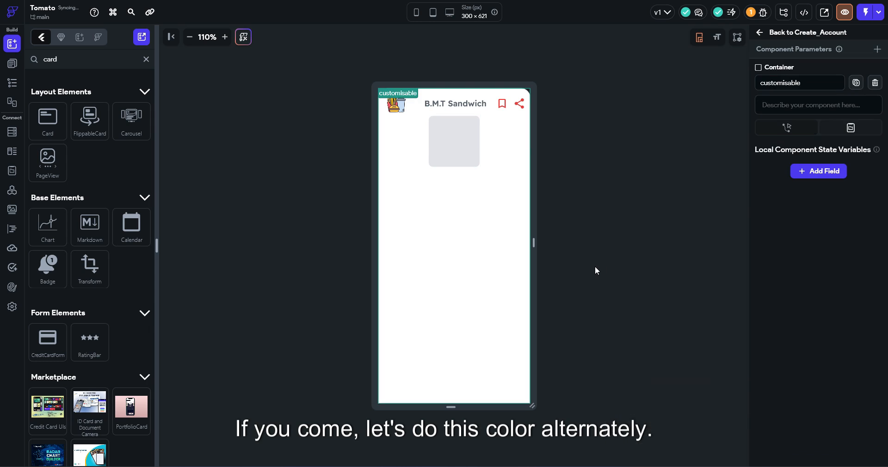
left_click(483, 94)
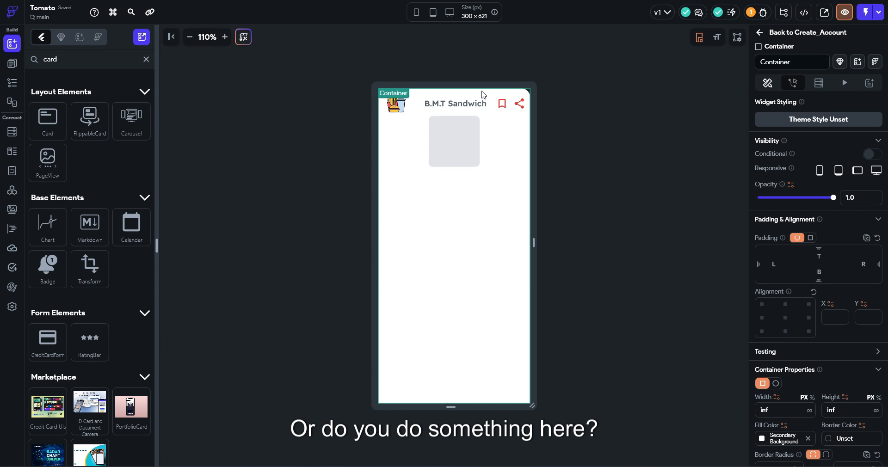
left_click(770, 439)
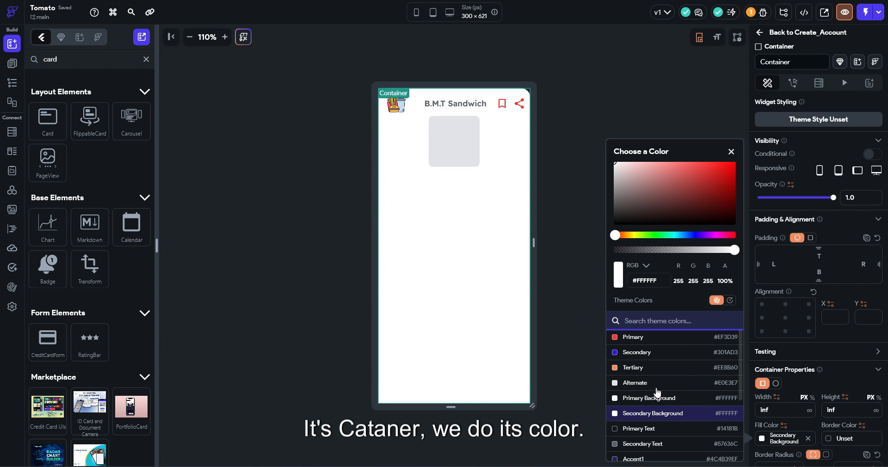
left_click(658, 392)
Set the Card's colour to Primary Background white
left_click(449, 138)
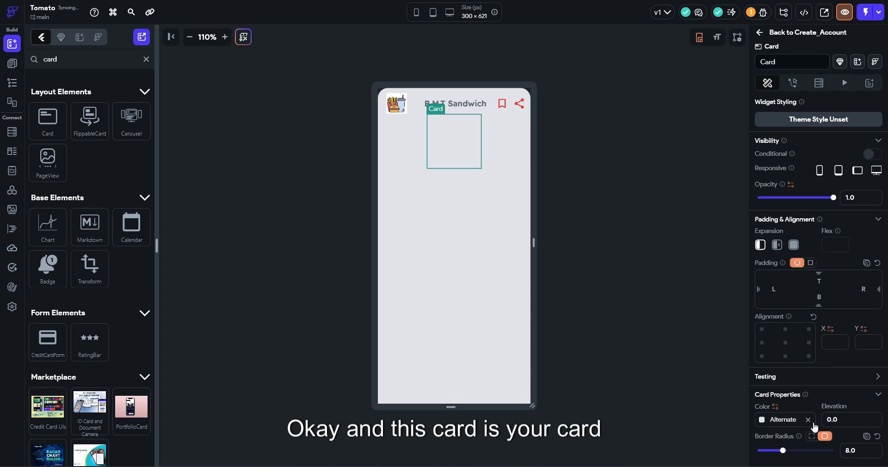
left_click(765, 422)
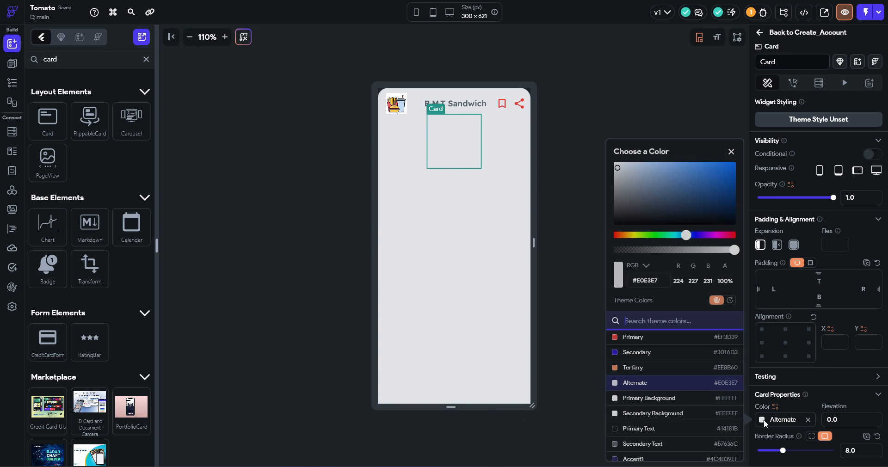
left_click(694, 399)
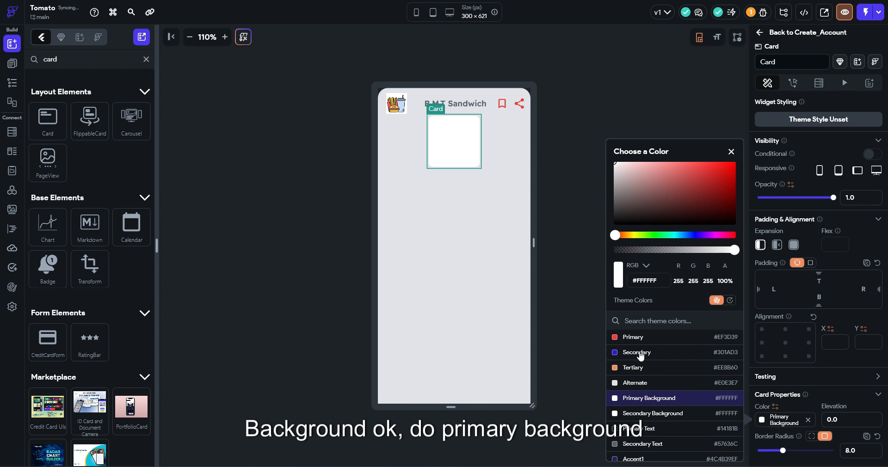
left_click(595, 296)
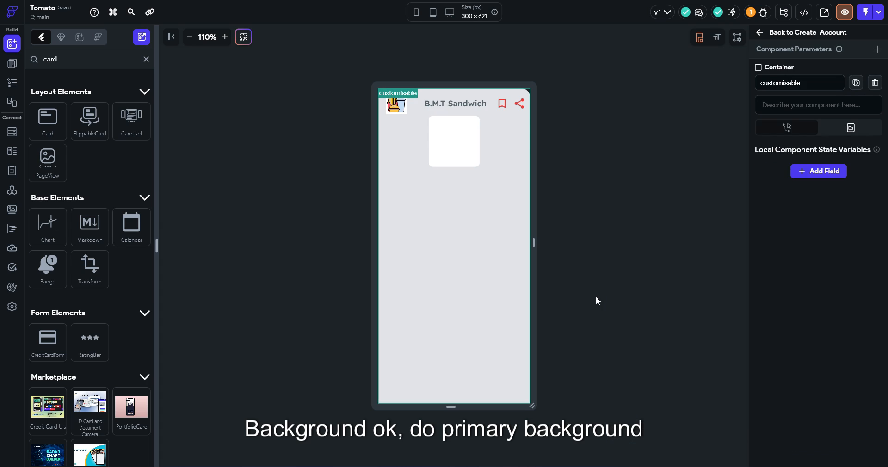
Wrap the B.M.T Sandwich header Row in a Container
left_click(490, 106)
right_click(493, 107)
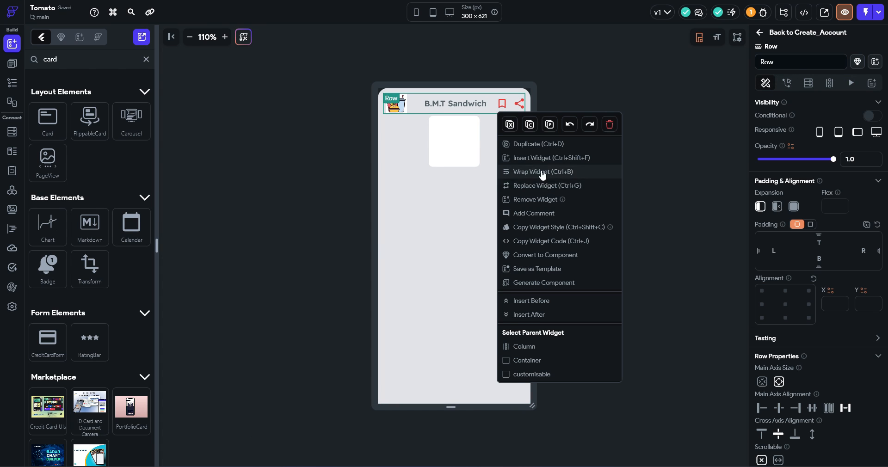
left_click(518, 172)
left_click(390, 175)
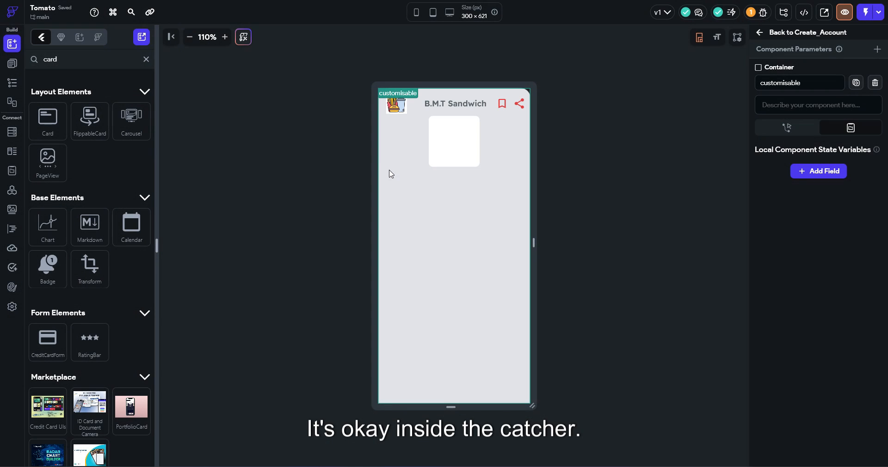
left_click(459, 114)
right_click(459, 114)
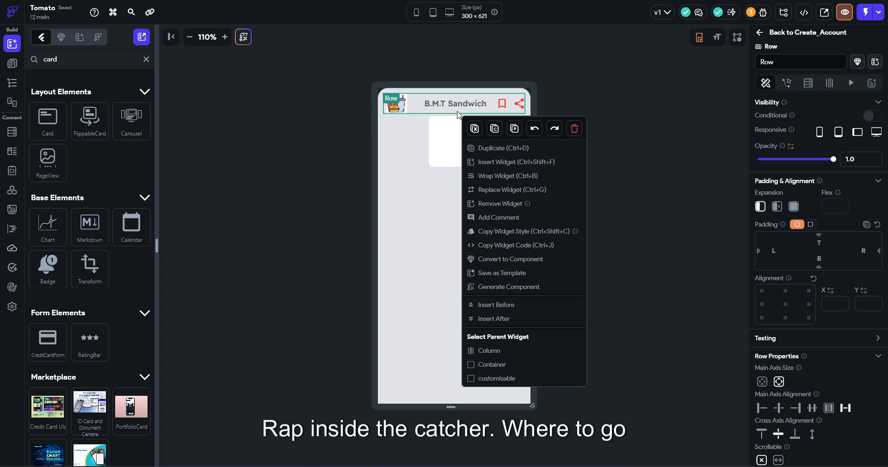
left_click(497, 365)
right_click(419, 109)
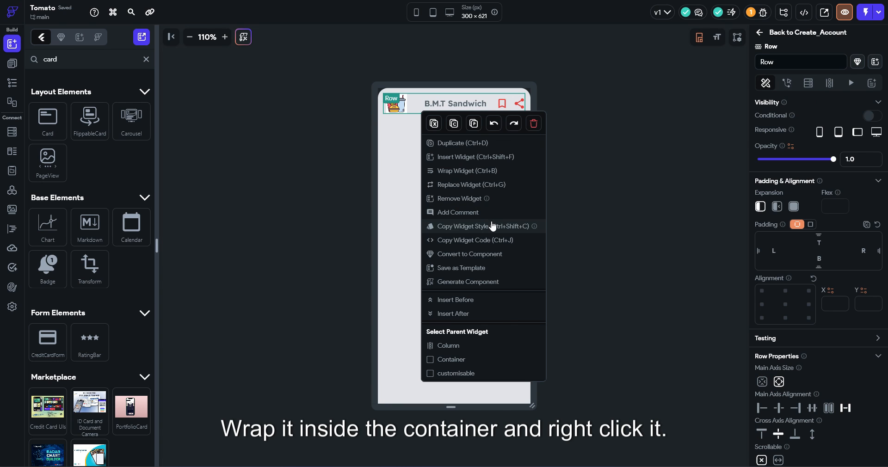
left_click(476, 172)
left_click(372, 158)
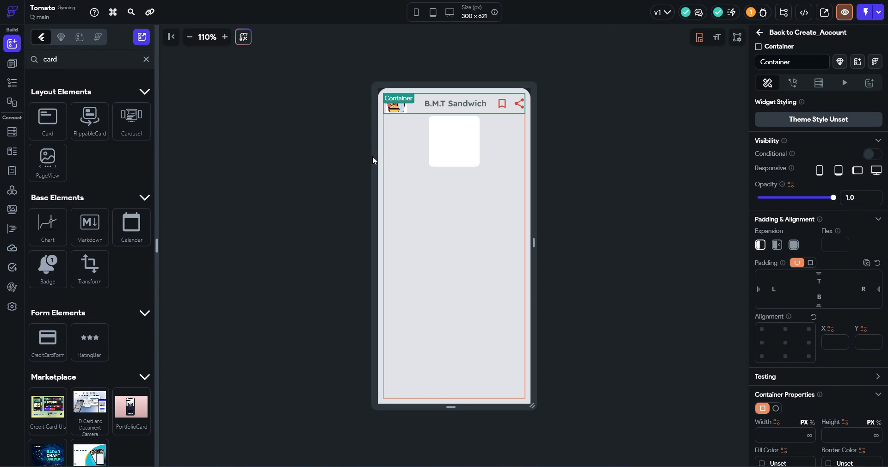
Give the header Container width inf and a height of about 12%, then slightly shorten it
left_click(808, 432)
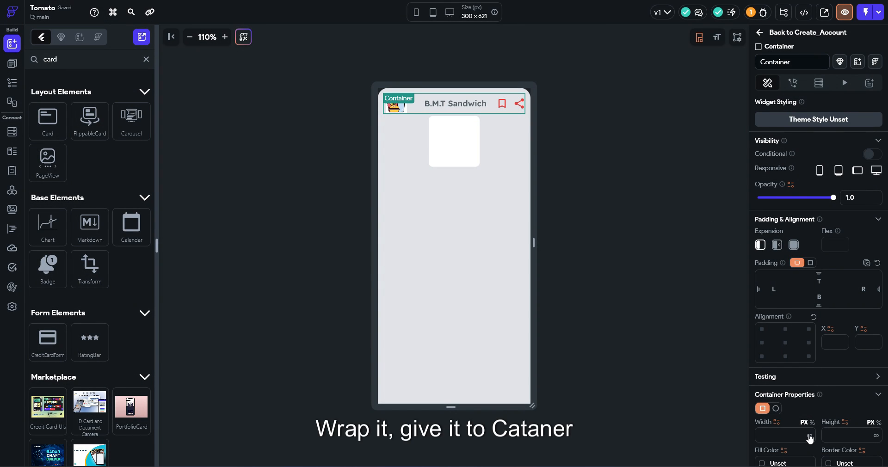
type("inf")
left_click(842, 435)
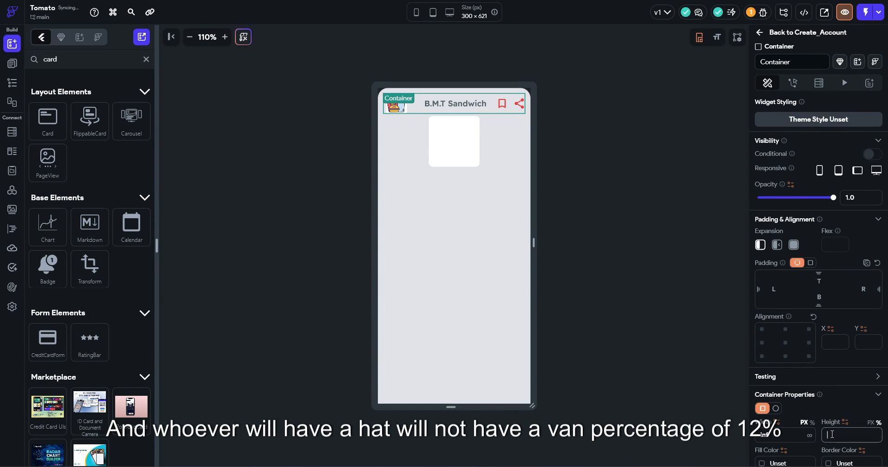
type("12")
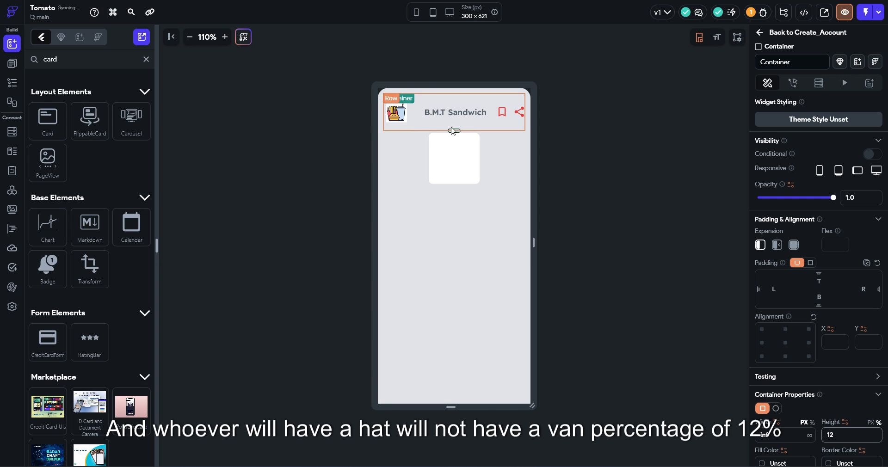
left_click_drag(457, 131, 455, 117)
left_click(509, 113)
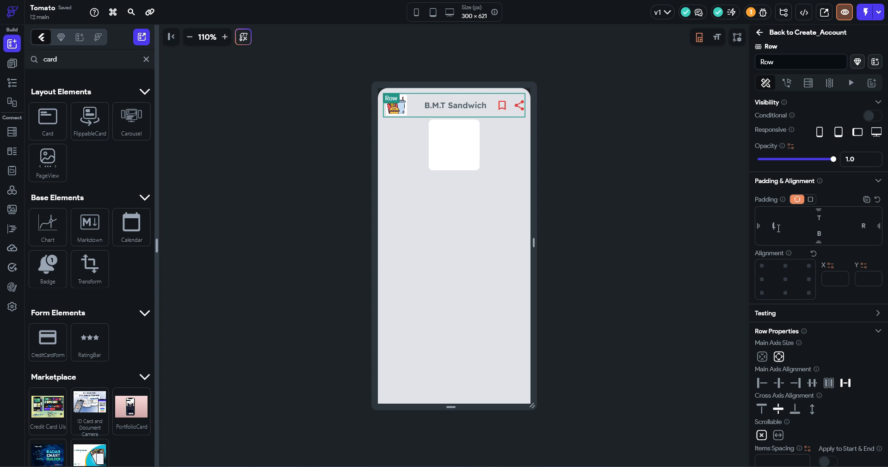
left_click(508, 126)
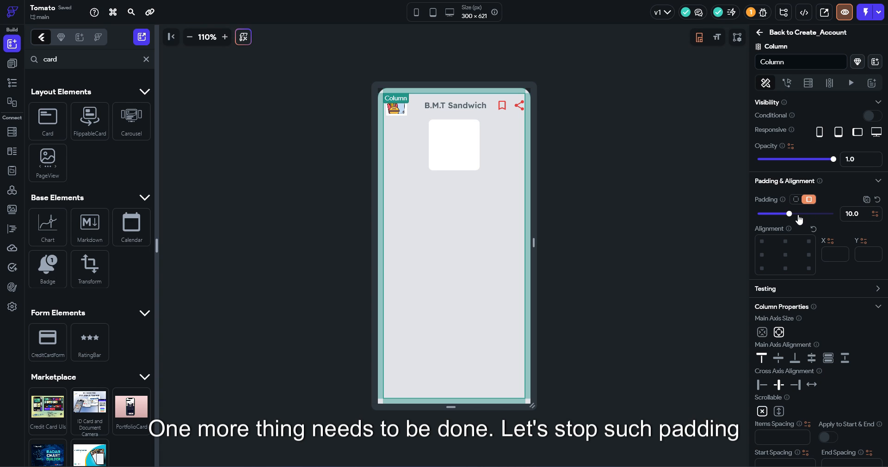
Drag the Column's padding down to 0
left_click_drag(789, 214, 746, 215)
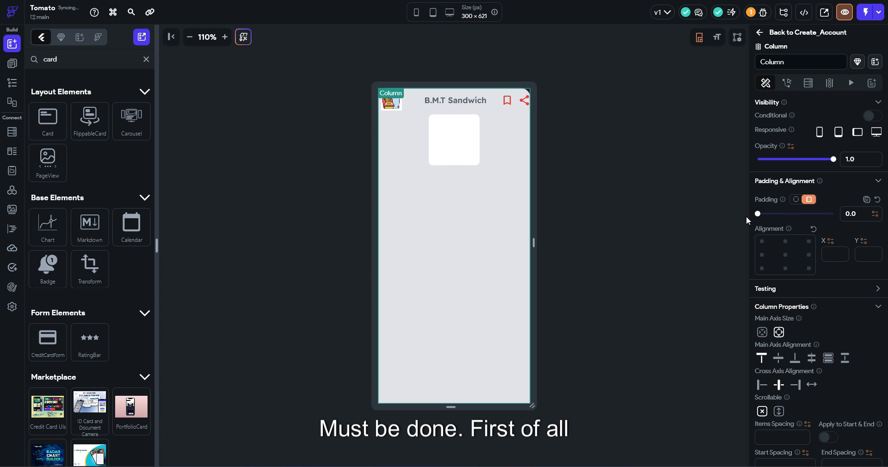
left_click(431, 109)
right_click(432, 111)
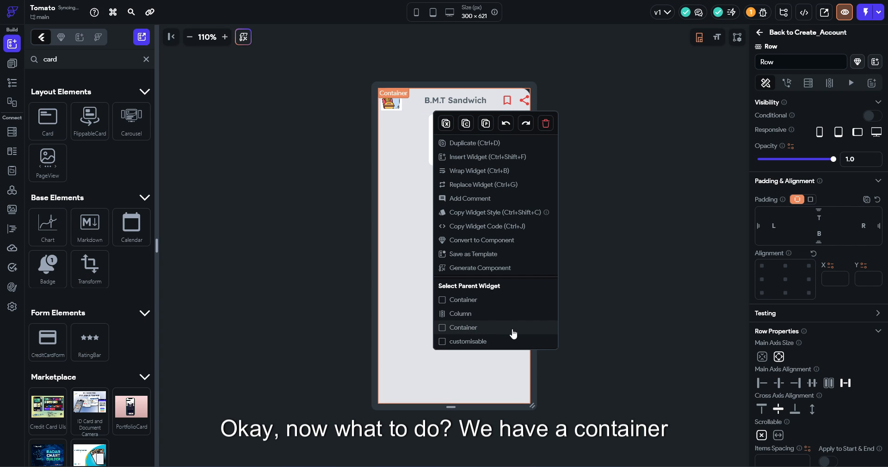
left_click(500, 300)
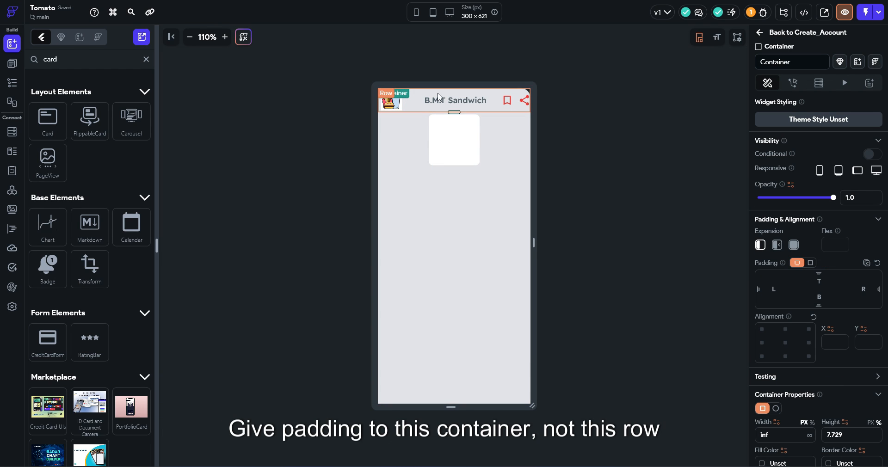
Give the header Row padding 10 on the left, top, right and bottom
left_click(423, 103)
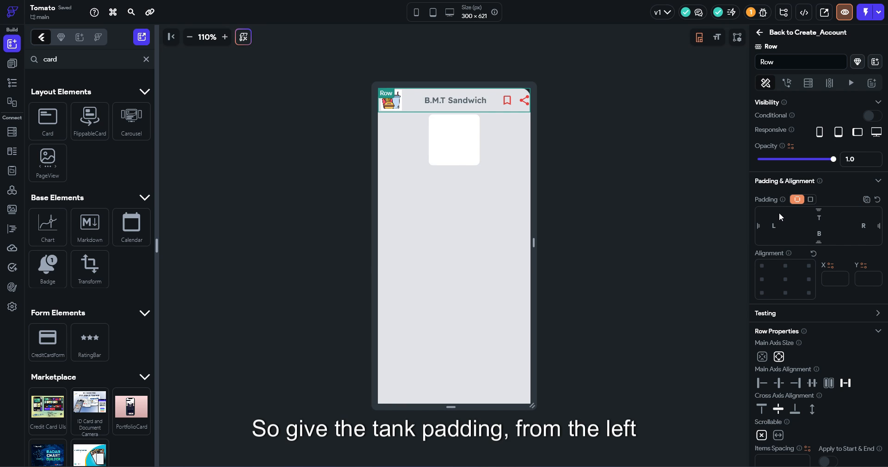
type("10")
key("Tab")
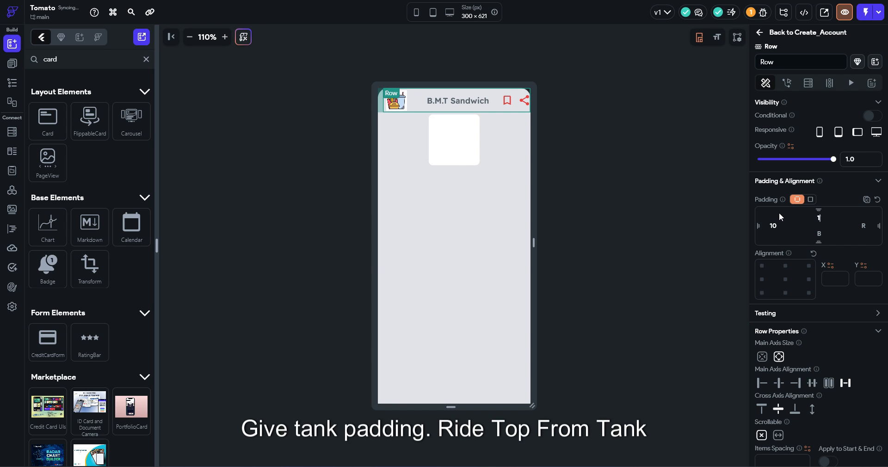
type("10")
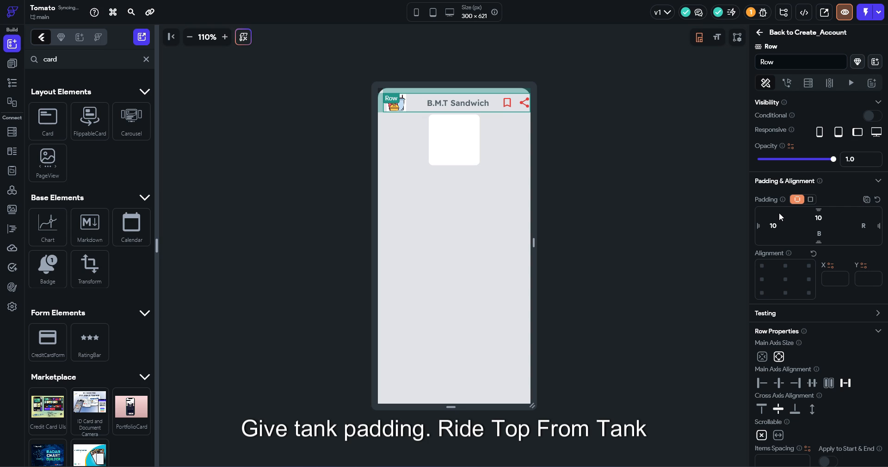
type("10")
key("Tab")
type("10")
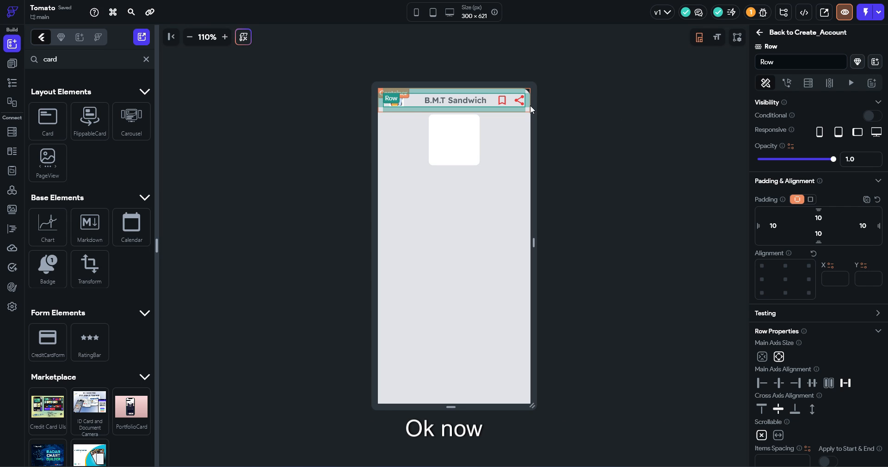
Fill the header's wrapping Container with Primary Background white
right_click(389, 148)
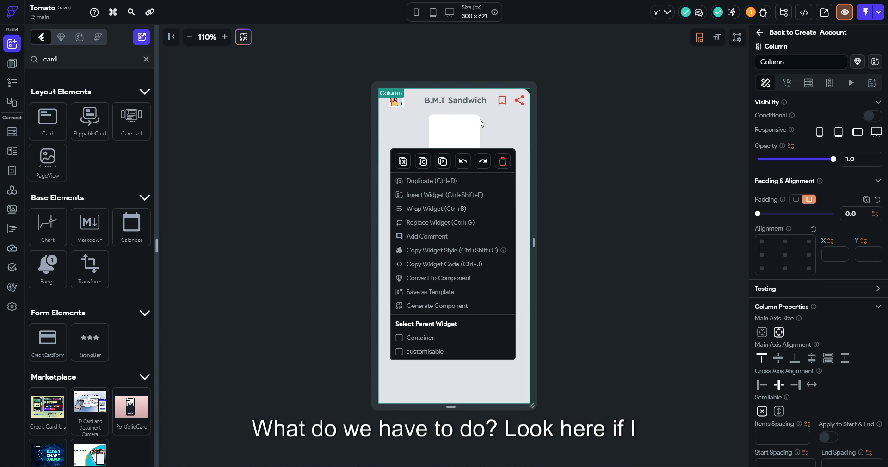
left_click(493, 108)
left_click(503, 110)
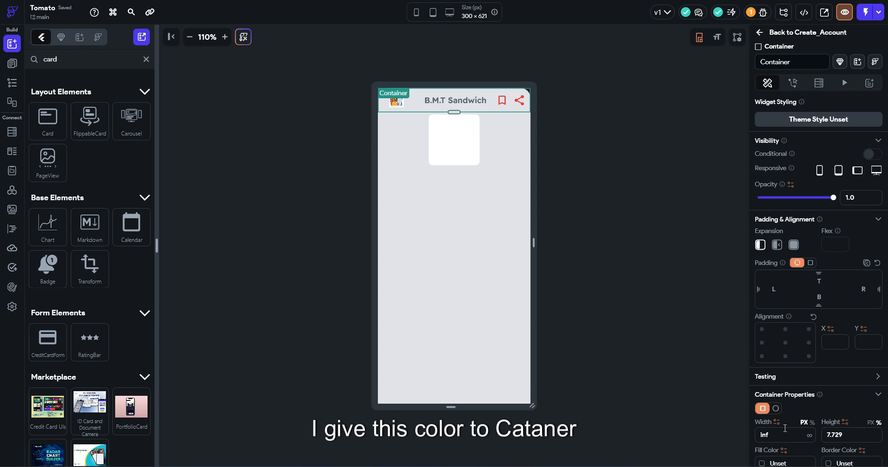
scroll(785, 428, "down", 2)
left_click(782, 371)
left_click(649, 398)
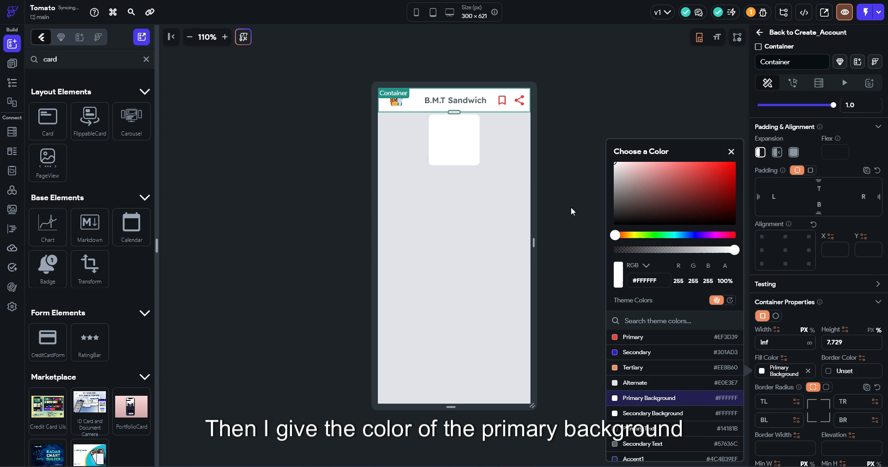
left_click(570, 208)
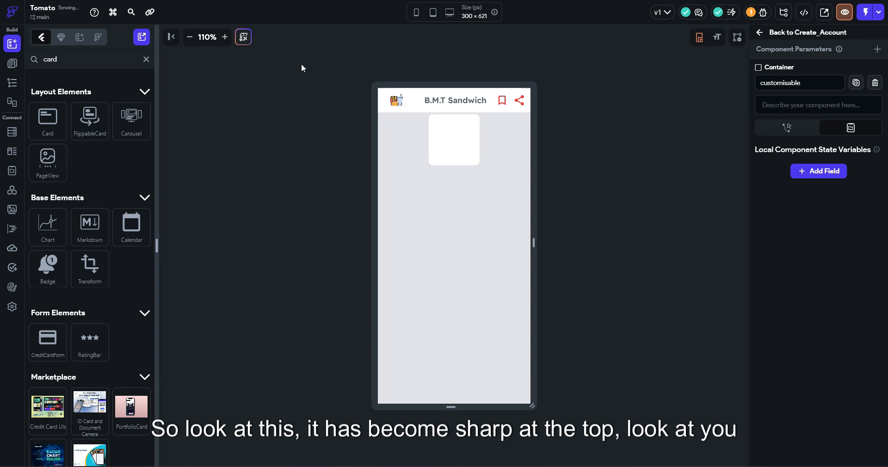
Zoom into the phone preview, select the column's container, then return to the component settings
left_click(225, 37)
left_click(225, 37)
left_click(225, 37)
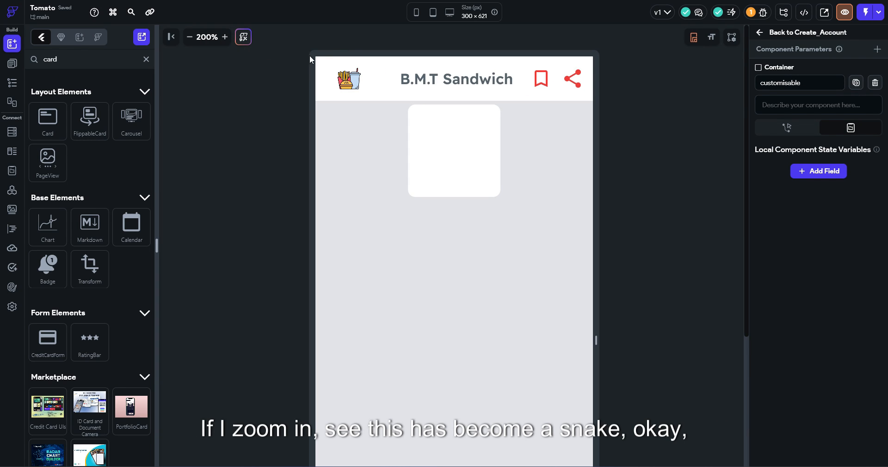
right_click(409, 237)
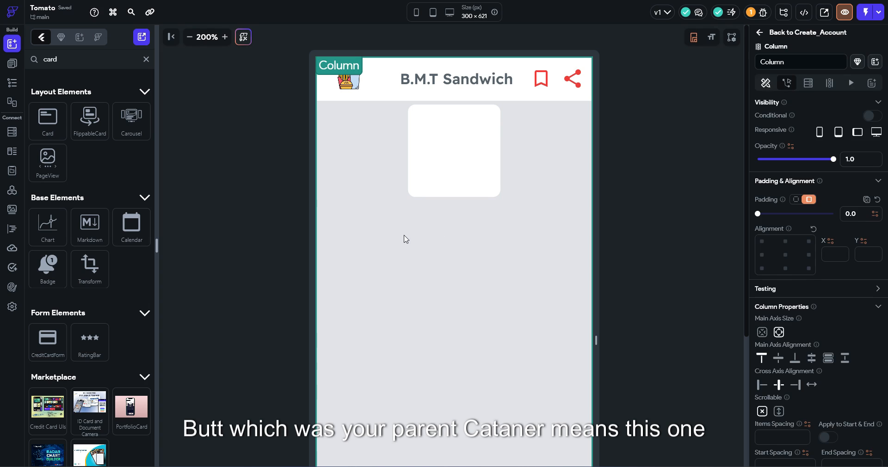
left_click(440, 415)
scroll(811, 386, "down", 2)
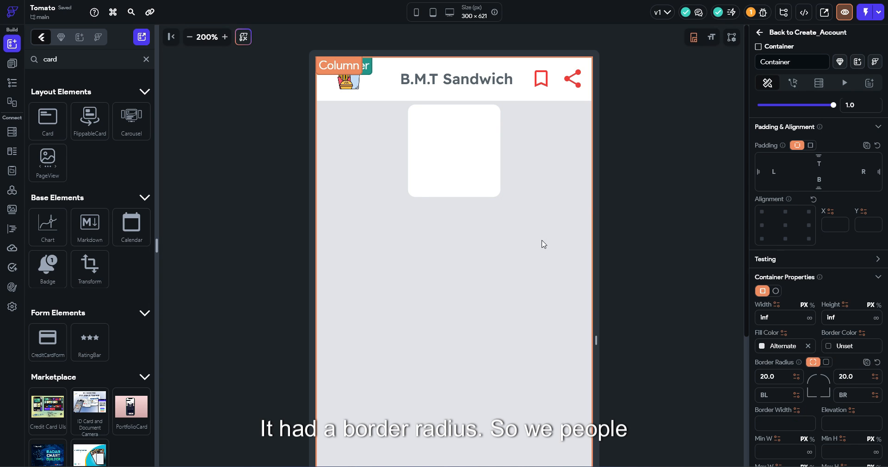
left_click(651, 161)
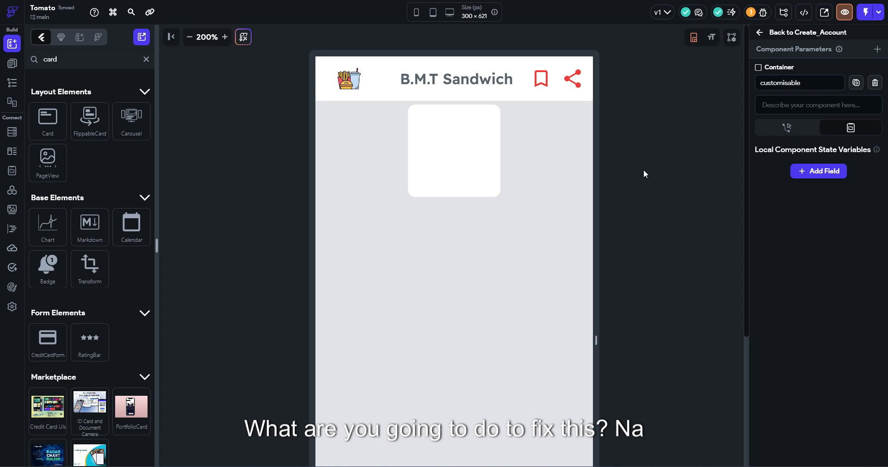
Turn on Clip Content for the Column's parent Container
right_click(332, 166)
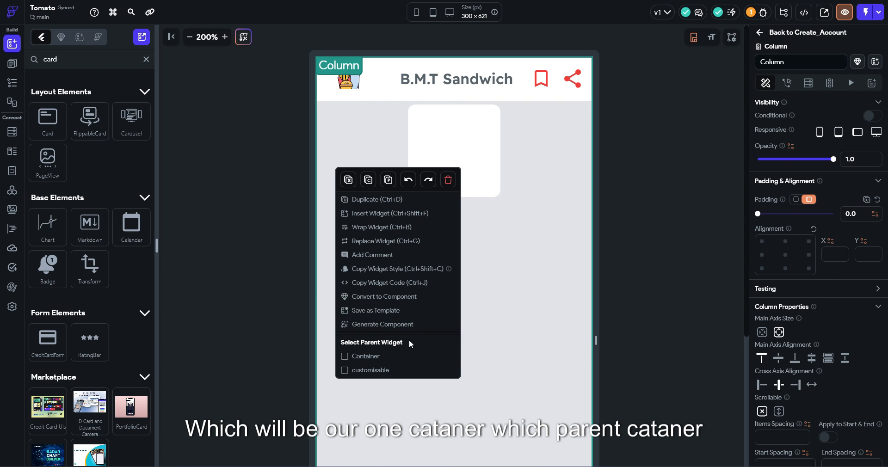
left_click(404, 357)
scroll(851, 299, "down", 5)
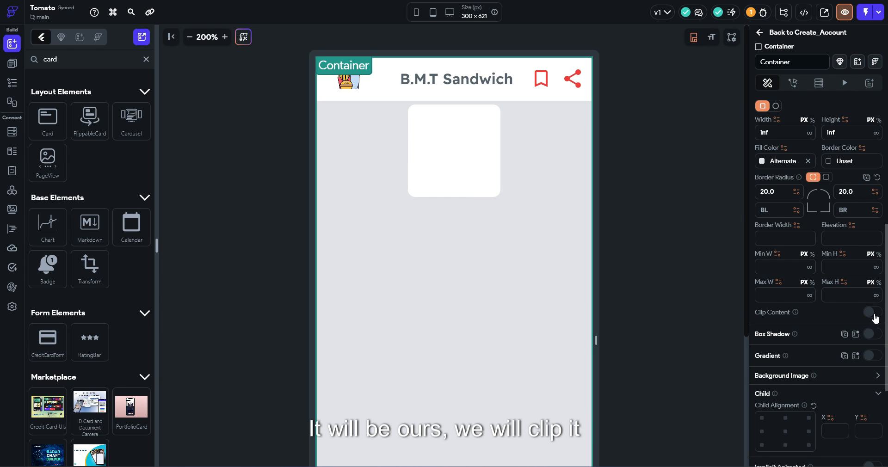
left_click(873, 312)
left_click(645, 134)
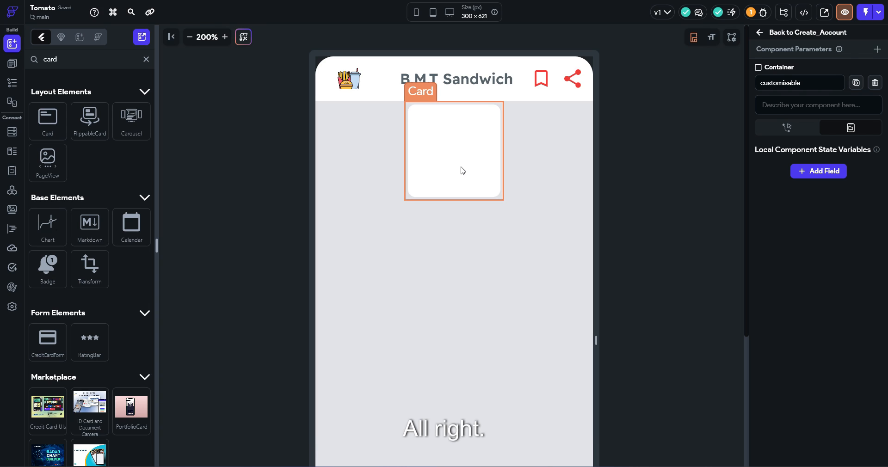
Select the white Card, review the column spacing, and clear the widget search
left_click(462, 171)
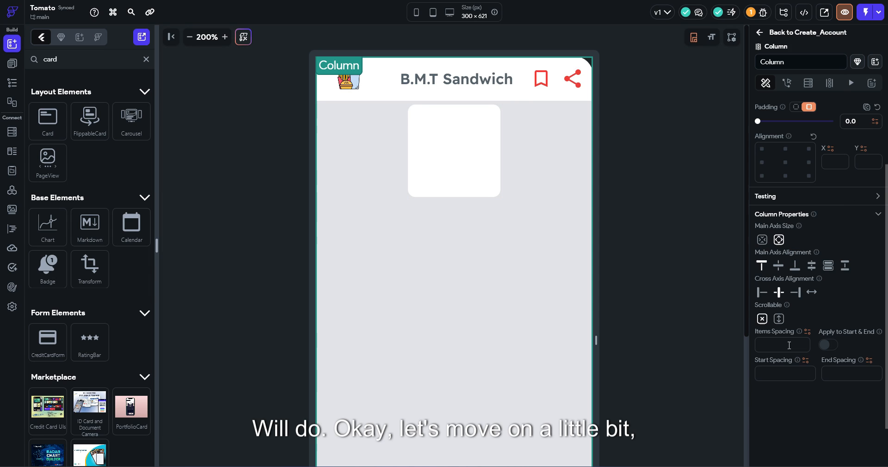
left_click(790, 345)
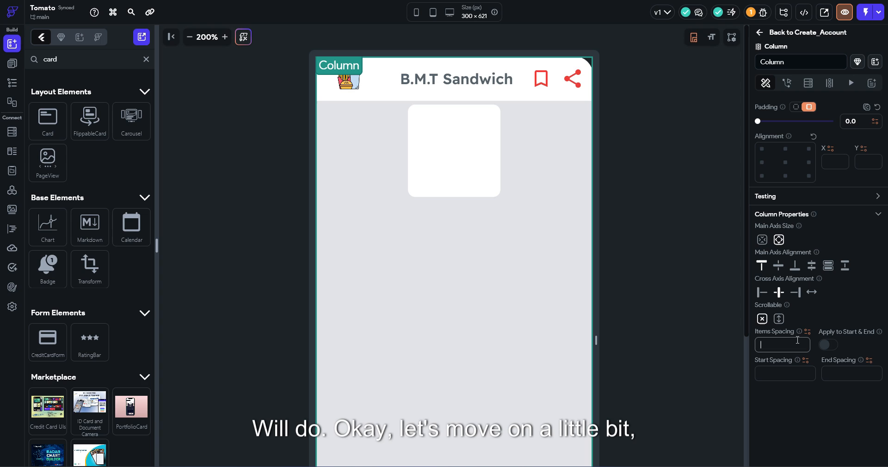
left_click(425, 136)
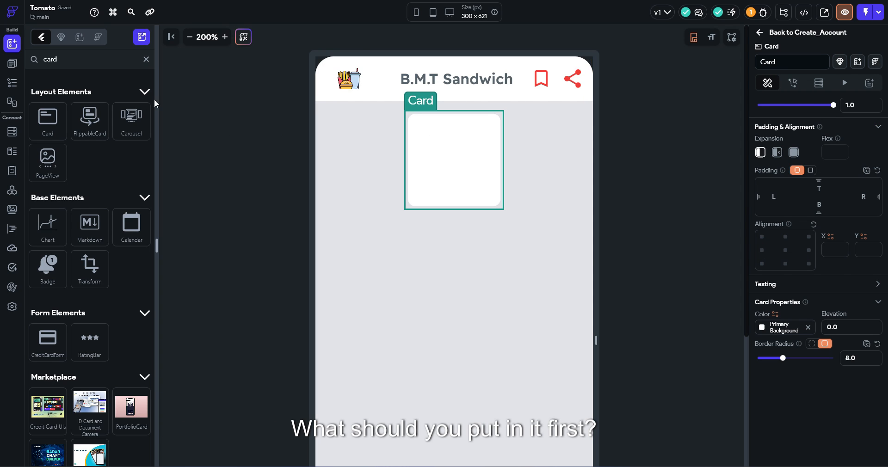
left_click(149, 60)
Place a Column inside the Card and give the Card padding 10 on all sides
left_click_drag(89, 109, 462, 148)
right_click(462, 148)
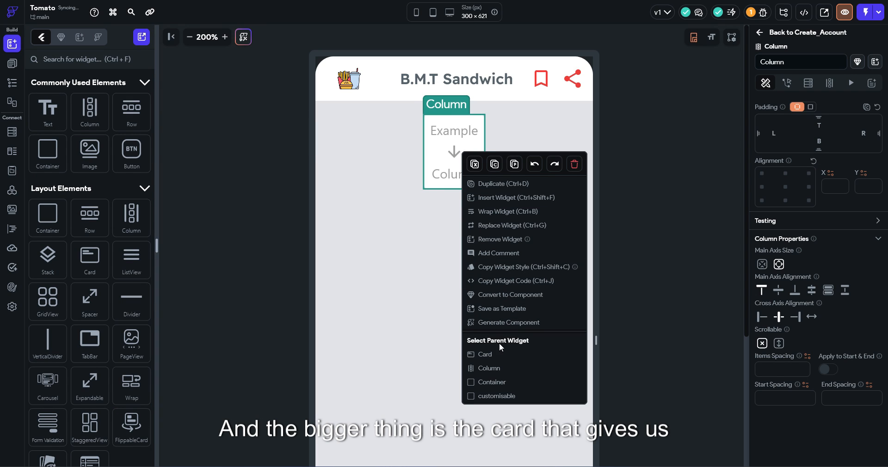
left_click(502, 356)
left_click(810, 170)
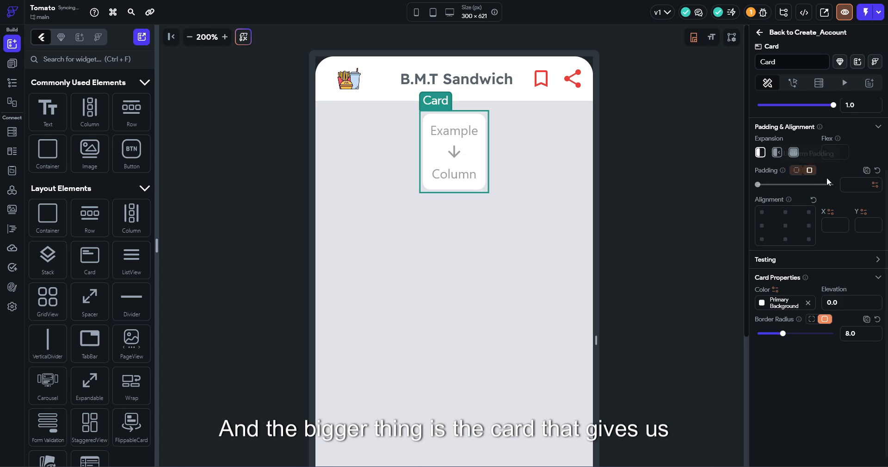
left_click(853, 186)
type("10")
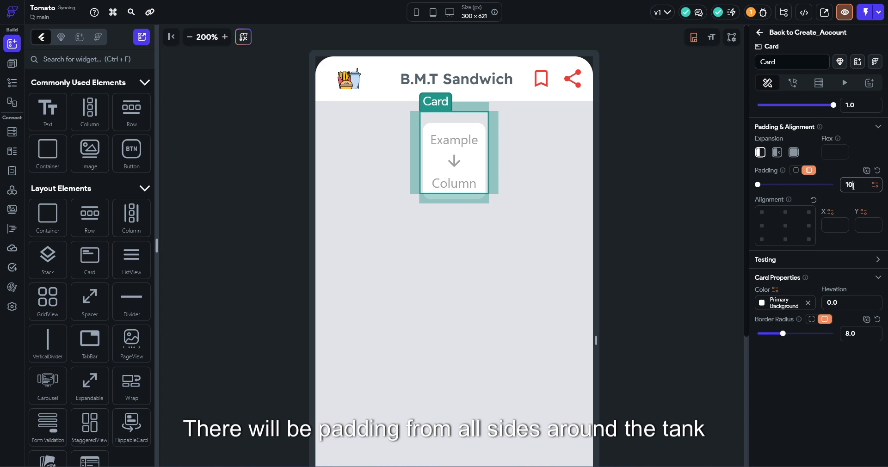
Remove the page Column's item spacing, undoing an accidental extra Card wrapper
left_click(537, 296)
left_click(788, 342)
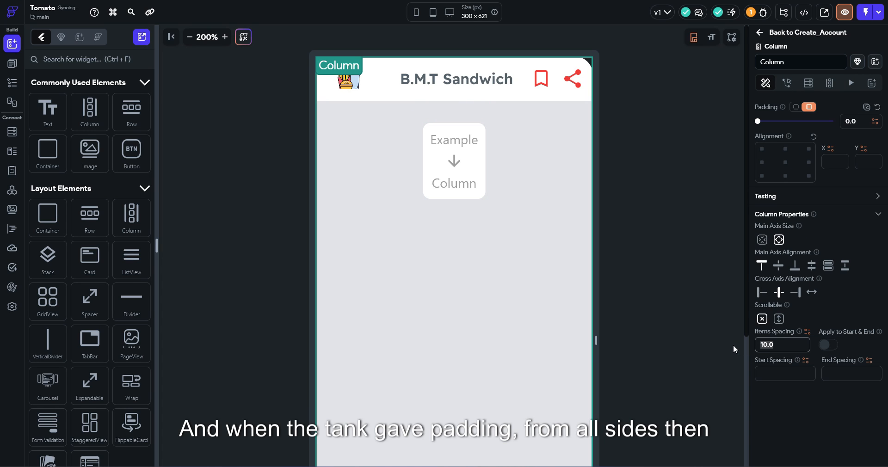
key("BackSpace")
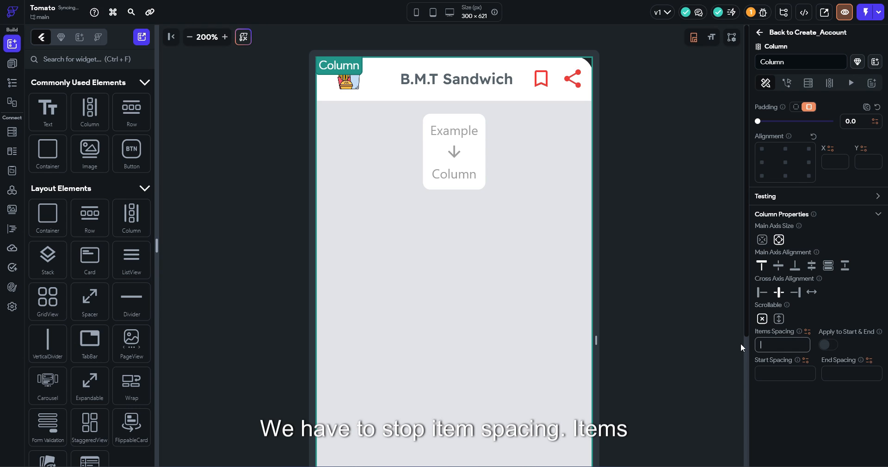
right_click(451, 149)
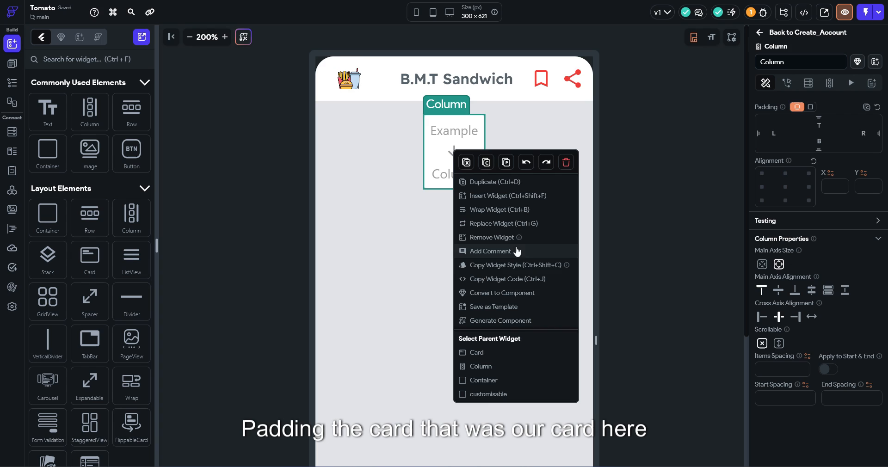
left_click(516, 252)
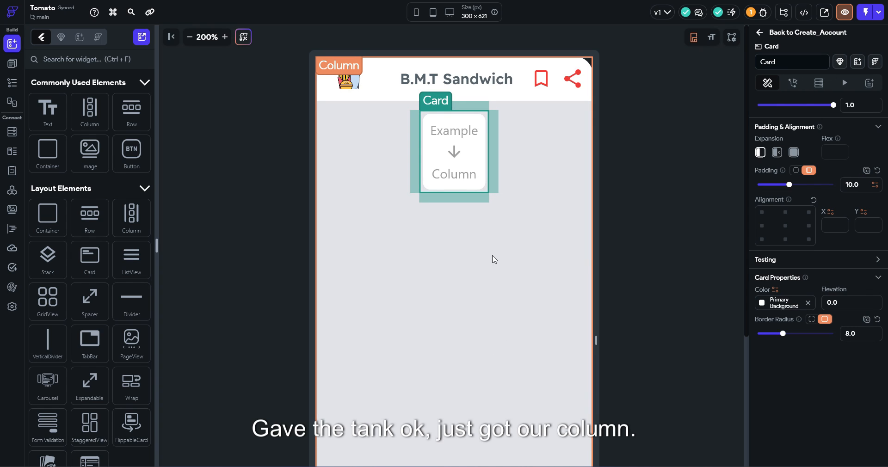
key("ctrl+z")
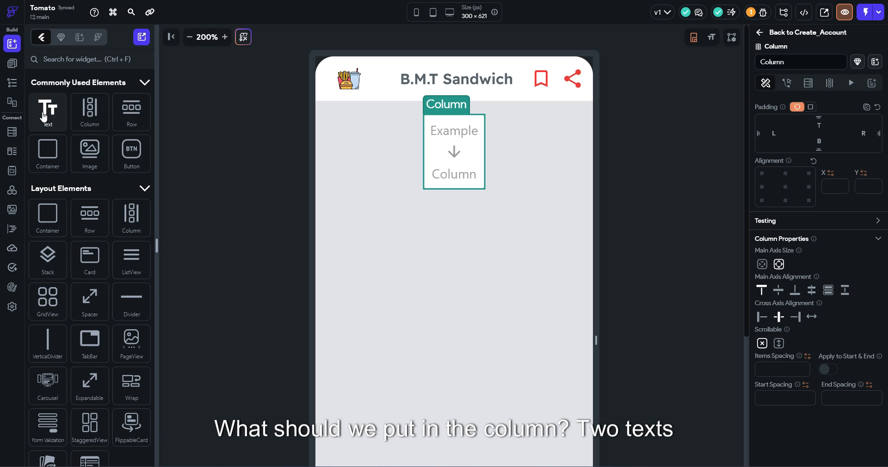
Add a Hello World text, duplicate it, and space the two texts 10 apart
left_click_drag(44, 115, 454, 124)
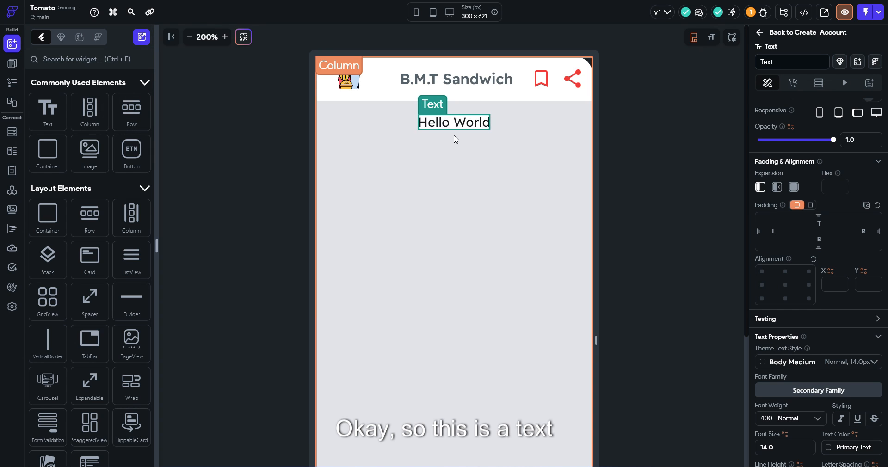
key("ctrl+d")
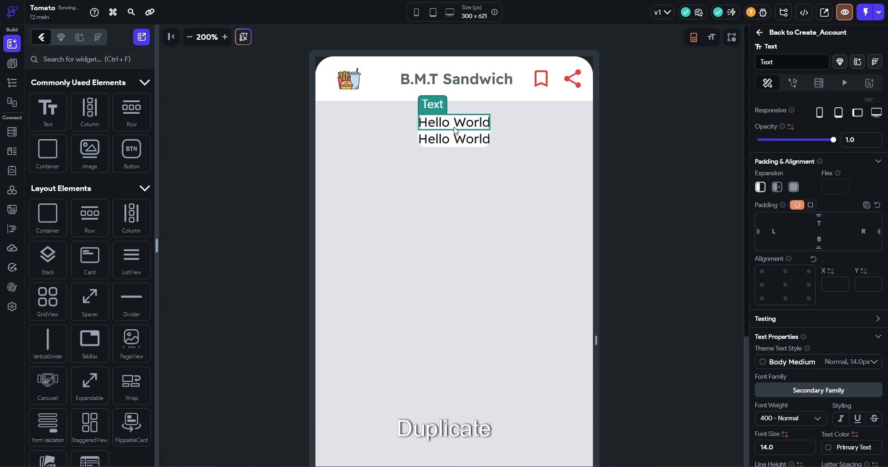
right_click(459, 135)
left_click(519, 377)
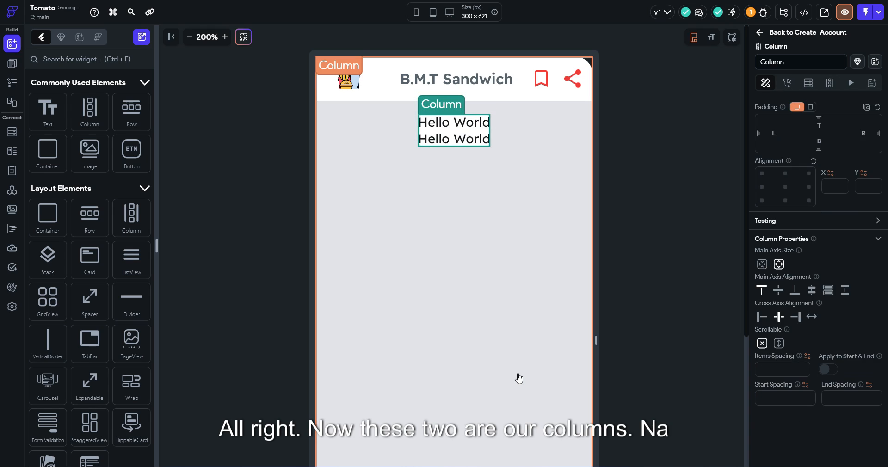
left_click(761, 375)
type("10")
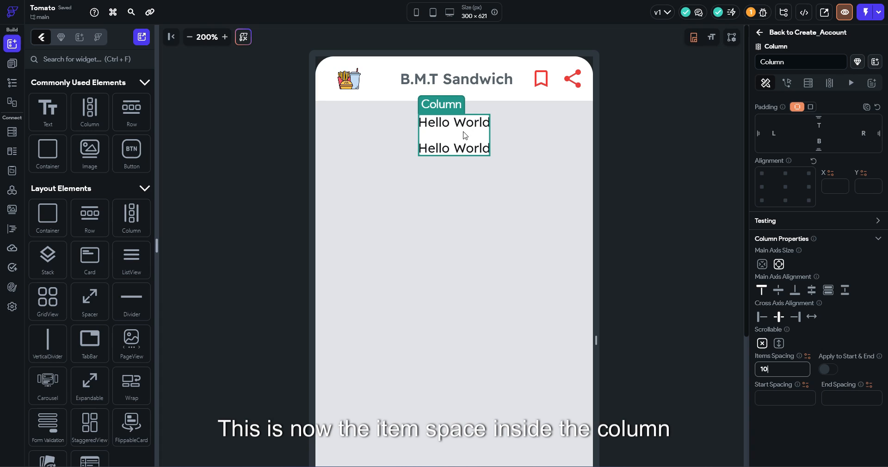
left_click(466, 136)
Give the inner Column padding 5 on all sides and add a Row below the texts
left_click(810, 108)
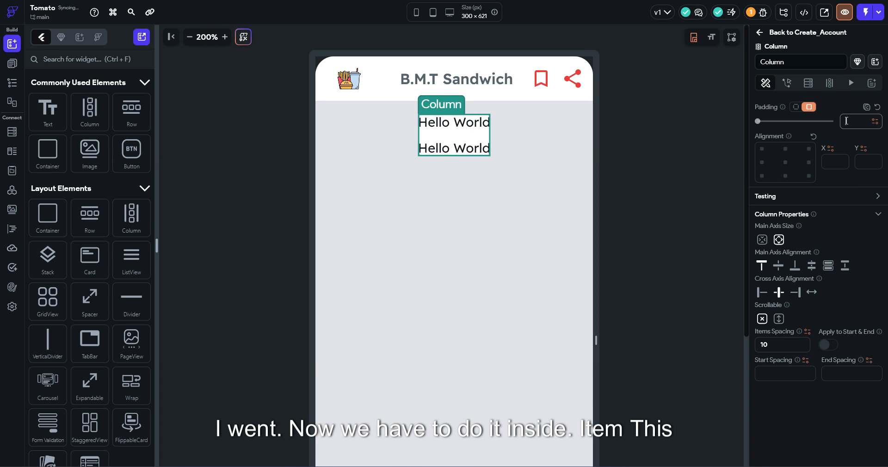
type("5")
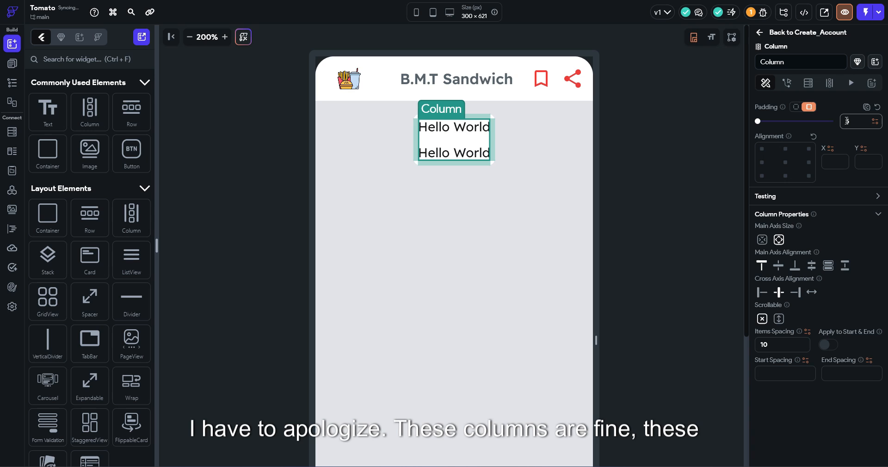
left_click(640, 161)
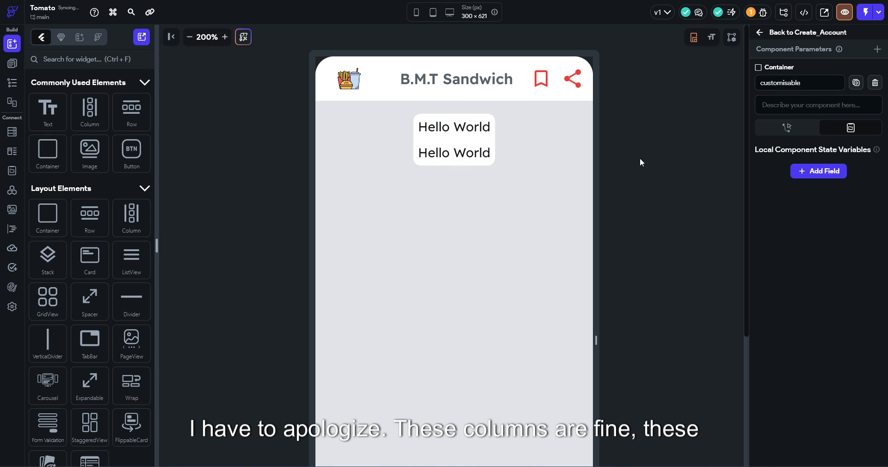
left_click(448, 141)
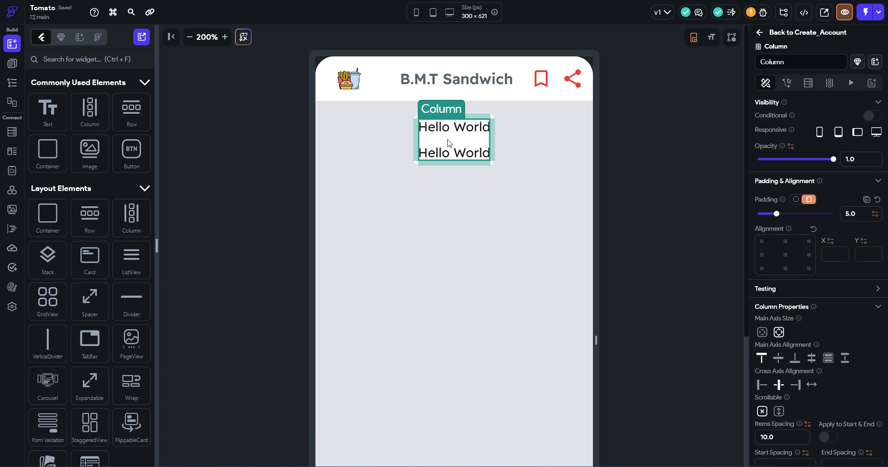
left_click_drag(131, 111, 450, 158)
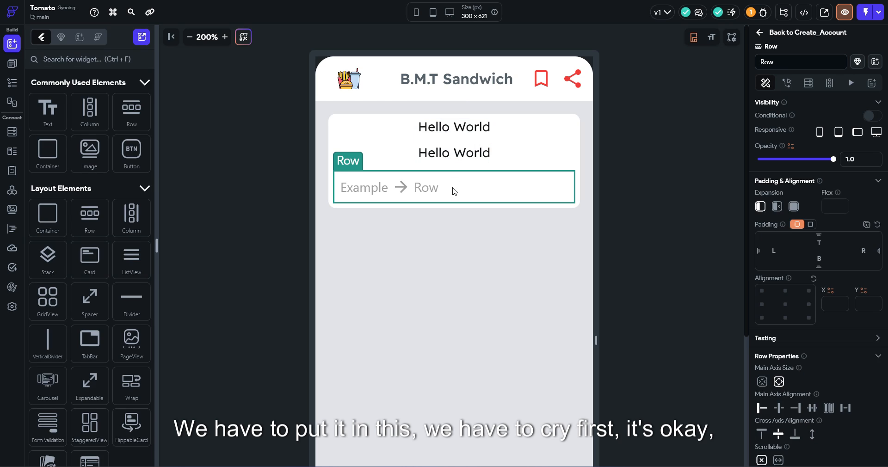
Add a CheckboxGroup below the texts and delete the empty example Row
left_click(142, 60)
type("ch")
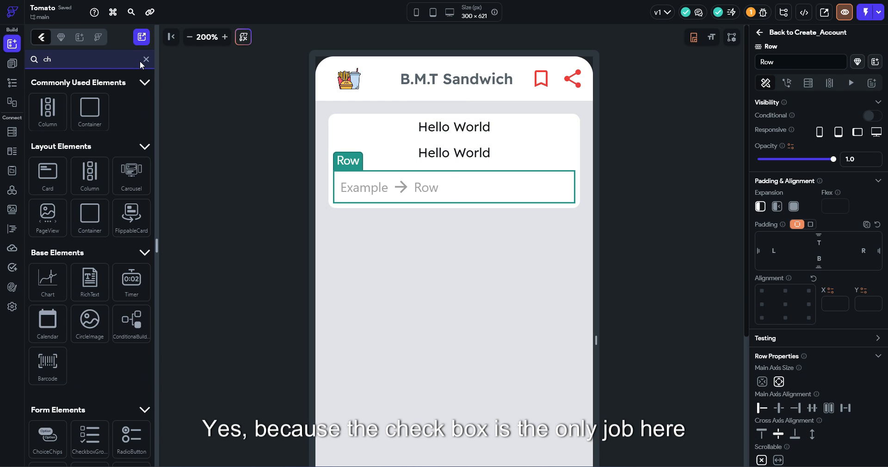
type("eck")
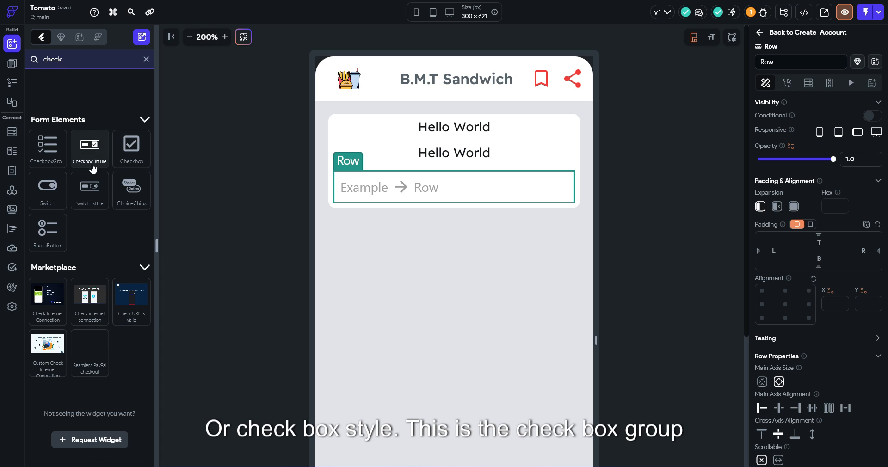
left_click_drag(48, 147, 416, 189)
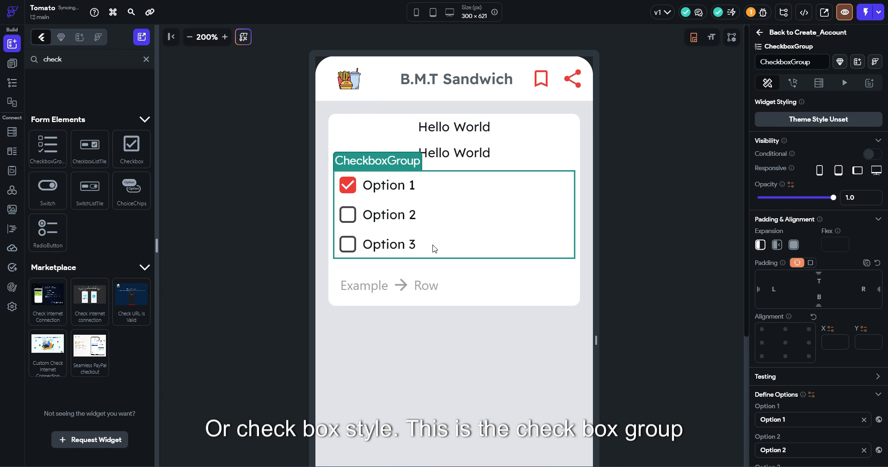
left_click(426, 284)
key("Delete")
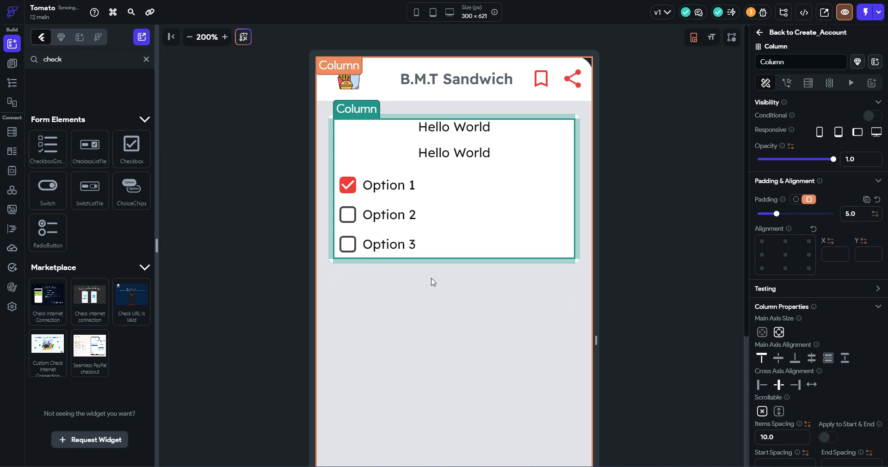
left_click(432, 195)
scroll(837, 313, "down", 8)
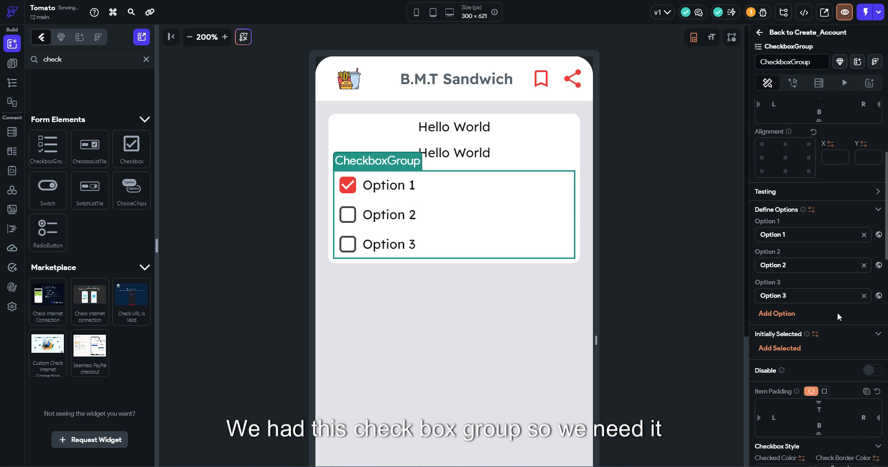
scroll(787, 339, "down", 10)
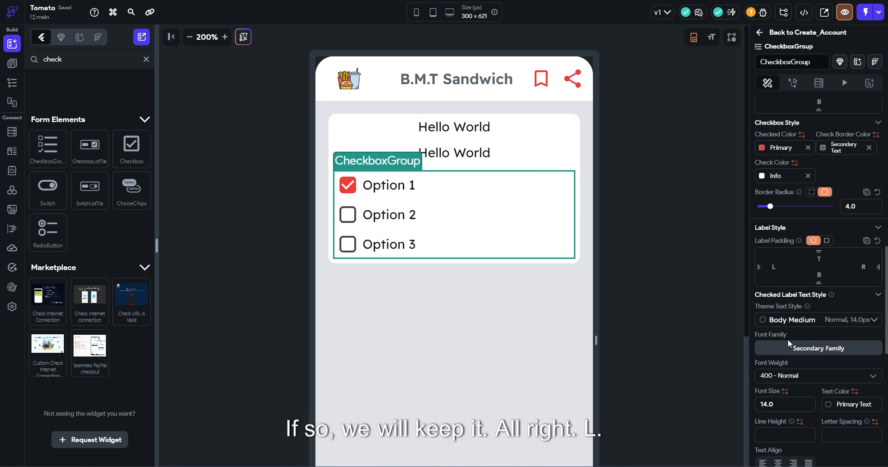
scroll(786, 326, "up", 8)
scroll(788, 321, "up", 6)
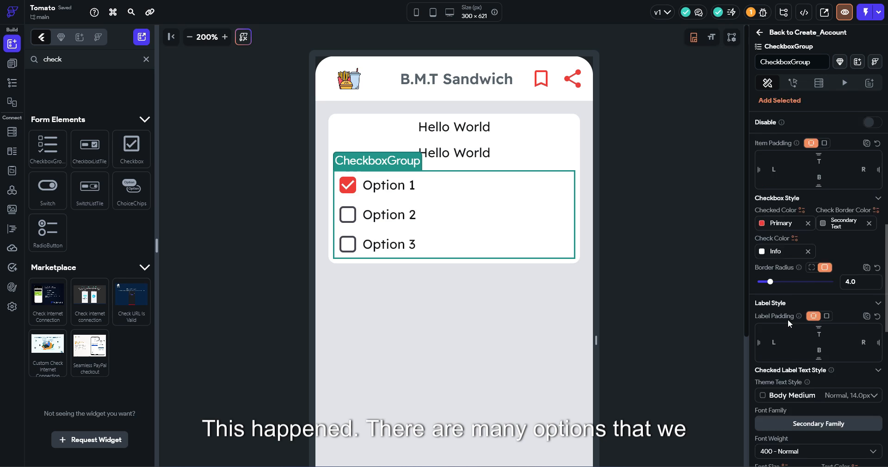
Set the Column's Cross Axis Alignment to start and insert a Divider above Option 1
left_click(478, 130)
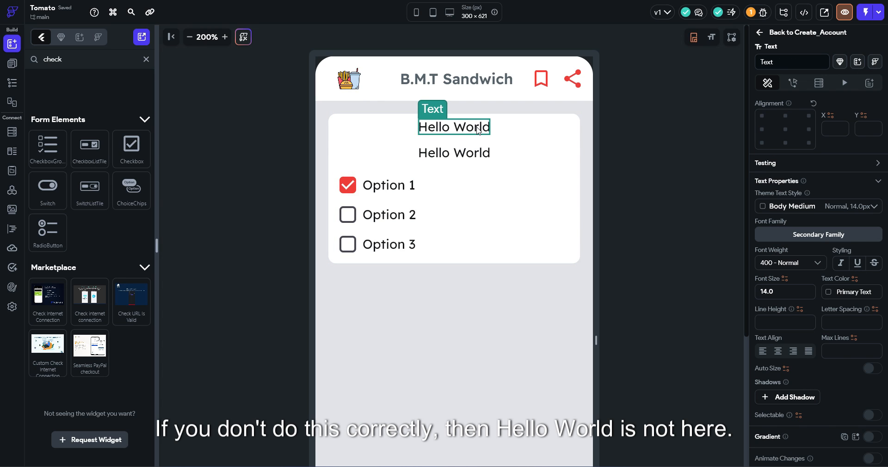
left_click(523, 128)
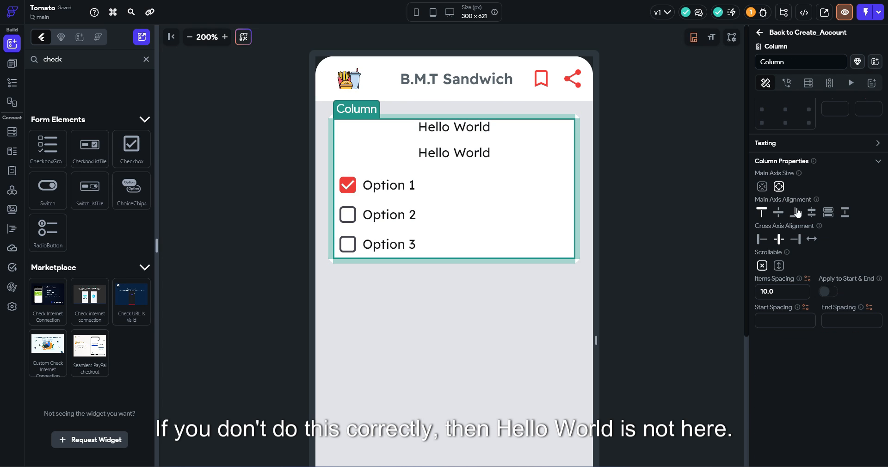
left_click(759, 241)
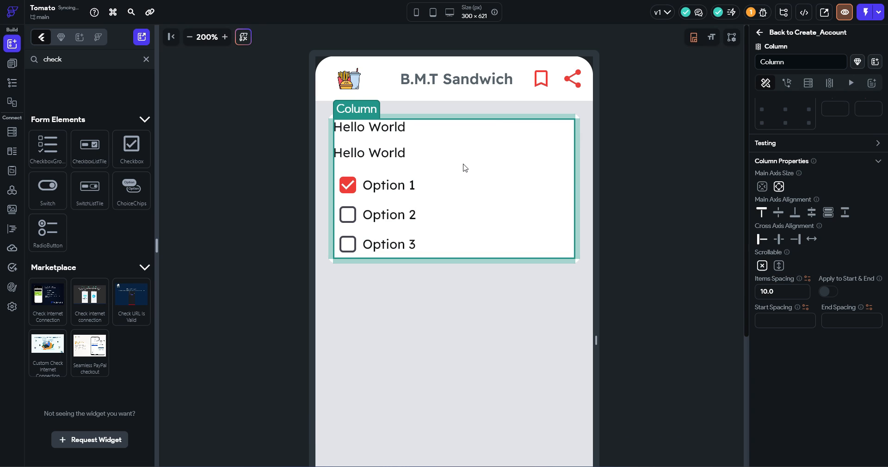
left_click(146, 60)
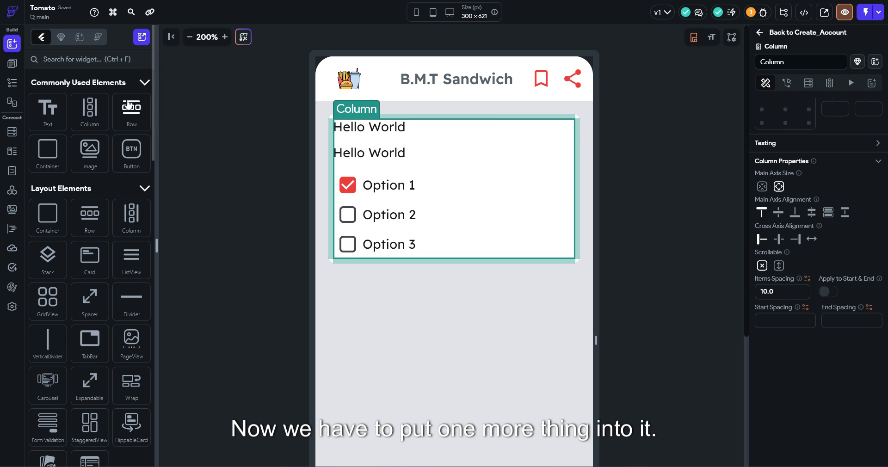
left_click_drag(132, 298, 404, 180)
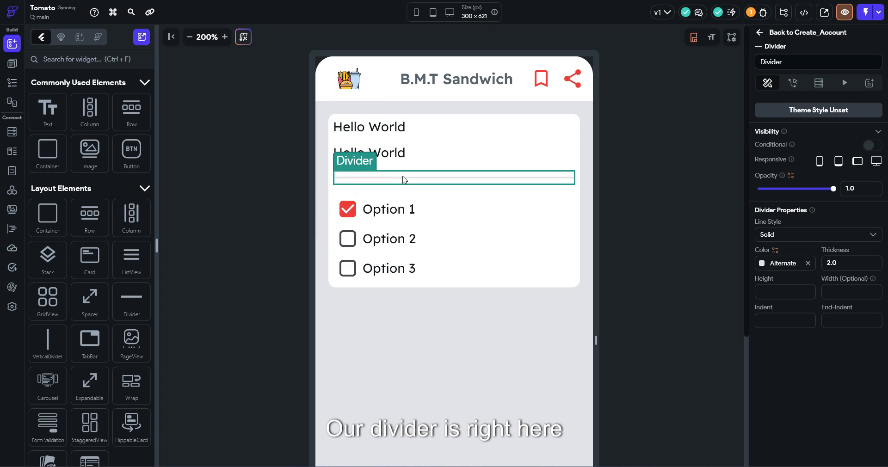
Clear the card Column's padding, then multiselect both Hello World texts
left_click(641, 218)
left_click(552, 189)
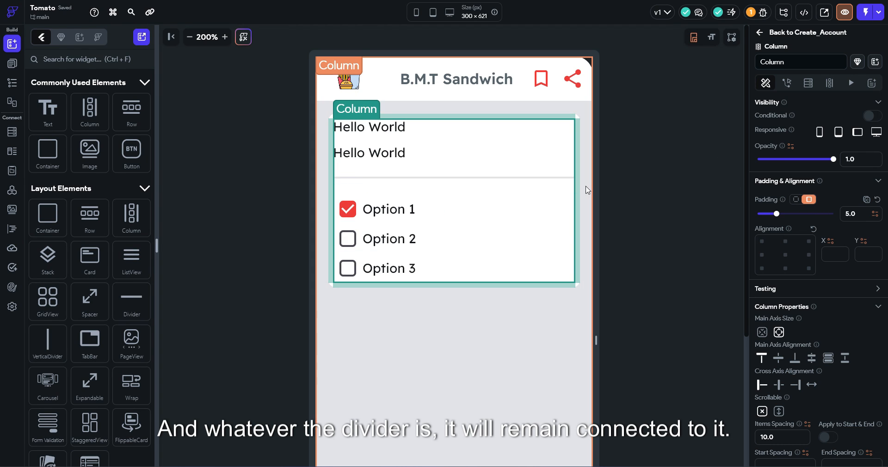
left_click(612, 186)
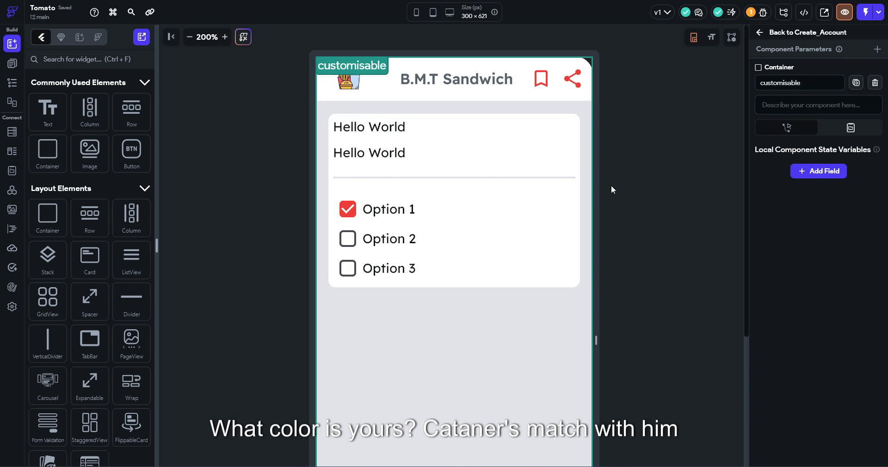
left_click(574, 176)
left_click(502, 163)
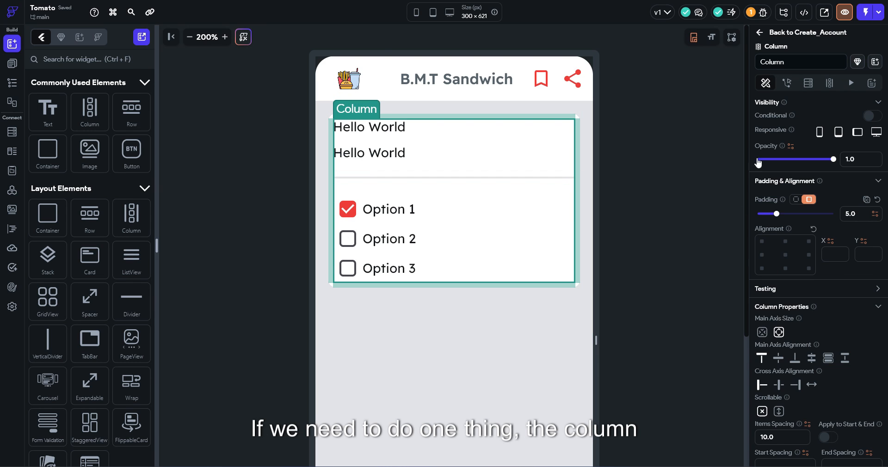
left_click(878, 200)
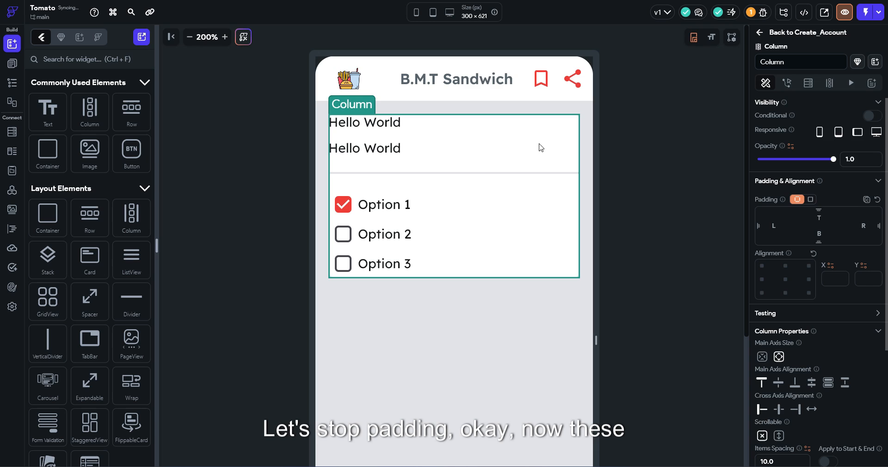
left_click(648, 159)
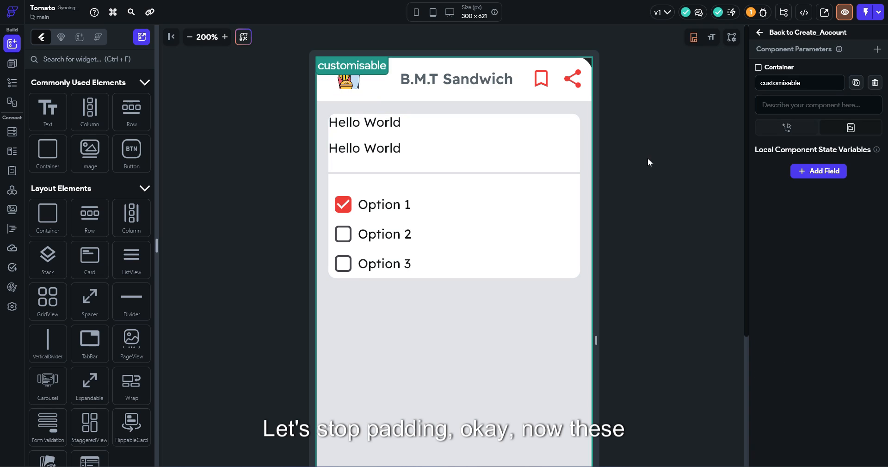
left_click(381, 148)
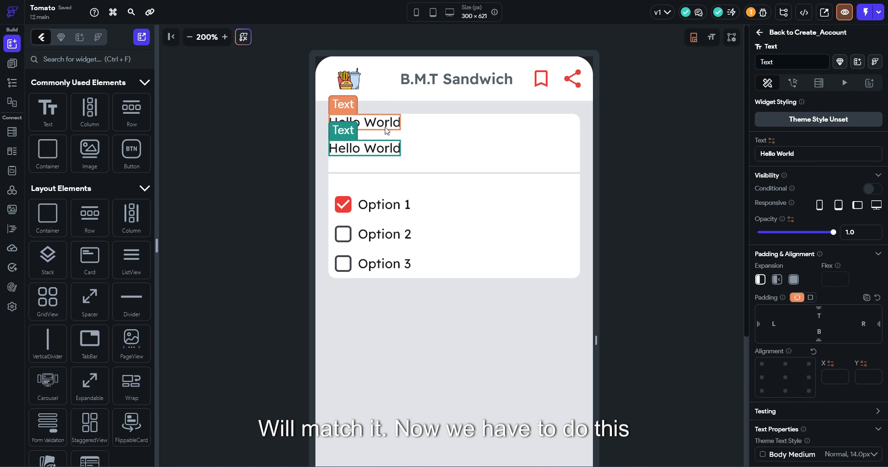
left_click(400, 129, "shift")
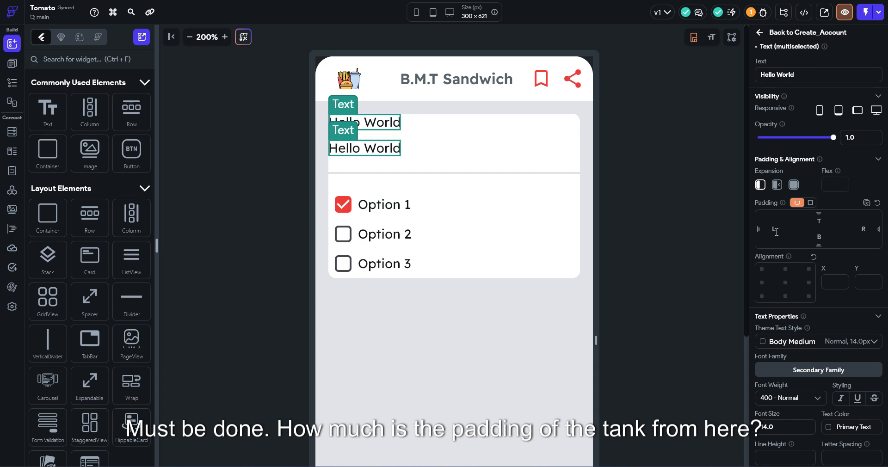
Give both texts left padding 10, keeping top padding 10 only on the first
type("10")
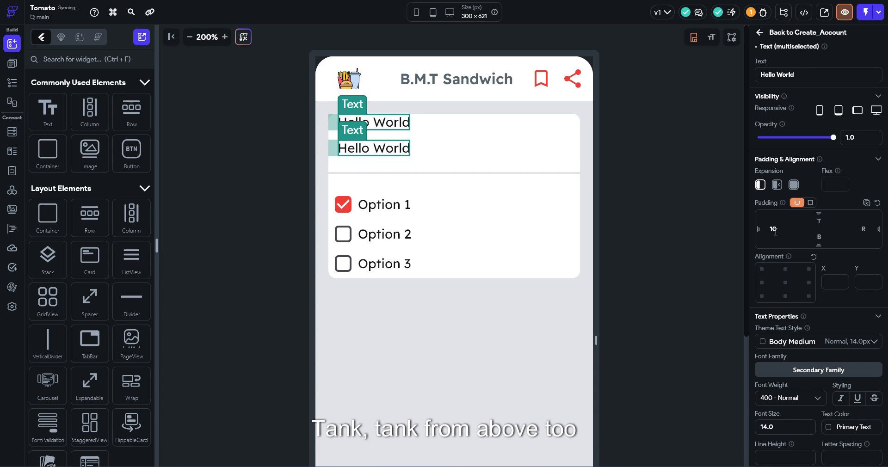
key("Tab")
type("10")
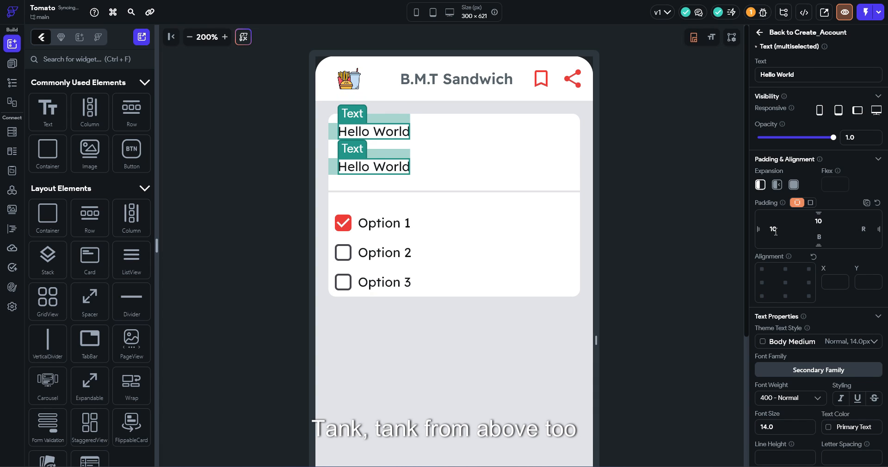
left_click(388, 168)
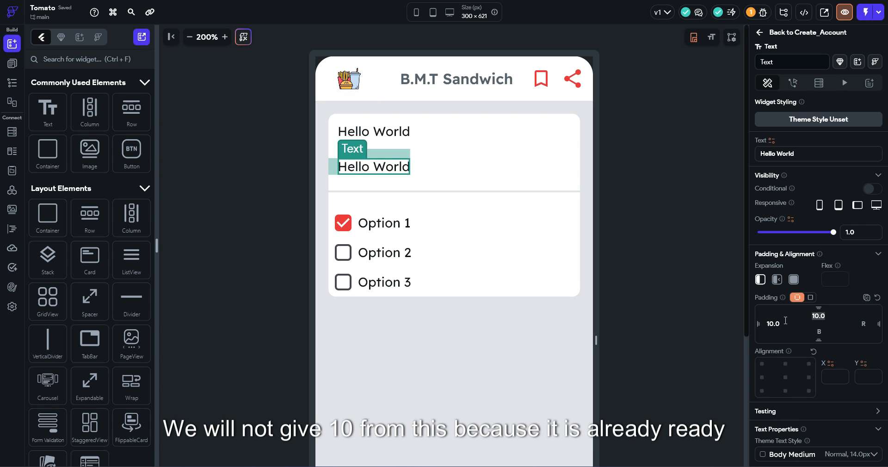
key("BackSpace")
Change the first text to 'Choose From Variant'
left_click(626, 122)
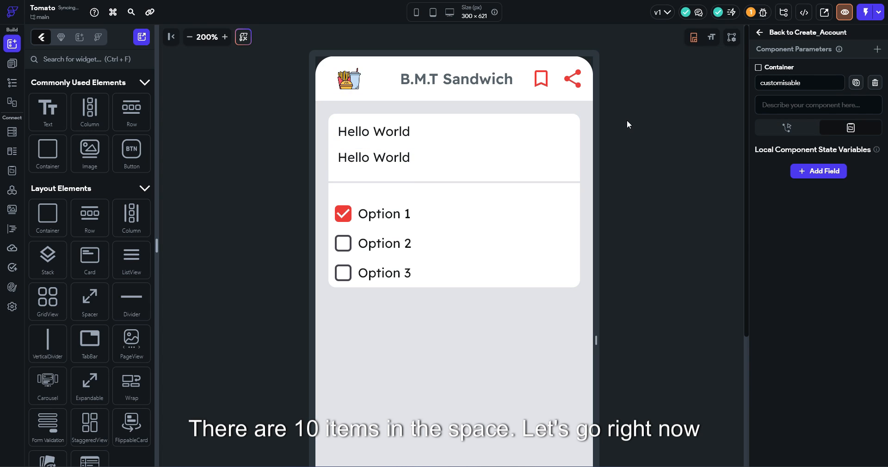
left_click(393, 132)
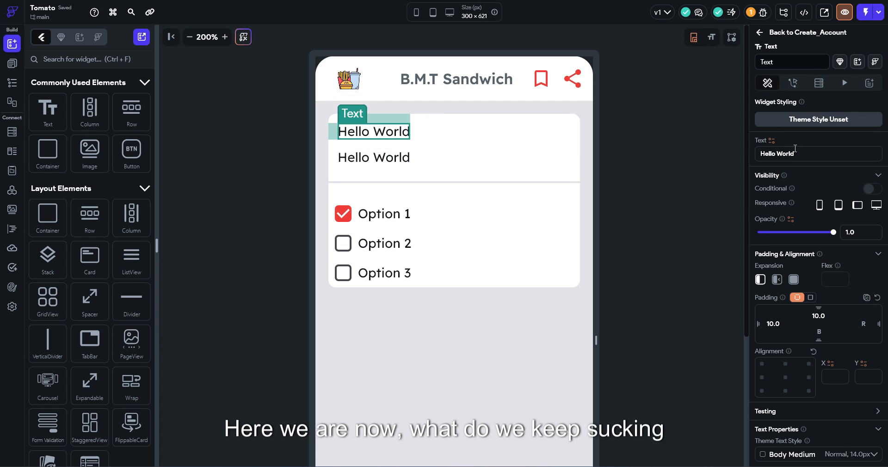
left_click_drag(800, 153, 731, 159)
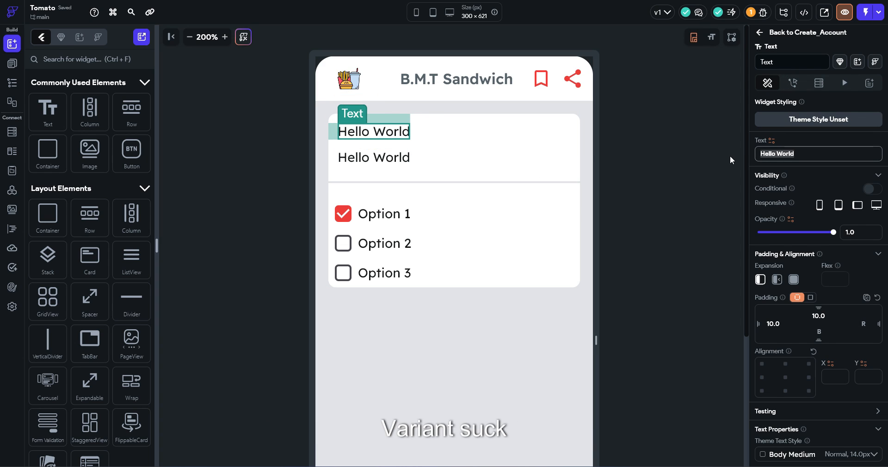
type("Choose From Var")
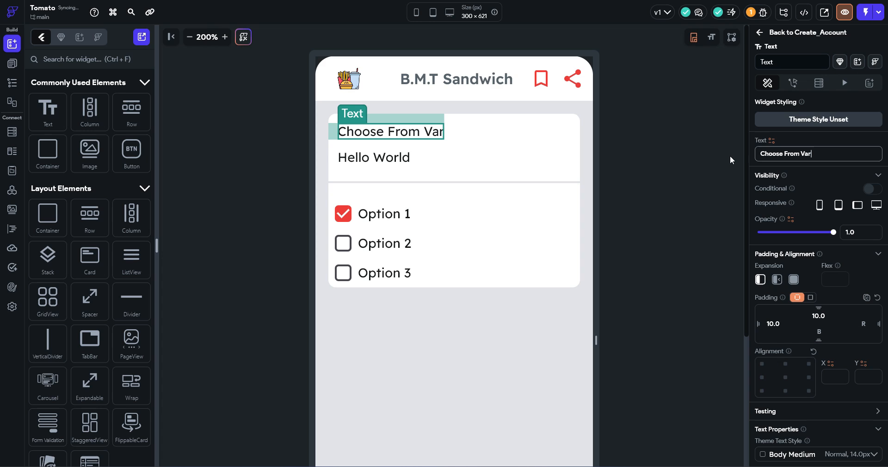
type("iant")
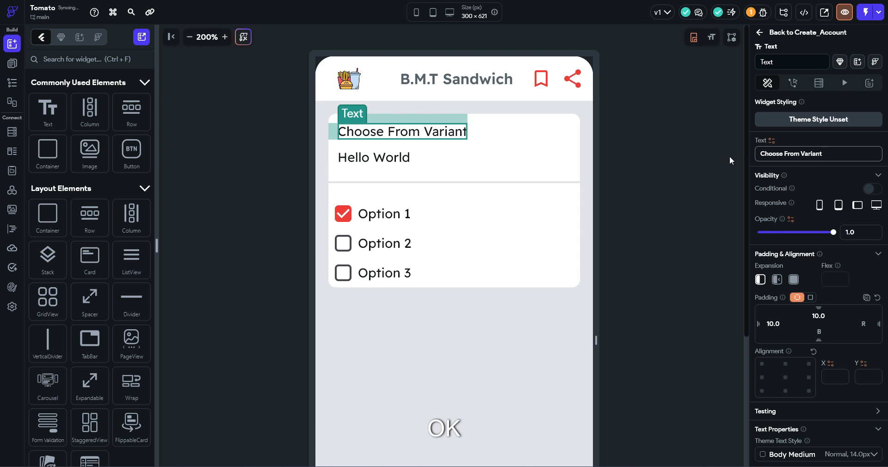
Set the heading to font size 15 with weight 600 Semi Bold
scroll(787, 301, "down", 4)
left_click(787, 354)
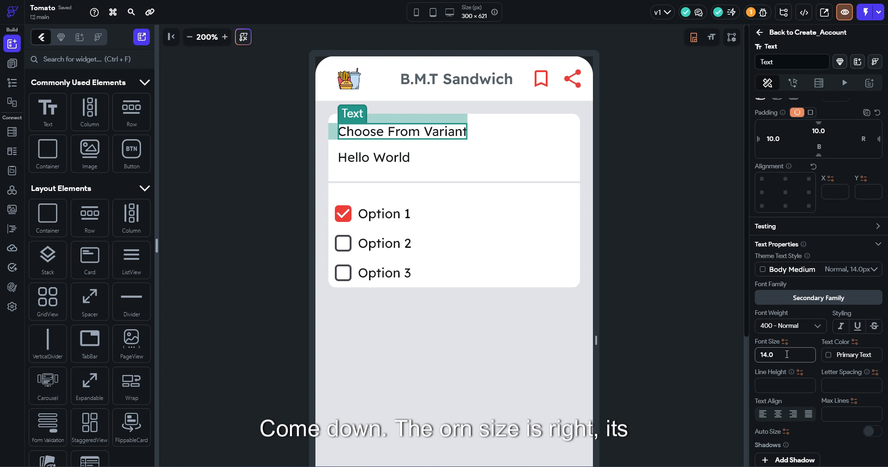
key("Up")
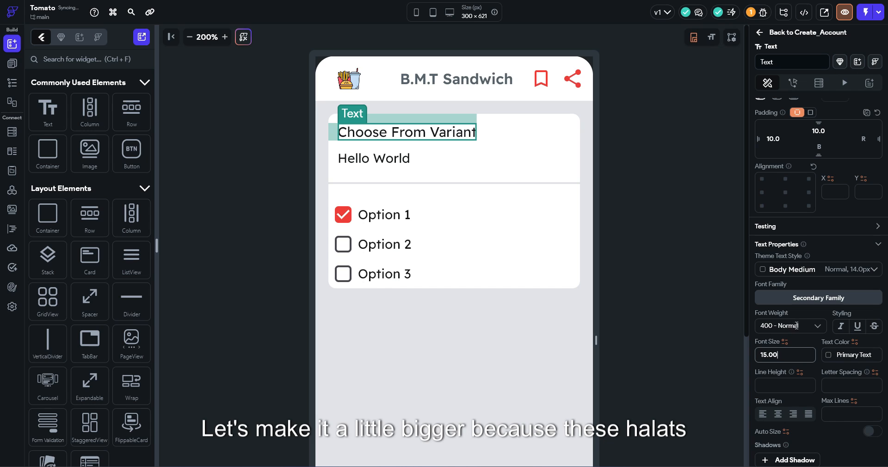
left_click(801, 326)
scroll(796, 397, "down", 2)
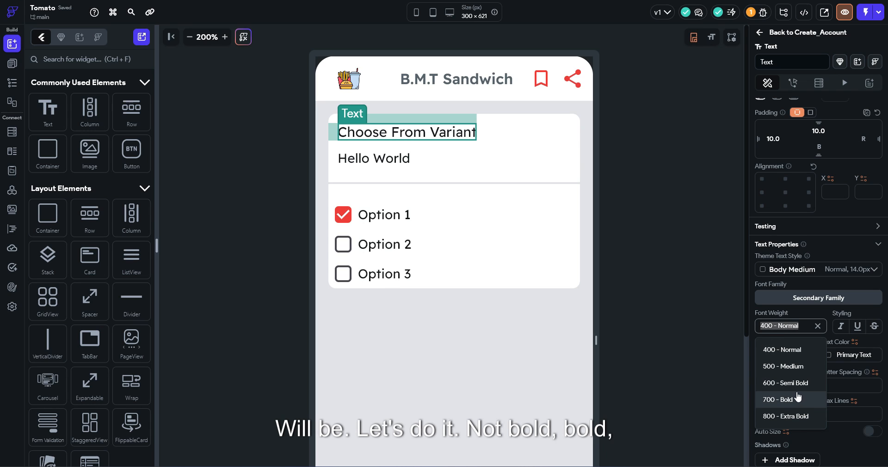
left_click(797, 398)
left_click(801, 326)
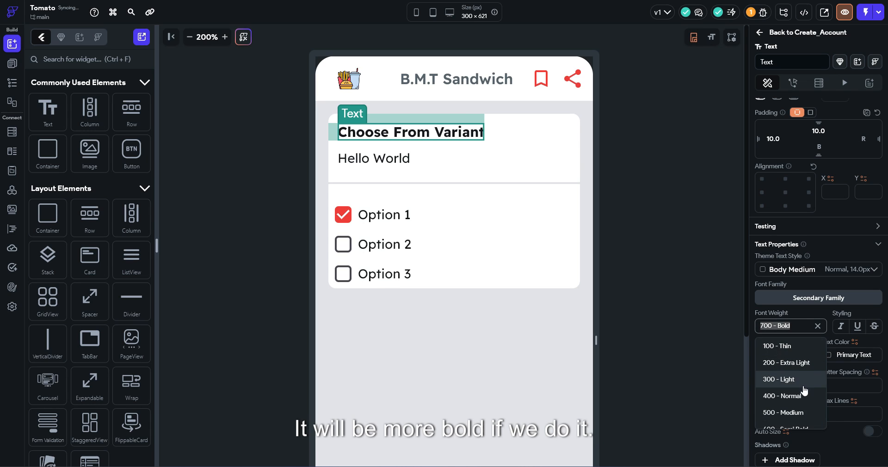
scroll(801, 391, "down", 2)
left_click(802, 374)
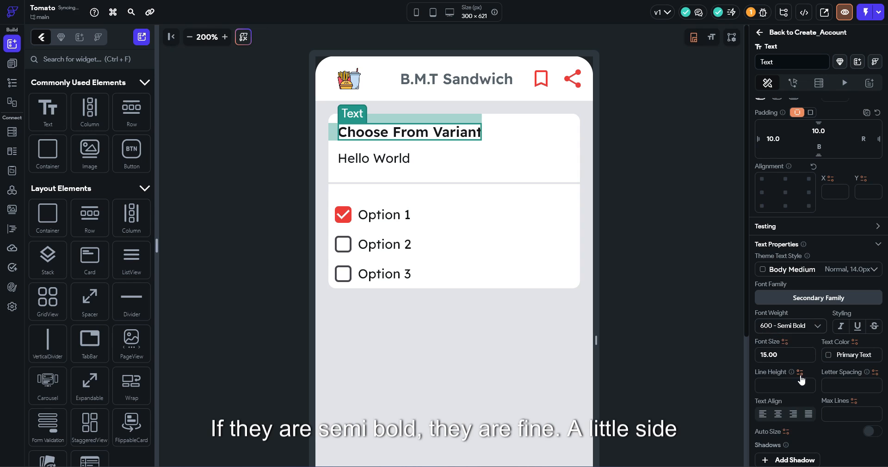
left_click(659, 216)
left_click(189, 36)
left_click(189, 37)
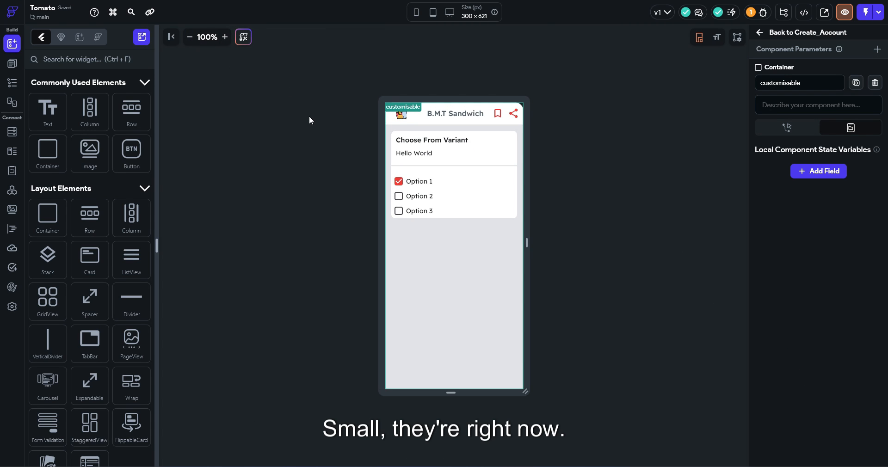
Tighten the text column's item spacing to 3
left_click(225, 37)
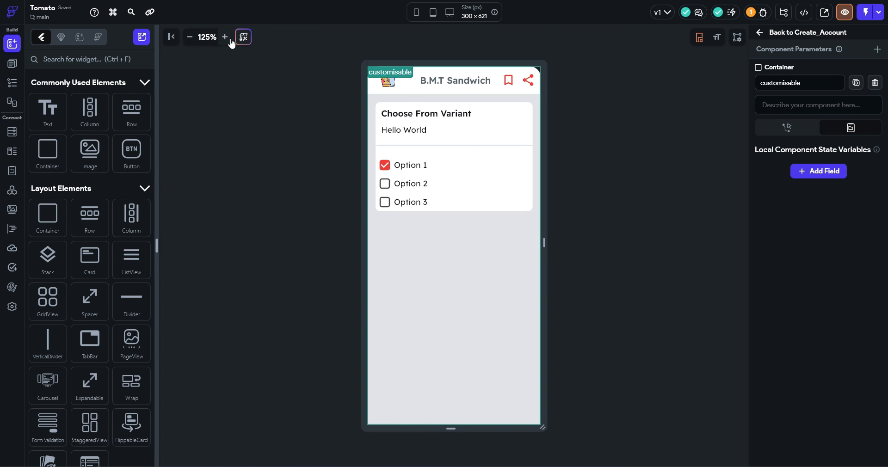
left_click(416, 131)
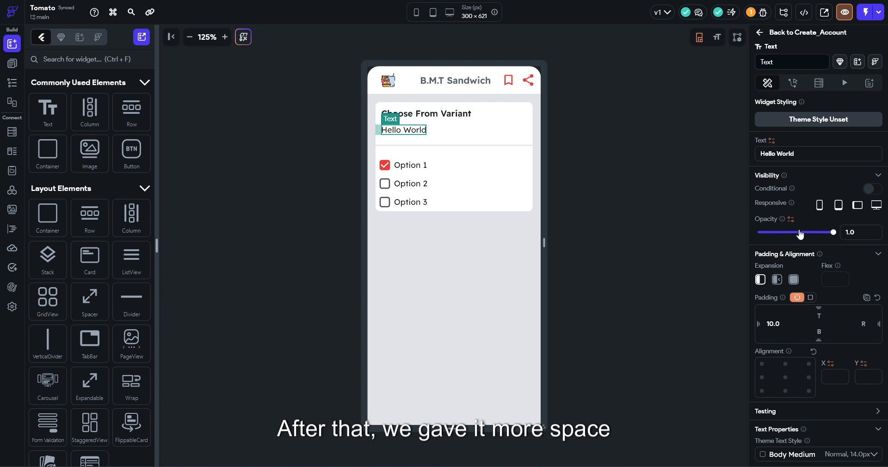
left_click(521, 138)
scroll(810, 309, "down", 3)
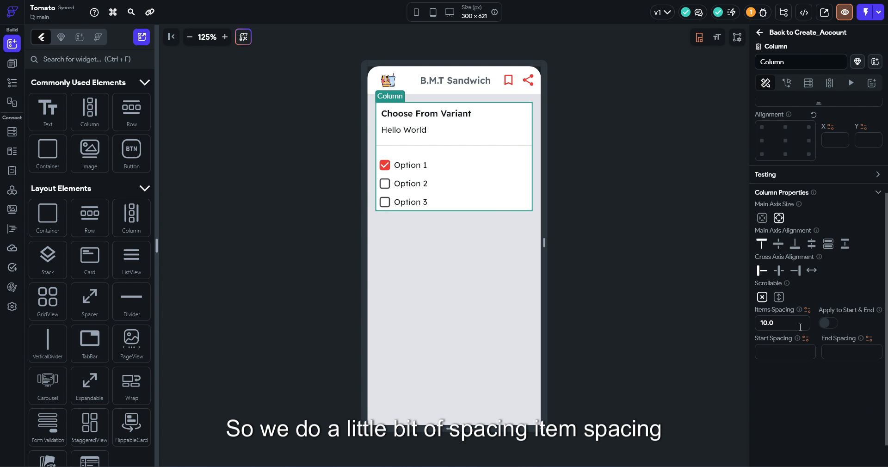
left_click_drag(801, 327, 751, 318)
type("3.00")
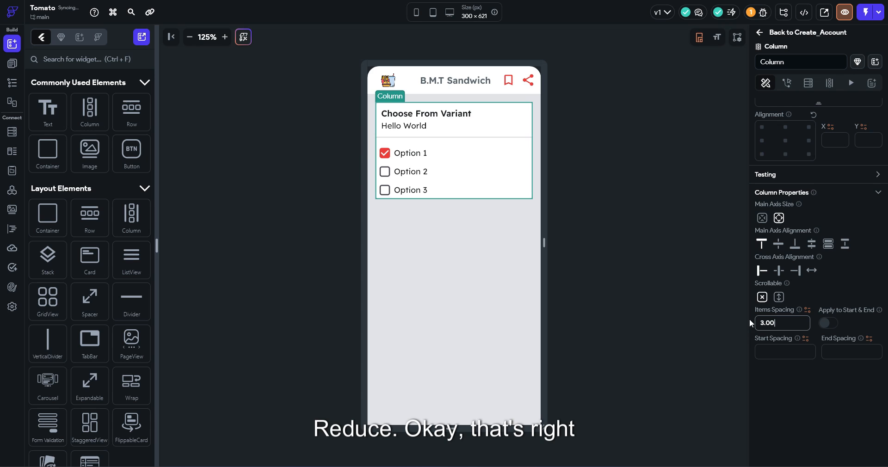
Style the Hello World subtitle: font size 11, weight 500 Medium, Secondary Text colour
left_click(403, 126)
scroll(783, 287, "down", 3)
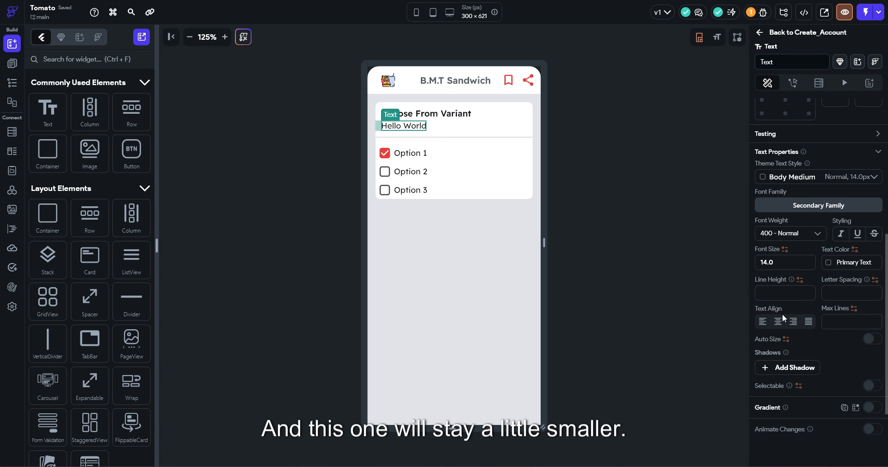
triple_click(790, 262)
type("12.00")
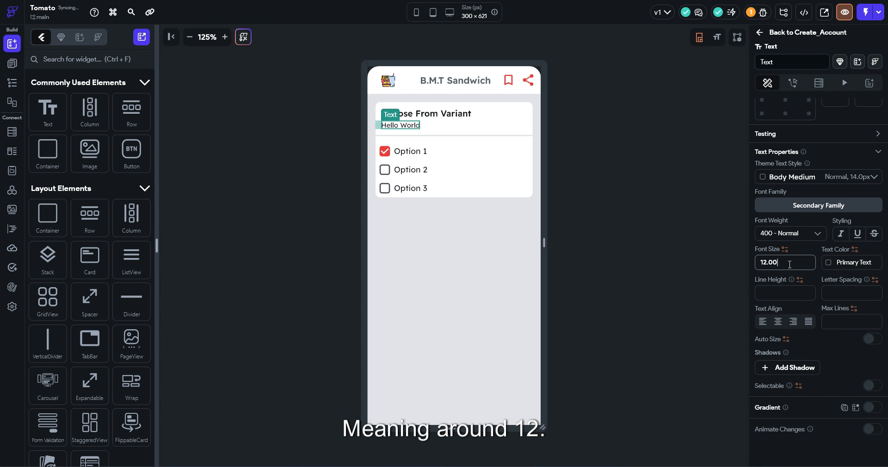
key("Down")
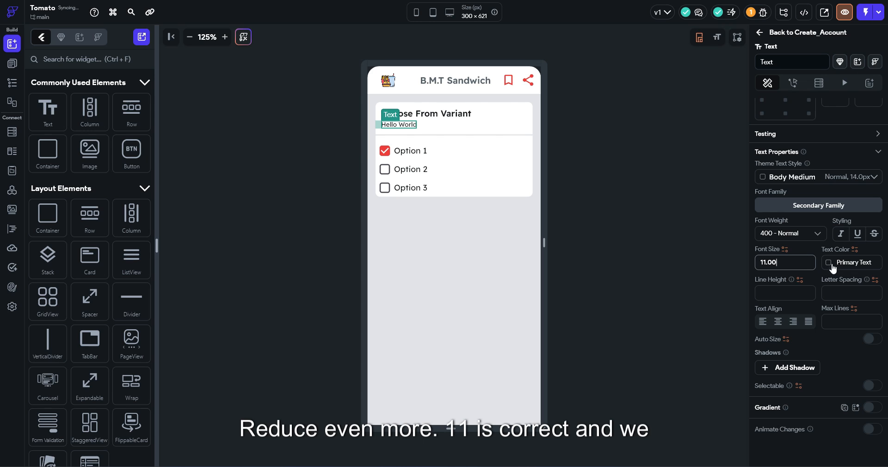
left_click(813, 238)
left_click(806, 322)
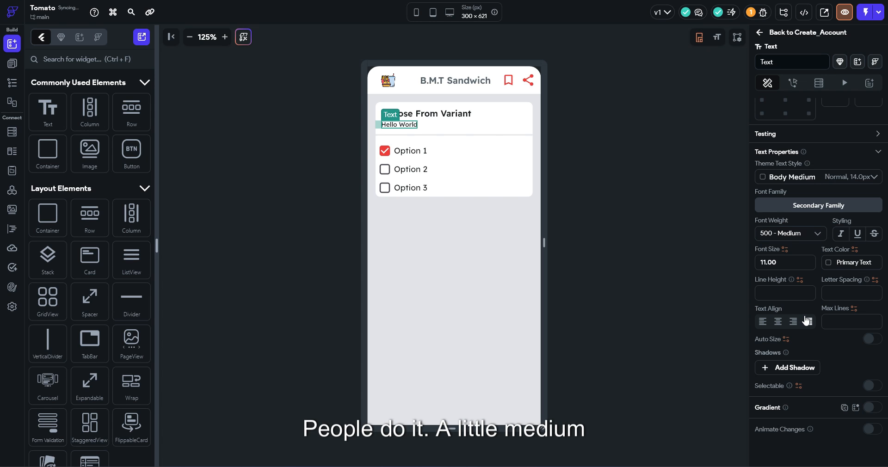
left_click(828, 263)
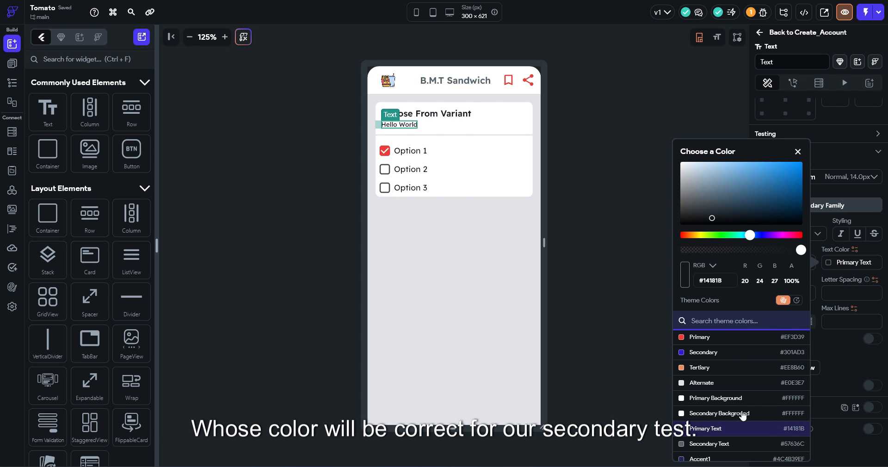
left_click(727, 445)
Replace the subtitle wording with 'Required. Select any 1 option'
left_click(637, 210)
scroll(809, 167, "up", 6)
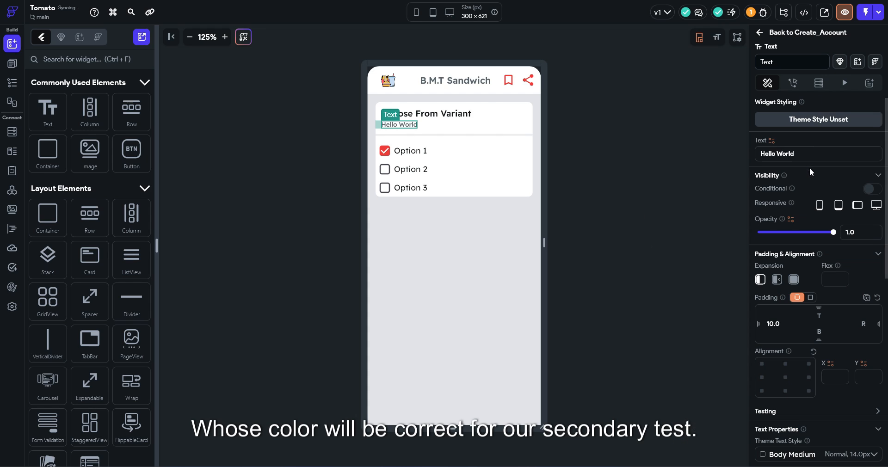
type("R")
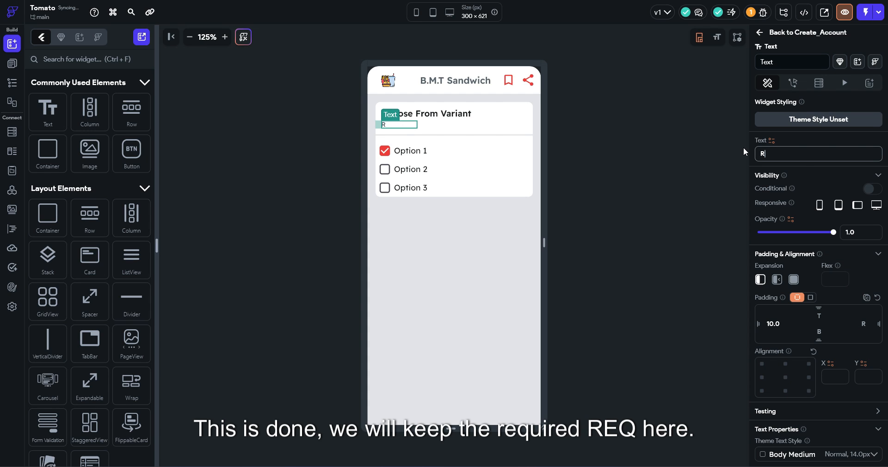
type("equired")
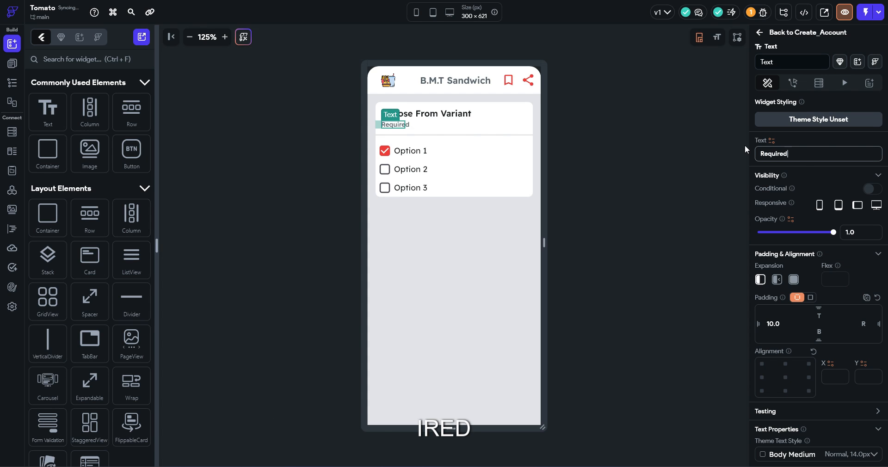
type(".")
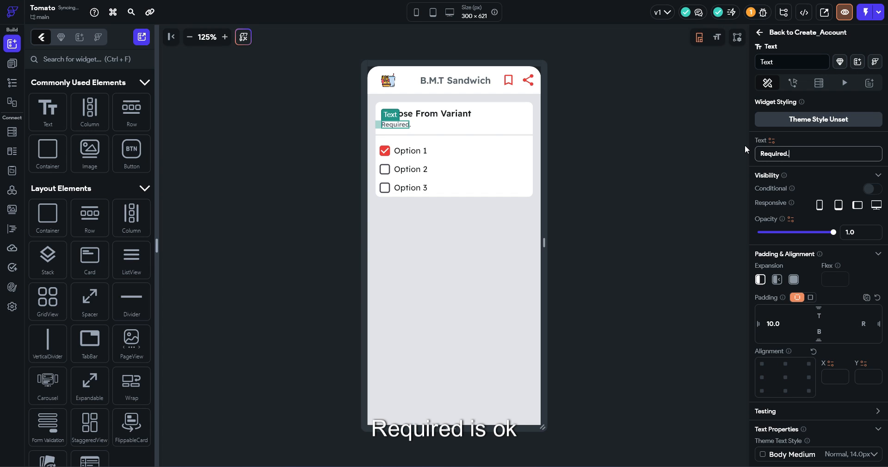
type(" Select any ")
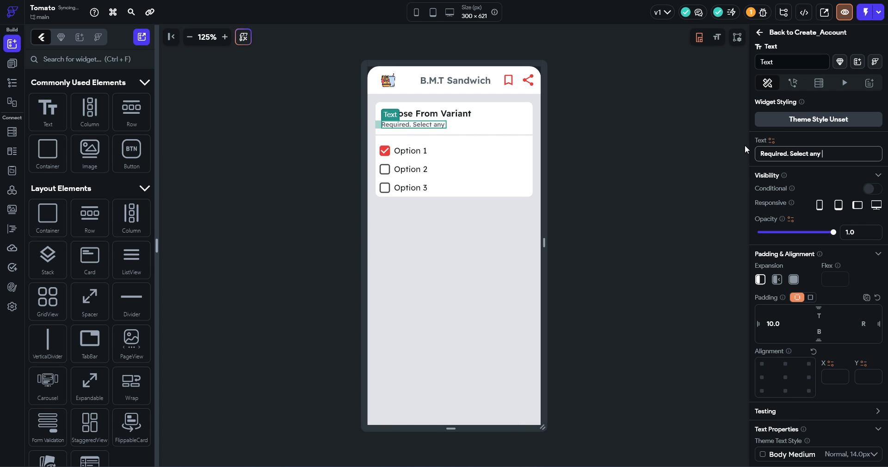
type("1 option")
Commit the 'Required. Select any 1 option' subtitle and deselect it
left_click(565, 133)
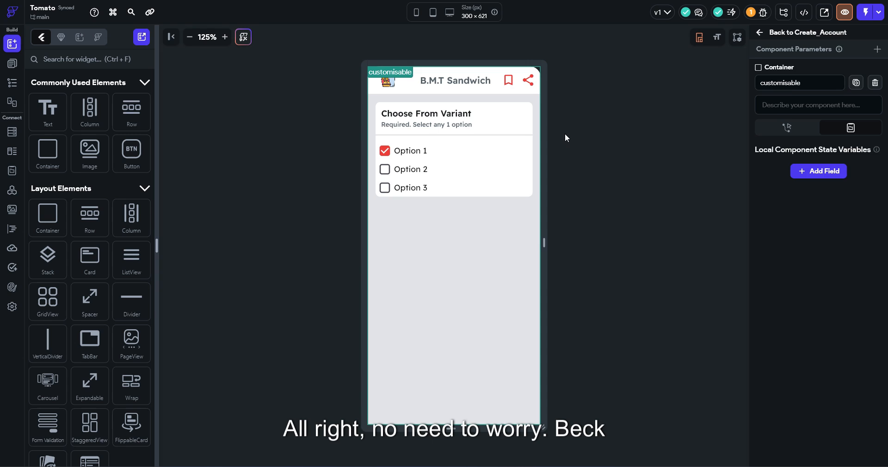
Rename the checkbox group's Option 1 to 'B.M.T 15 cm'
left_click(506, 157)
scroll(812, 287, "down", 15)
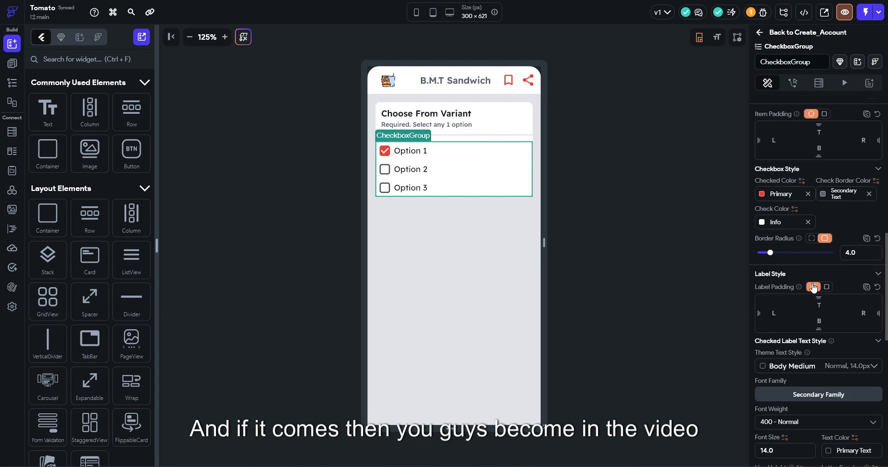
scroll(779, 340, "down", 6)
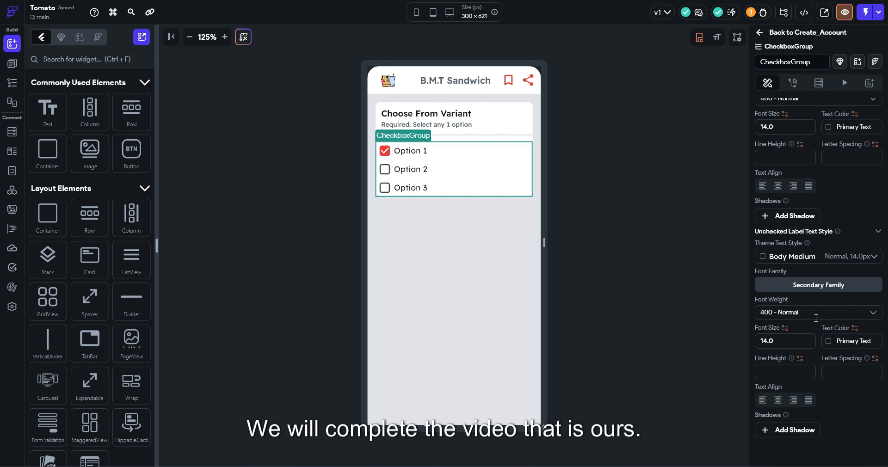
scroll(818, 316, "up", 4)
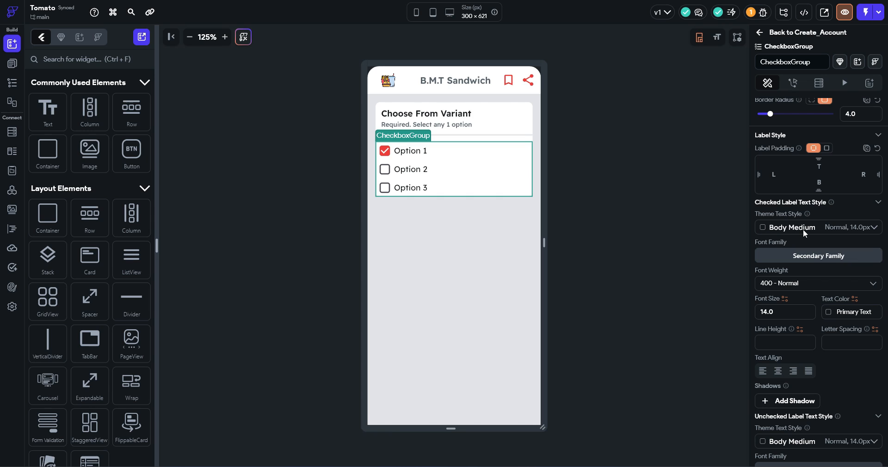
scroll(803, 229, "up", 7)
scroll(803, 229, "down", 1)
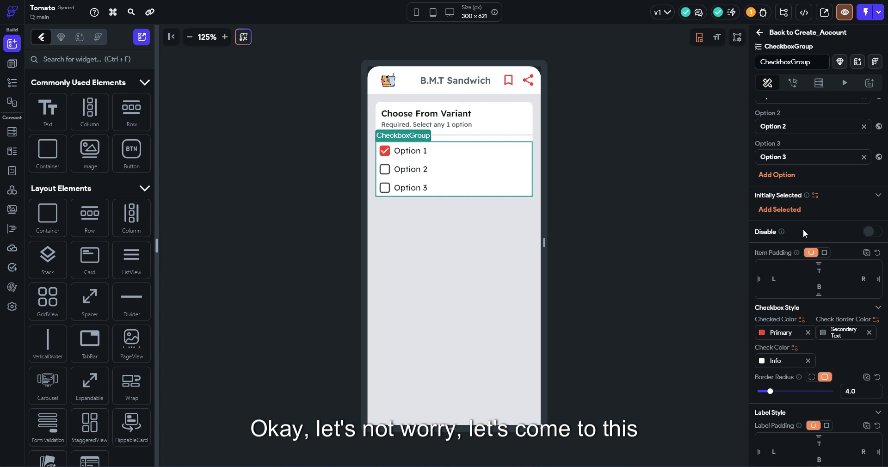
scroll(803, 229, "up", 4)
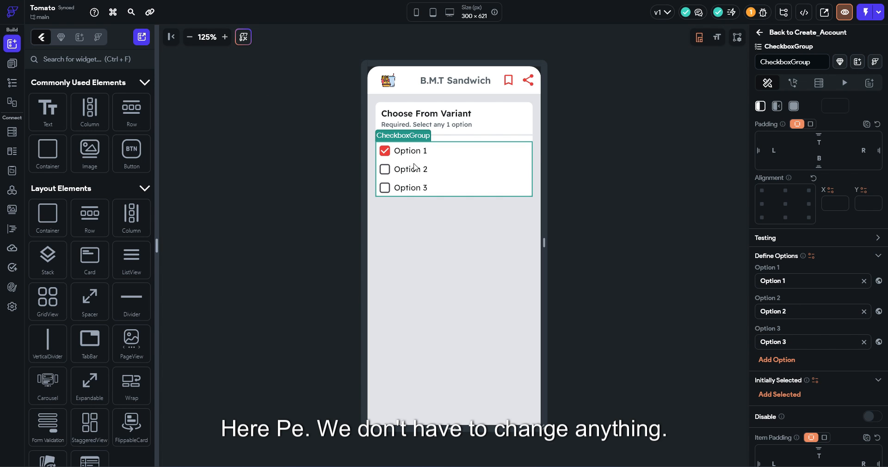
left_click_drag(787, 282, 723, 287)
type("BM")
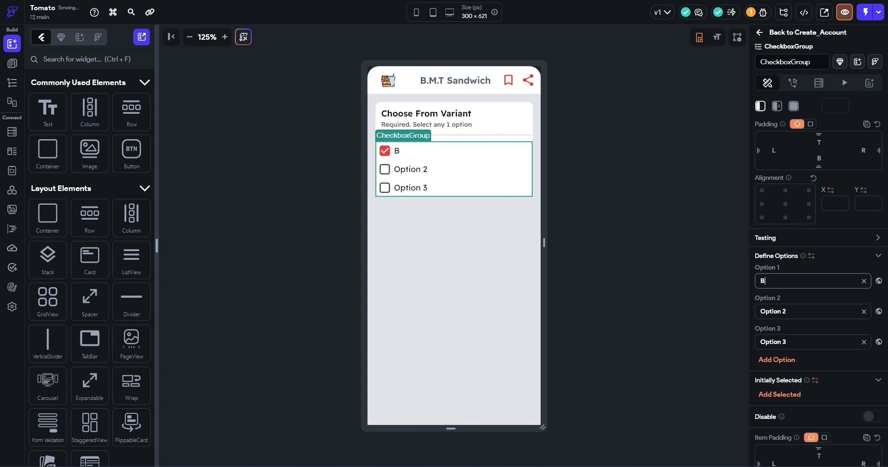
key("BackSpace")
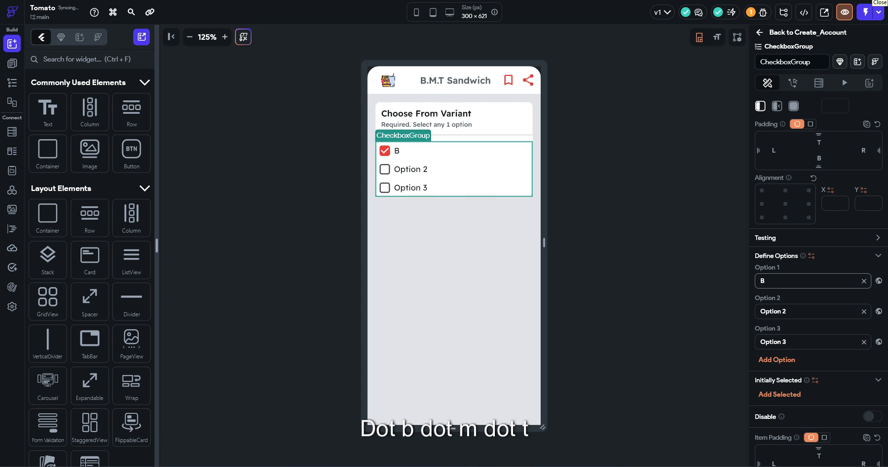
type(".M.T 15 cm")
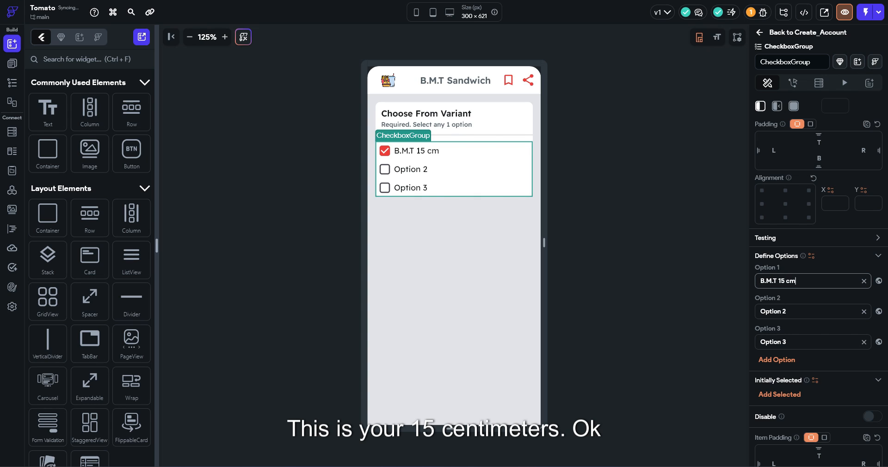
Delete checkbox Options 2 and 3, leaving only B.M.T 15 cm
left_click(864, 312)
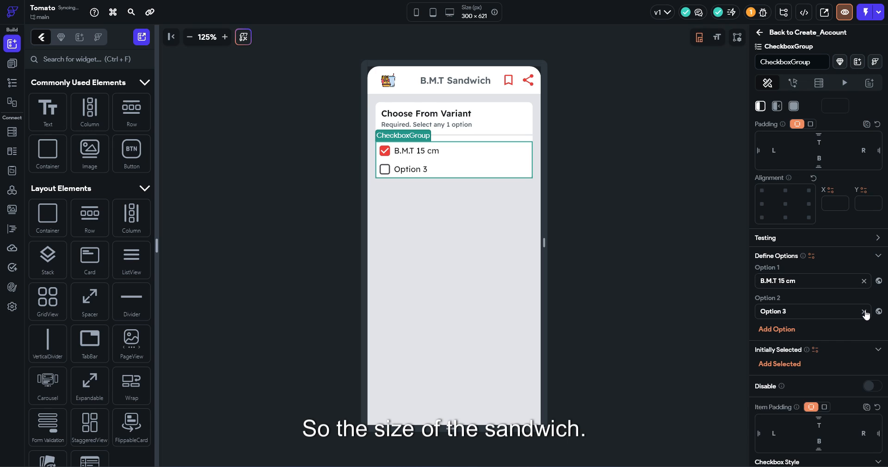
left_click(863, 311)
left_click(627, 225)
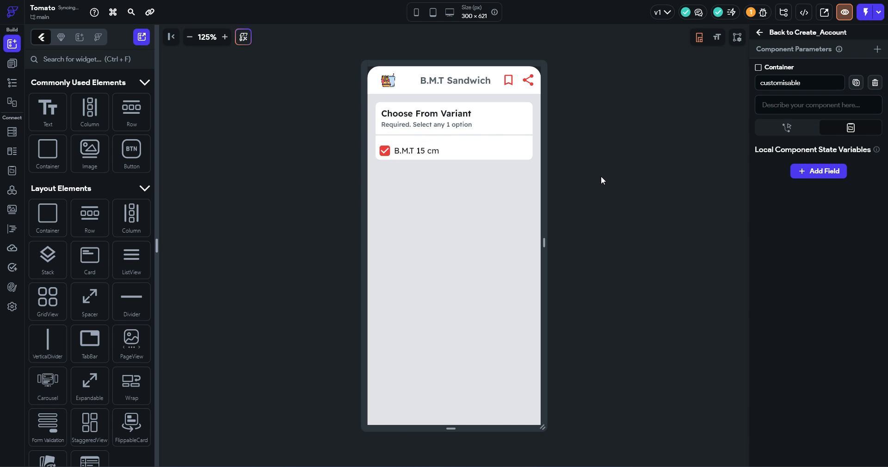
Select the whole options Card in the Widget Tree
left_click(531, 126)
right_click(531, 127)
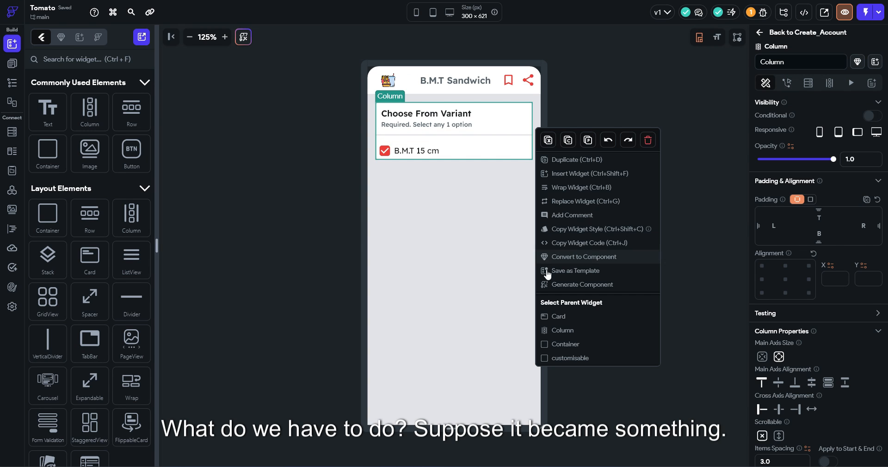
left_click(563, 321)
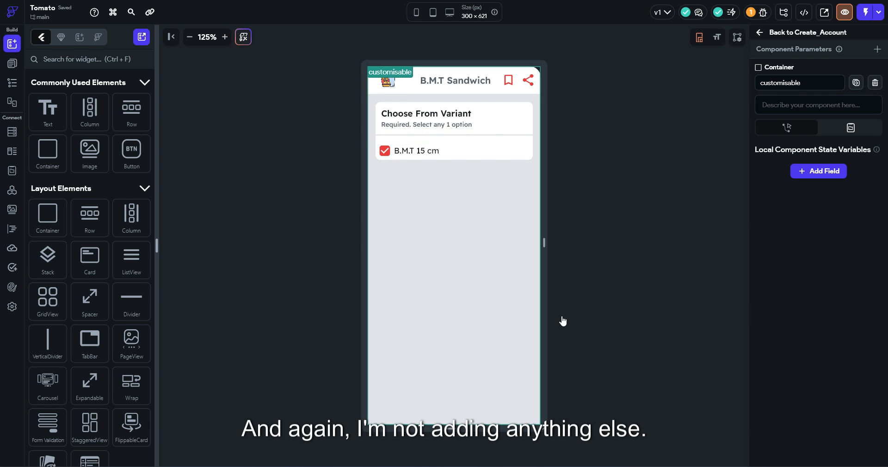
left_click(538, 138)
right_click(538, 138)
left_click(477, 204)
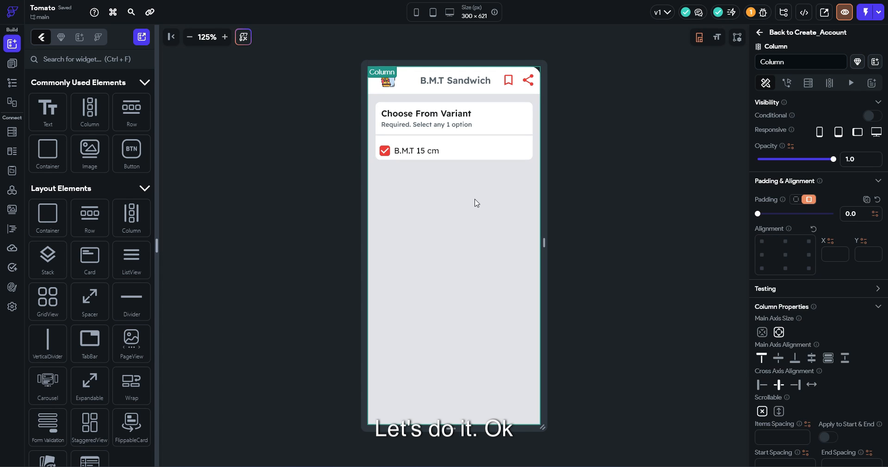
right_click(527, 128)
left_click(553, 361)
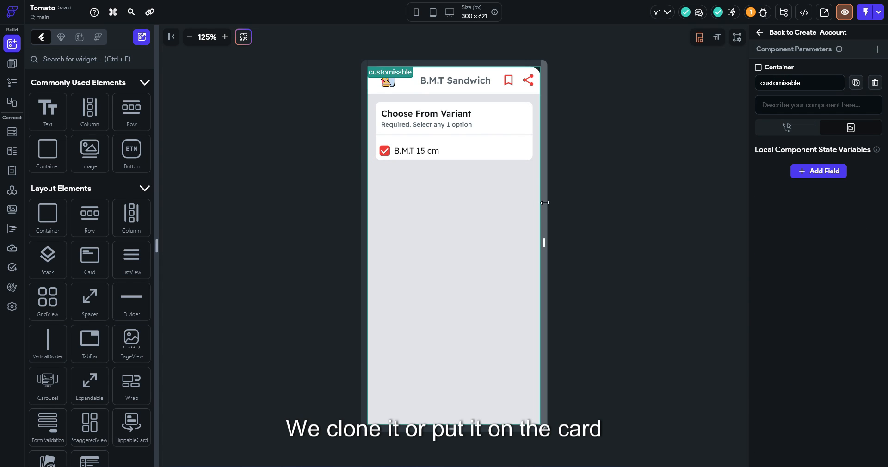
left_click(527, 135)
left_click(526, 131)
right_click(526, 131)
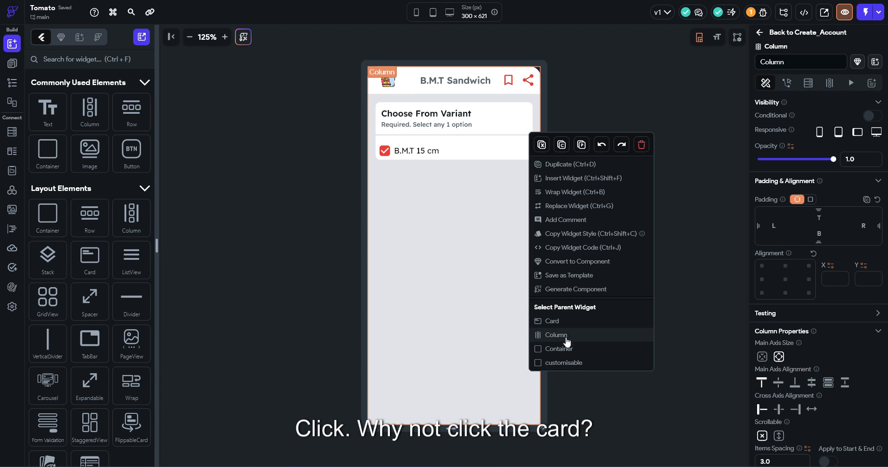
left_click(564, 363)
left_click(12, 83)
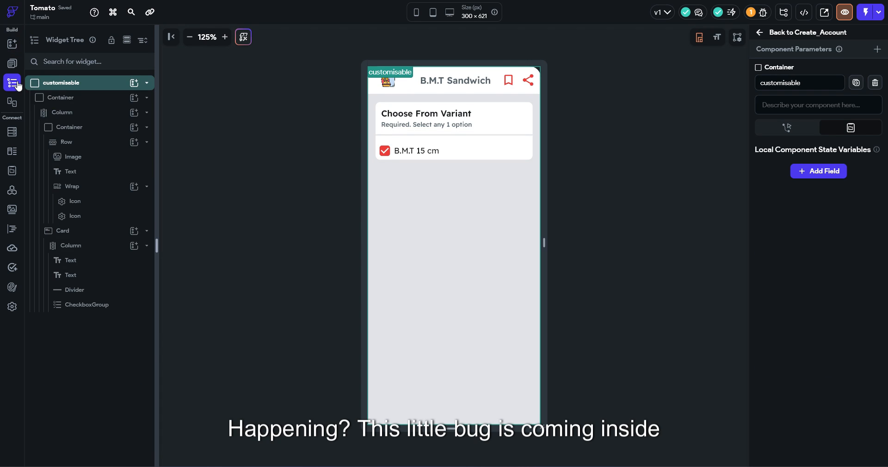
left_click(113, 236)
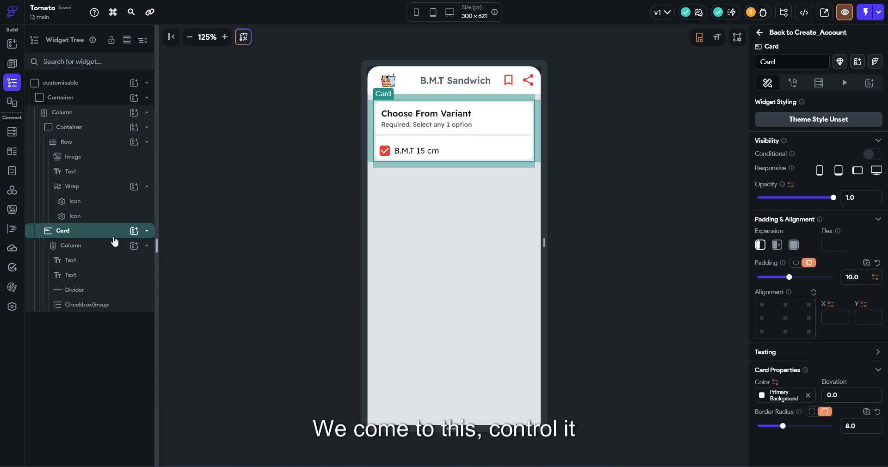
Duplicate the options card and retitle the copy 'Choose Bread'
key("ctrl+d")
left_click(426, 188)
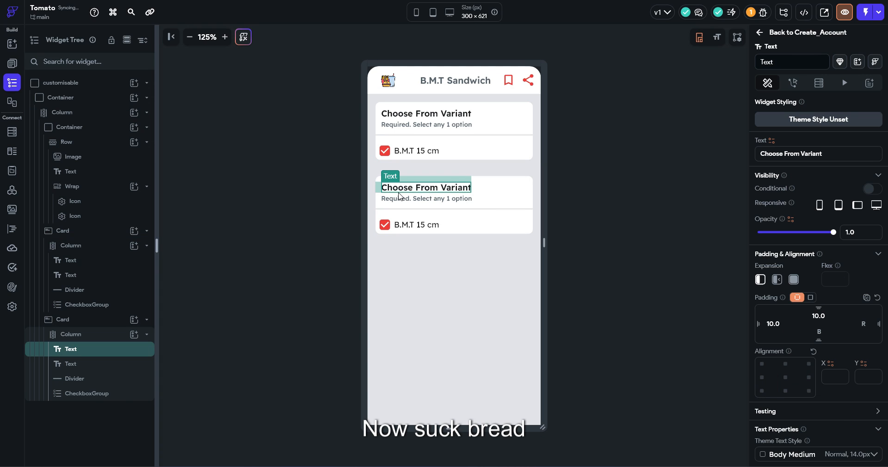
left_click_drag(823, 154, 785, 153)
type("B")
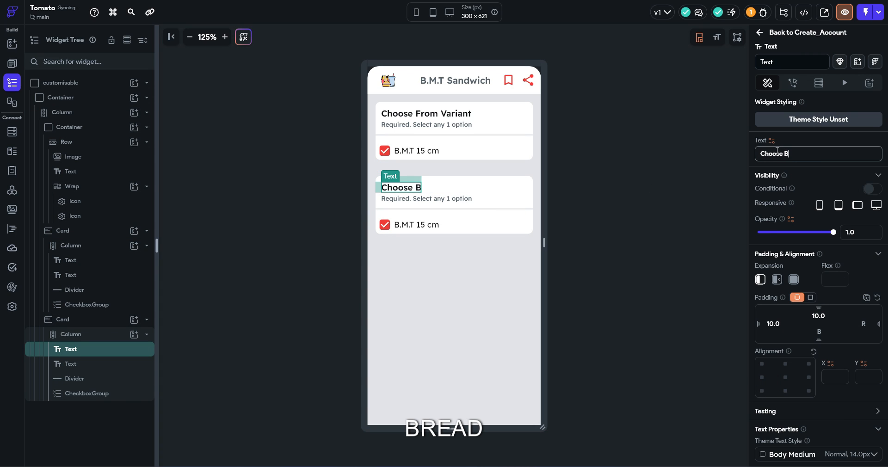
type("read")
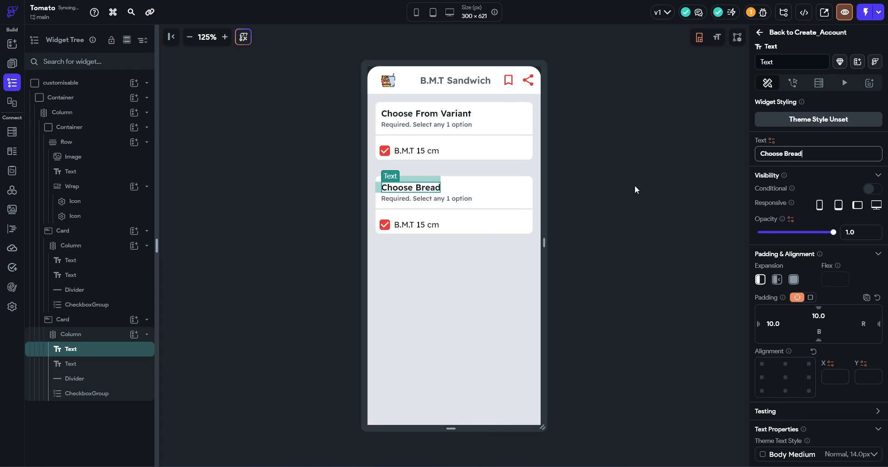
Change the second card's checkbox option to 'Parmesan Oregano'
left_click(453, 230)
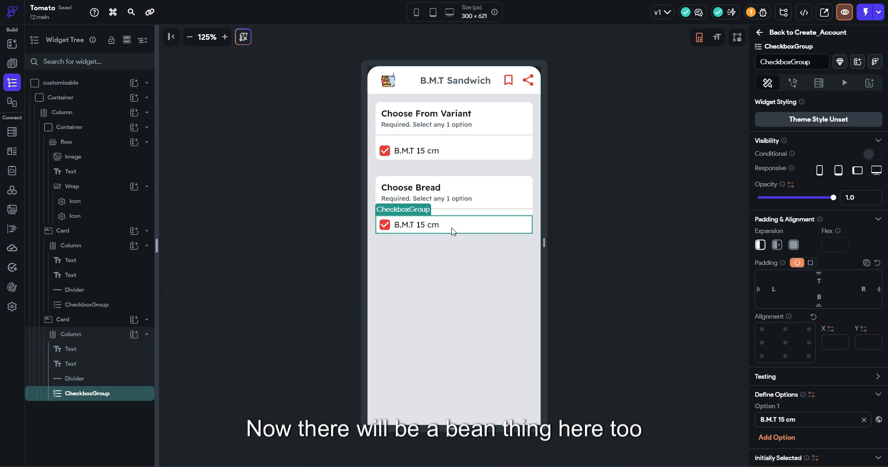
left_click_drag(800, 420, 727, 410)
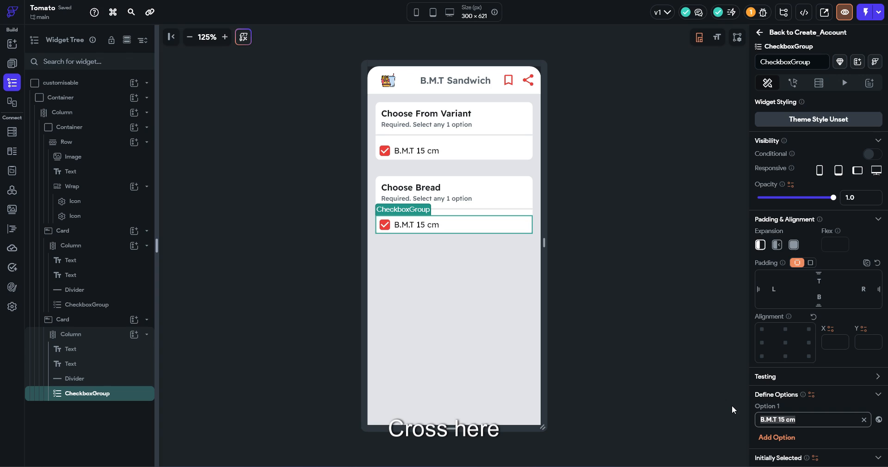
type("Parmesan Or")
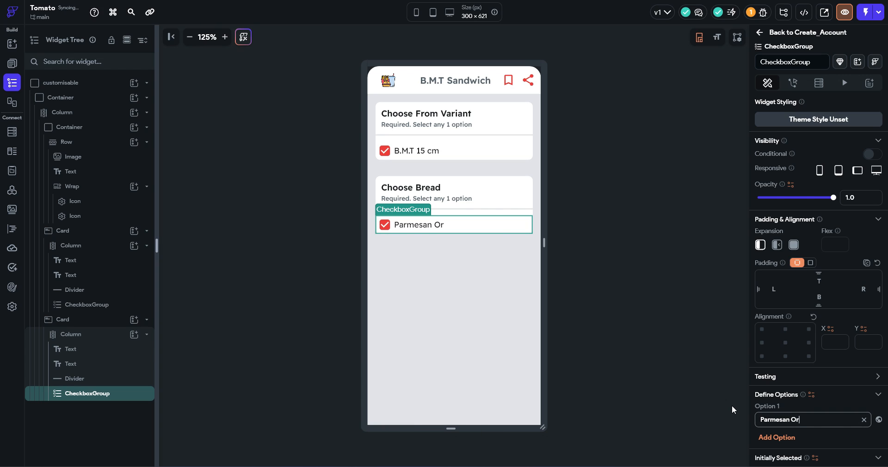
type("egan")
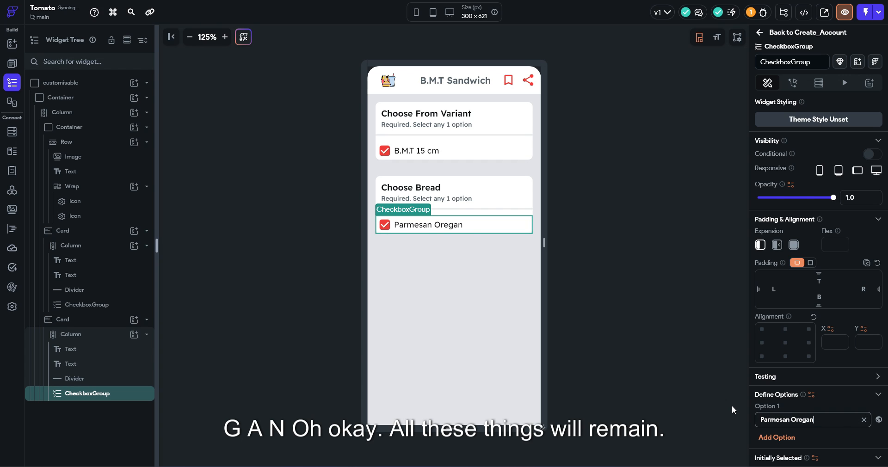
type("o")
right_click(526, 189)
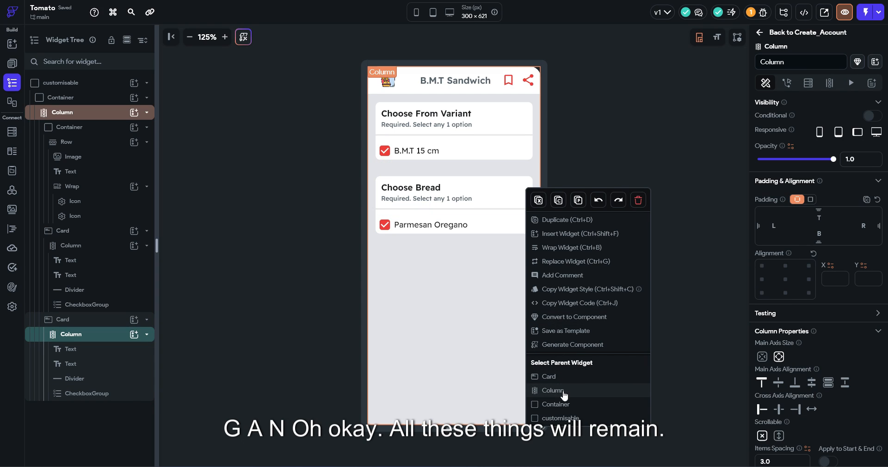
Duplicate the Choose Bread card twice more
key("Escape")
left_click(105, 324)
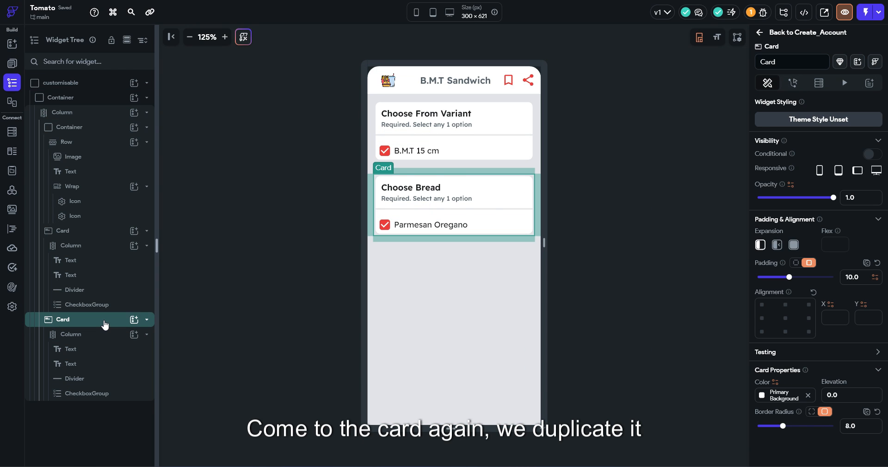
key("ctrl+d")
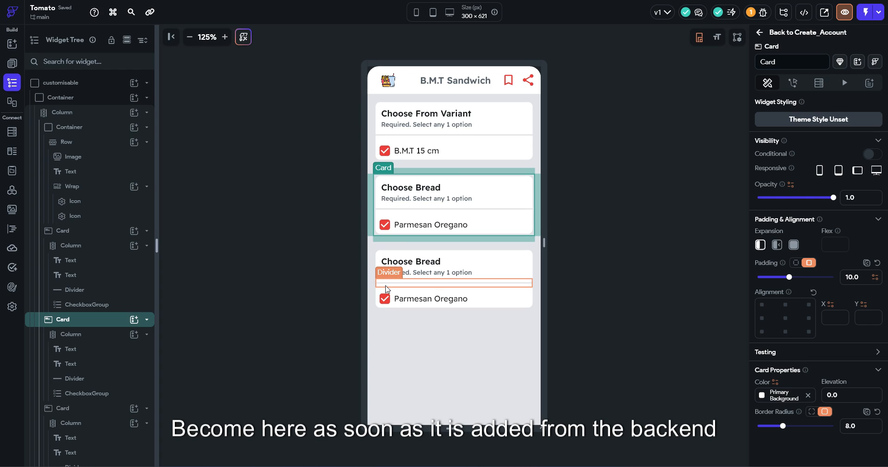
key("ctrl+d")
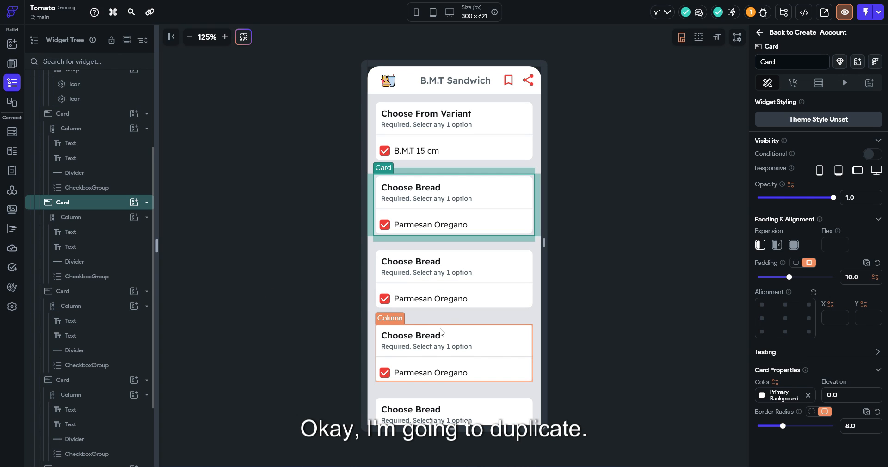
Toggle the cards' column vertical scrolling on, then off again
left_click(452, 323)
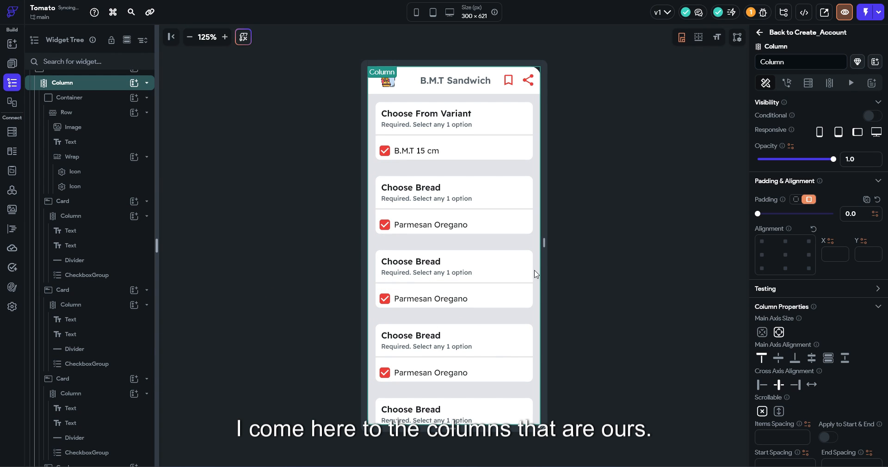
left_click(780, 411)
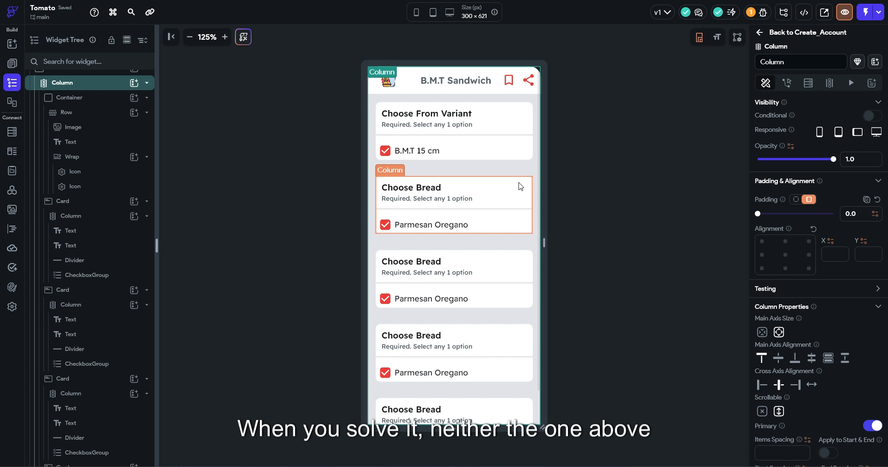
left_click(762, 412)
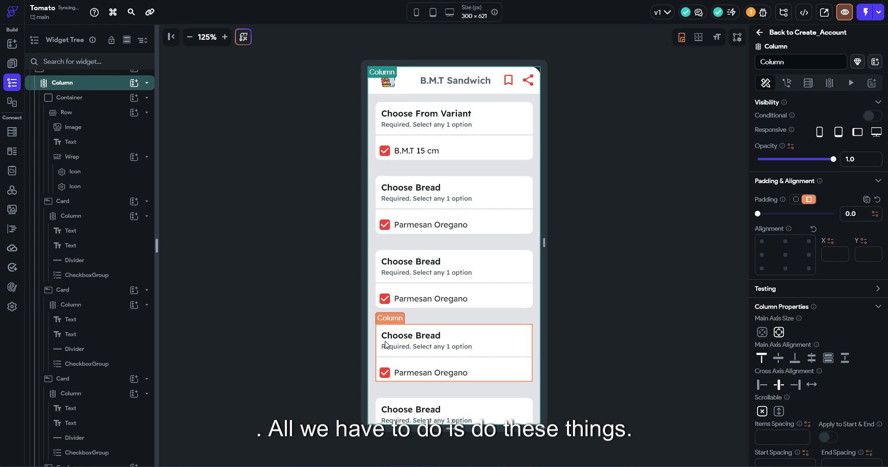
Undo back to the single Choose From Variant card
left_click(442, 182)
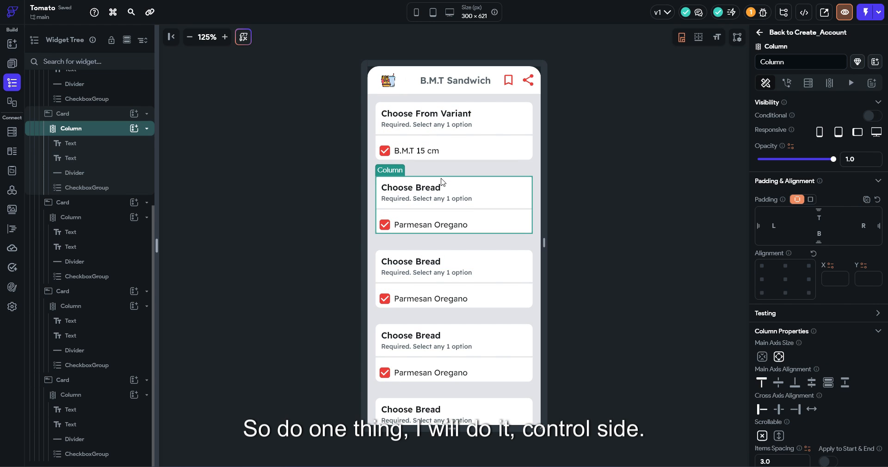
key("ctrl+z")
key("ctrl+z")
key("ctrl+z")
key("ctrl+z")
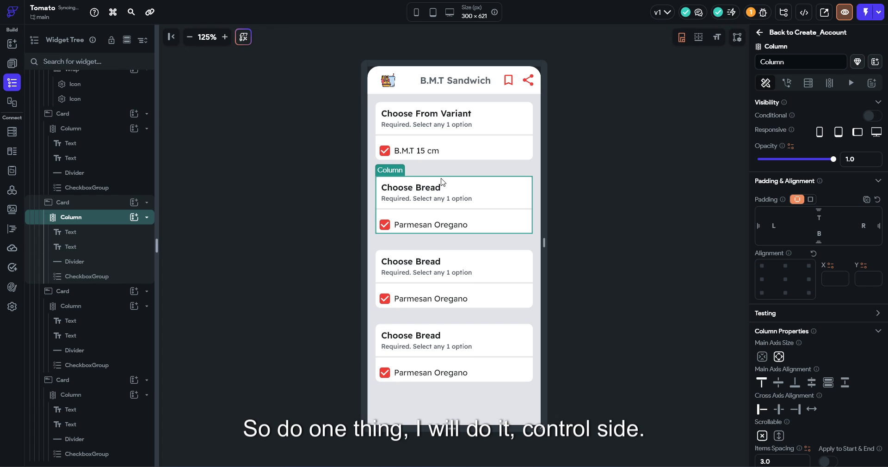
key("ctrl+z")
key("ctrl+z")
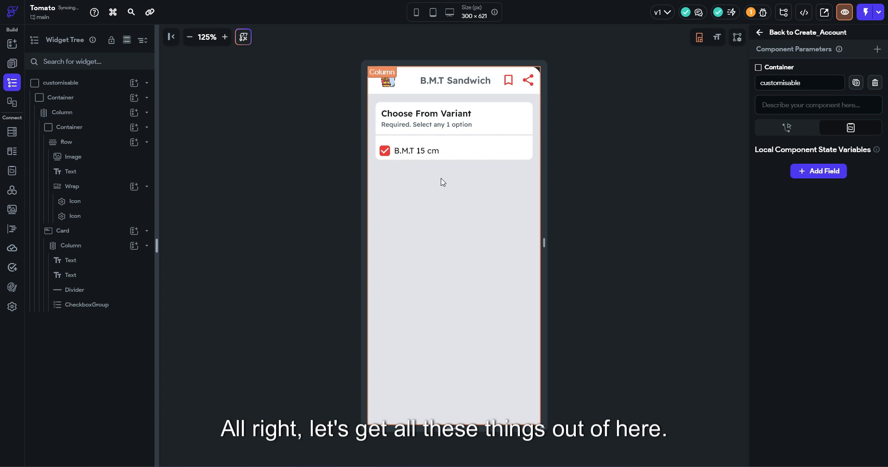
Wrap the option card in a Column
right_click(115, 231)
left_click(158, 266)
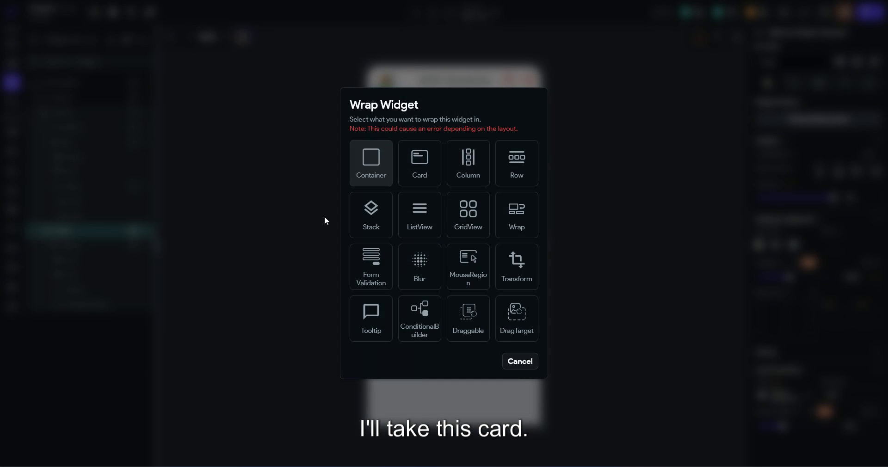
left_click(469, 174)
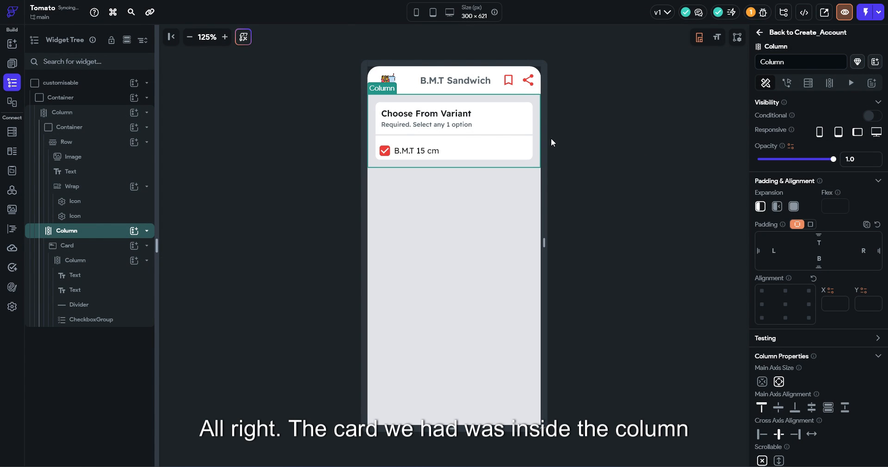
Reduce the card's padding to 6
left_click(535, 155)
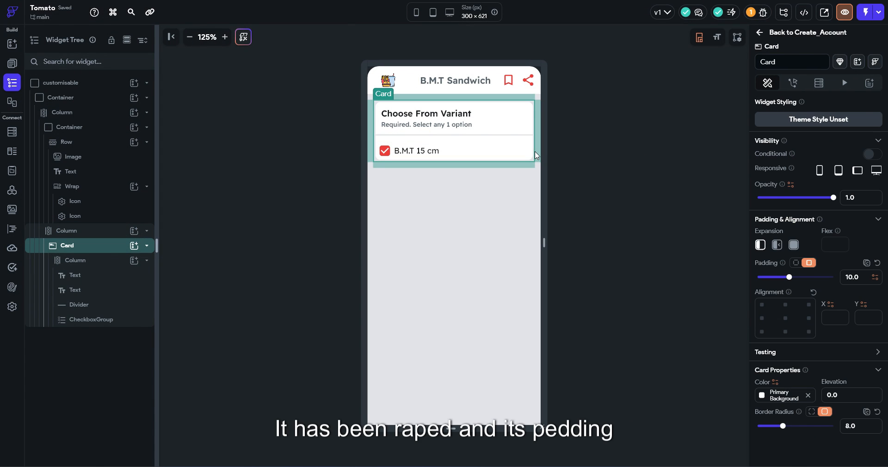
left_click_drag(789, 277, 778, 279)
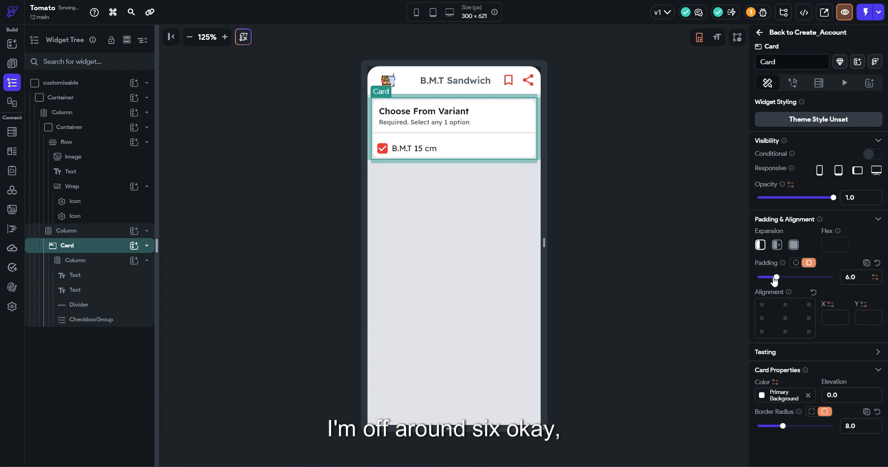
left_click(578, 158)
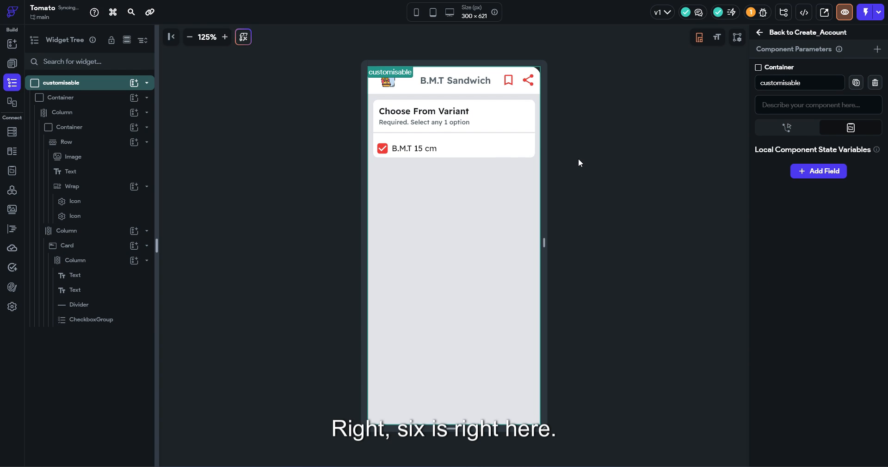
Set the card's wrapping Column to Expanded so it fills the remaining height
left_click(540, 160)
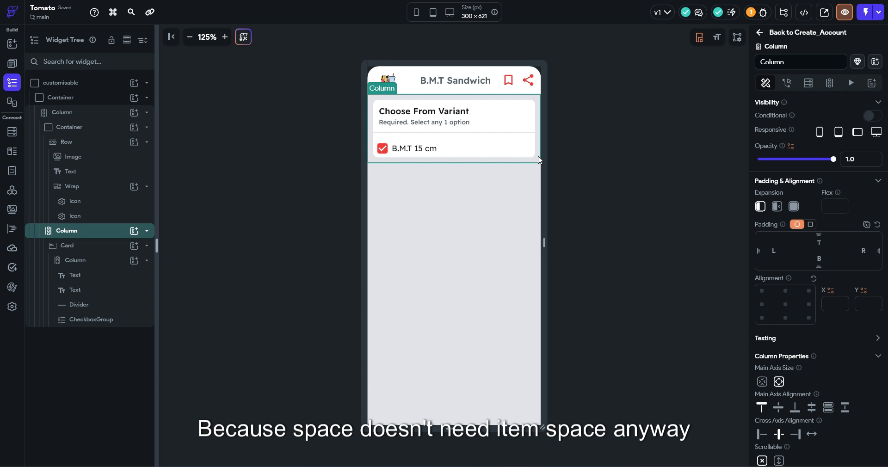
left_click(539, 160)
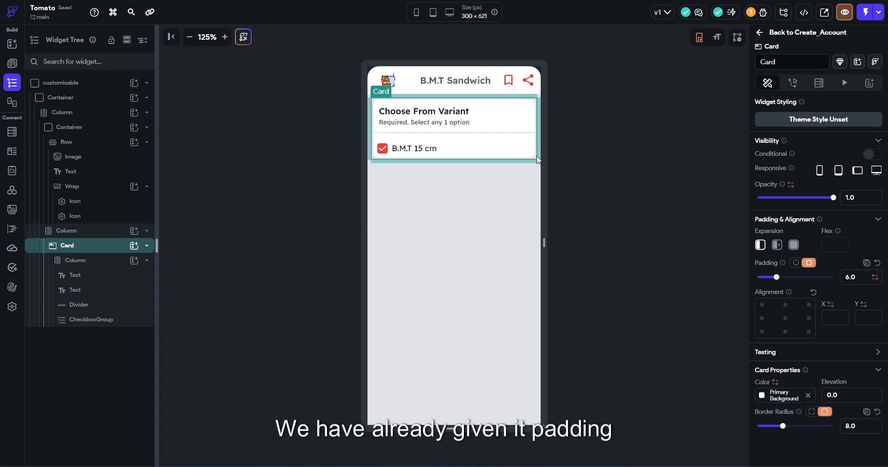
left_click(539, 159)
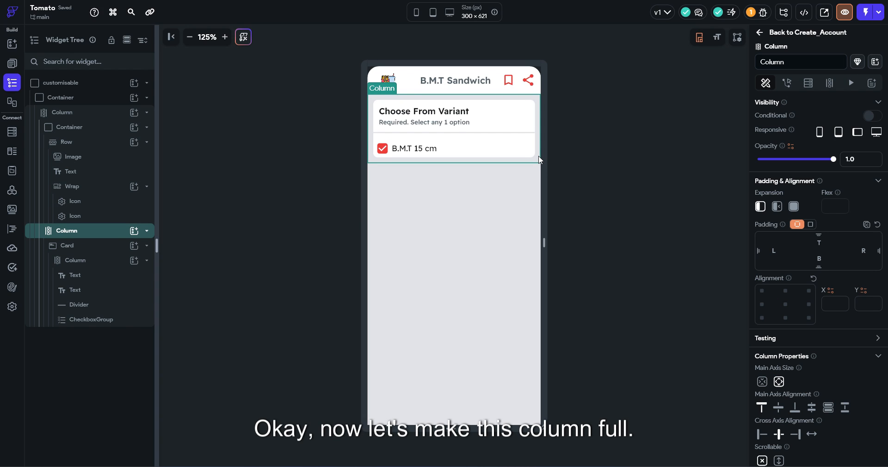
left_click(794, 206)
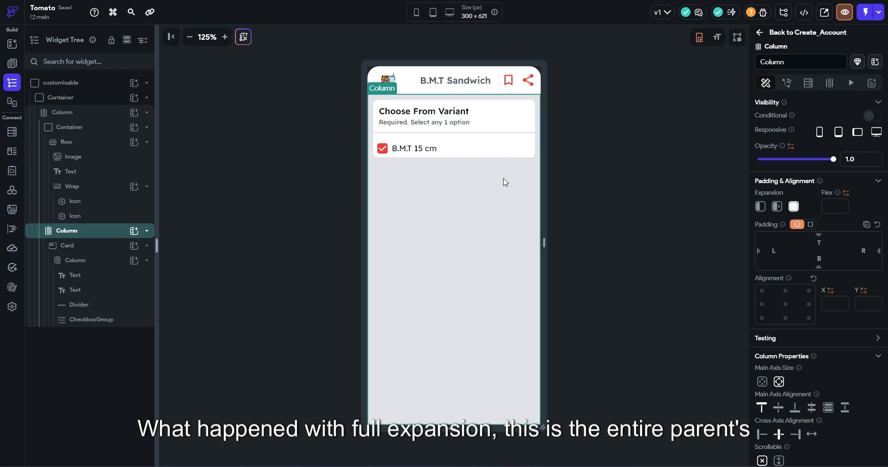
left_click(477, 162)
Duplicate the option card several times and set the wrapping Column to scroll vertically
key("ctrl+d")
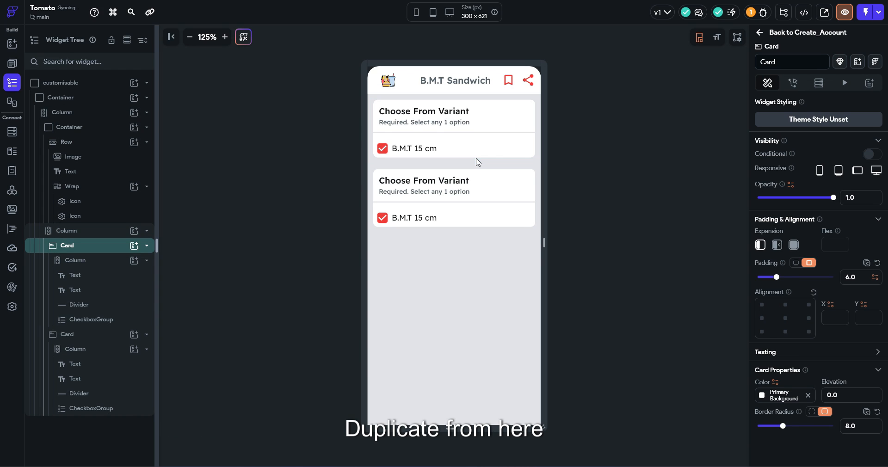
key("ctrl+d")
key("ctrl+d")
key("ctrl+d")
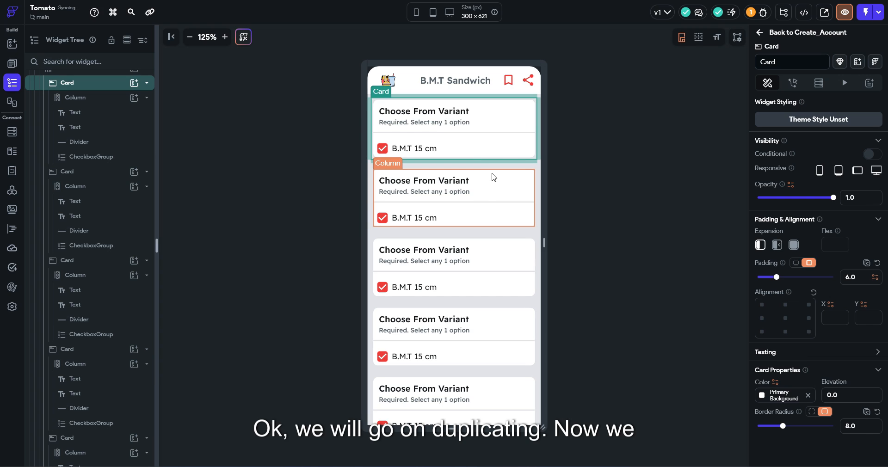
left_click(496, 167)
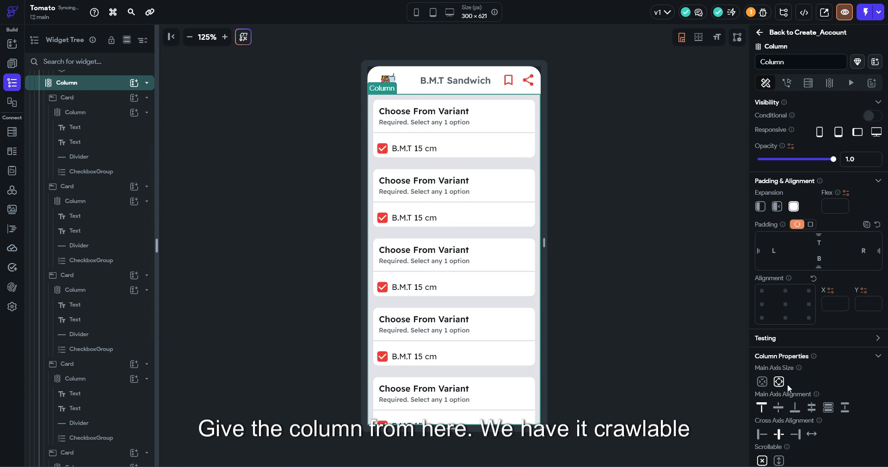
scroll(788, 384, "down", 1)
left_click(779, 415)
scroll(426, 258, "down", 1)
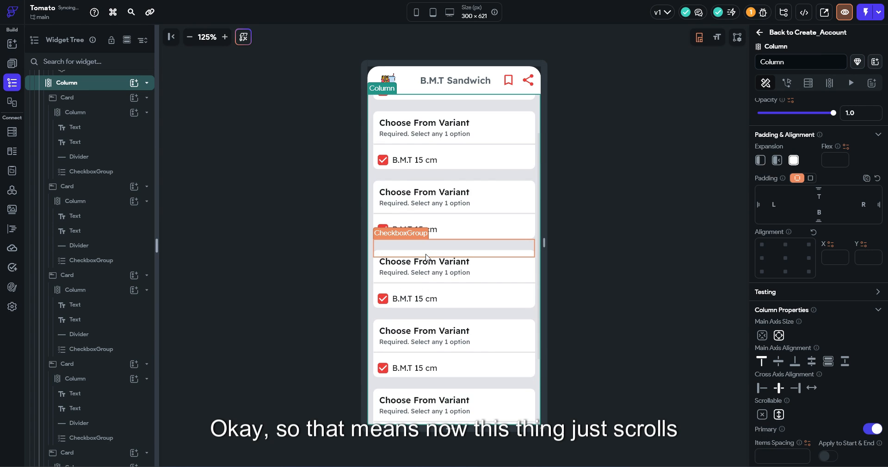
scroll(426, 257, "down", 3)
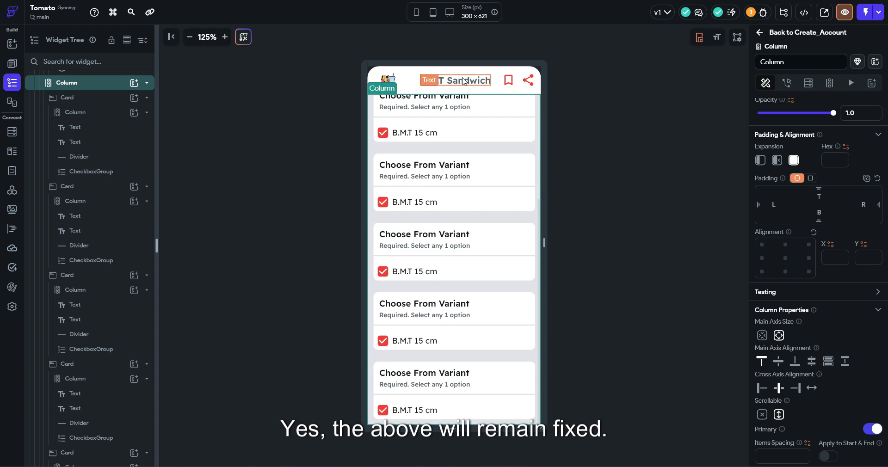
scroll(417, 176, "up", 2)
left_click(590, 154)
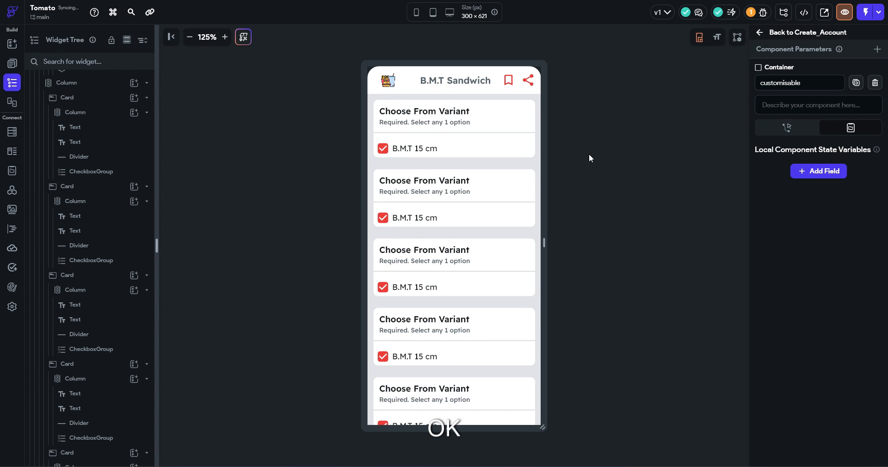
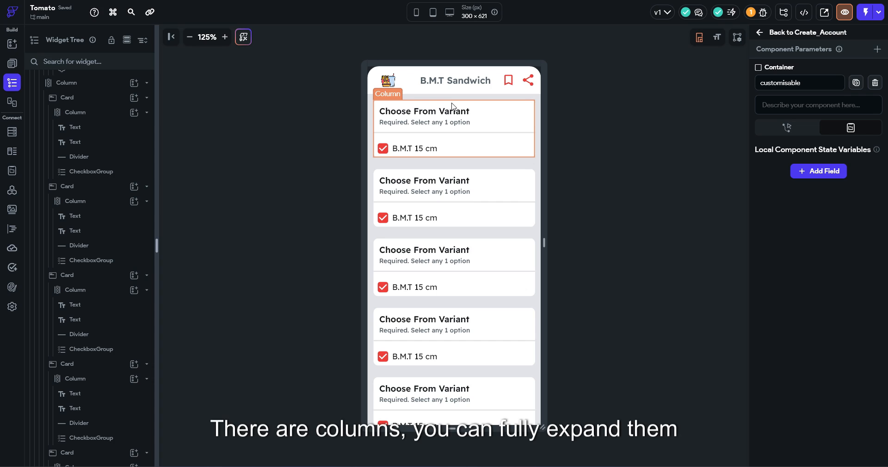
Select the outer column holding the variant cards and scroll down to its Column Properties
left_click(462, 167)
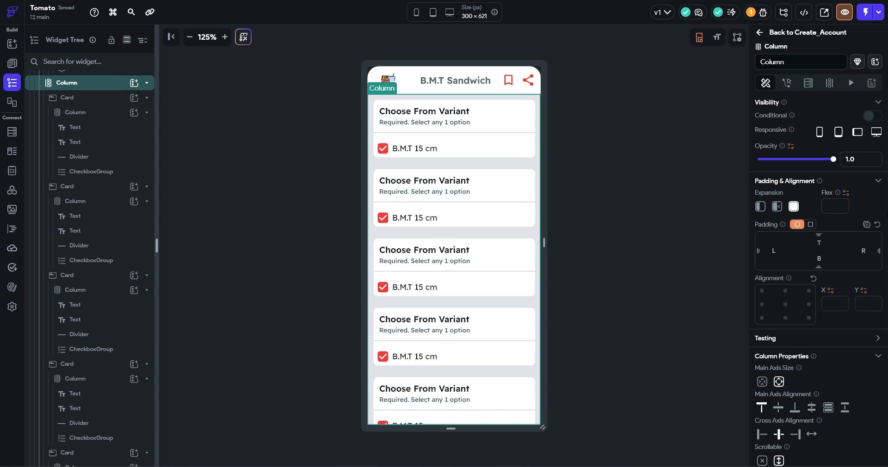
scroll(865, 279, "down", 5)
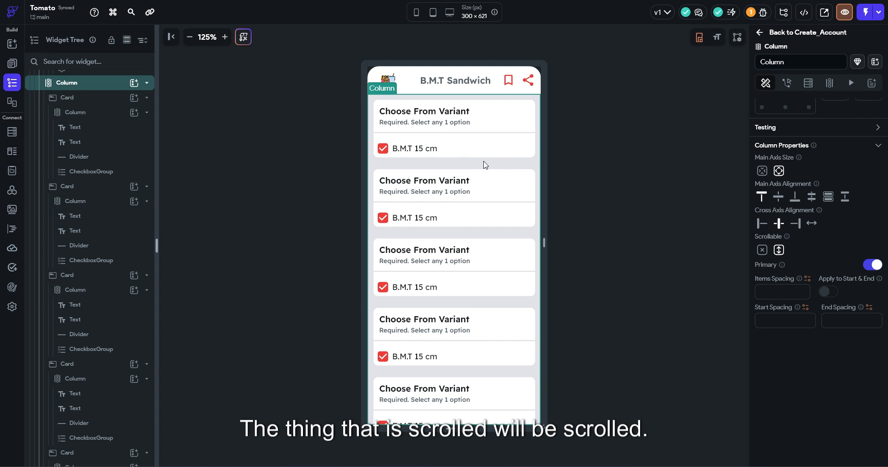
Open the Restaurant_Details page and select its Product card
left_click(12, 63)
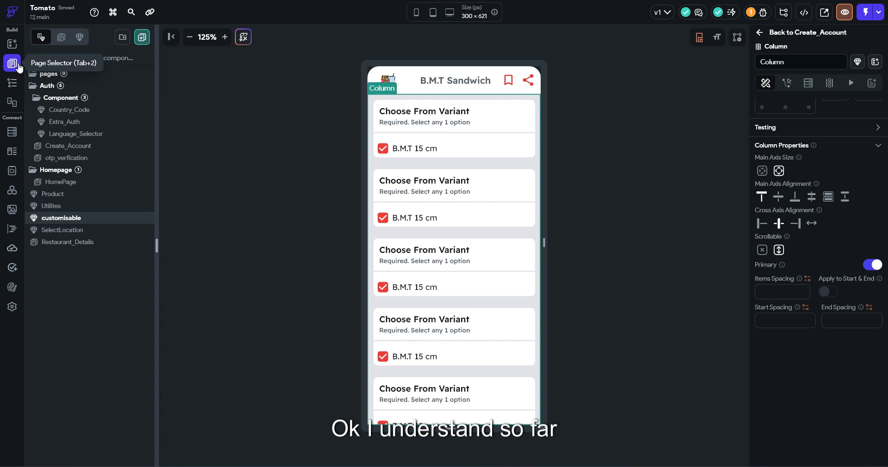
left_click(70, 242)
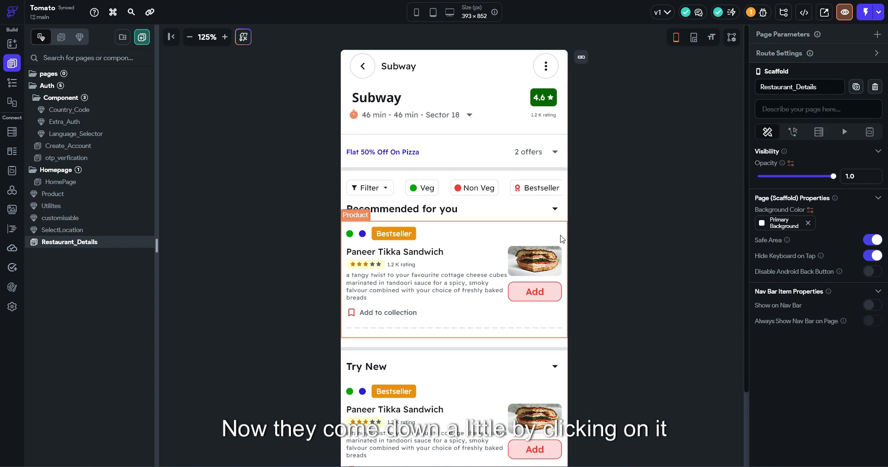
left_click(482, 285)
Add a Bottom Sheet Show action showing the customisable component at height 700, then save
left_click(793, 68)
left_click(789, 168)
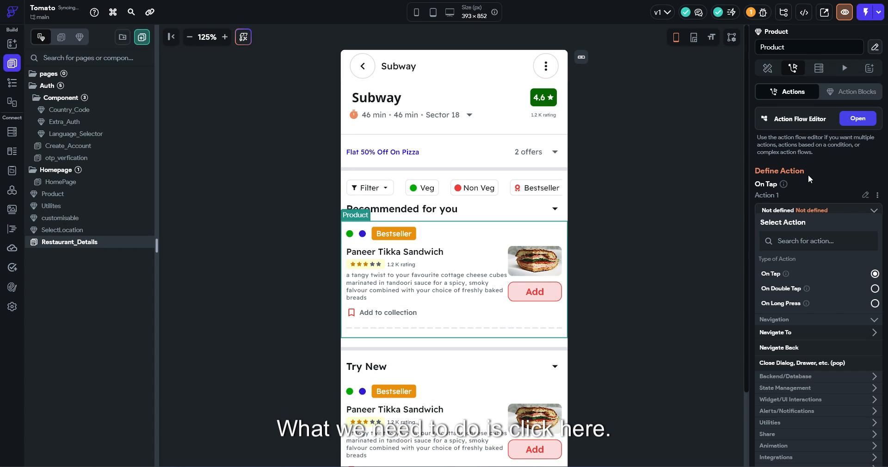
left_click(783, 242)
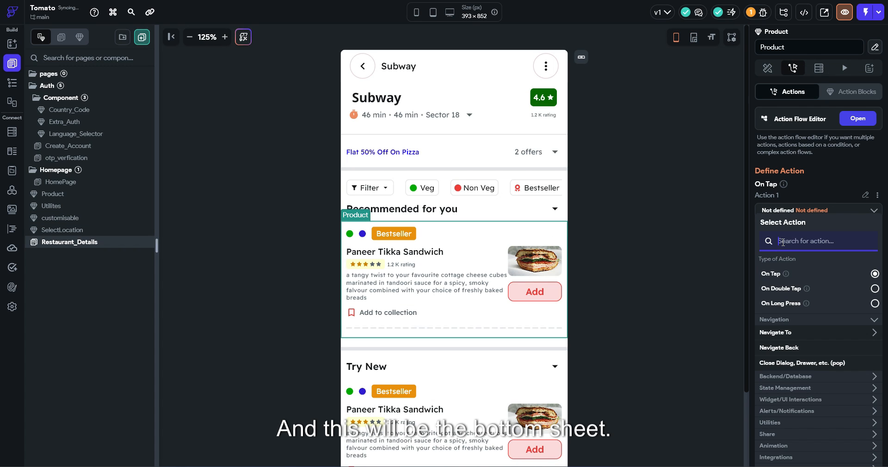
type("bottom")
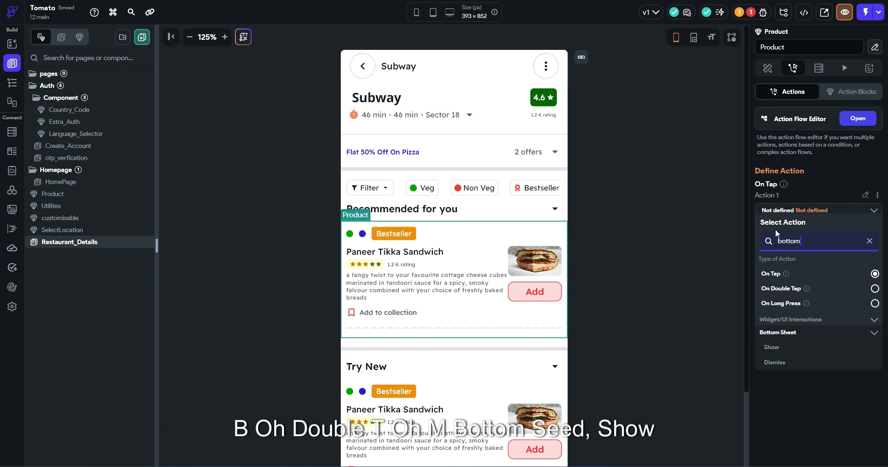
left_click(785, 347)
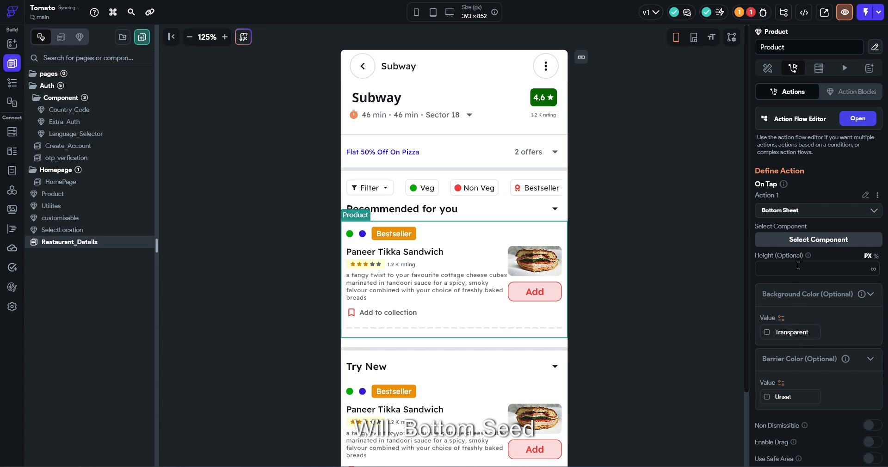
left_click(798, 240)
scroll(799, 324, "down", 1)
left_click(782, 379)
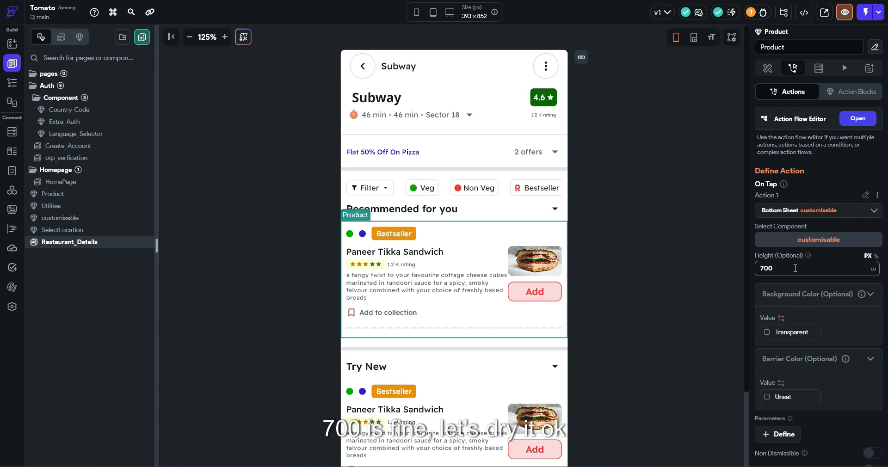
scroll(796, 269, "down", 5)
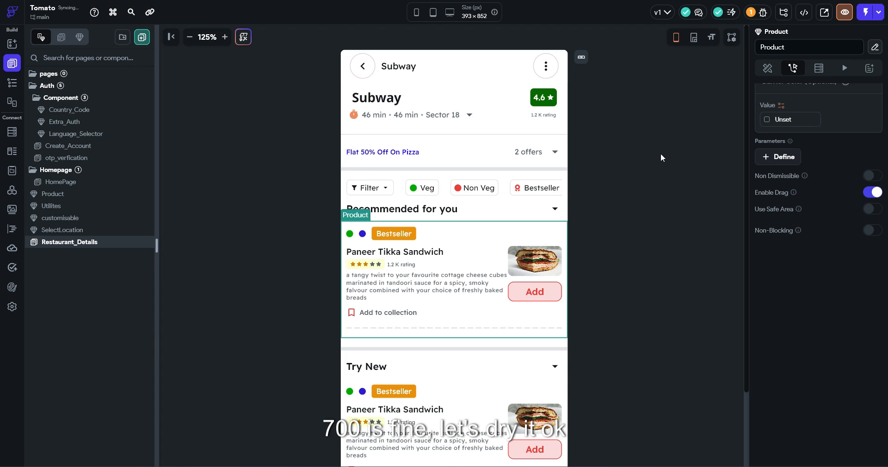
key("ctrl+s")
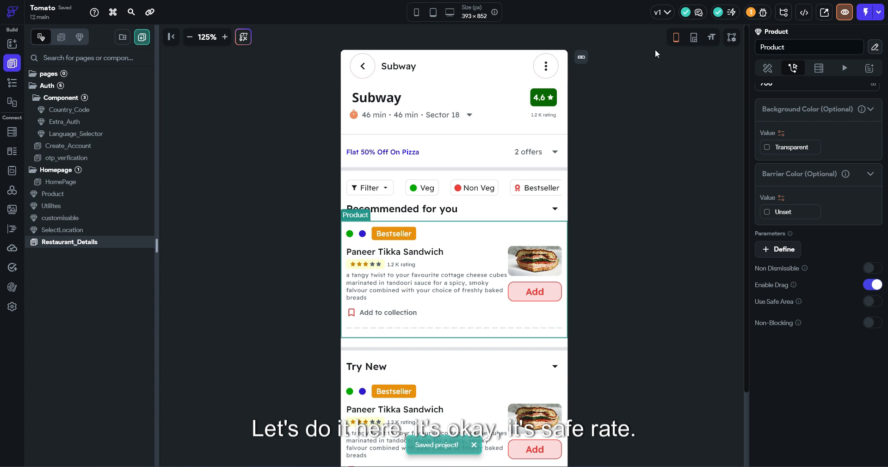
Preview the app, tap the sandwich, tick a B.M.T 15 cm variant, then exit preview
left_click(845, 14)
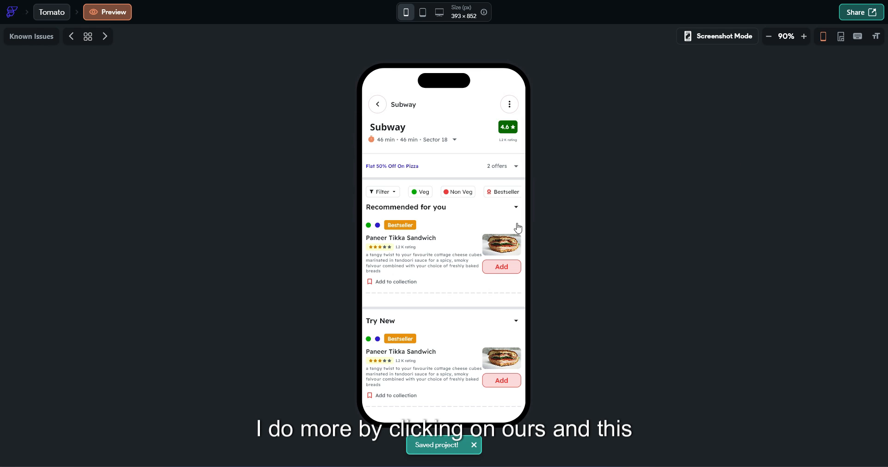
left_click(407, 280)
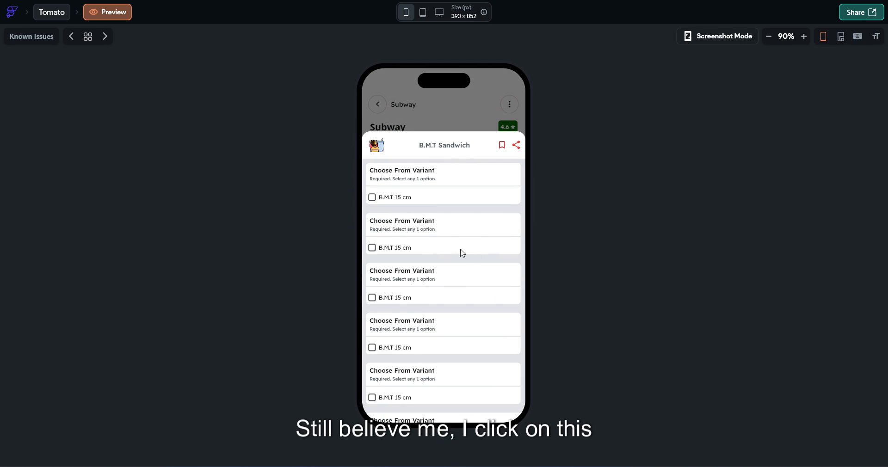
scroll(472, 204, "down", 1)
scroll(474, 271, "down", 1)
scroll(494, 217, "down", 1)
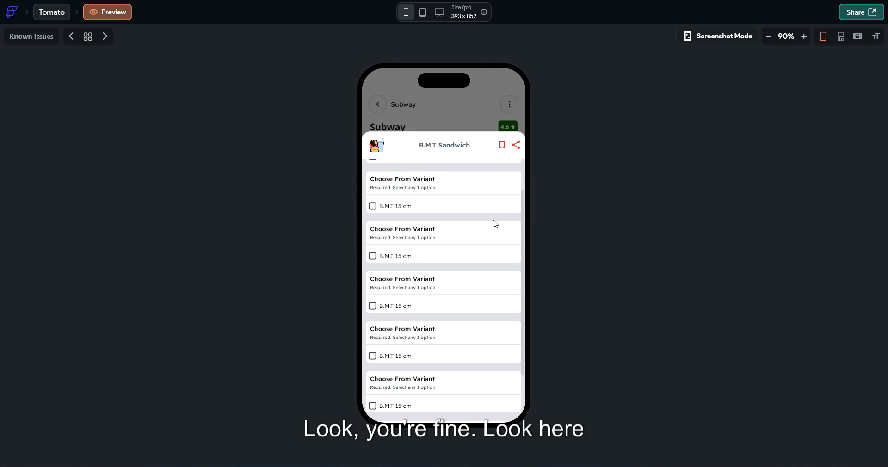
left_click(372, 207)
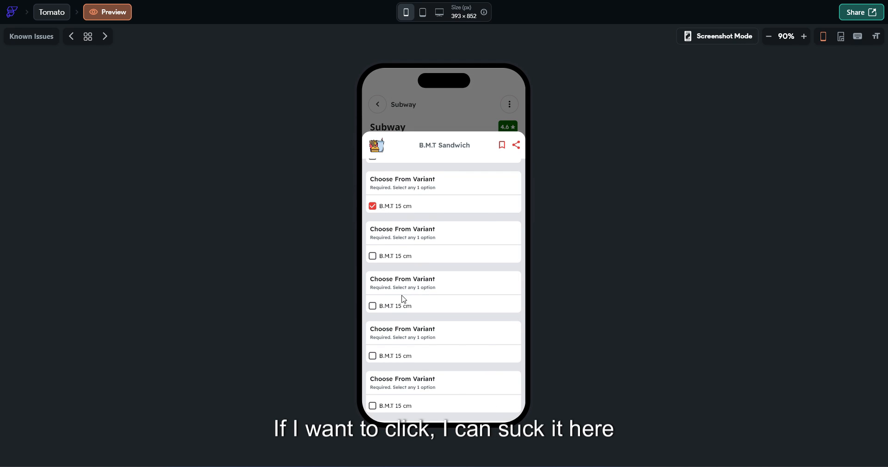
scroll(416, 235, "up", 1)
scroll(419, 232, "down", 1)
scroll(420, 232, "up", 1)
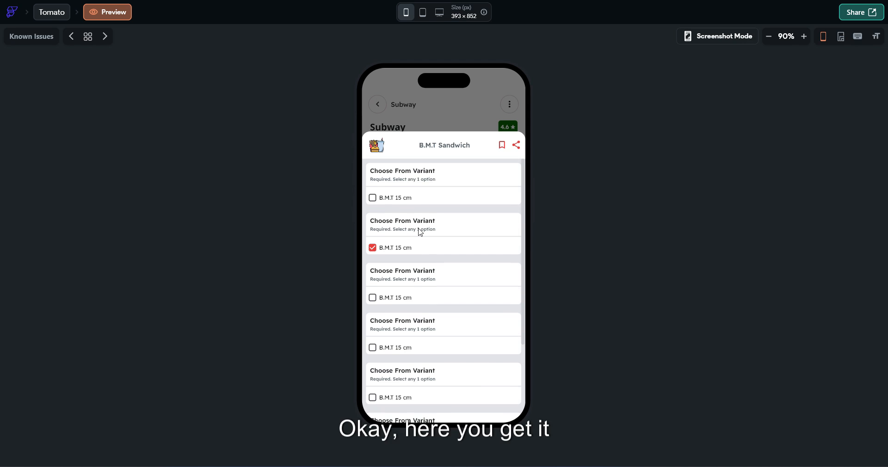
left_click(52, 12)
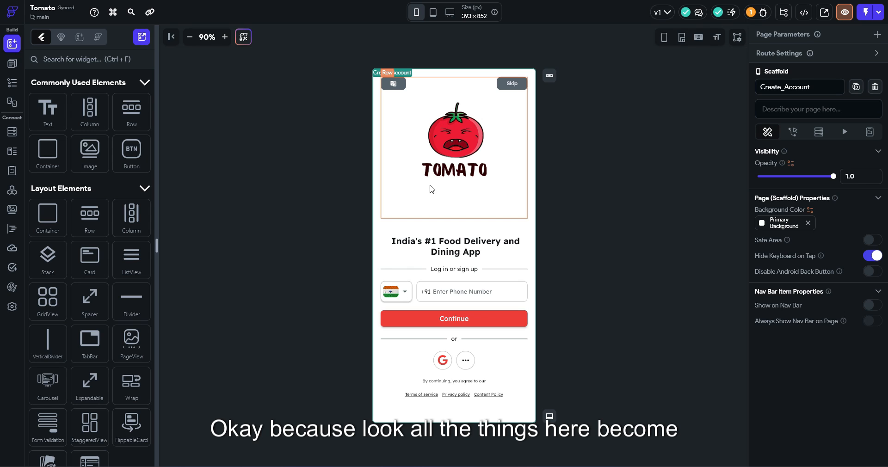
View HomePage on another display device, check Restaurant_Details and Create_Account, then start a new folder
left_click(12, 63)
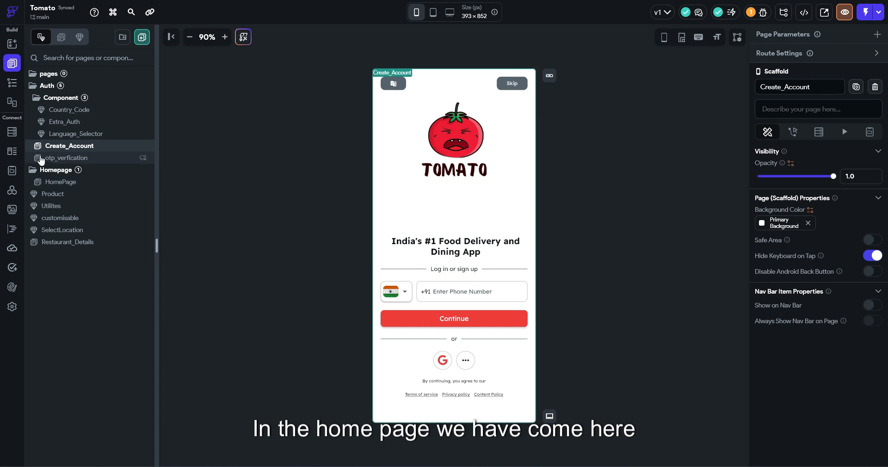
left_click(58, 194)
left_click(64, 182)
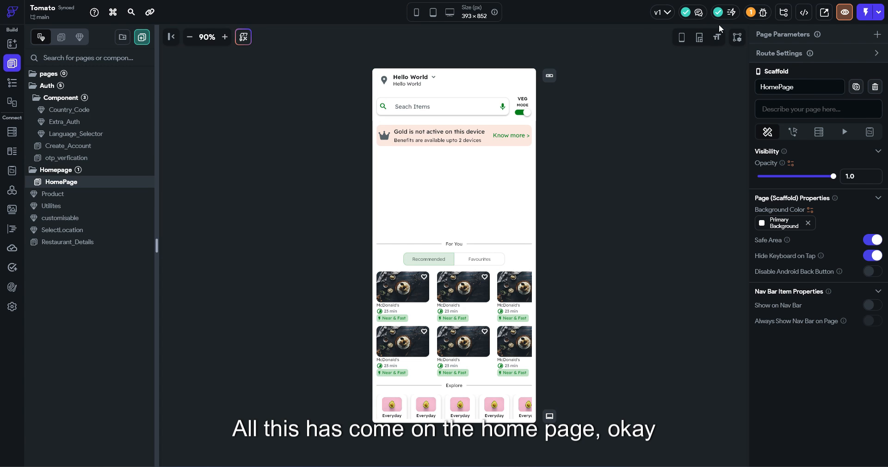
left_click(683, 38)
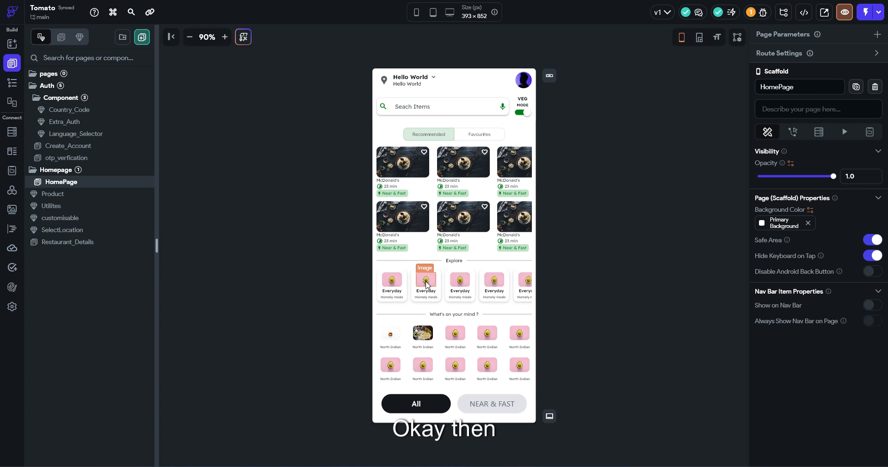
scroll(417, 278, "up", 1)
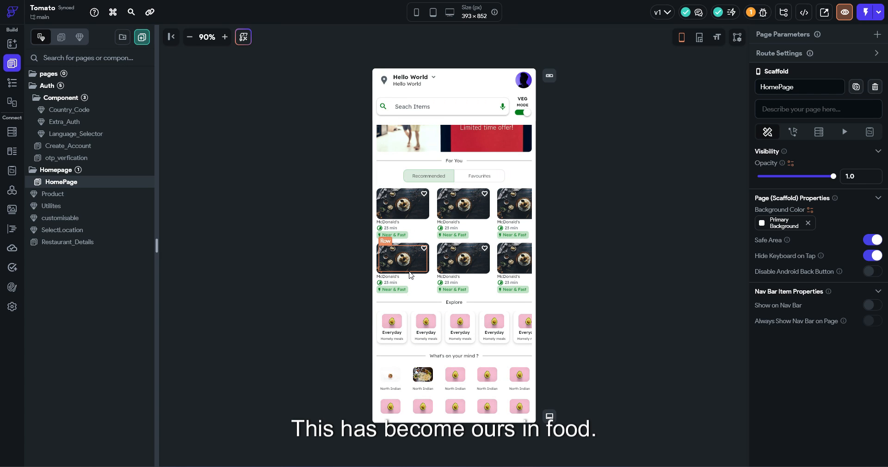
left_click(76, 245)
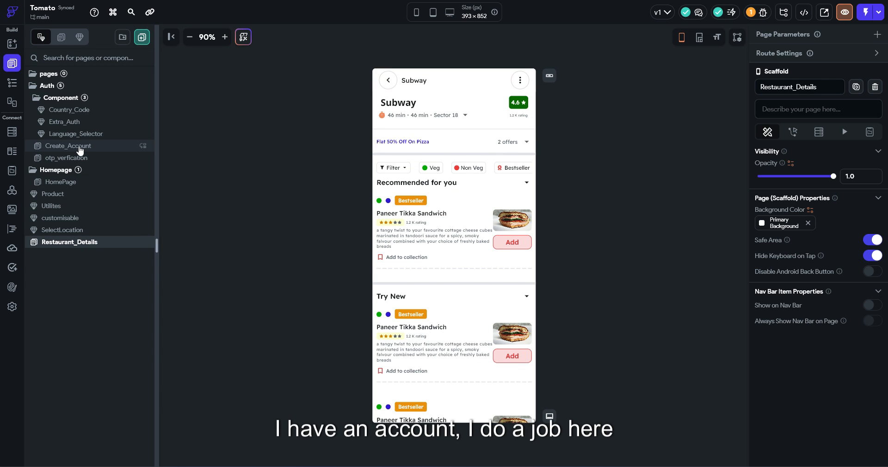
left_click(83, 145)
left_click(124, 38)
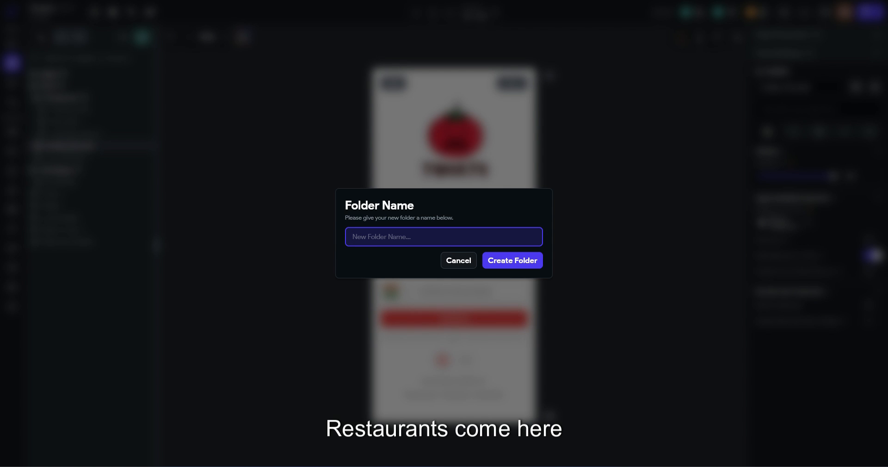
Name the new folder 'Resturant_details' and create it
type("Re")
key("BackSpace")
key("BackSpace")
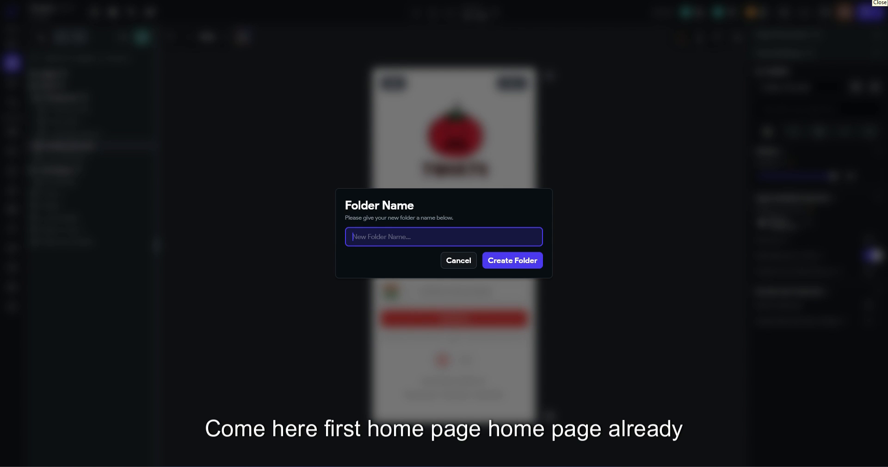
type("Ho")
key("BackSpace")
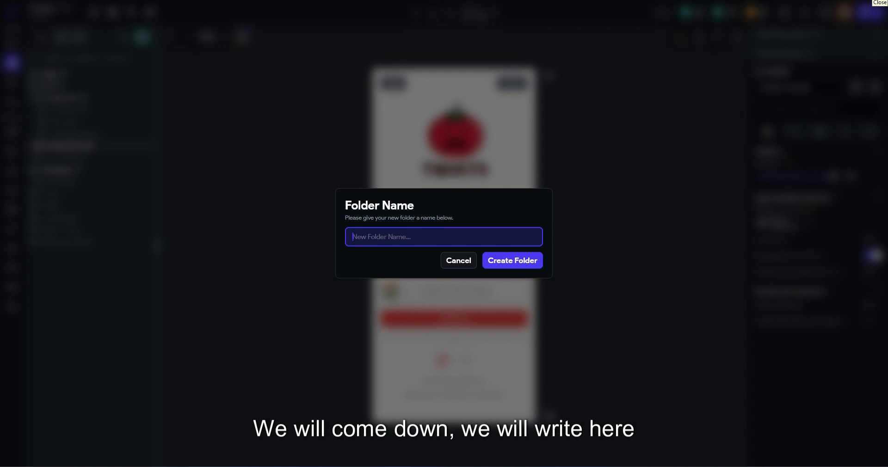
type("Re")
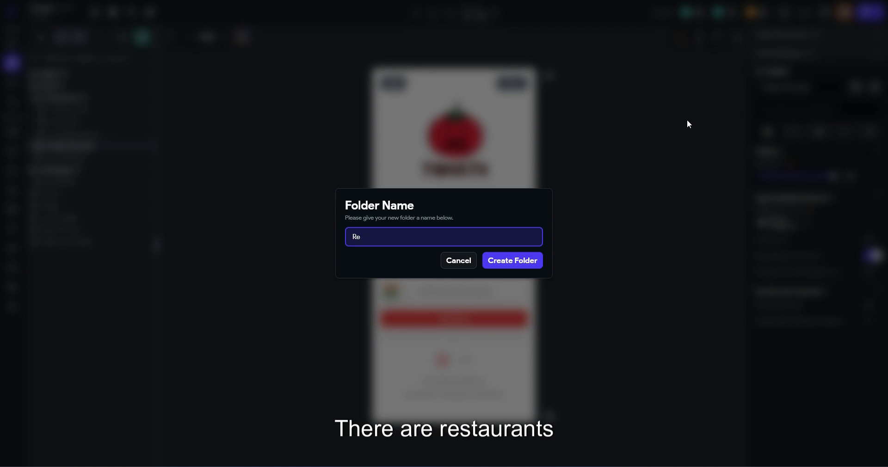
type("sturan")
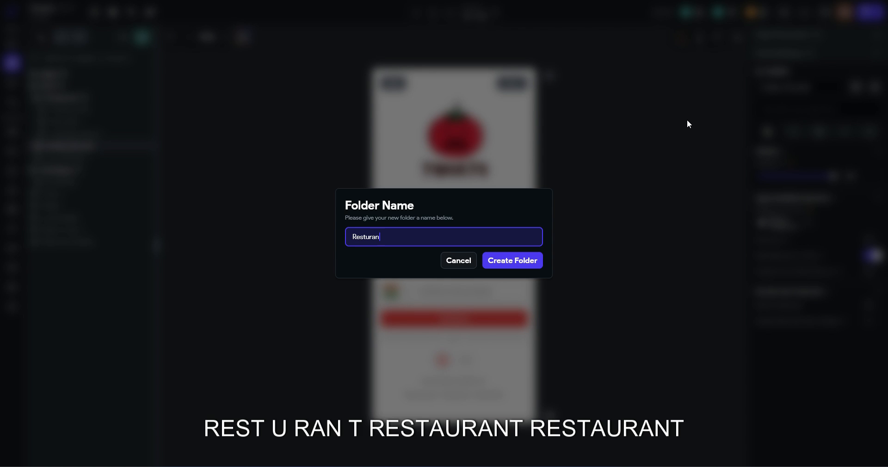
type("t_d")
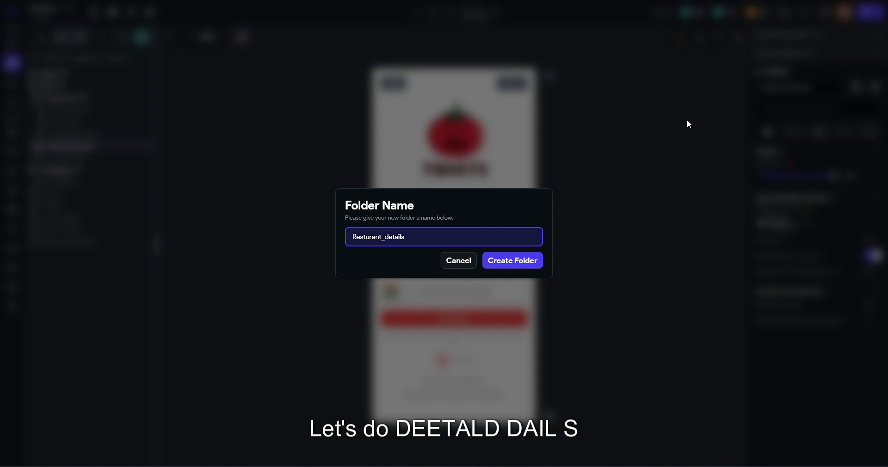
type("etails")
key("Return")
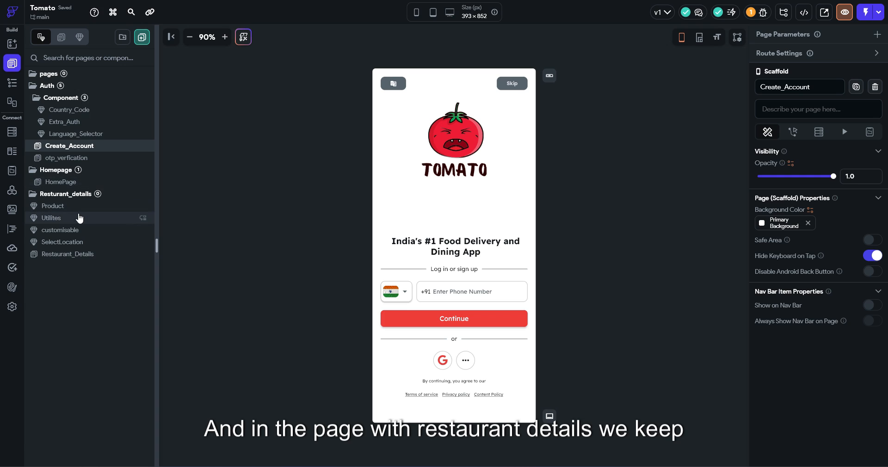
Move Product, customisable and Restaurant_Details into the Resturant_details folder
left_click_drag(77, 209, 79, 194)
left_click(82, 221)
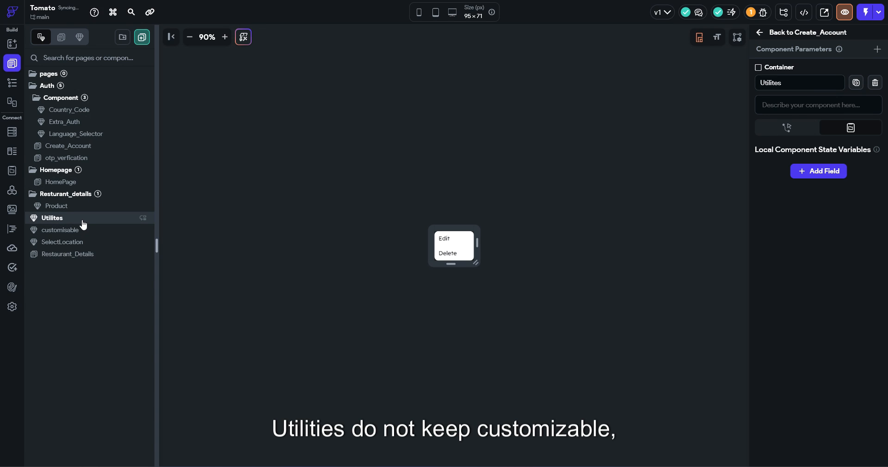
left_click(74, 231)
left_click_drag(74, 231, 88, 198)
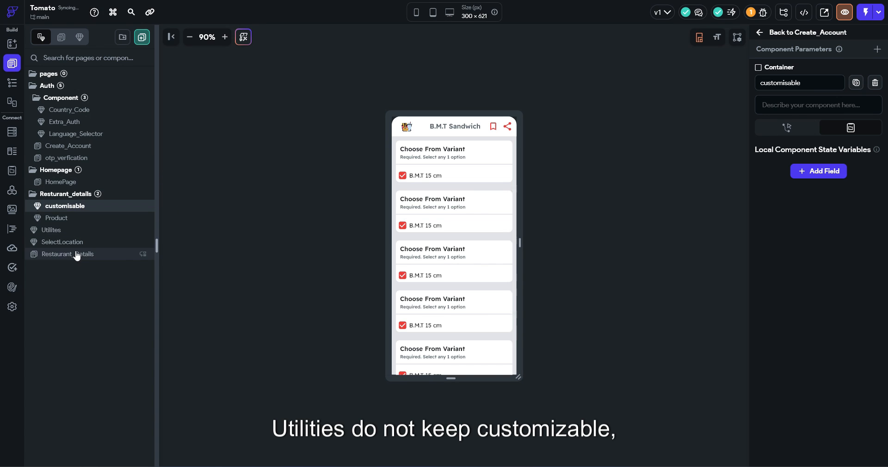
left_click_drag(77, 255, 90, 199)
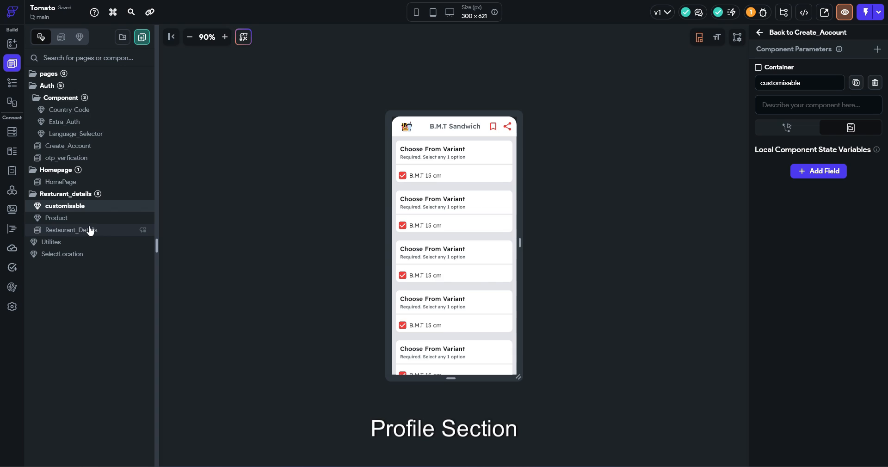
Look over HomePage, Product and Restaurant_Details, then select HomePage's round profile image
left_click(61, 181)
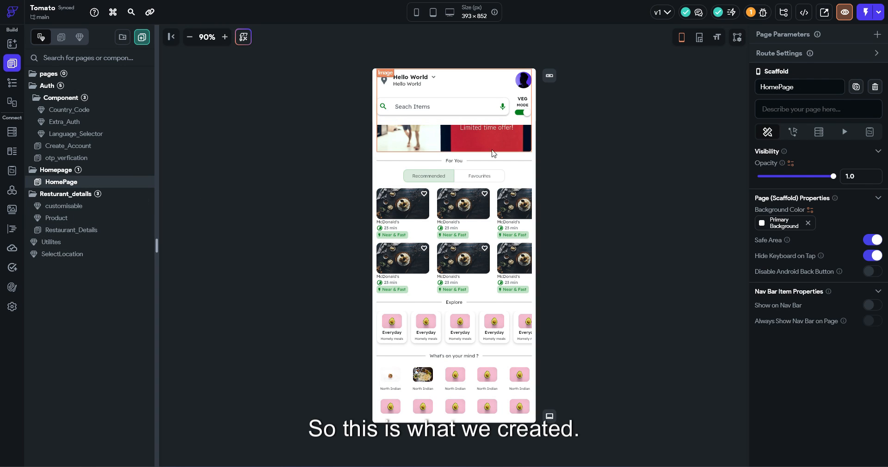
left_click(78, 218)
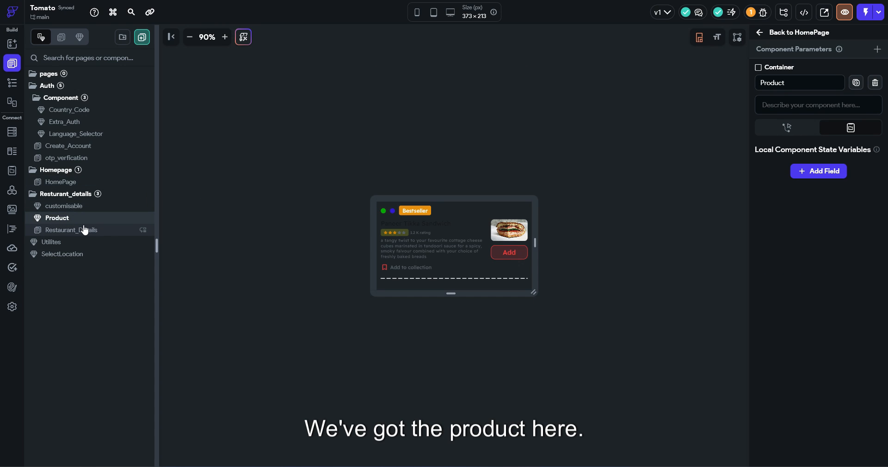
left_click(84, 230)
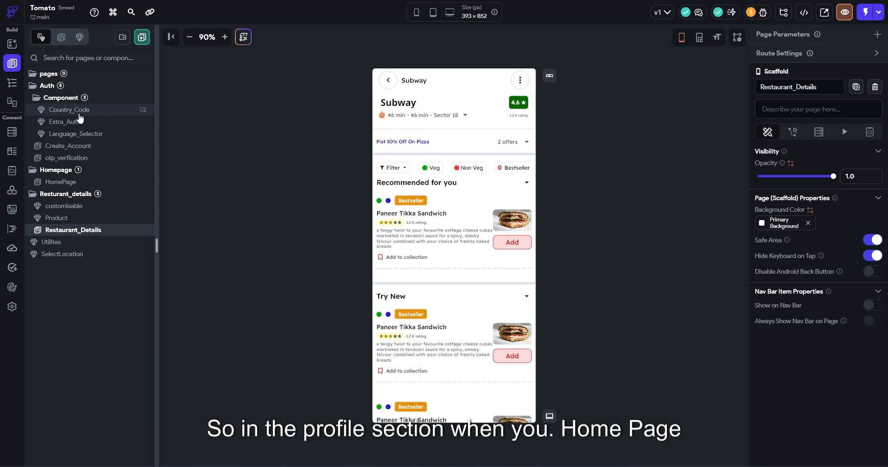
left_click(95, 183)
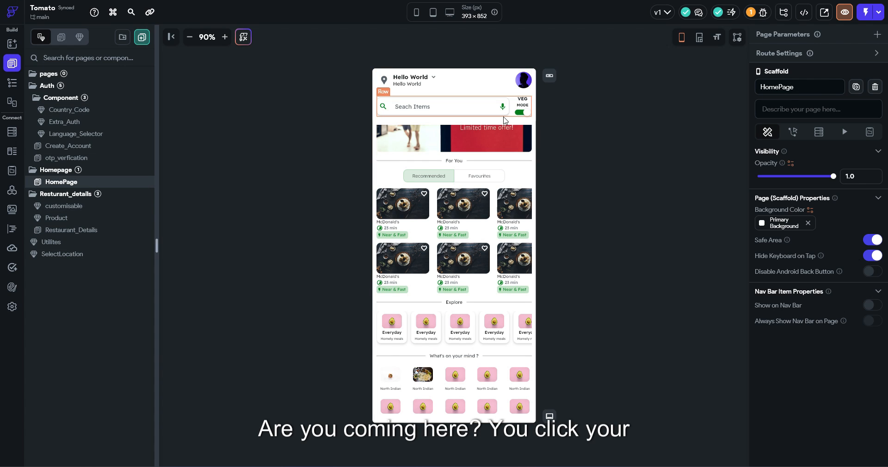
left_click(523, 84)
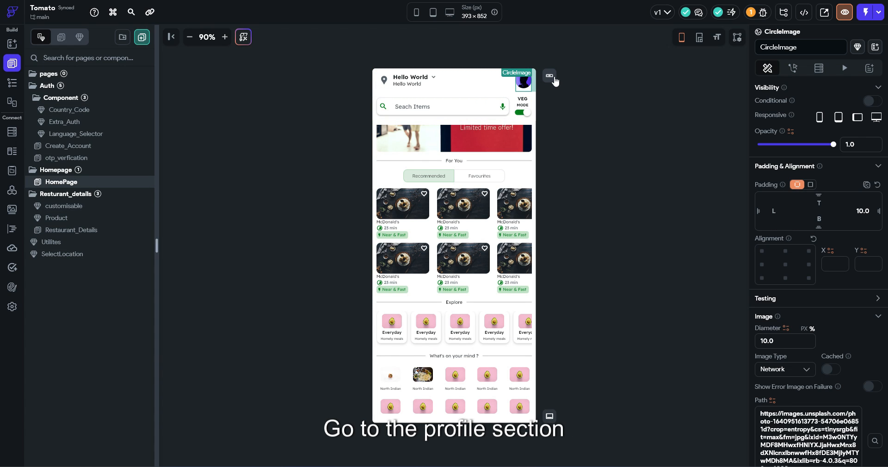
Create a new blank page named 'Profile'
left_click(142, 38)
type("Profile")
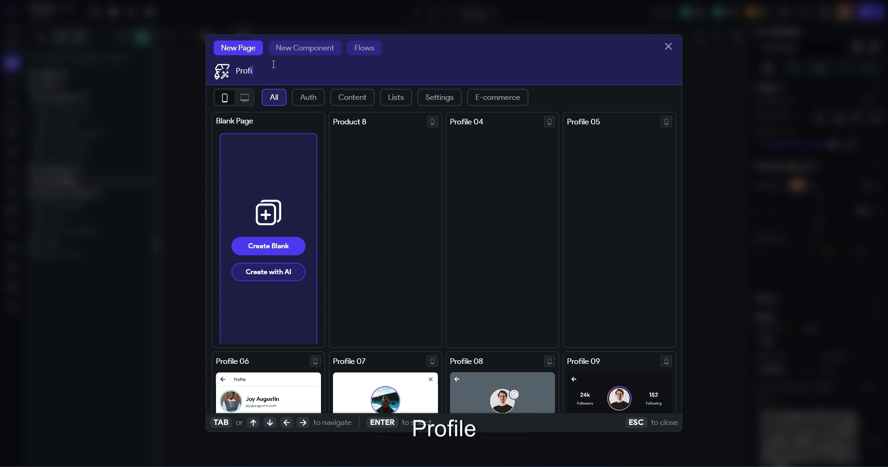
left_click(267, 245)
left_click(504, 278)
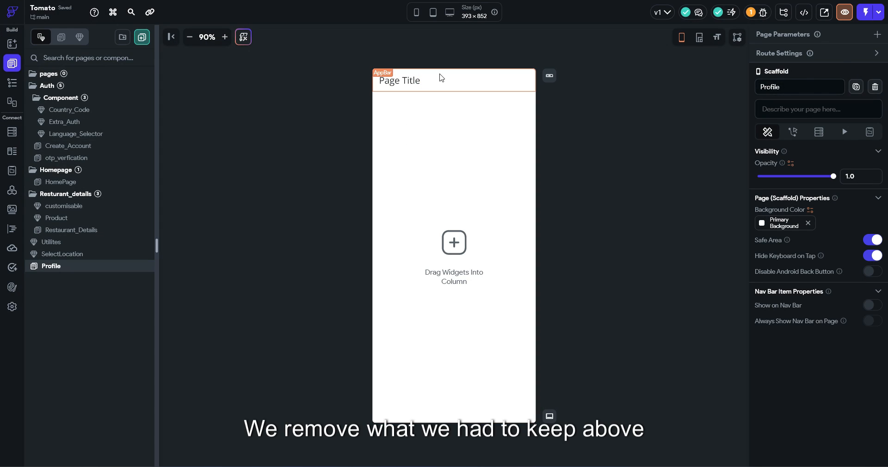
Replace the default app bar with a 'Back Button → Left Title' bar and delete its Page Title
left_click(442, 78)
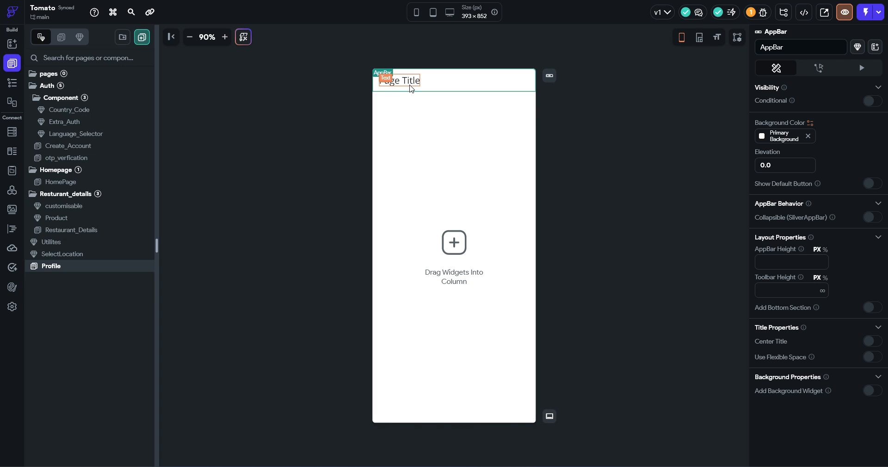
key("Delete")
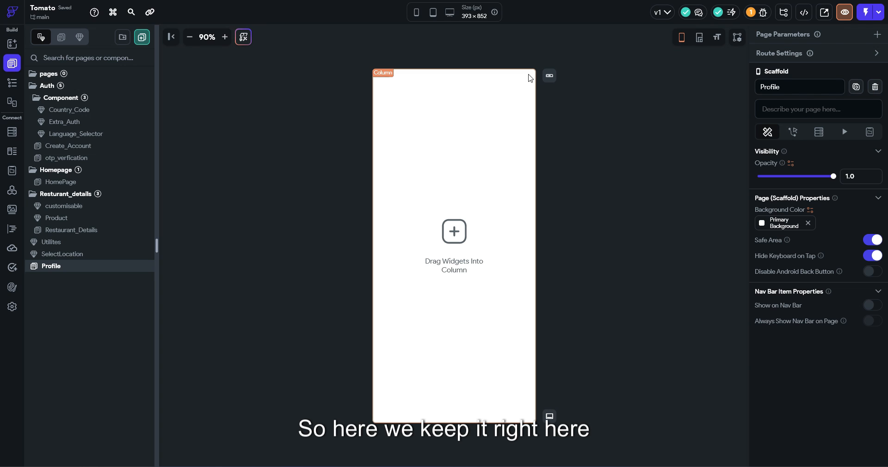
left_click(550, 76)
left_click(544, 312)
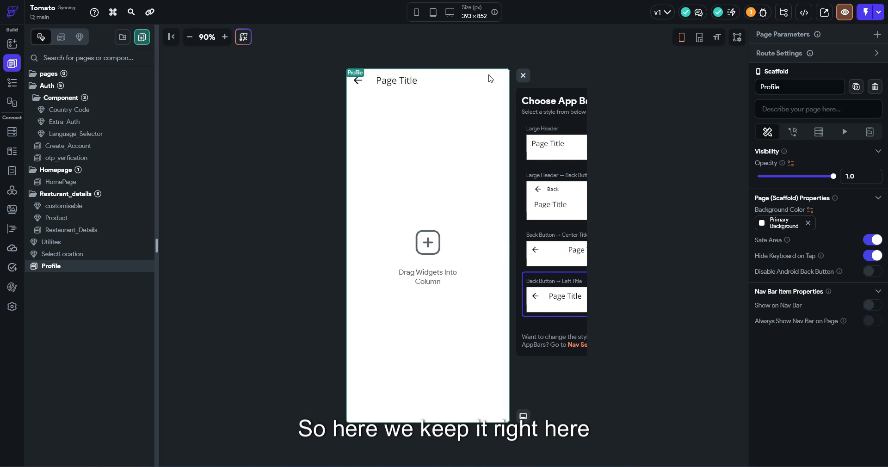
left_click(419, 83)
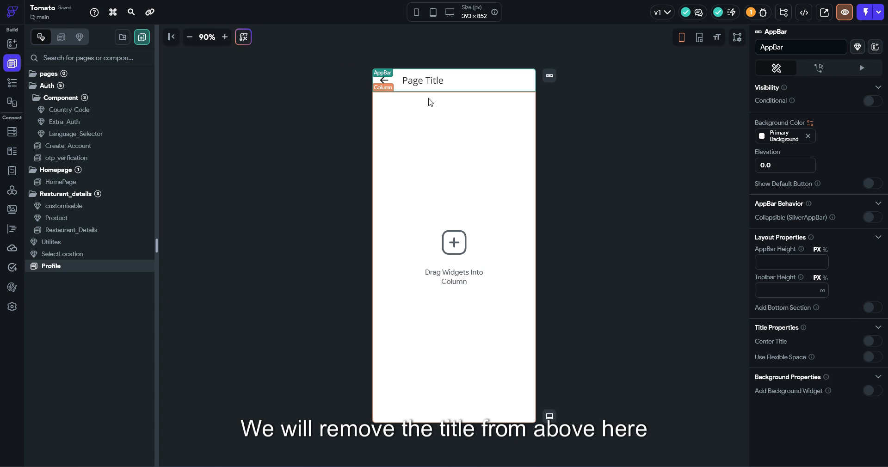
left_click(425, 81)
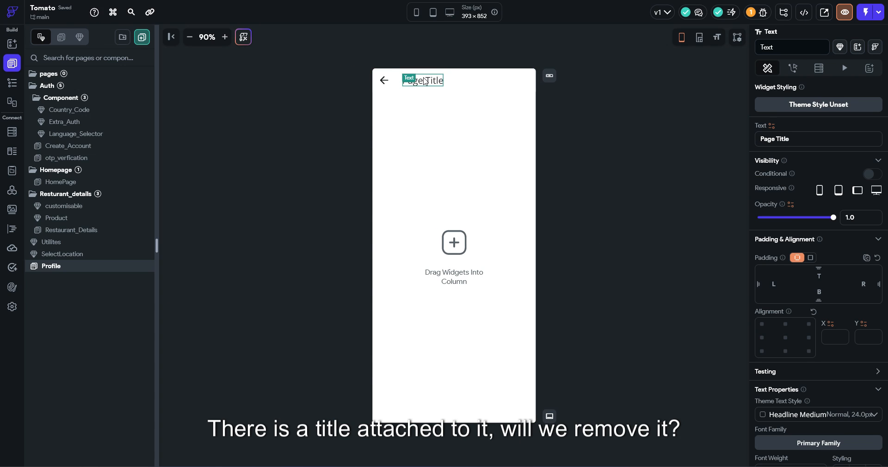
key("Delete")
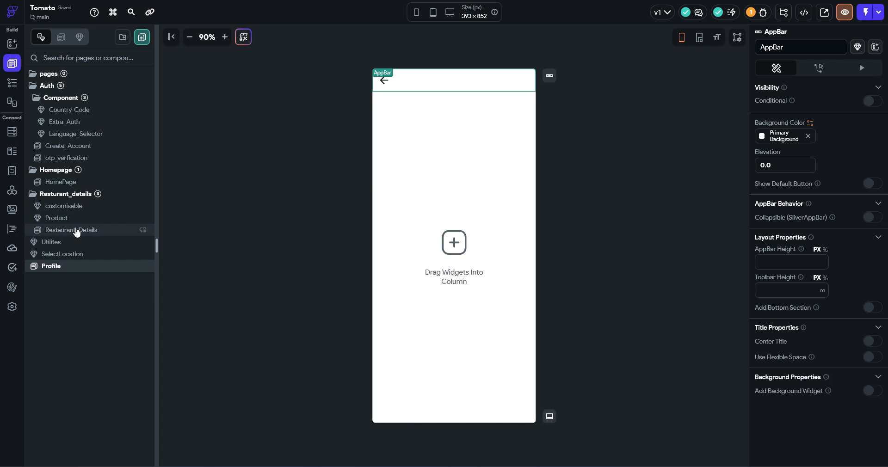
left_click(77, 183)
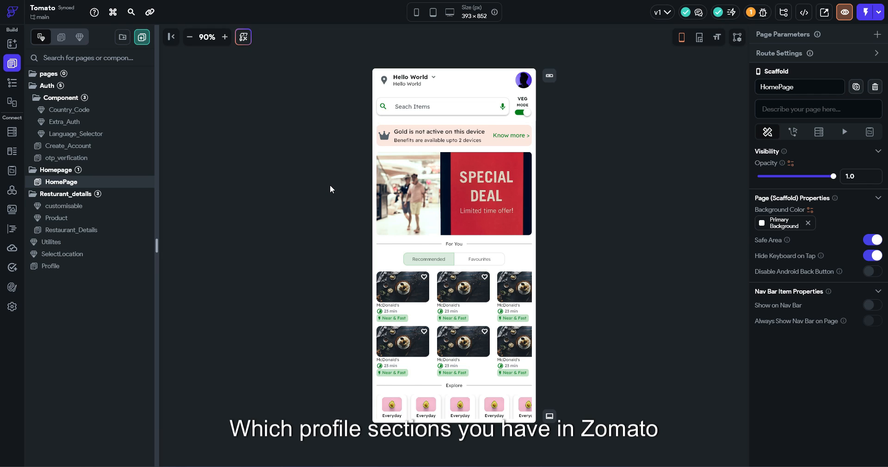
Set the Profile Scaffold and AppBar background colours to Alternate (#E0E3E7)
left_click(62, 254)
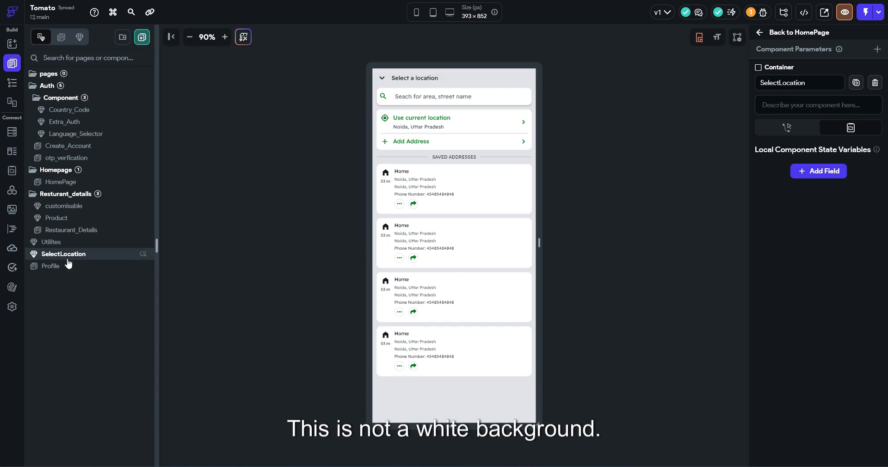
left_click(51, 266)
left_click(761, 224)
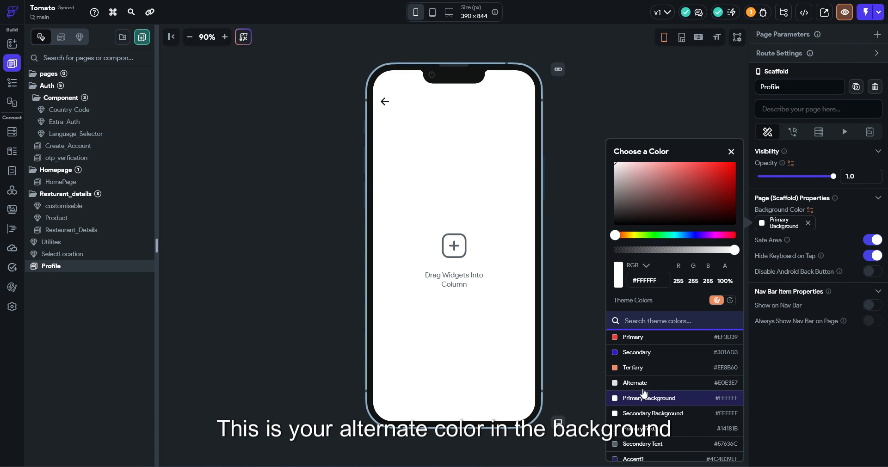
left_click(635, 383)
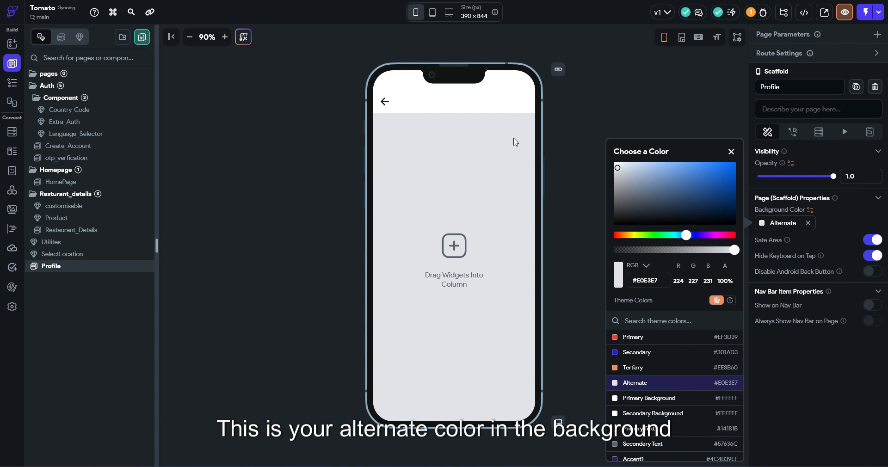
left_click(515, 121)
left_click(517, 101)
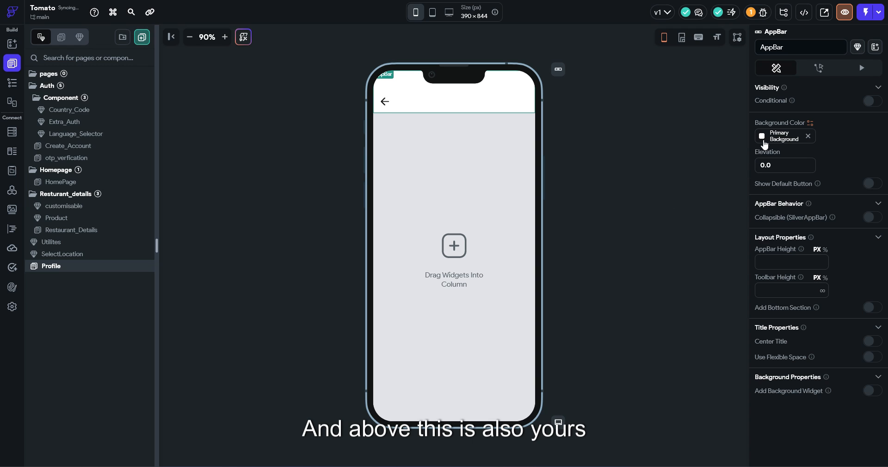
left_click(765, 137)
left_click(645, 360)
left_click(597, 228)
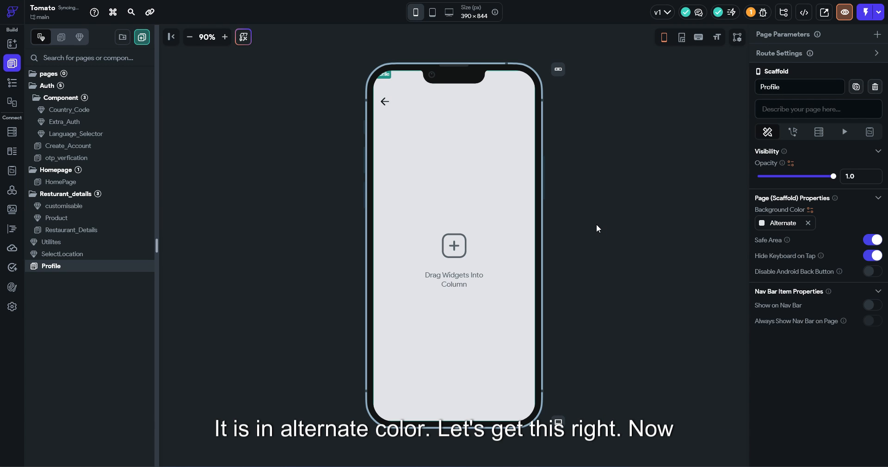
Place a container at the top of Profile and give its column uniform padding 10
left_click(12, 44)
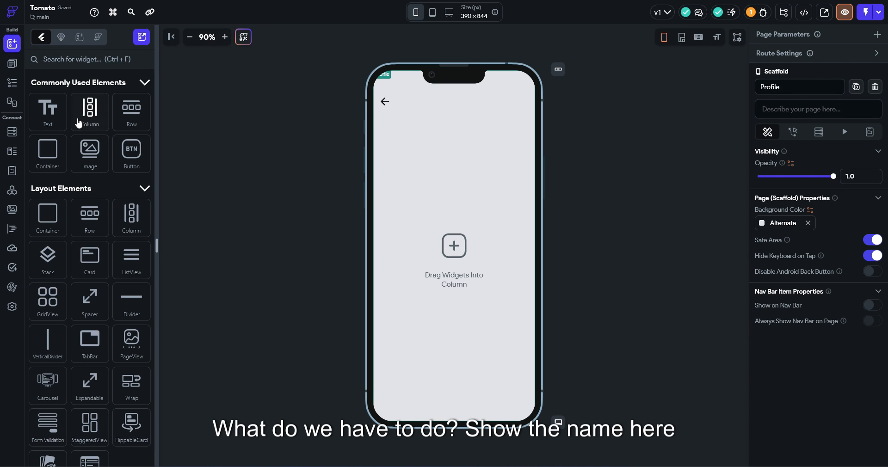
left_click_drag(54, 146, 400, 144)
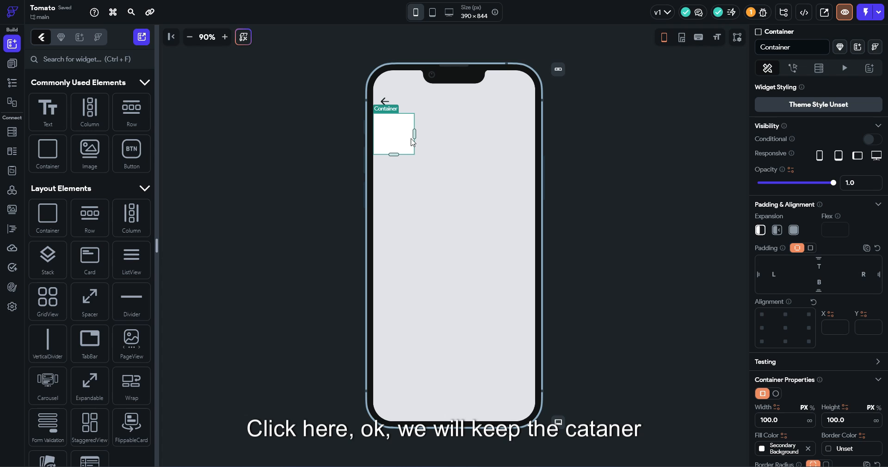
left_click(403, 188)
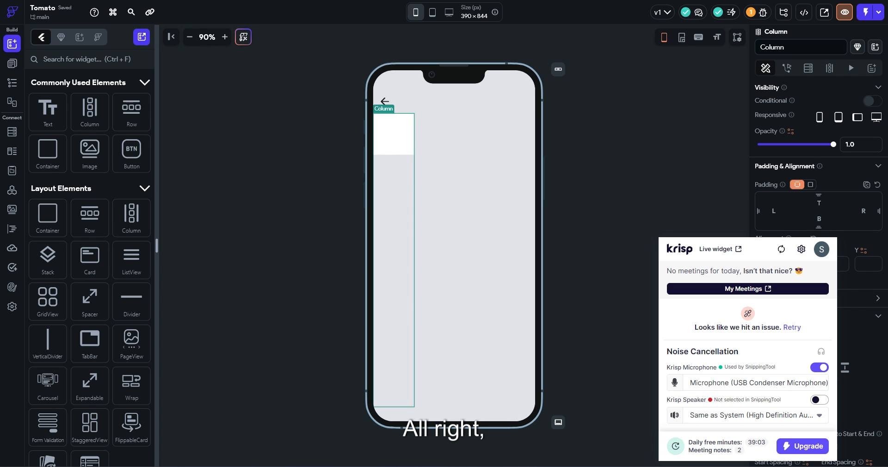
left_click(810, 186)
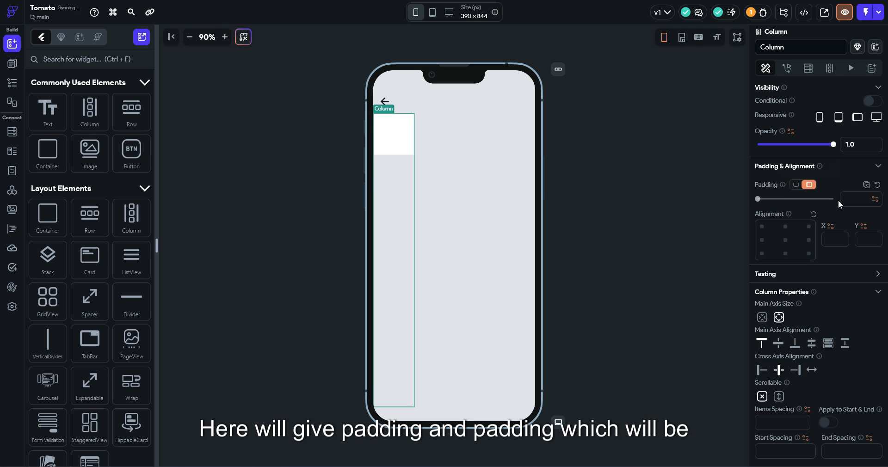
left_click(849, 199)
type("10")
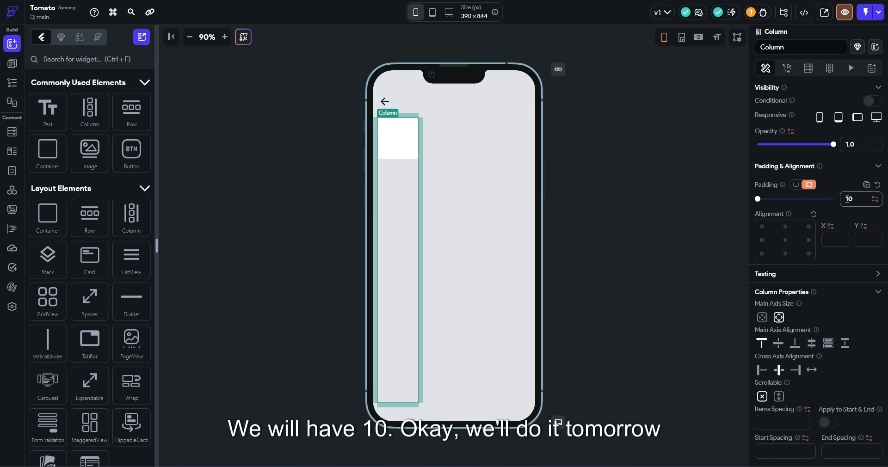
Stretch the white container across the page width and make it 128 tall
left_click(401, 139)
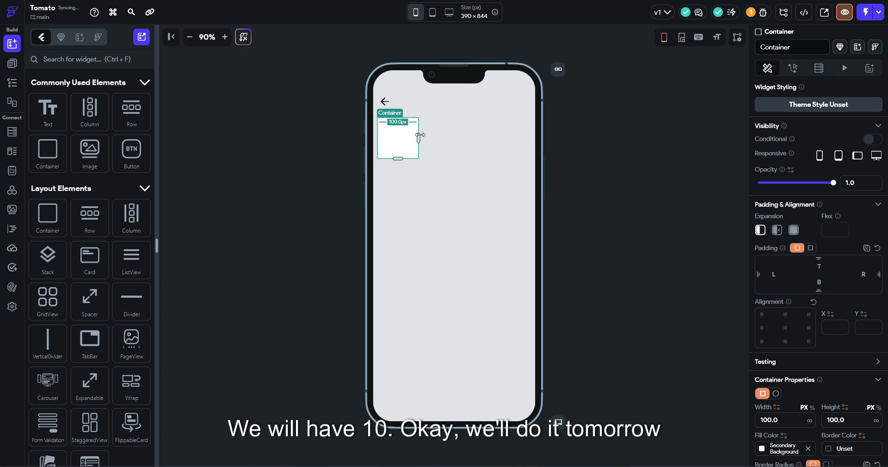
left_click_drag(418, 136, 560, 134)
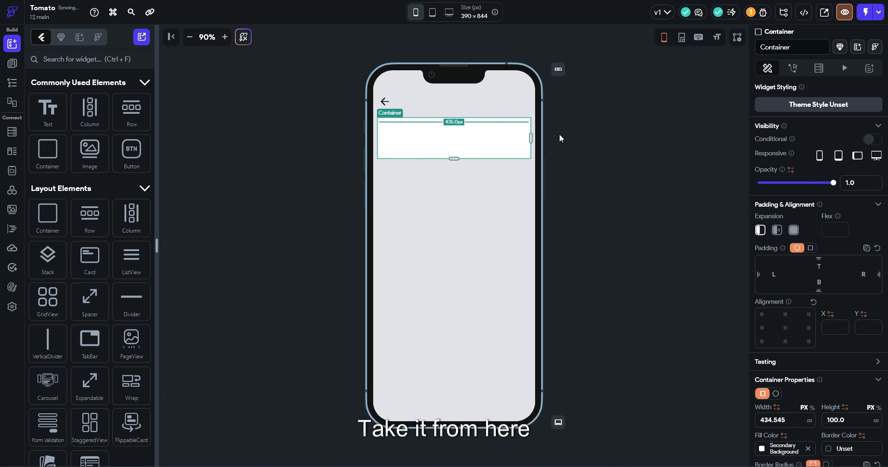
left_click_drag(456, 159, 455, 170)
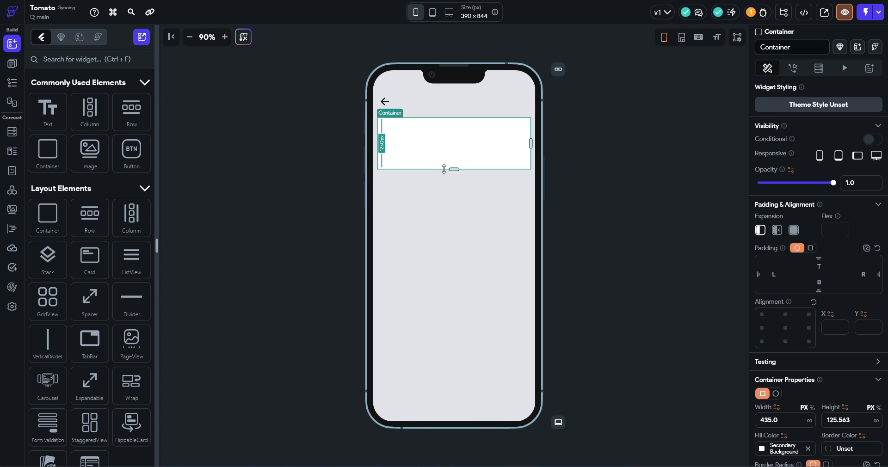
scroll(809, 382, "down", 3)
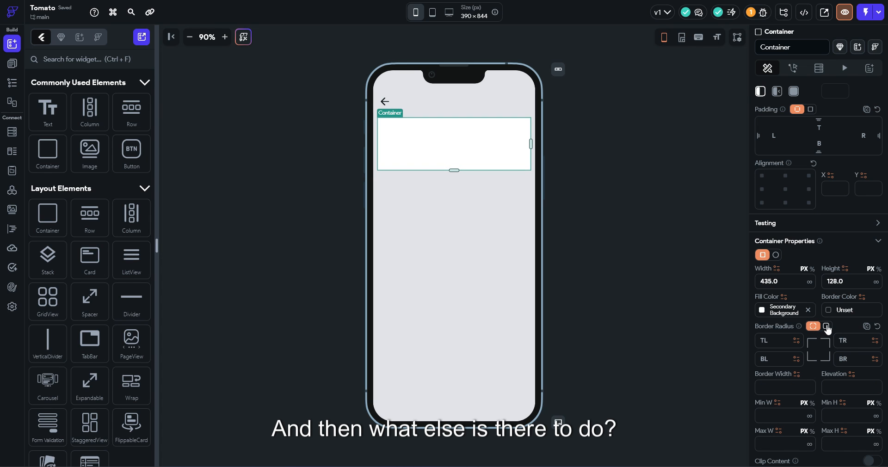
Set the container's uniform border radius to 20 and deselect it
left_click(825, 326)
left_click(851, 340)
type("210")
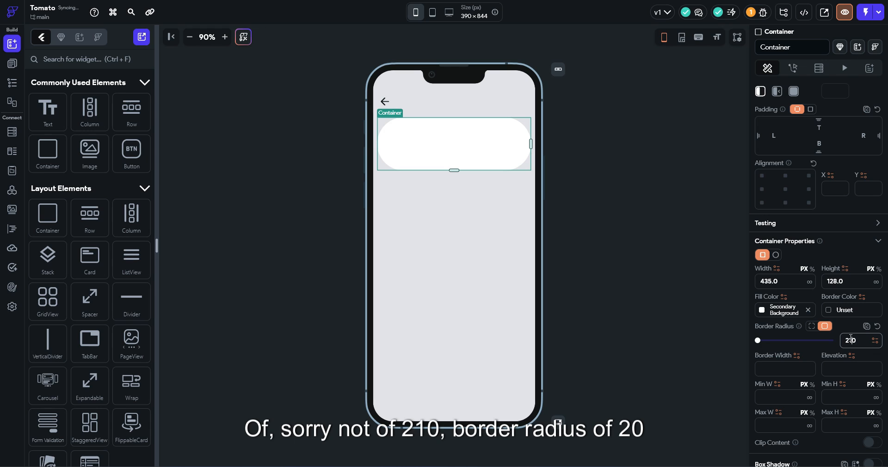
key("BackSpace")
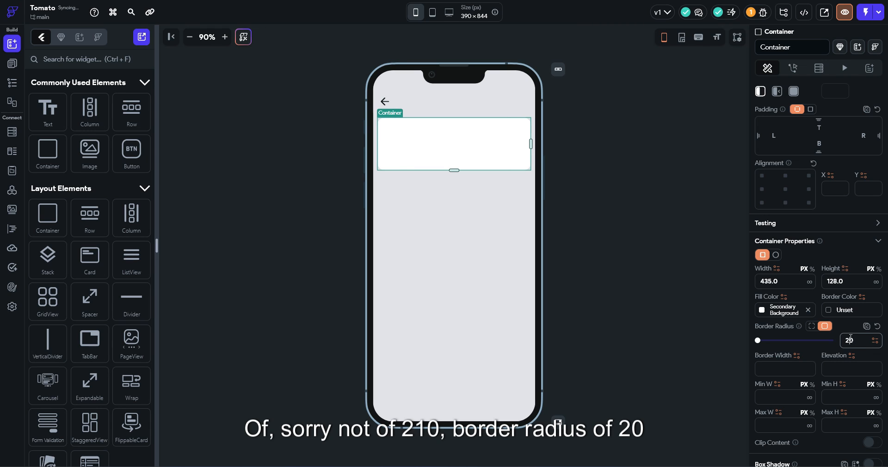
left_click(661, 232)
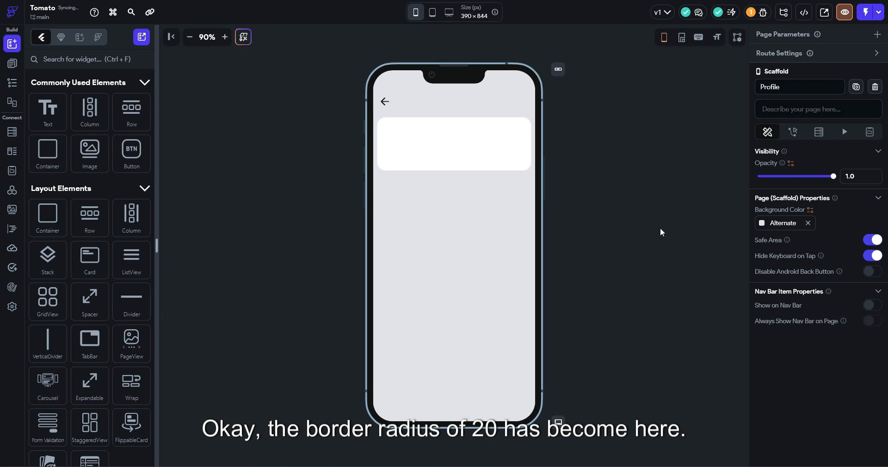
Add a row inside the white card, then delete it again
left_click(460, 135)
left_click_drag(131, 111, 391, 144)
left_click(813, 190)
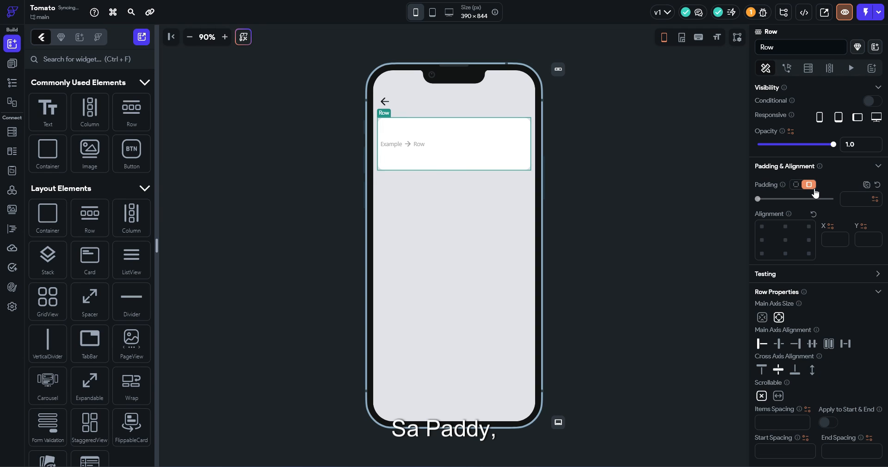
left_click(795, 185)
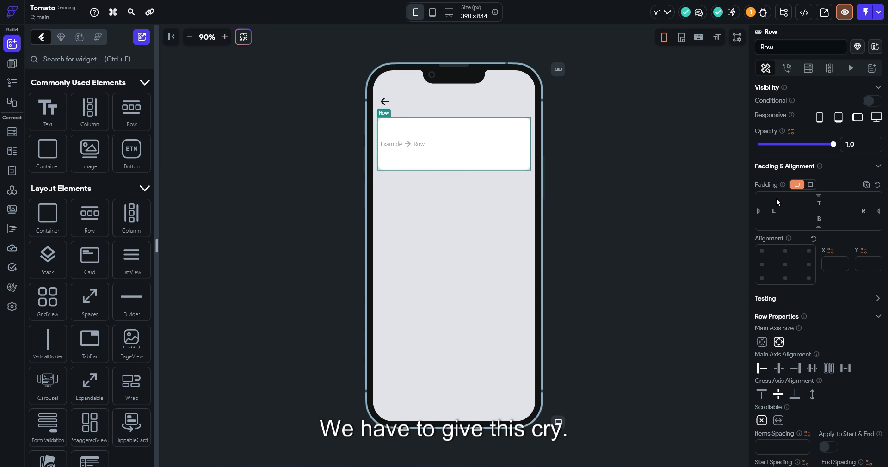
key("Delete")
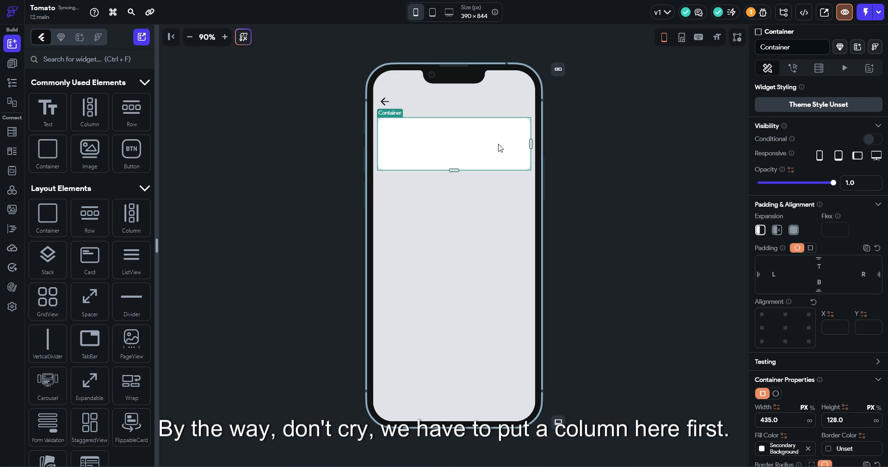
Put a Column in the card holding a Row with uniform padding 10
left_click_drag(89, 111, 437, 144)
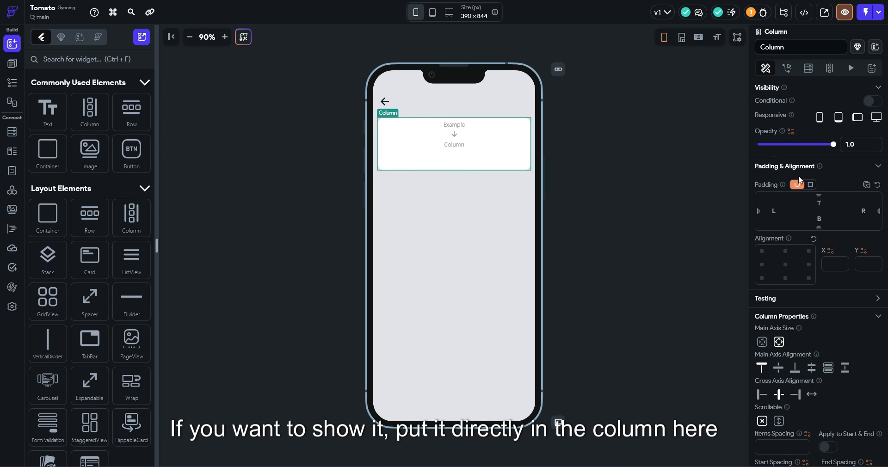
left_click_drag(139, 123, 454, 136)
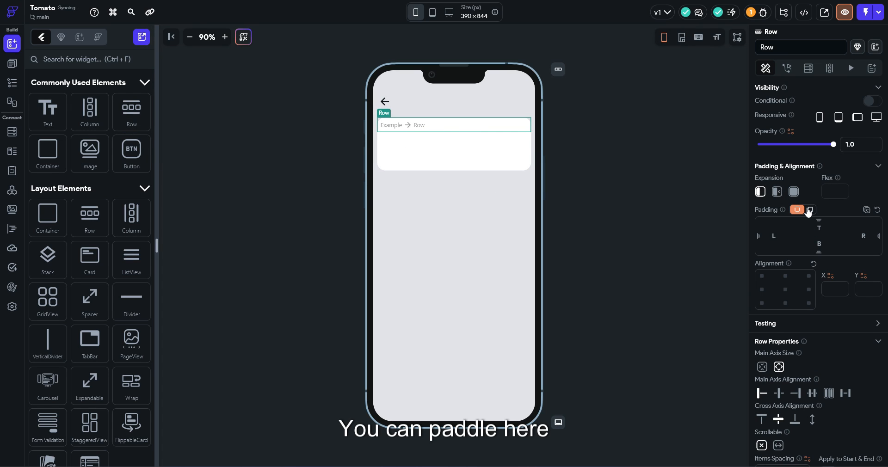
left_click(809, 211)
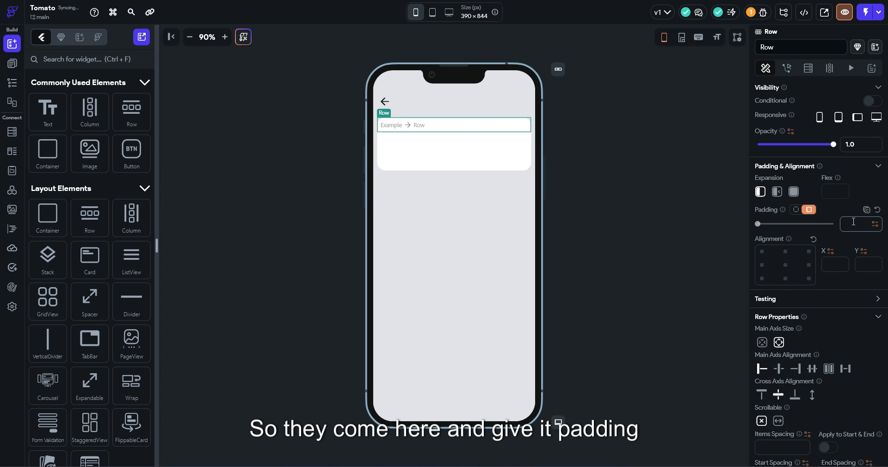
left_click(854, 222)
type("10")
Add a CircleImage to the row with its diameter set to 16%
left_click(102, 60)
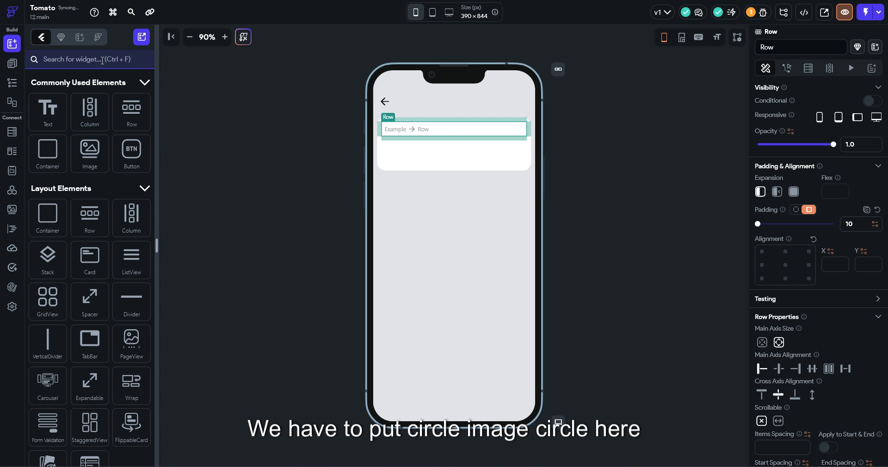
type("circ")
left_click_drag(48, 183, 410, 165)
left_click(807, 357)
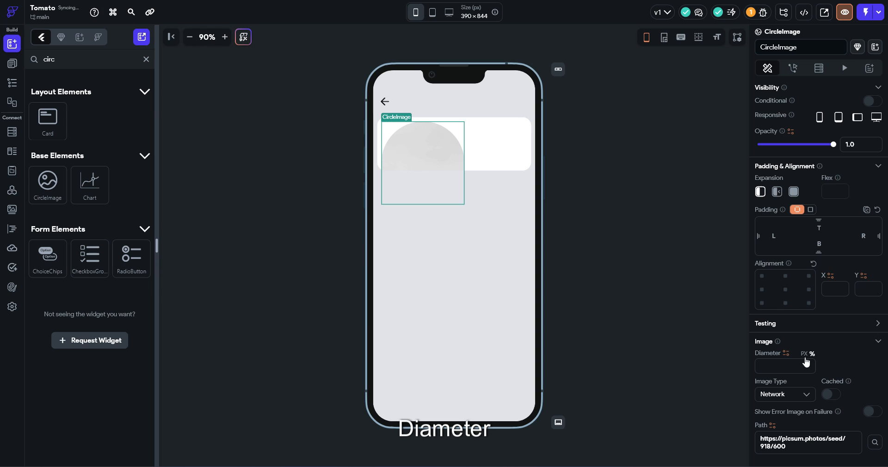
type("4")
key("BackSpace")
type("16")
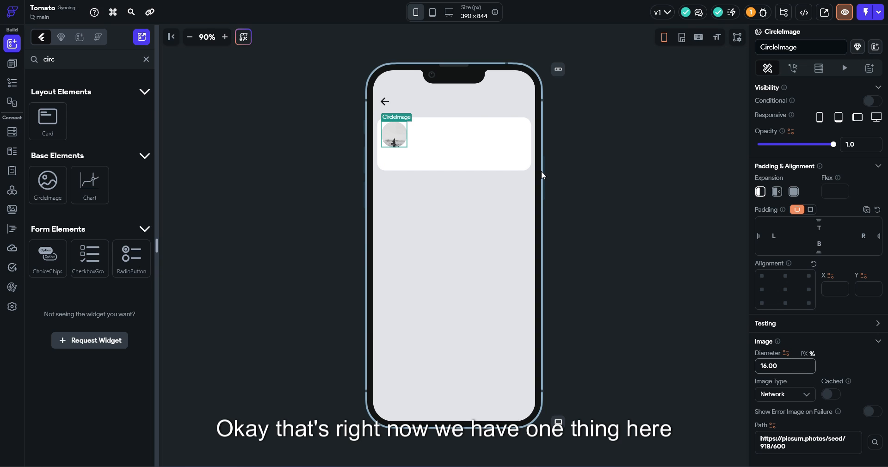
left_click(439, 131)
Add a column of three text lines beside the circular profile image
left_click(147, 59)
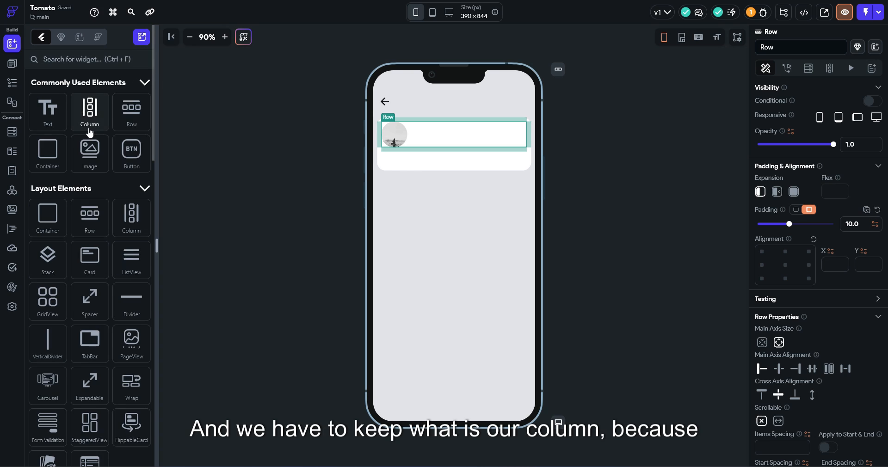
left_click_drag(89, 122, 471, 138)
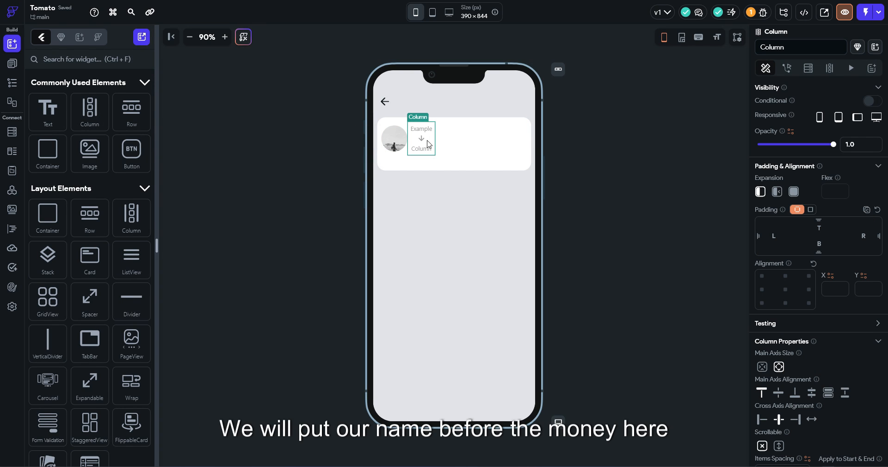
left_click_drag(48, 113, 432, 134)
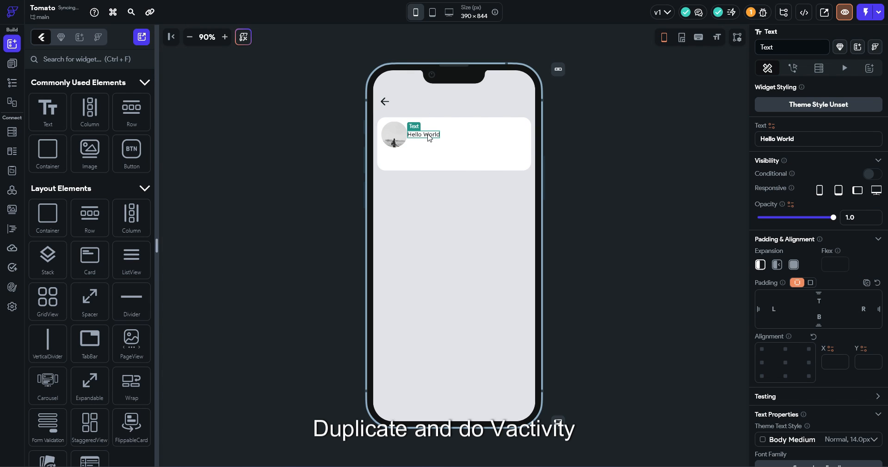
key("ctrl+d")
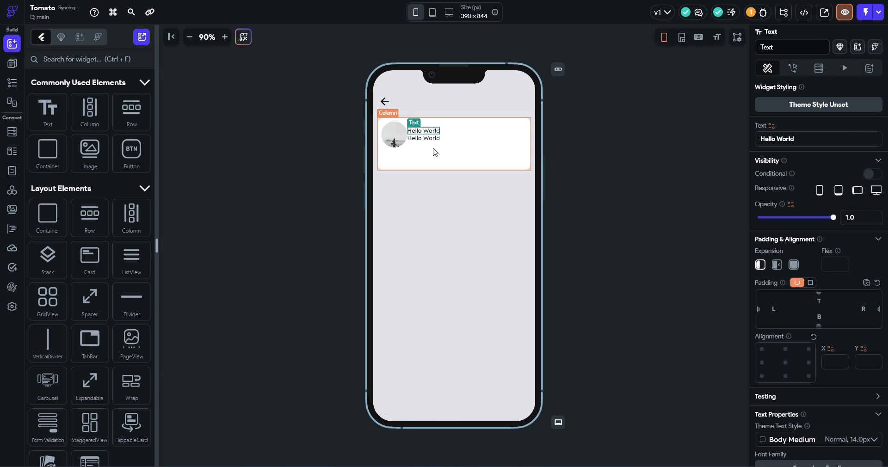
key("ctrl+d")
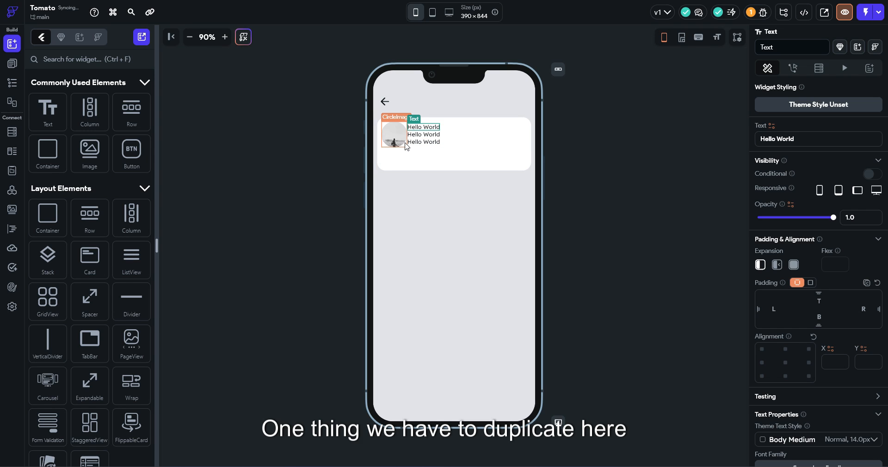
Set the text column's spacing to 5 and the image-to-column spacing to 1.0
right_click(417, 144)
left_click(452, 387)
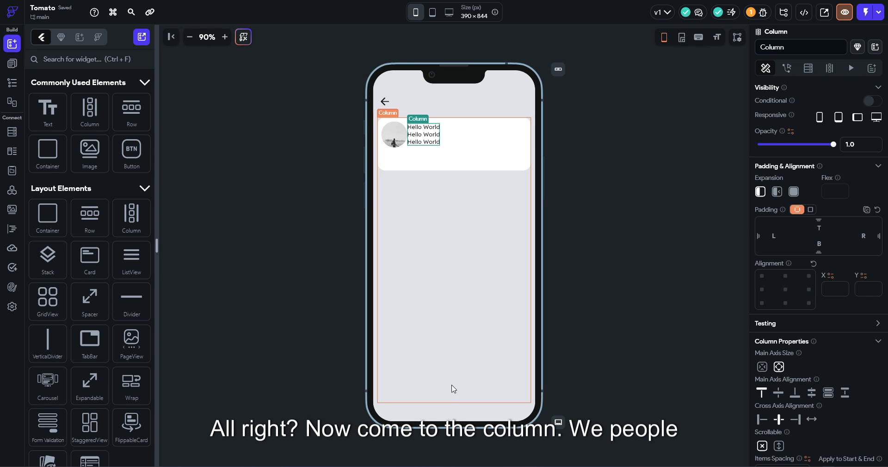
scroll(794, 419, "down", 2)
left_click(794, 421)
type("5")
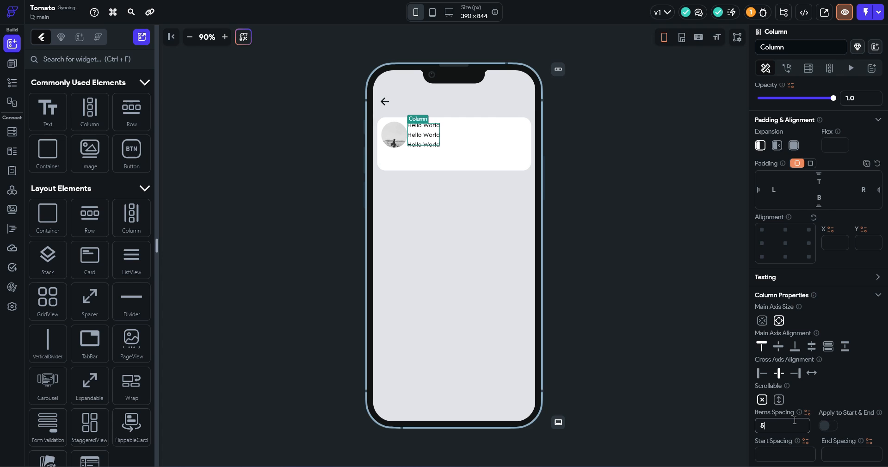
left_click(786, 401)
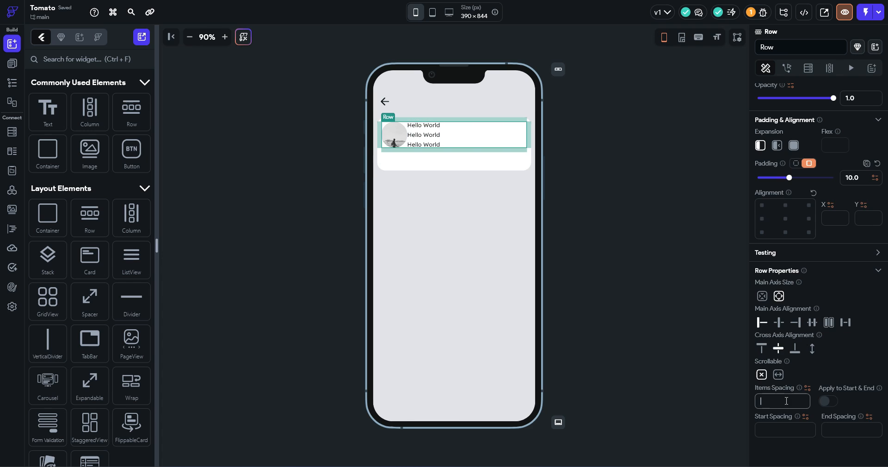
type("1.")
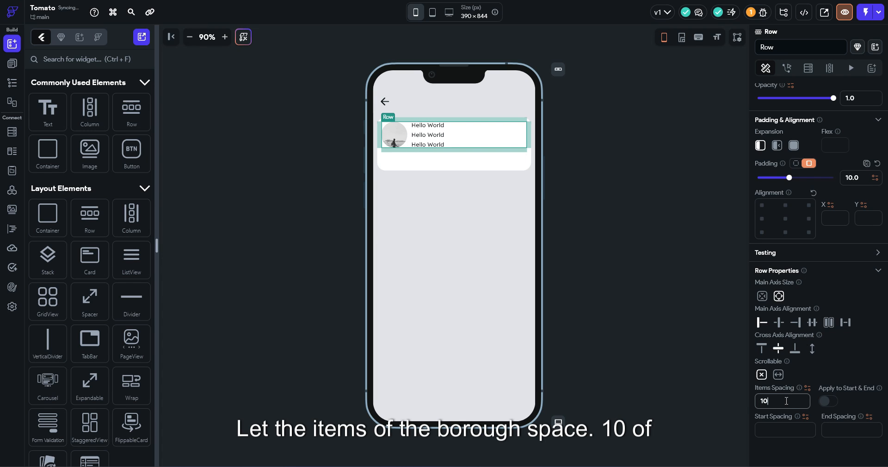
type("0")
Make the first line semi bold at size 18 and left-align all three lines
left_click(438, 126)
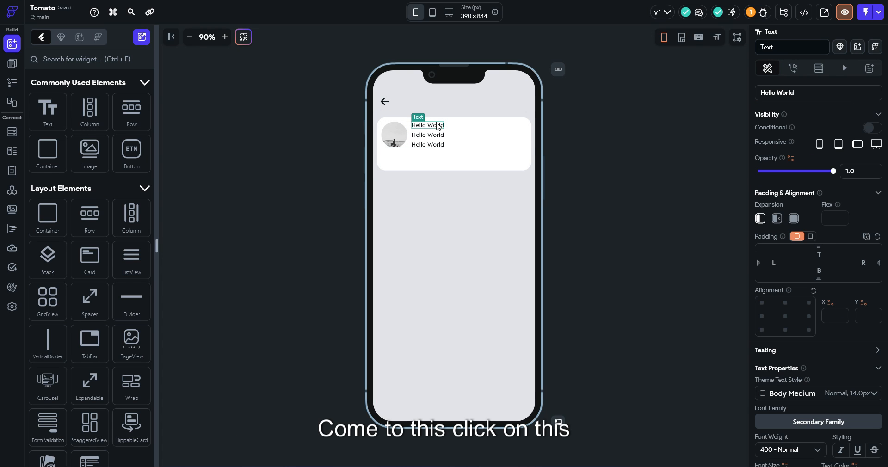
scroll(833, 351, "down", 3)
left_click(791, 311)
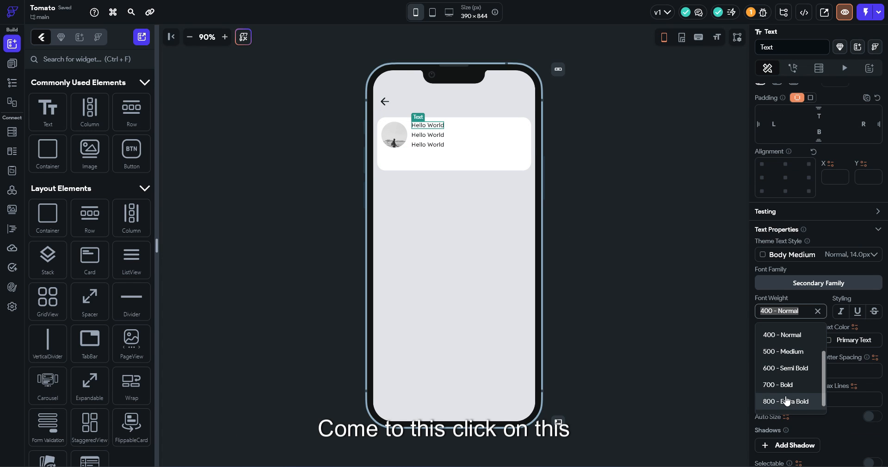
left_click(793, 369)
left_click(797, 335)
key("Up")
key("Up")
key("Up")
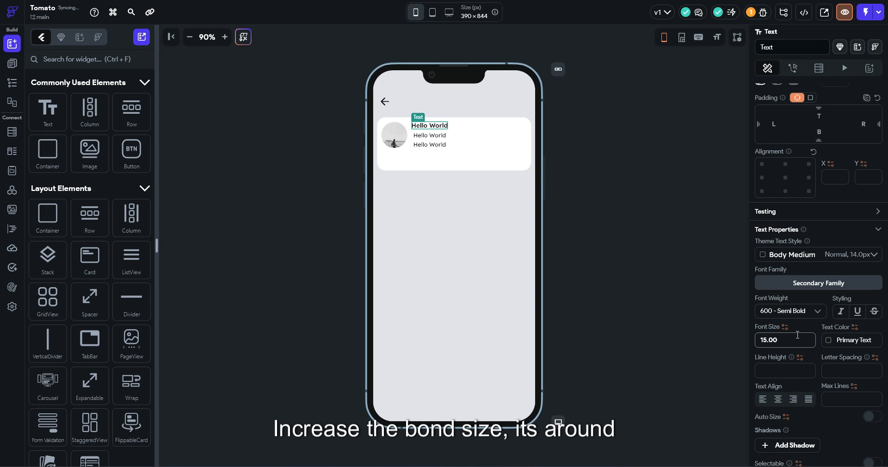
key("Up")
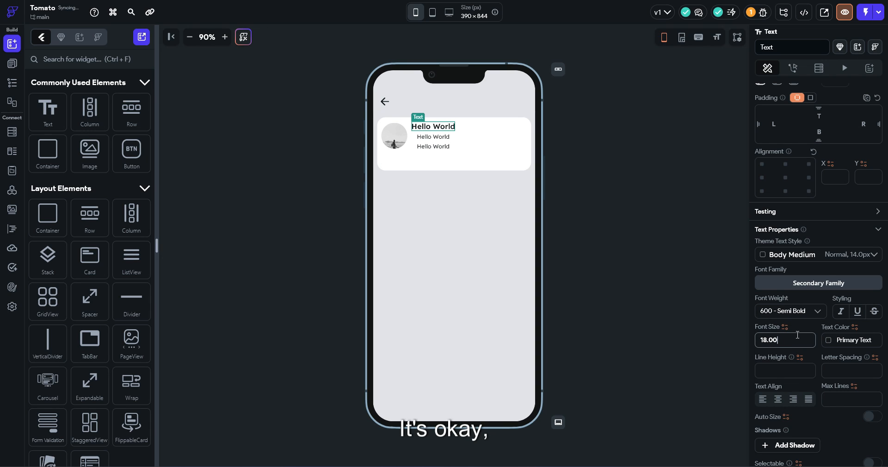
left_click(437, 144)
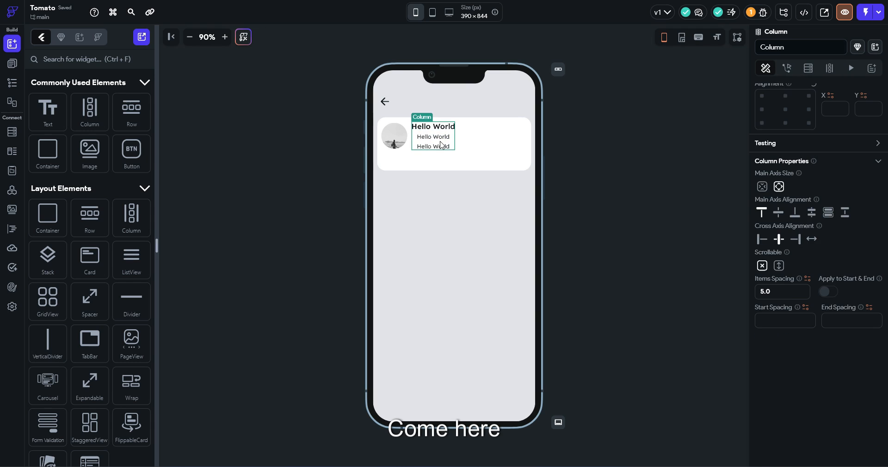
left_click(760, 241)
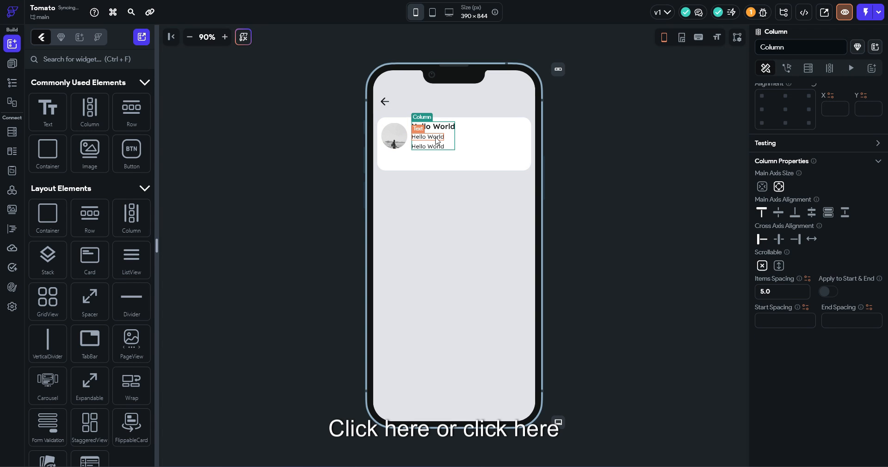
Replace the first line's Hello World with the user's name
left_click(224, 37)
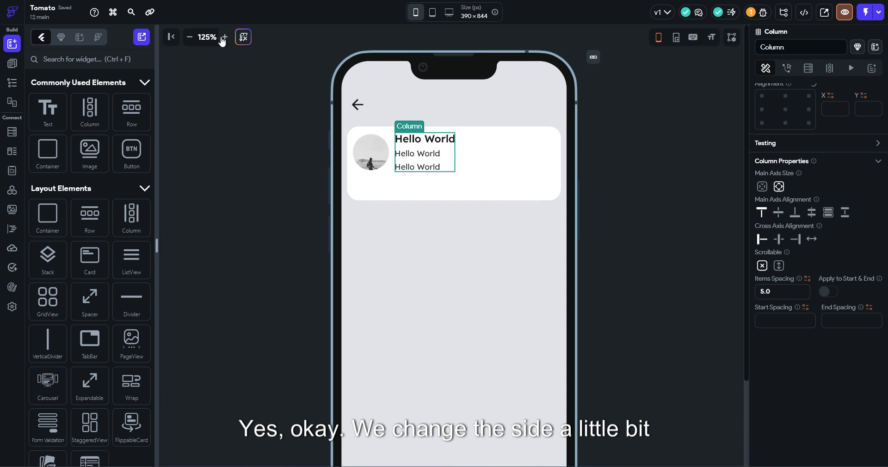
left_click(403, 138)
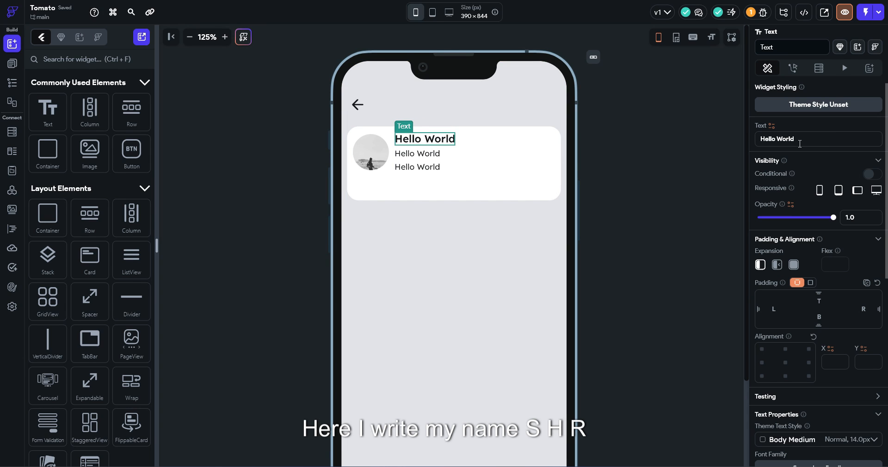
triple_click(782, 139)
type("Shreyansh")
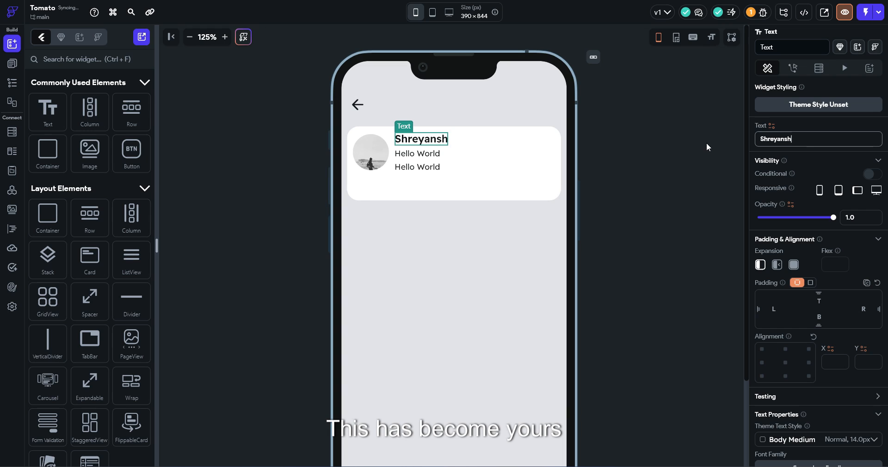
Replace the second line with the user's e-mail address ending in .com
left_click(417, 154)
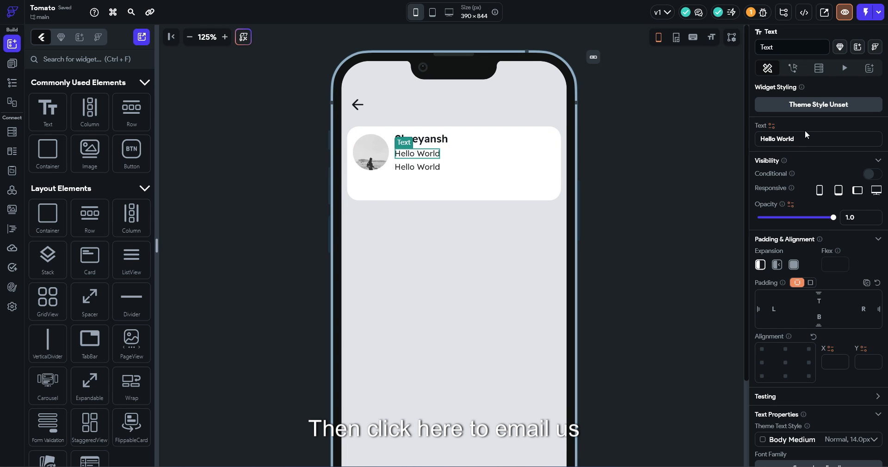
left_click_drag(808, 136, 762, 142)
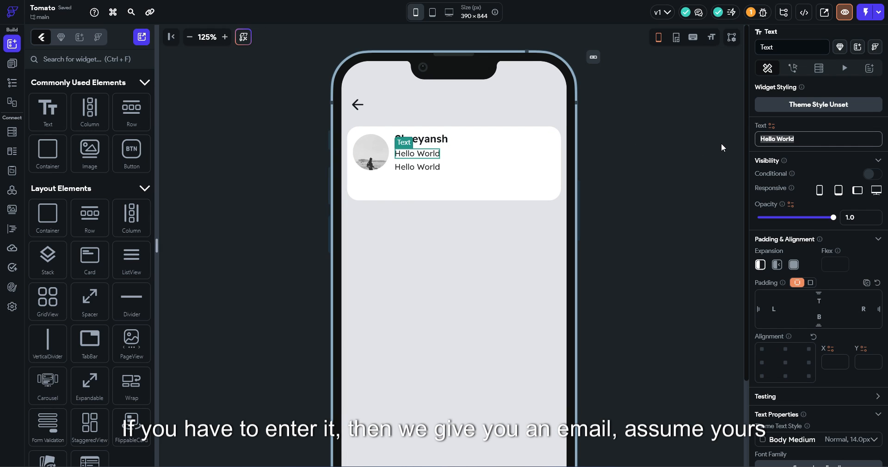
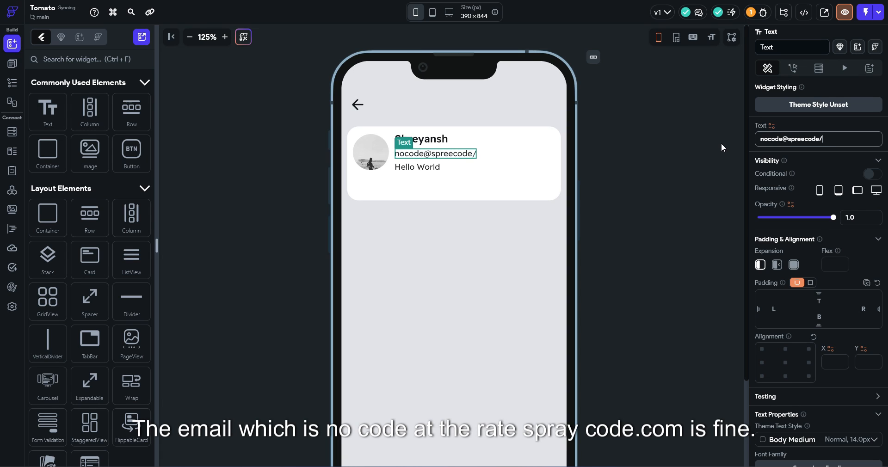
Change the third line's text to 'View Activity'
left_click(418, 169)
left_click(777, 139)
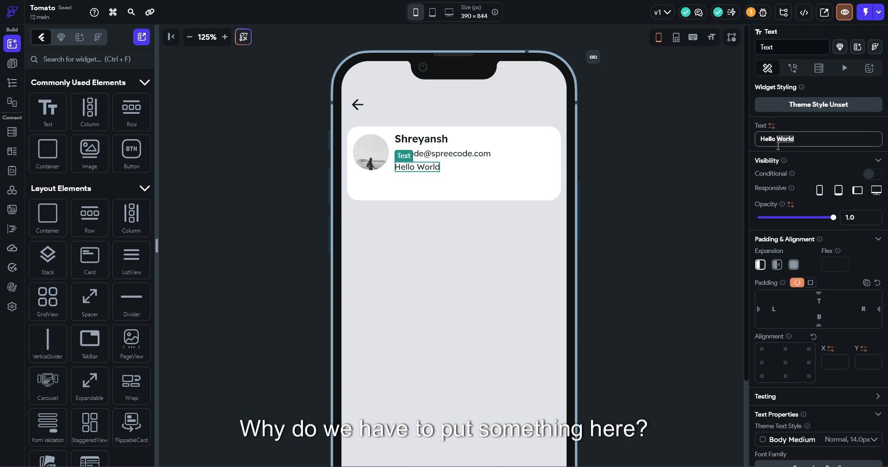
type("Vi")
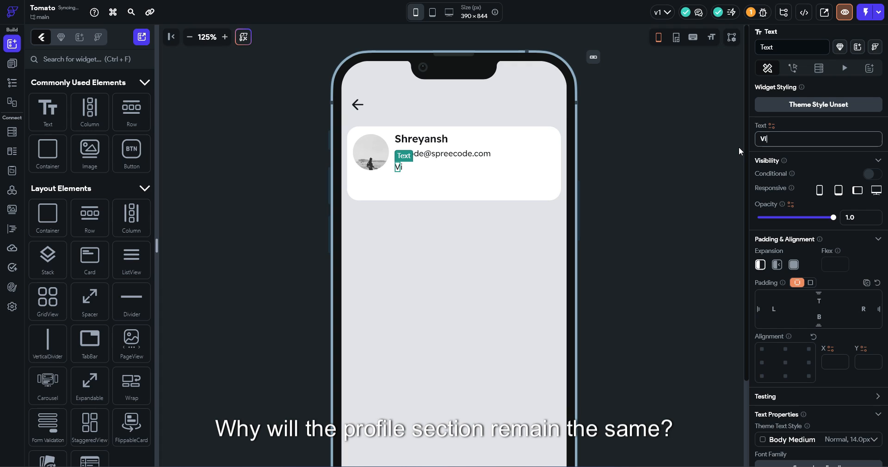
type("ew Acti")
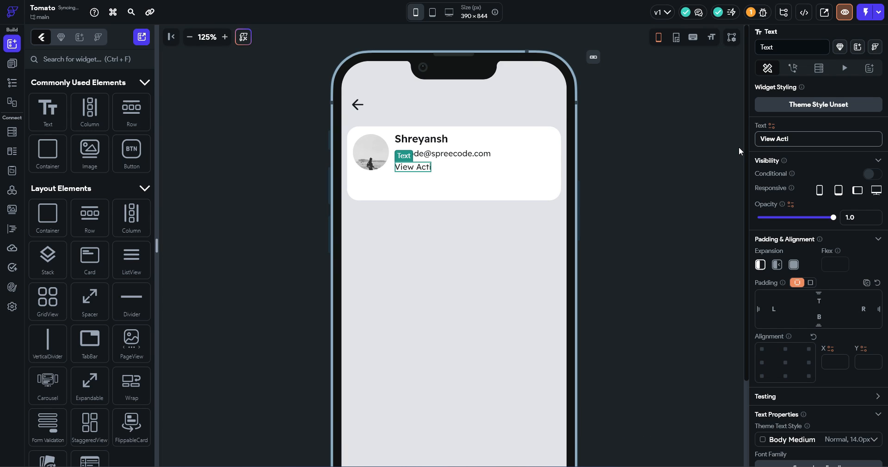
type("vity")
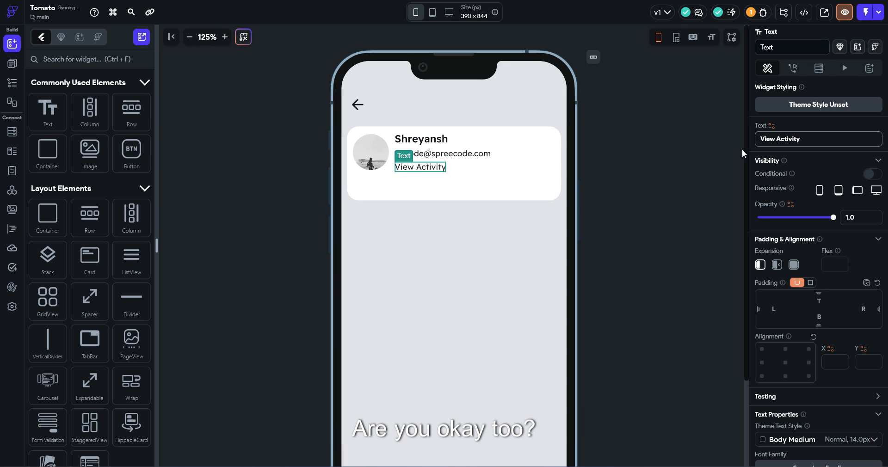
scroll(780, 301, "down", 3)
Give the View Activity line font size 11, the red Primary colour and bold weight
left_click(780, 386)
key("Down")
key("Down")
key("Down")
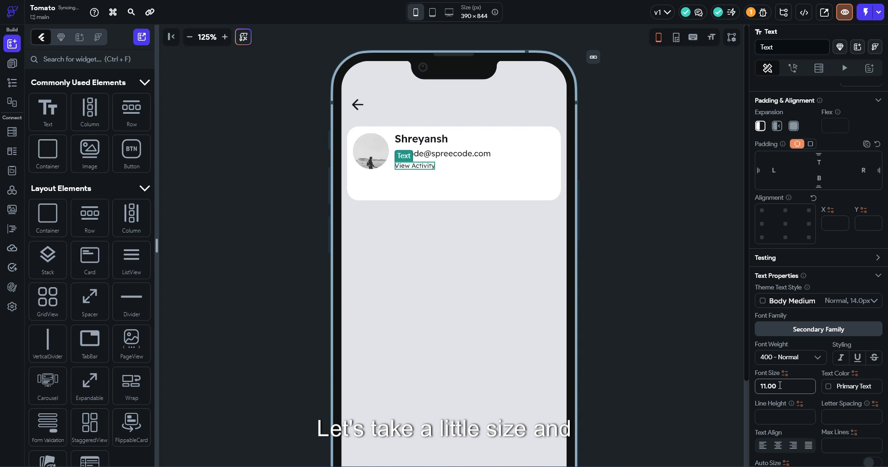
left_click(829, 386)
left_click(743, 341)
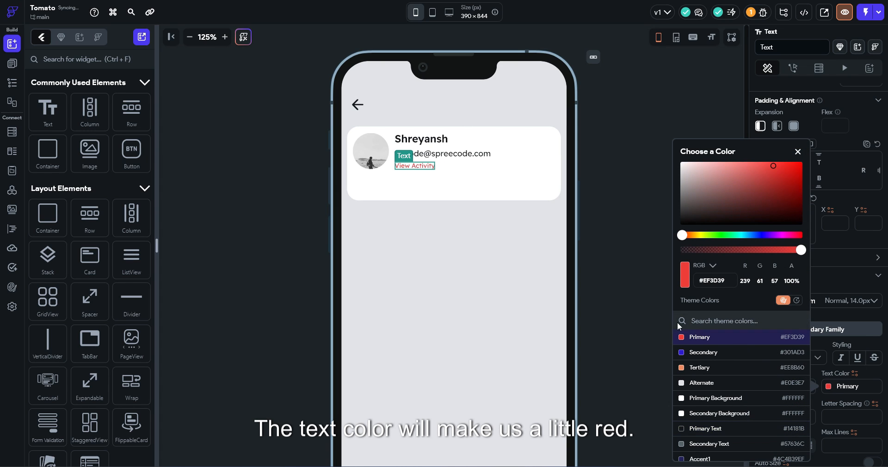
left_click(601, 279)
left_click(804, 359)
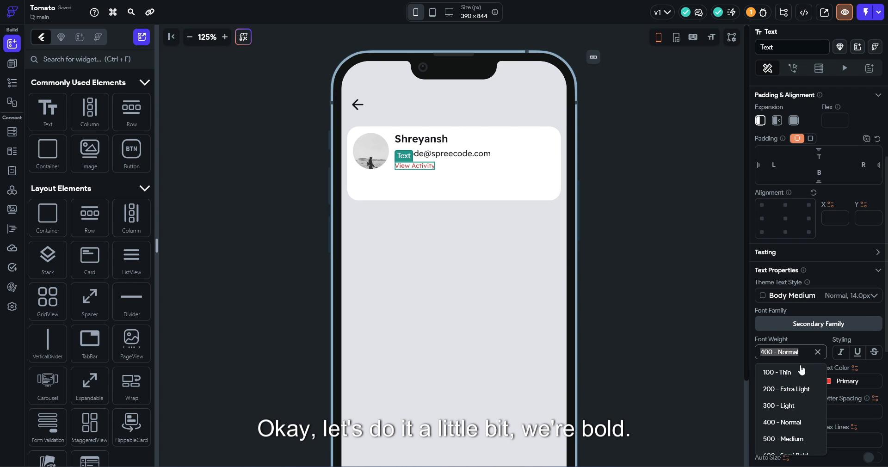
scroll(789, 435, "down", 2)
left_click(785, 425)
left_click(625, 222)
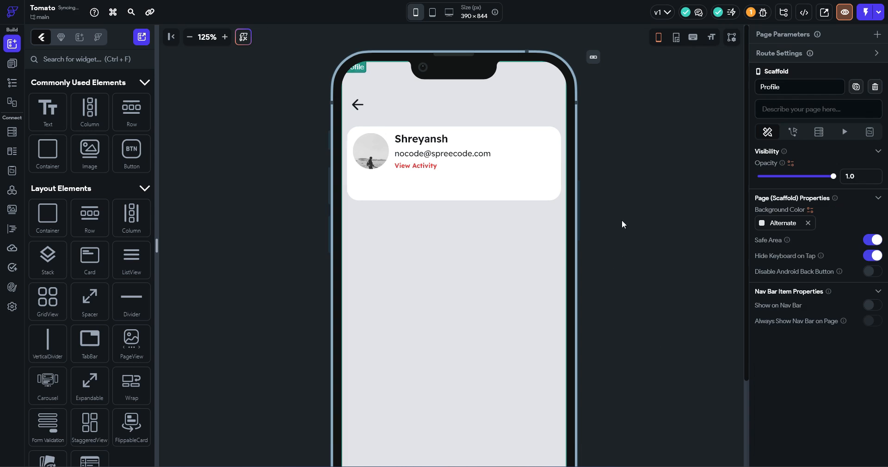
left_click(383, 157)
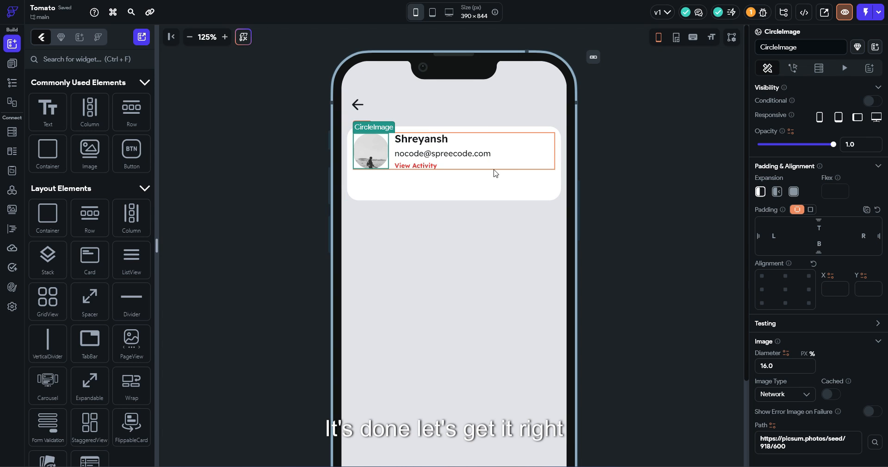
left_click(595, 169)
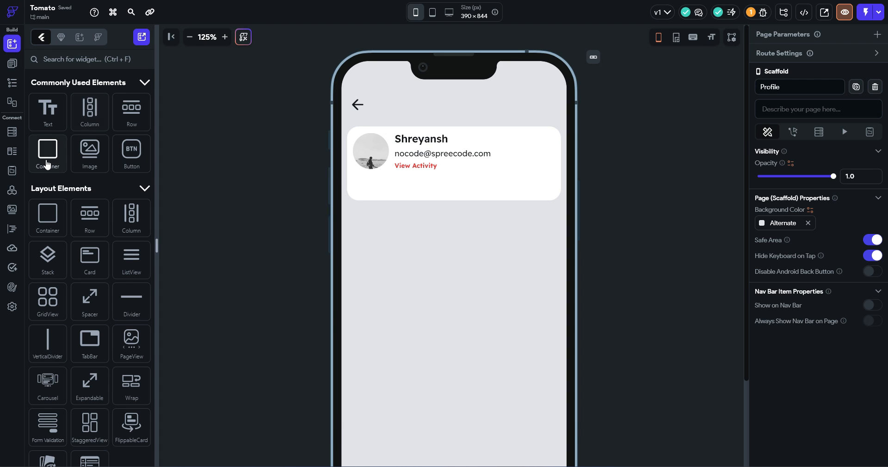
Add a short container below the photo row, expanded to the card's full width
left_click_drag(47, 162, 377, 194)
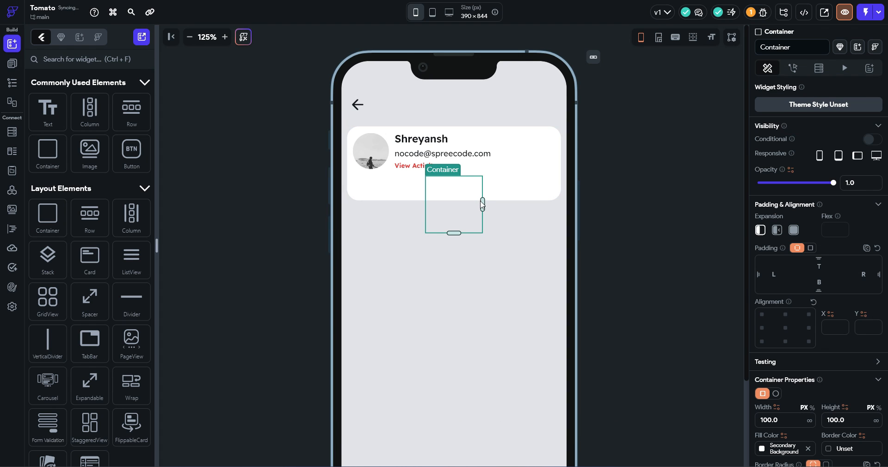
left_click_drag(483, 203, 587, 204)
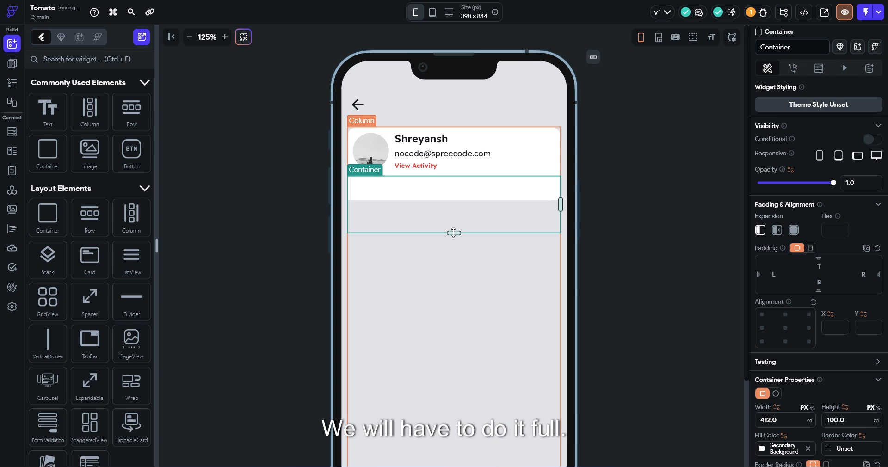
left_click_drag(454, 233, 462, 200)
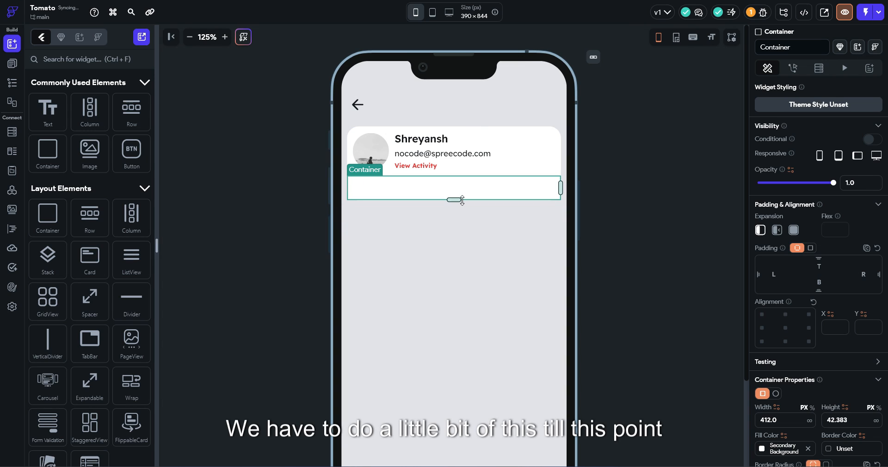
left_click(794, 230)
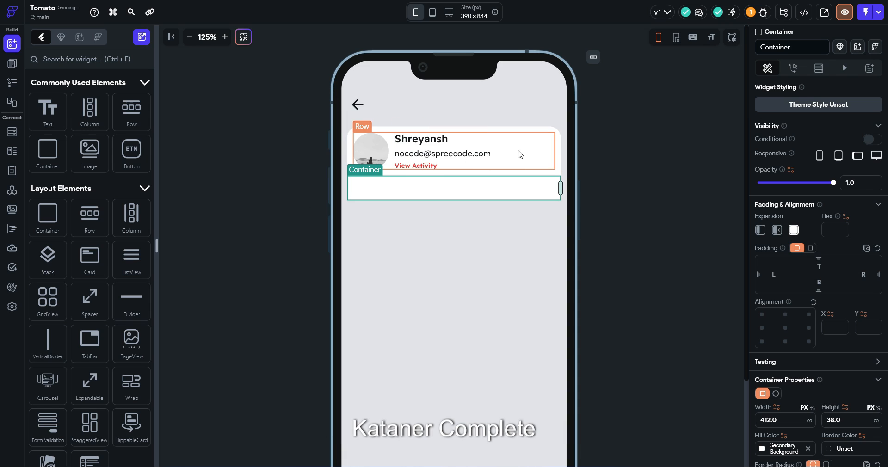
Select the card's outer container from the Widget Tree and make it taller
left_click(555, 135)
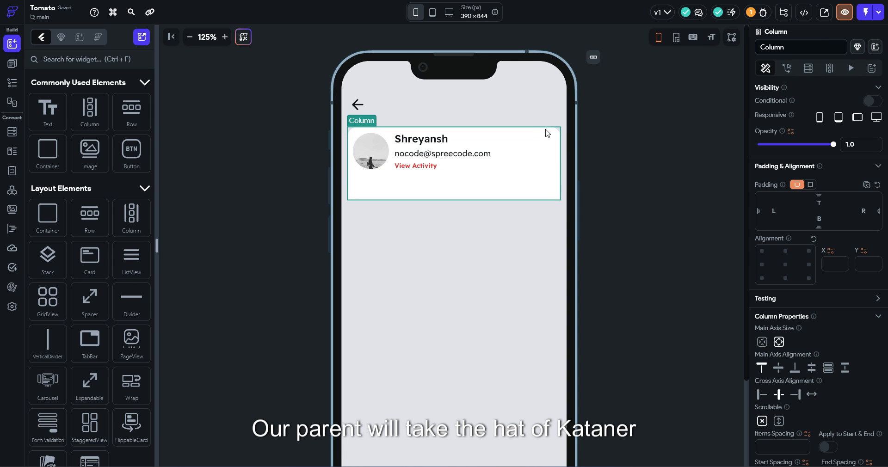
right_click(550, 133)
left_click(599, 322)
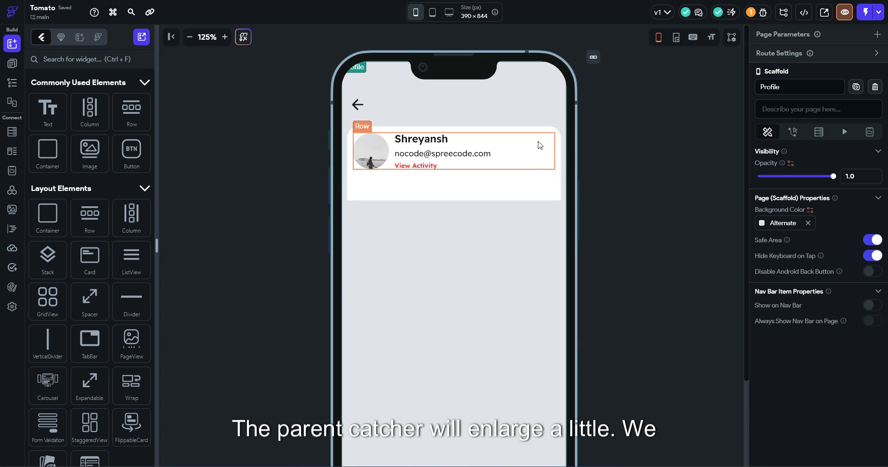
left_click(540, 140)
right_click(543, 135)
left_click(586, 326)
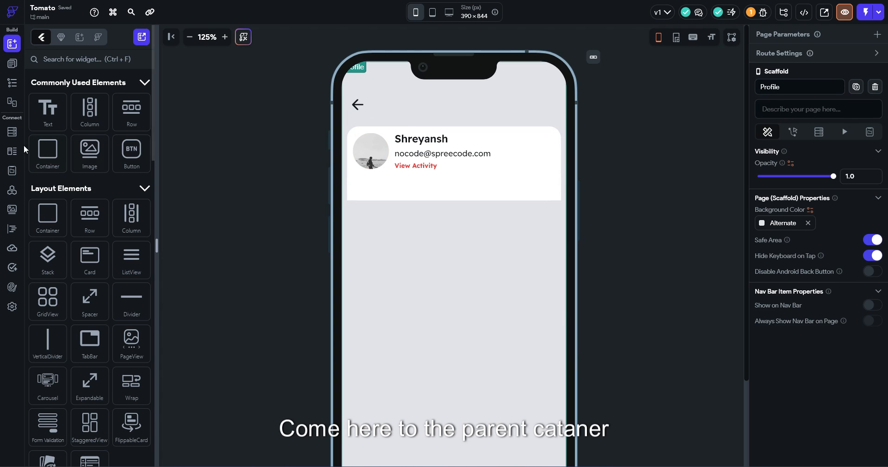
left_click(12, 83)
left_click(70, 113)
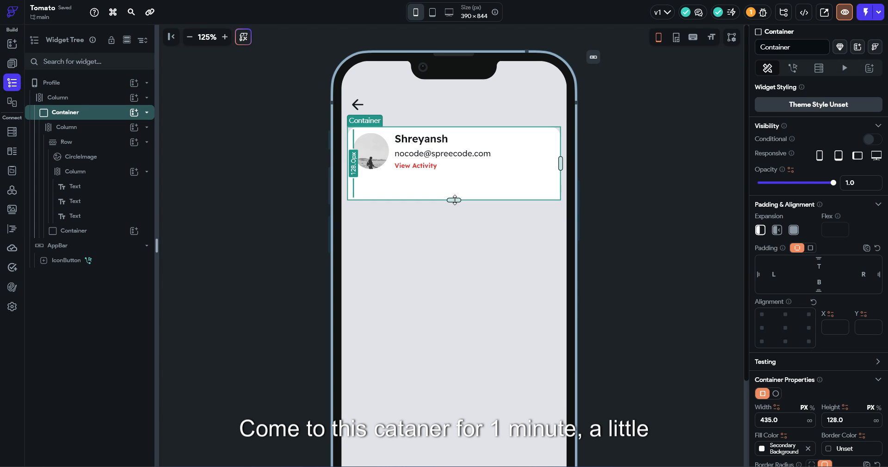
left_click_drag(455, 201, 453, 206)
left_click(454, 203)
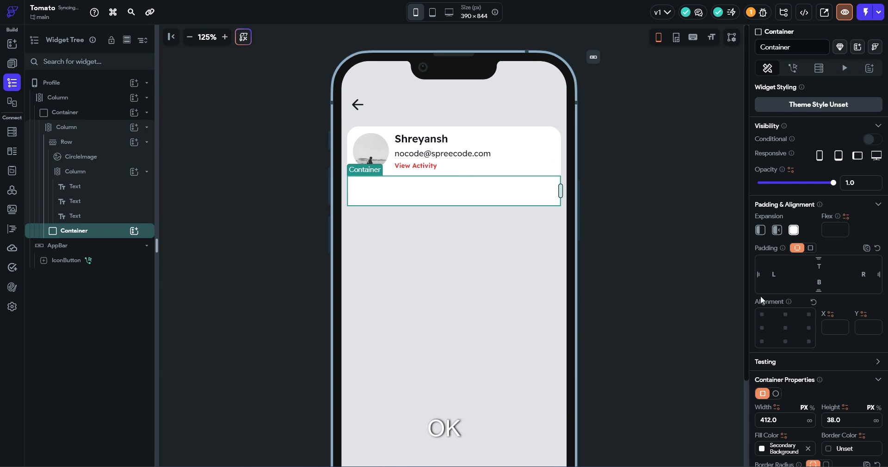
scroll(760, 356, "down", 2)
Fill the strip with the dark Primary Text colour and clip the card to its rounded corners
left_click(761, 357)
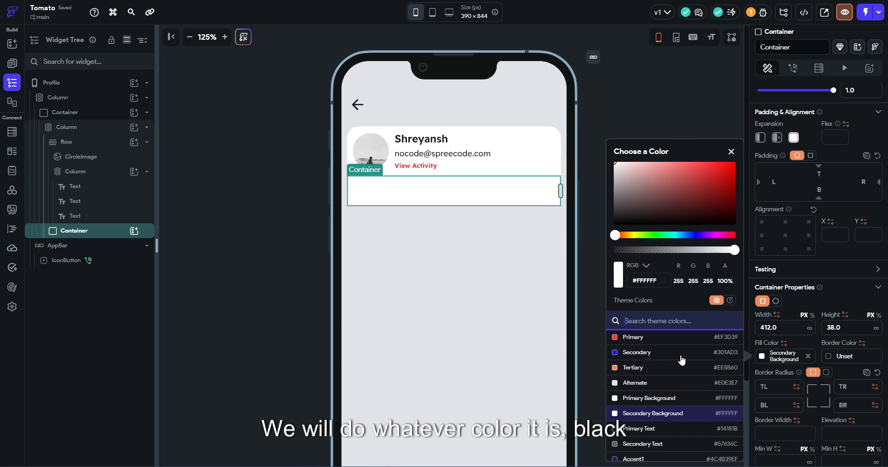
left_click(630, 429)
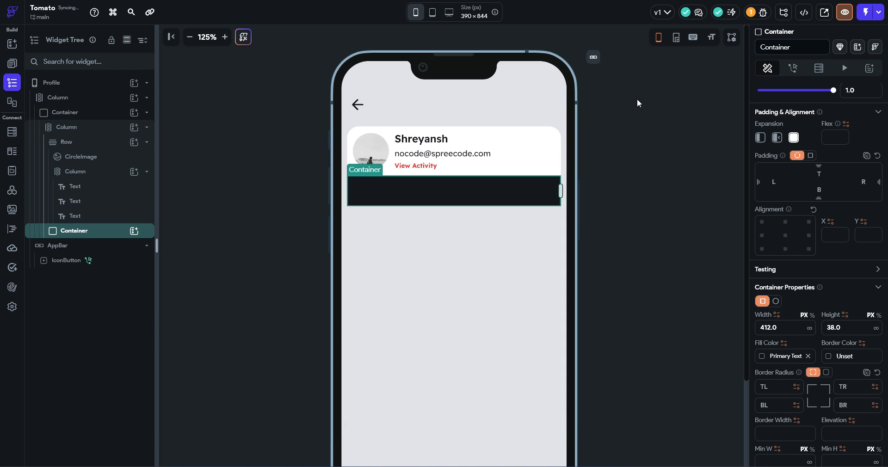
left_click(79, 116)
scroll(828, 370, "down", 2)
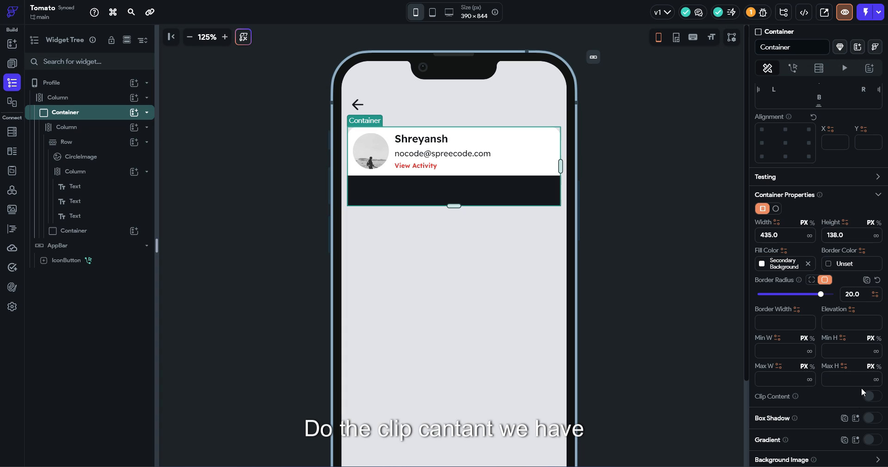
left_click(871, 398)
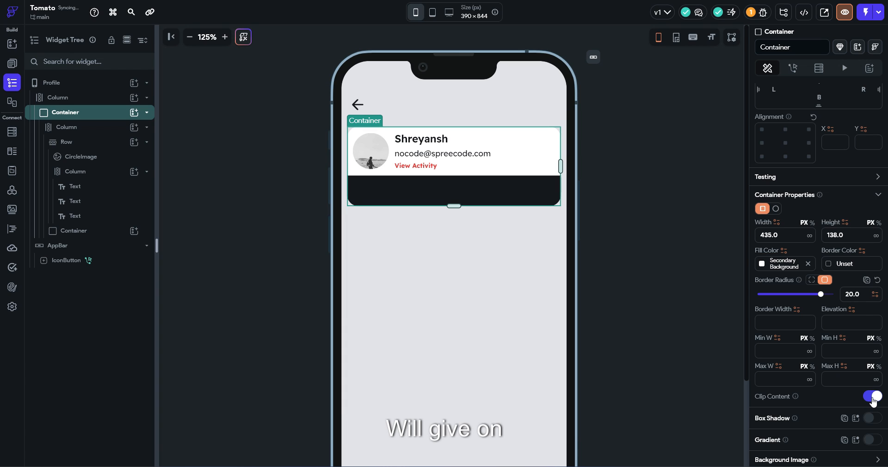
left_click(724, 290)
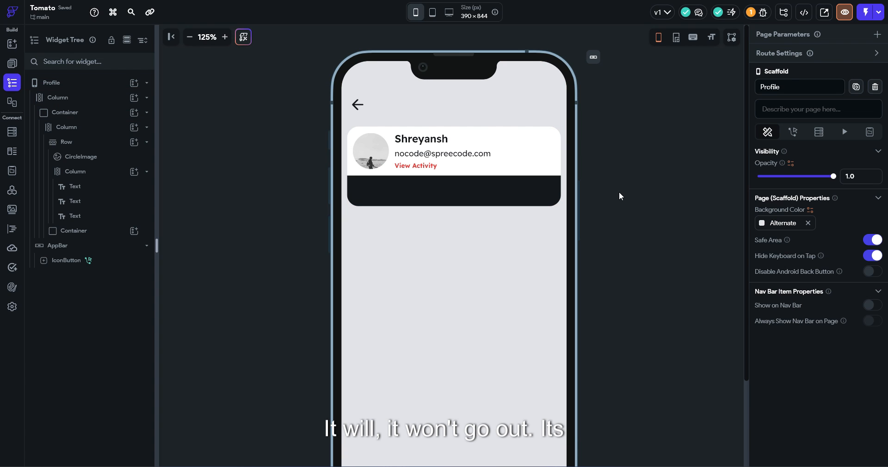
Set the card column's spacing to 10 and grow the outer container to 151 px high
left_click(447, 165)
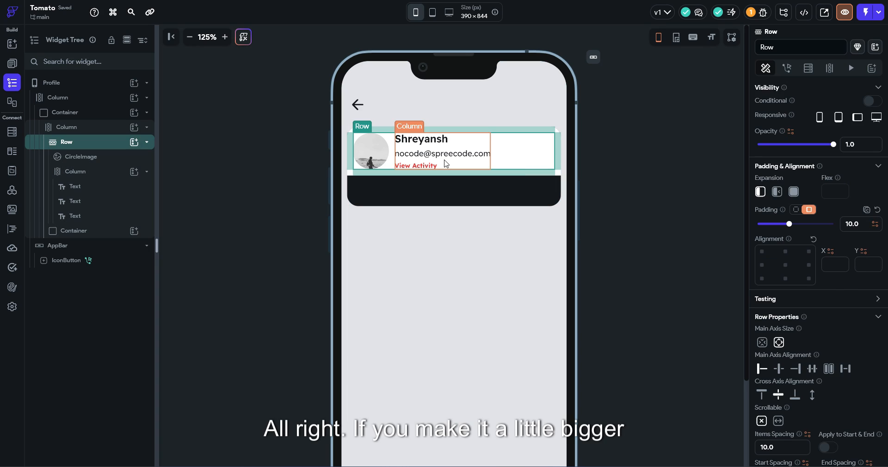
left_click(114, 116)
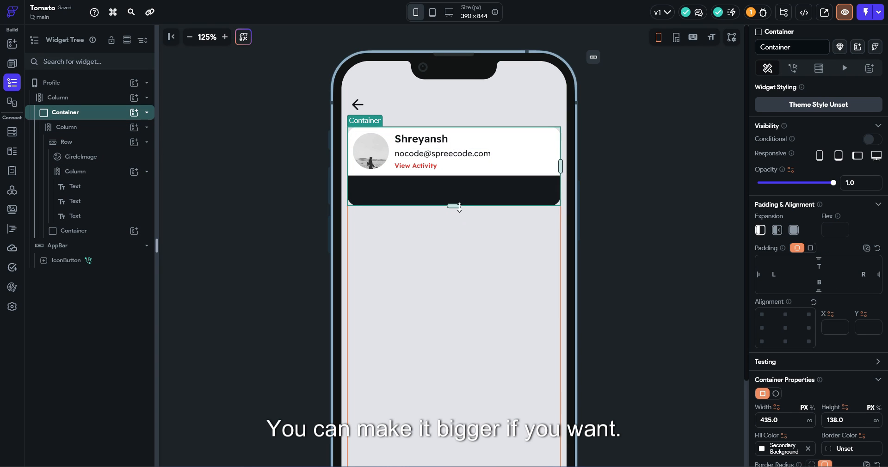
left_click_drag(454, 206, 453, 210)
left_click(523, 174)
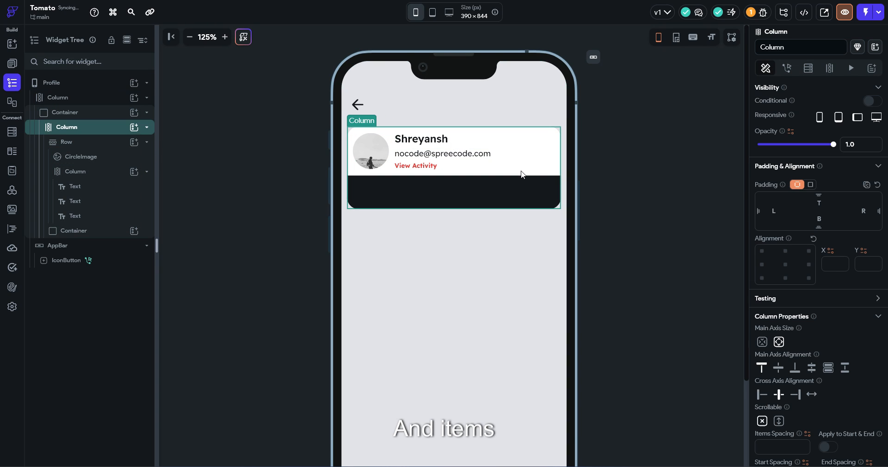
scroll(801, 405, "down", 1)
type("1")
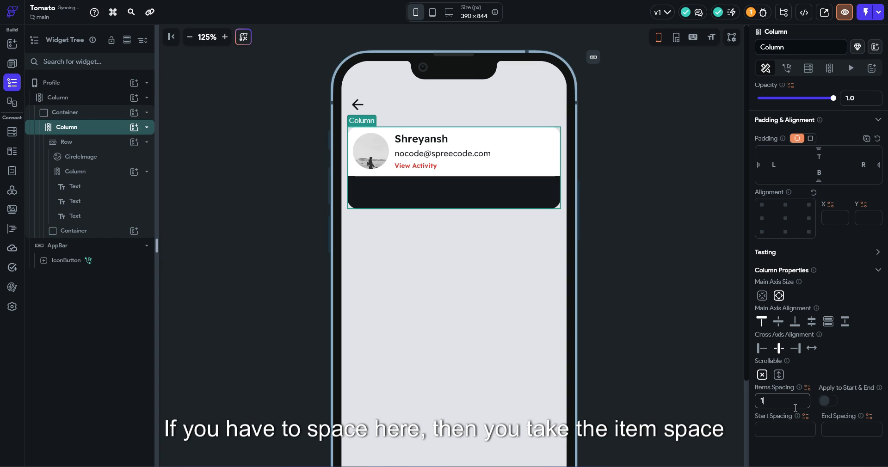
type("0")
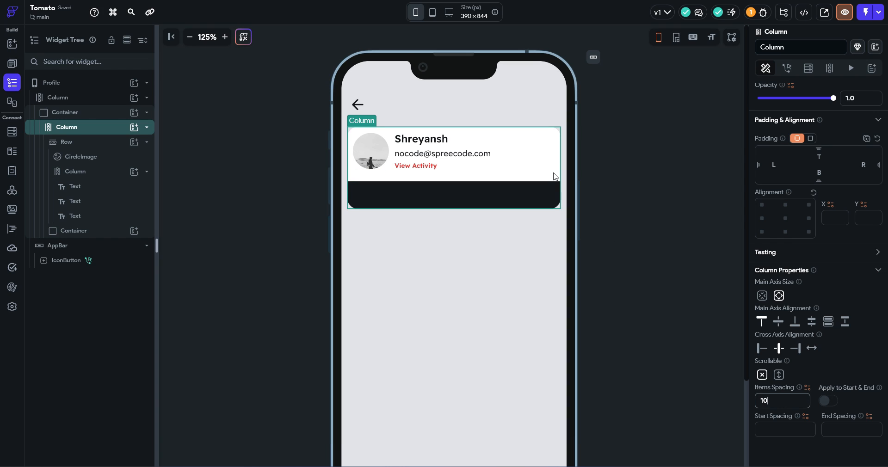
left_click(657, 191)
left_click(520, 193)
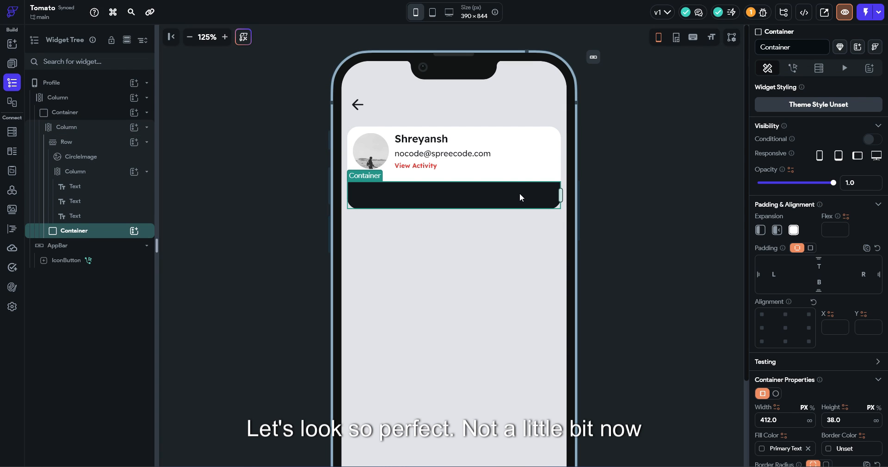
left_click(81, 114)
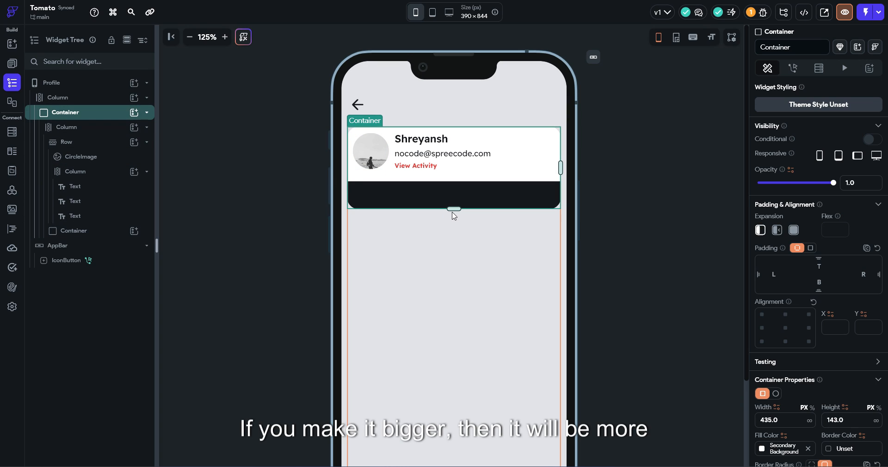
left_click_drag(452, 212, 441, 213)
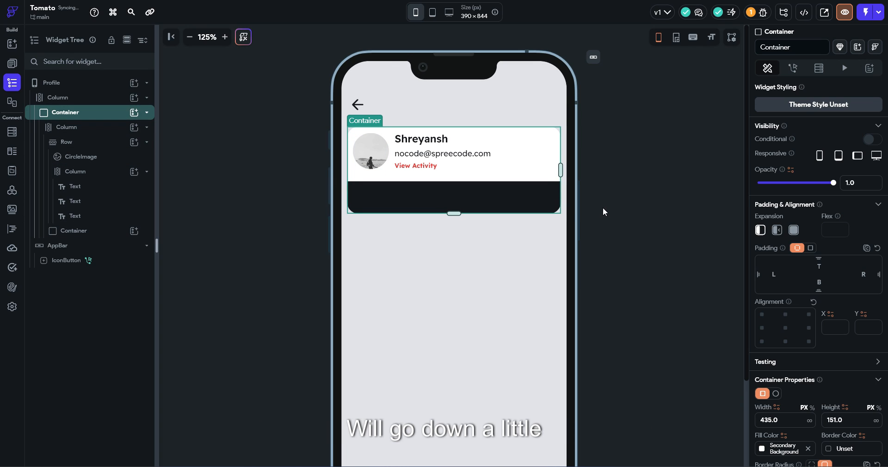
left_click(319, 176)
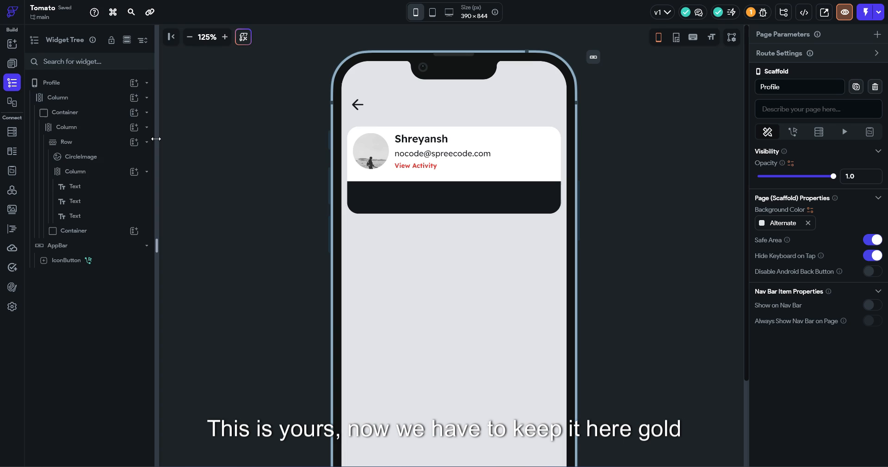
left_click(14, 48)
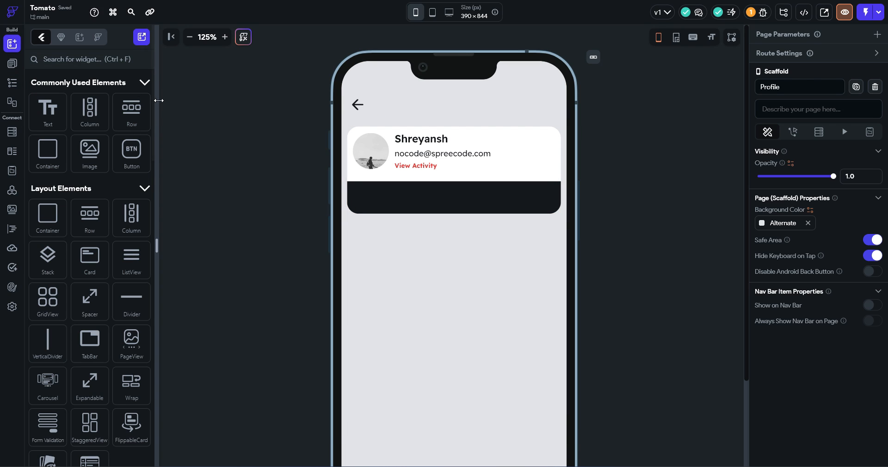
Drop a row with padding 10 into the card's dark strip
left_click_drag(126, 118, 405, 196)
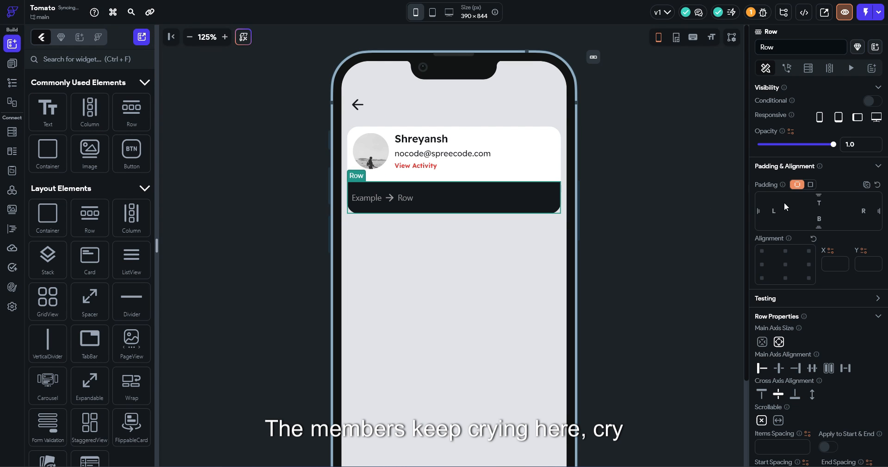
left_click(853, 201)
type("10")
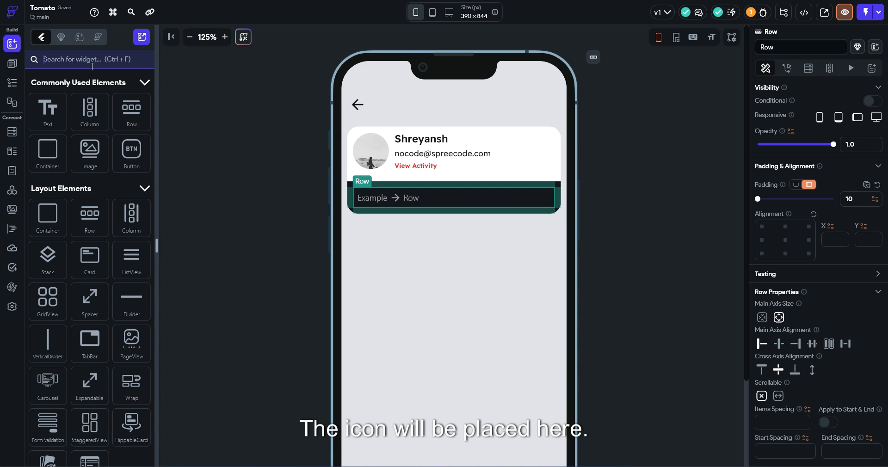
type("icon")
Add a yellow Font Awesome crown icon inside the new row
left_click_drag(48, 237, 370, 199)
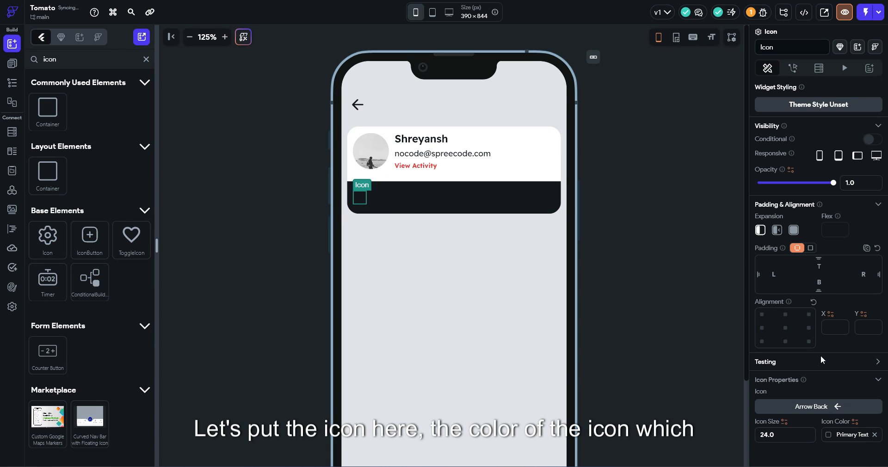
left_click(841, 433)
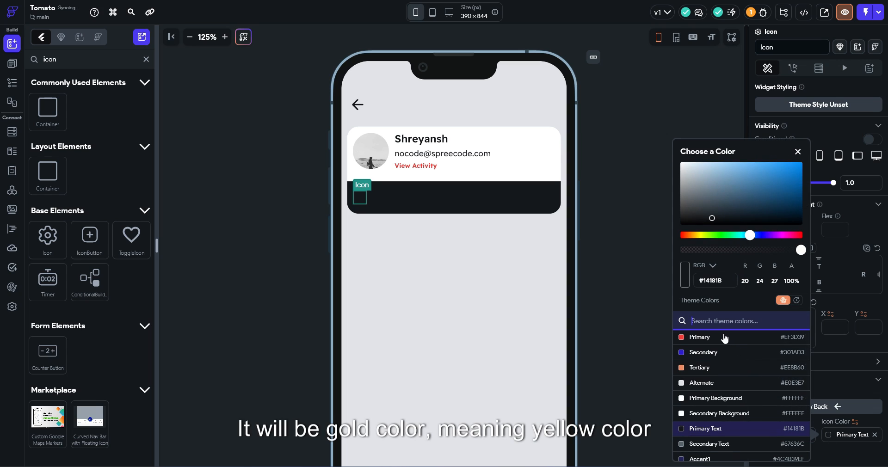
left_click_drag(736, 236, 700, 235)
left_click(749, 204)
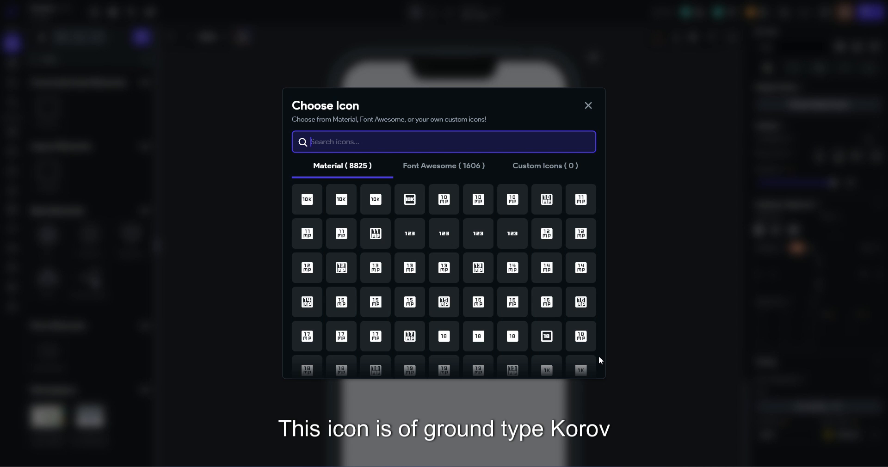
type("crown")
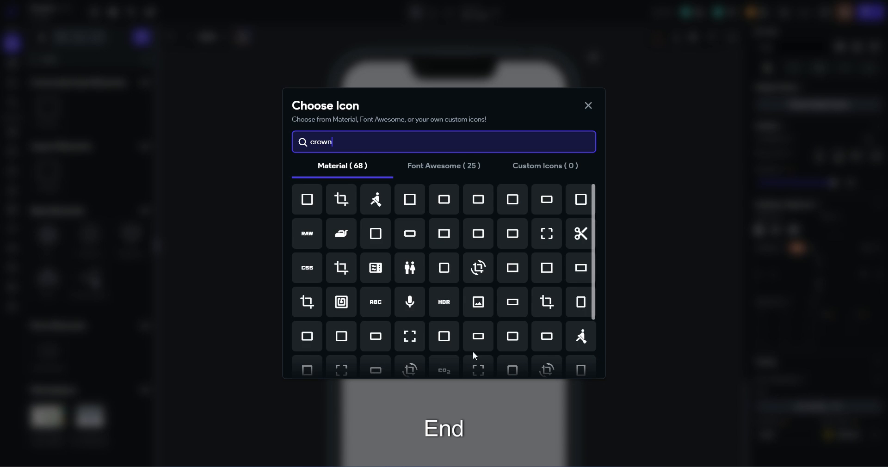
left_click(444, 172)
left_click(308, 199)
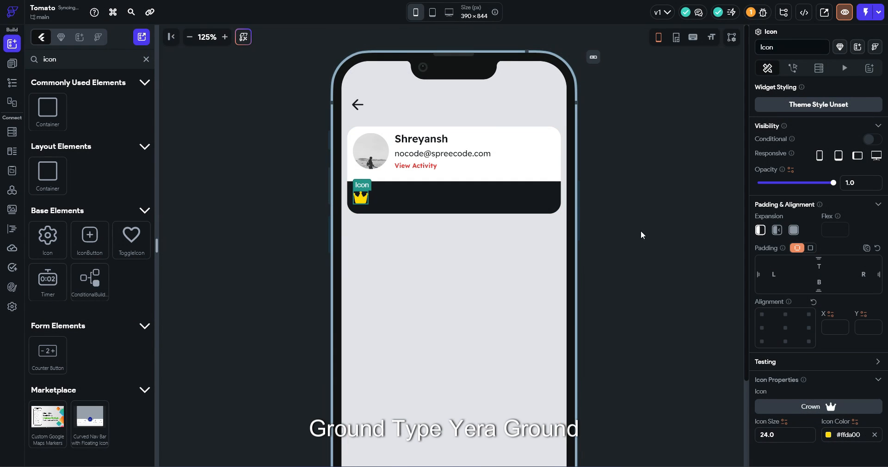
left_click(640, 231)
Copy the name text widget and paste it into the row beside the crown
left_click(431, 144)
key("ctrl+c")
left_click(422, 204)
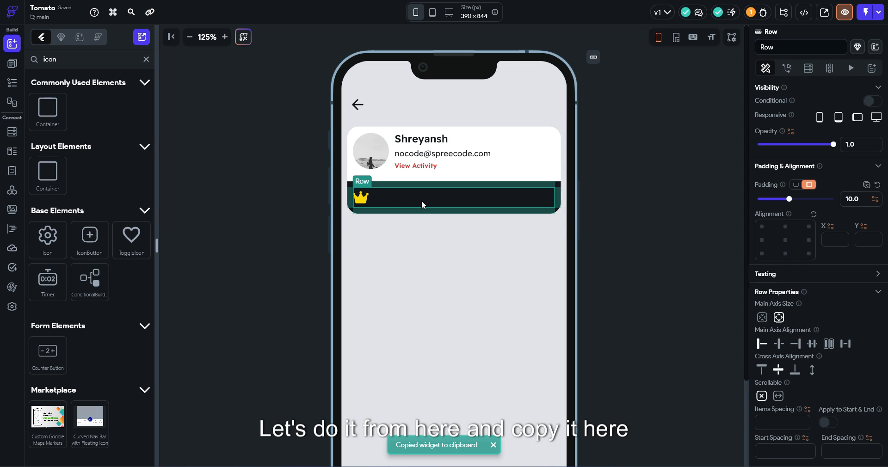
key("ctrl+v")
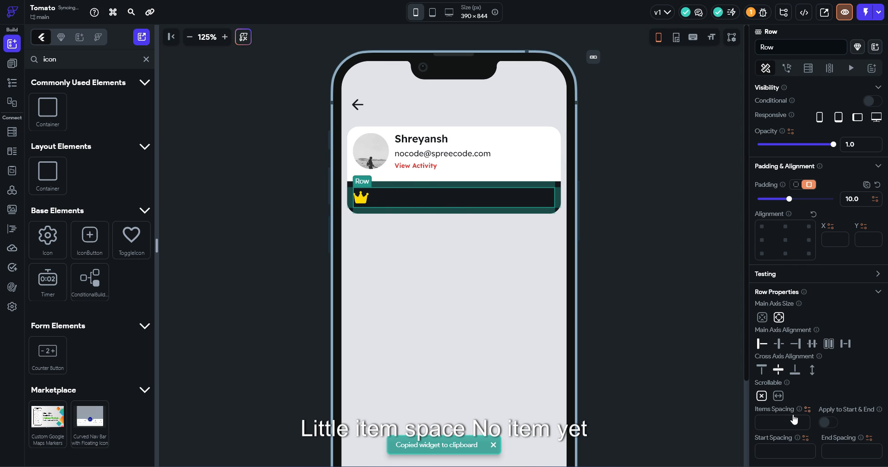
left_click(397, 196)
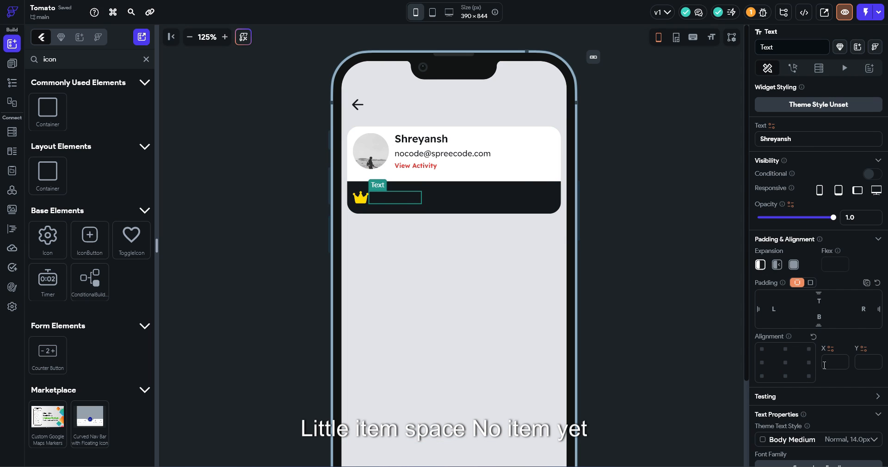
scroll(831, 428, "down", 2)
Change the pasted text to 'Gold Member' in the recent yellow #FFDA00
left_click(829, 426)
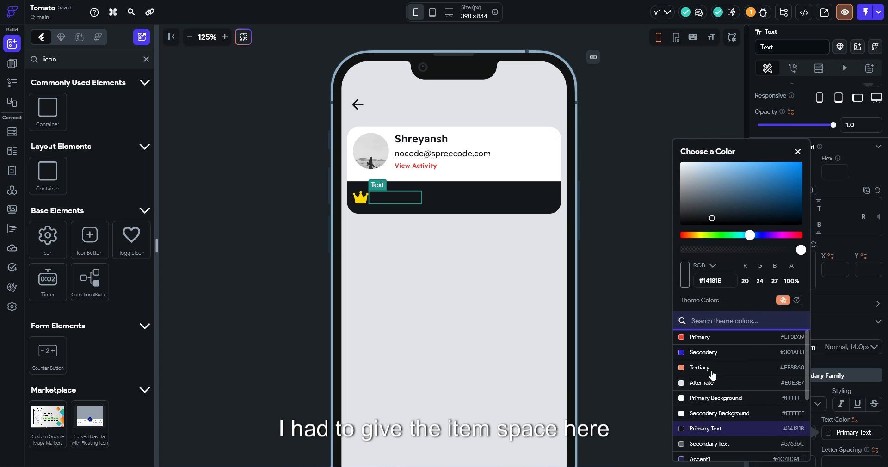
left_click(714, 399)
scroll(829, 149, "up", 3)
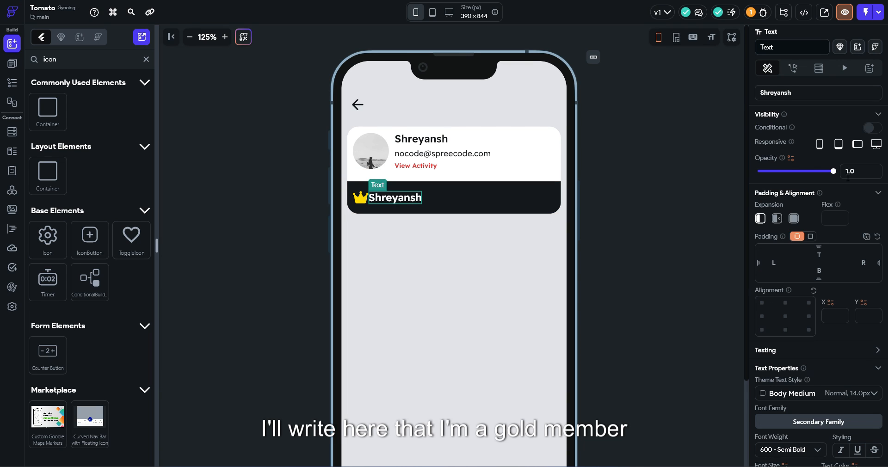
left_click_drag(817, 139, 656, 132)
type("Gol")
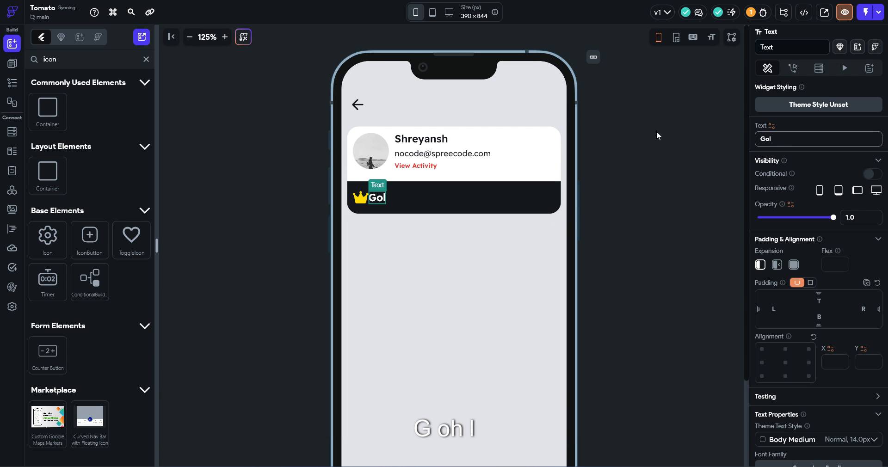
type("d Member")
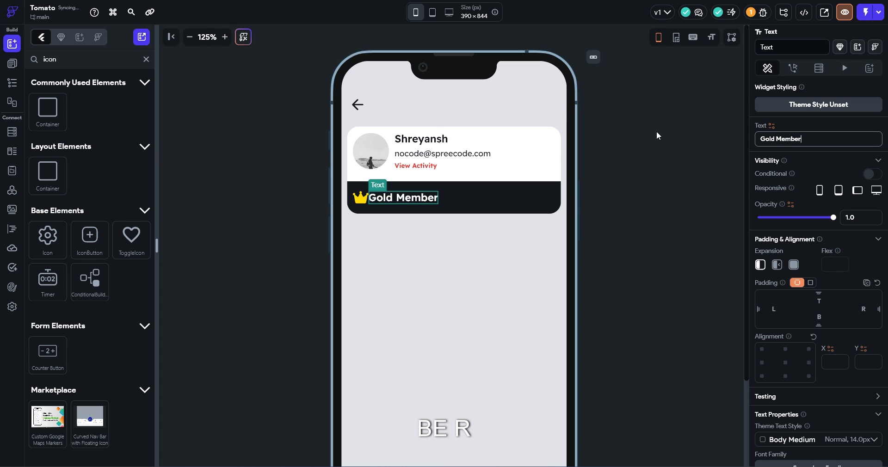
scroll(812, 285, "down", 3)
left_click(826, 385)
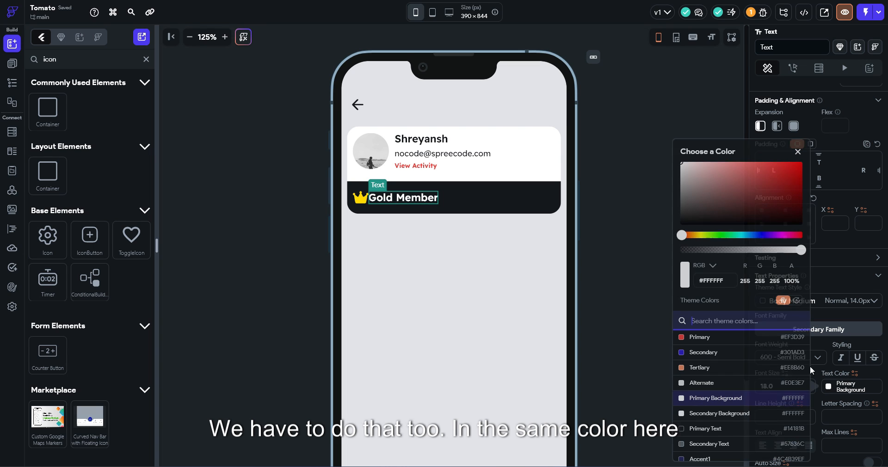
left_click(797, 300)
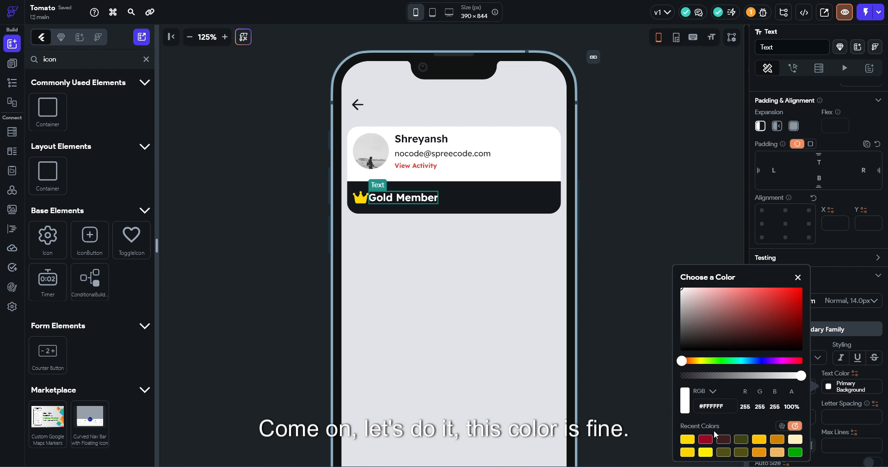
left_click(691, 440)
left_click(611, 181)
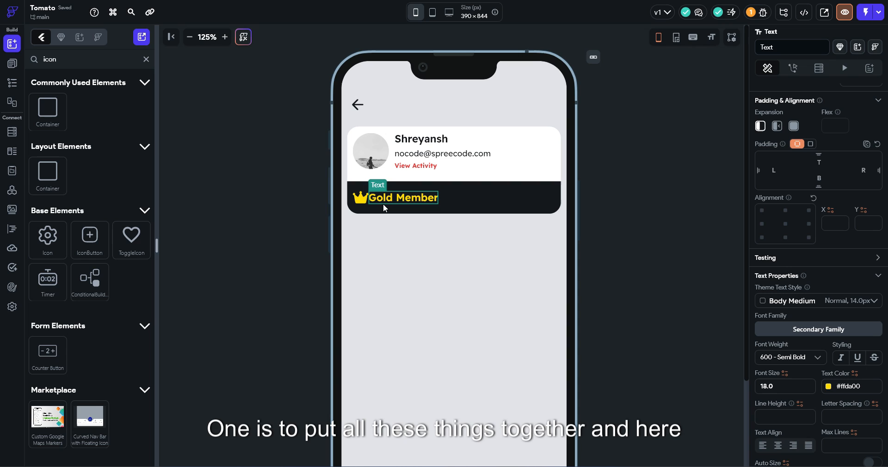
Add a Navigate Next Sharp arrow icon after the Gold Member text
left_click(146, 60)
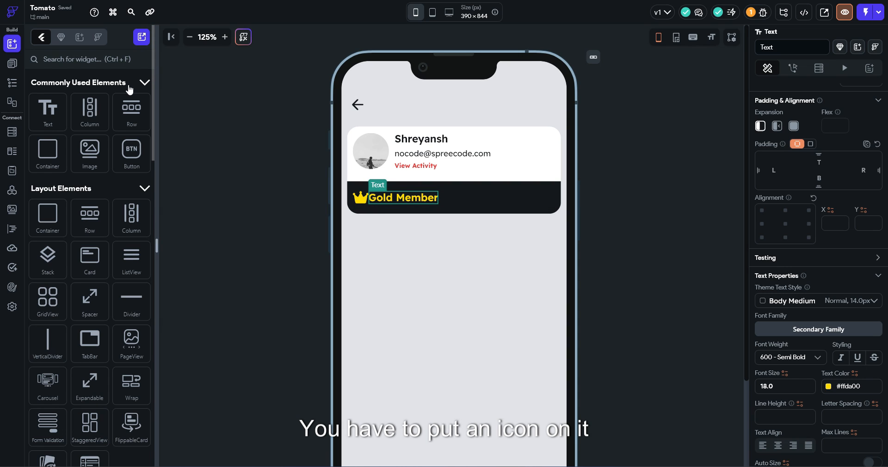
type("icon")
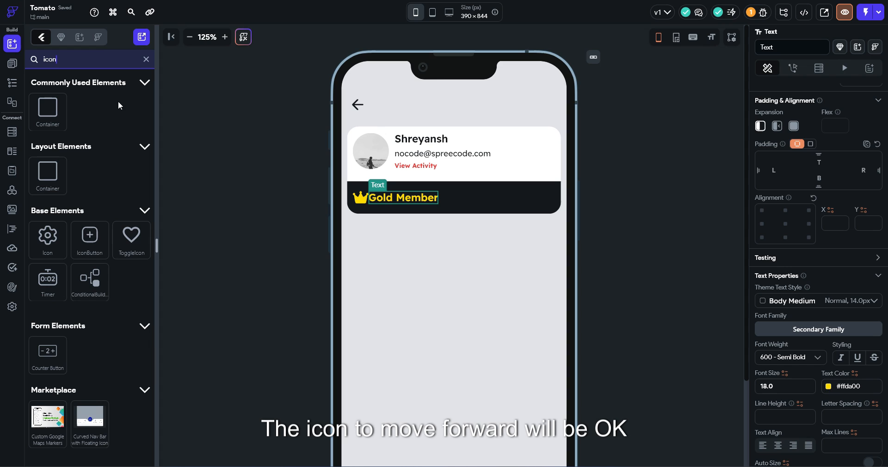
left_click_drag(47, 241, 447, 198)
left_click(780, 291)
type("next")
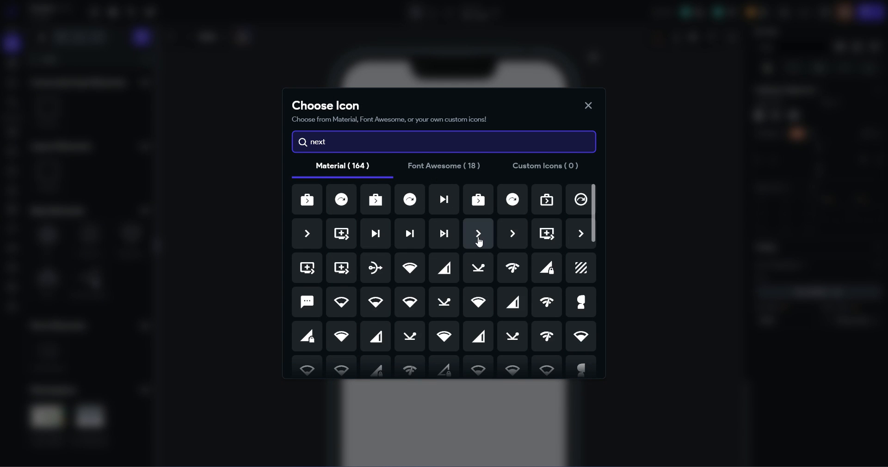
left_click(477, 233)
Colour the arrow icon white and try bottom-right and right-centre alignments
left_click(516, 198)
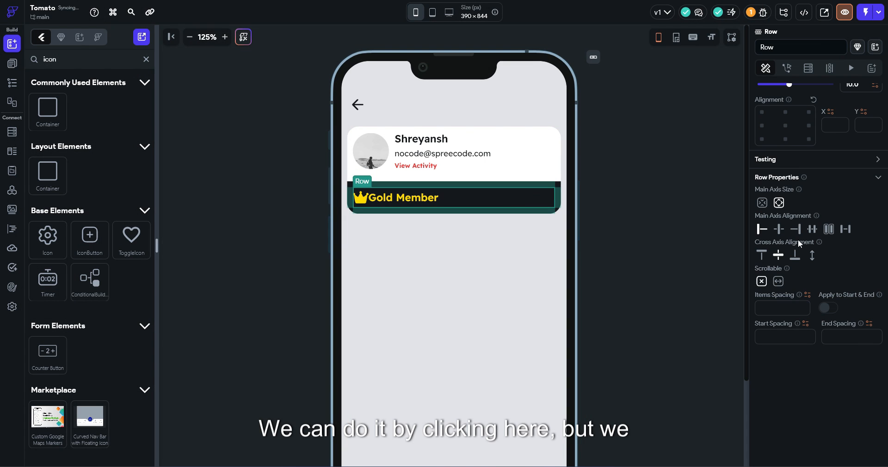
left_click(447, 198)
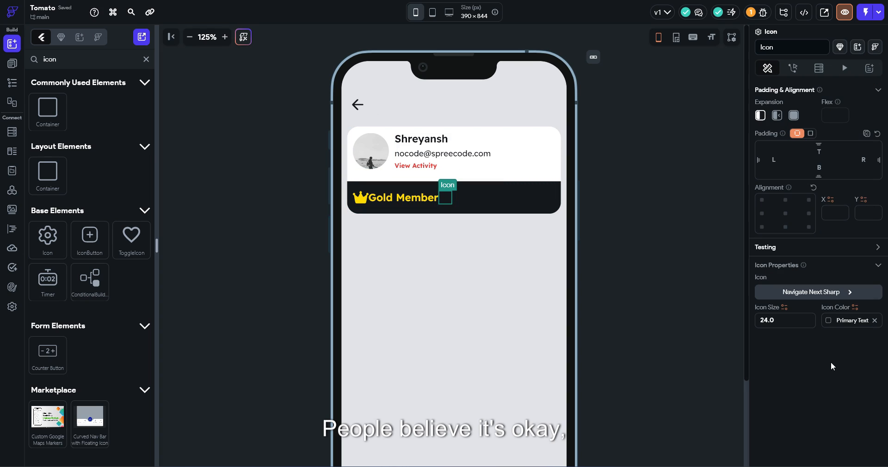
left_click(831, 368)
left_click(734, 399)
left_click(495, 204)
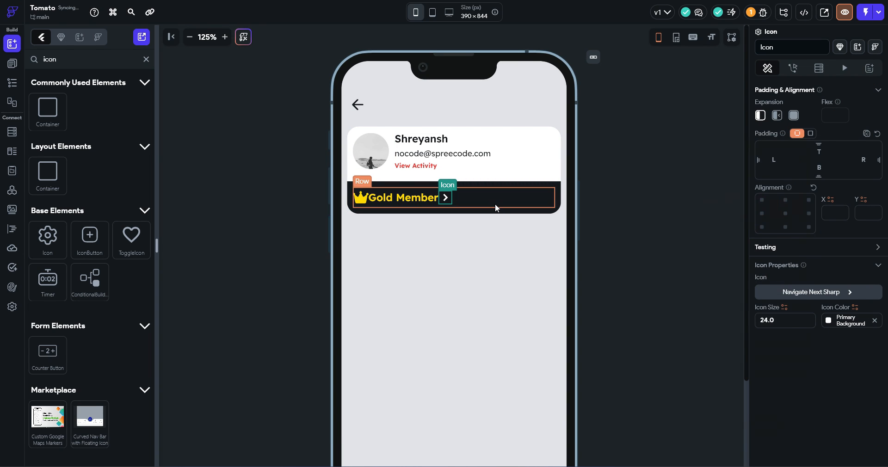
left_click(446, 198)
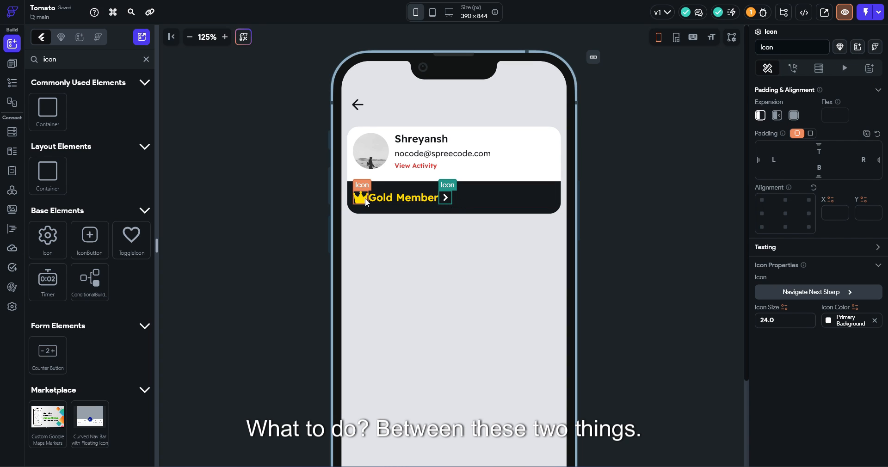
left_click(808, 226)
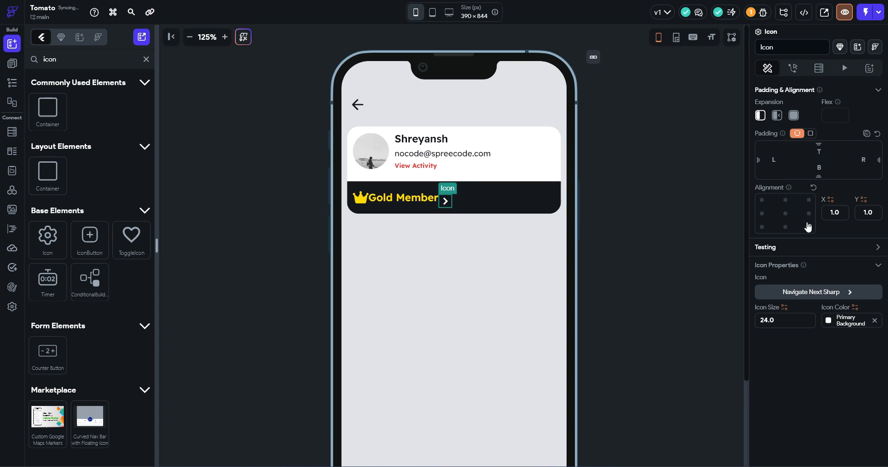
left_click(809, 213)
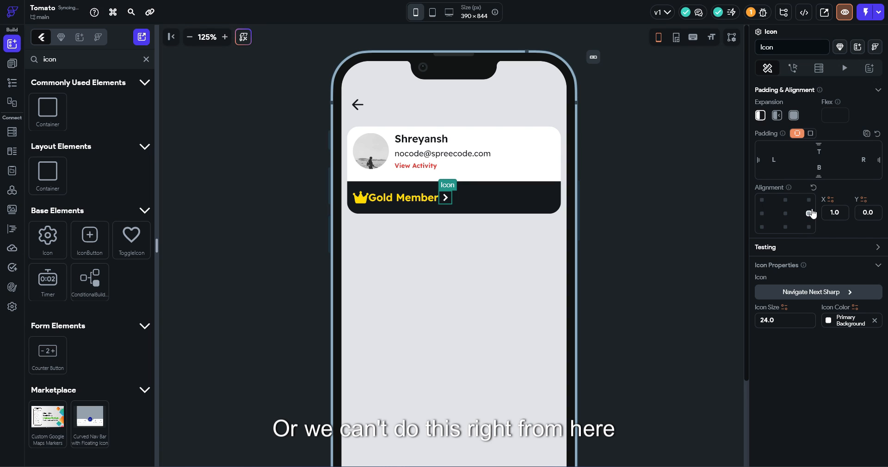
left_click(368, 200)
Group the crown and Gold Member text in a Wrap, and set the strip's row to Space Between
right_click(368, 198)
left_click(387, 209)
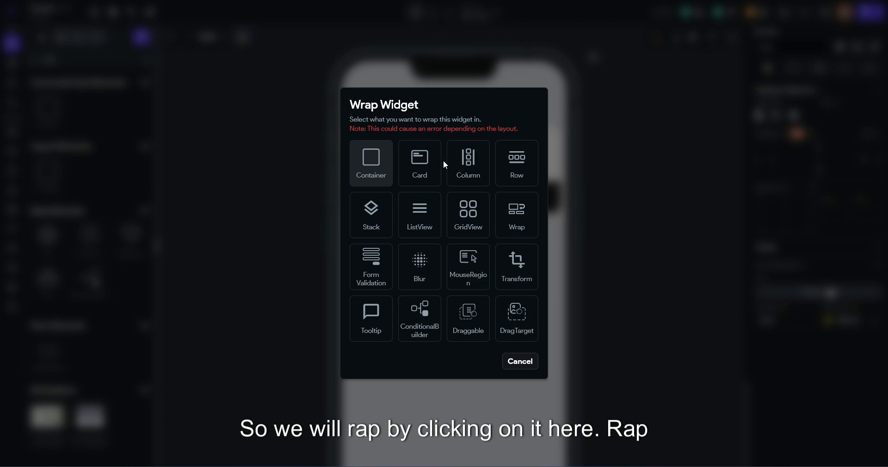
left_click(516, 215)
left_click_drag(374, 198, 367, 199)
left_click_drag(431, 199, 418, 199)
left_click(491, 202)
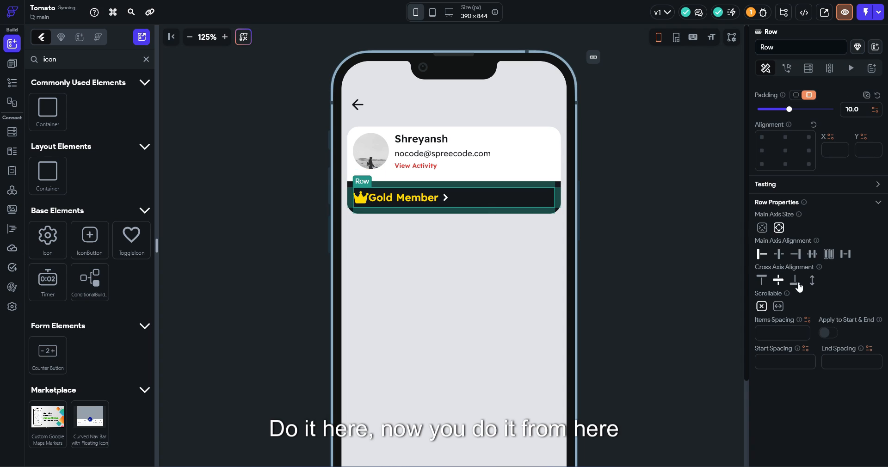
left_click(845, 256)
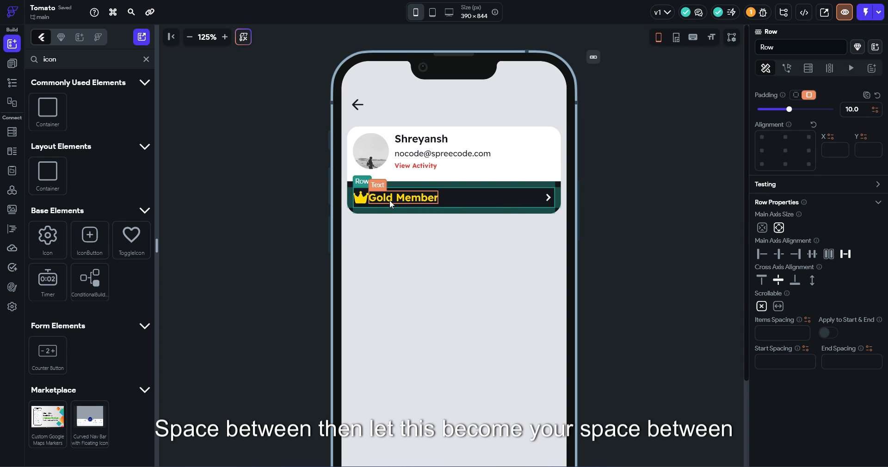
Give the crown-and-label Wrap spacing 10 and centre its run, main and cross alignment
left_click(368, 203)
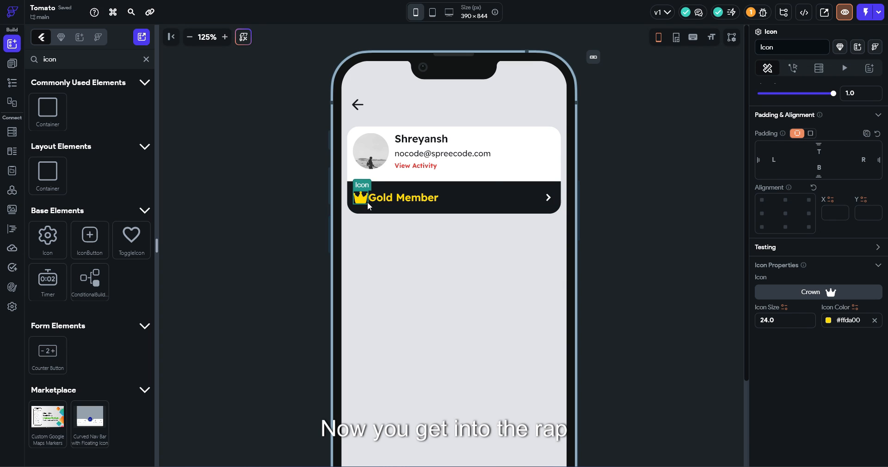
right_click(368, 203)
left_click(412, 372)
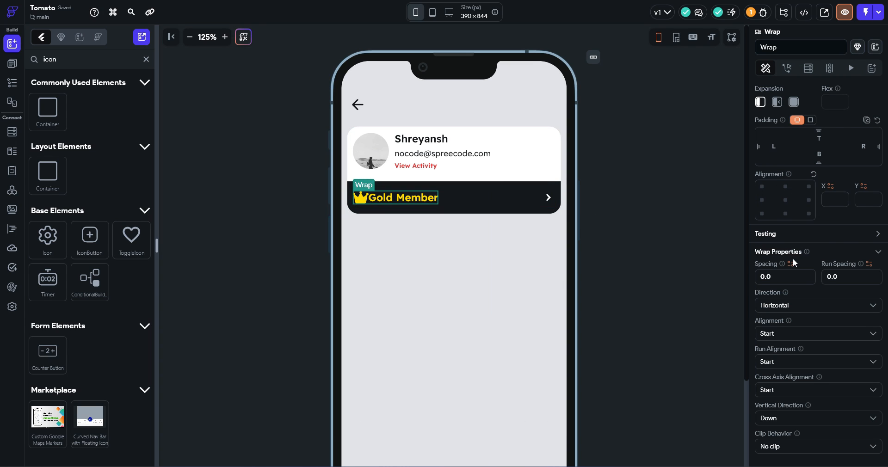
left_click(758, 274)
type("1")
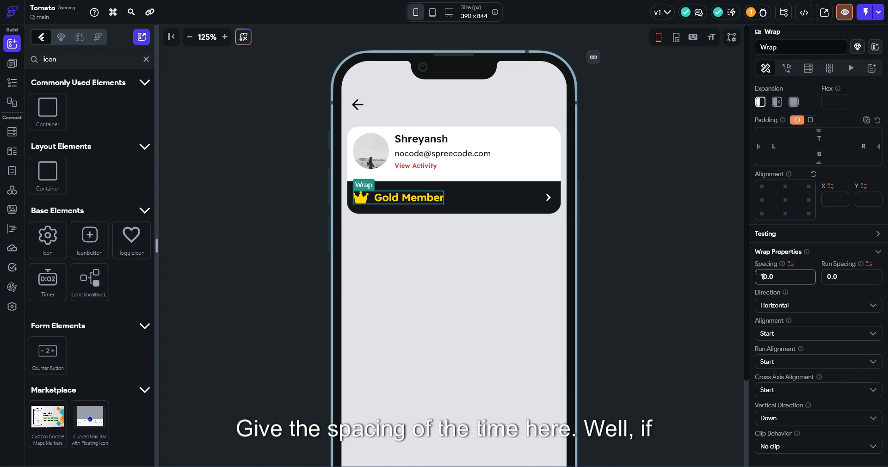
left_click(790, 364)
left_click(788, 389)
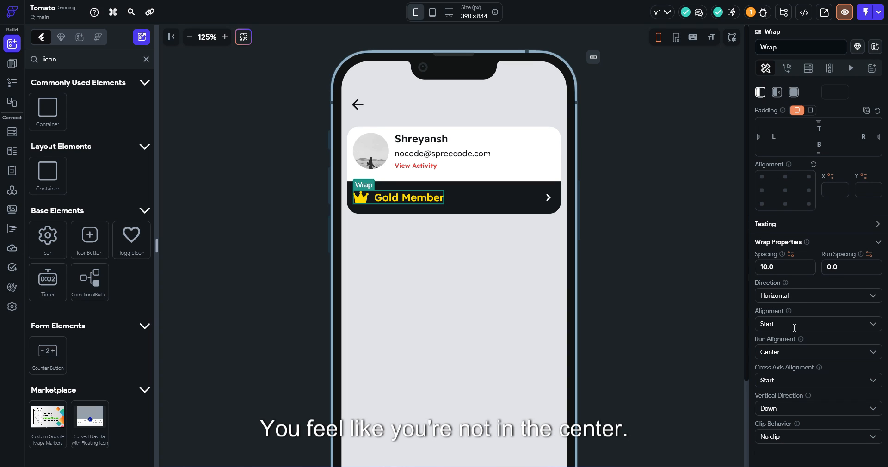
left_click(794, 325)
left_click(795, 360)
left_click(798, 382)
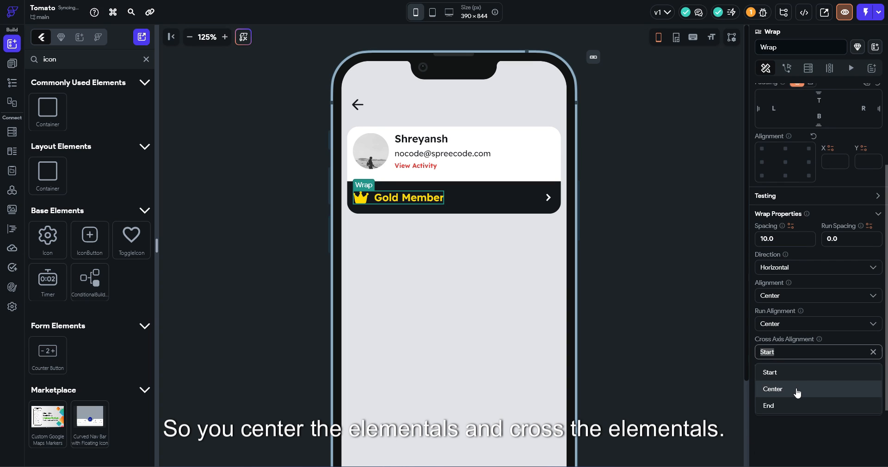
left_click(796, 389)
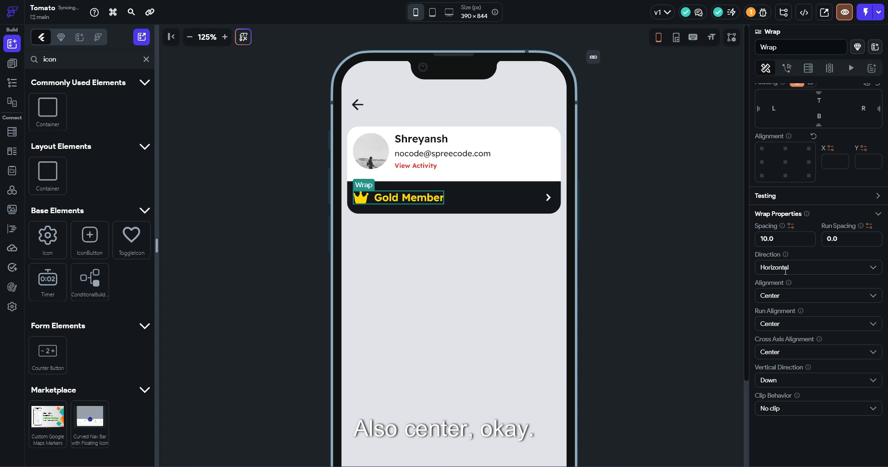
Colour the chevron at the strip's right end yellow (#ffda00)
left_click(611, 240)
left_click(546, 198)
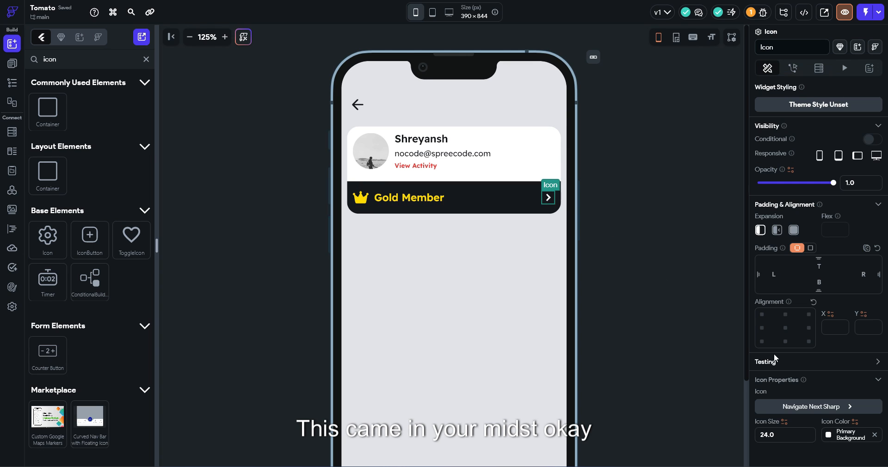
left_click(833, 435)
scroll(740, 393, "down", 3)
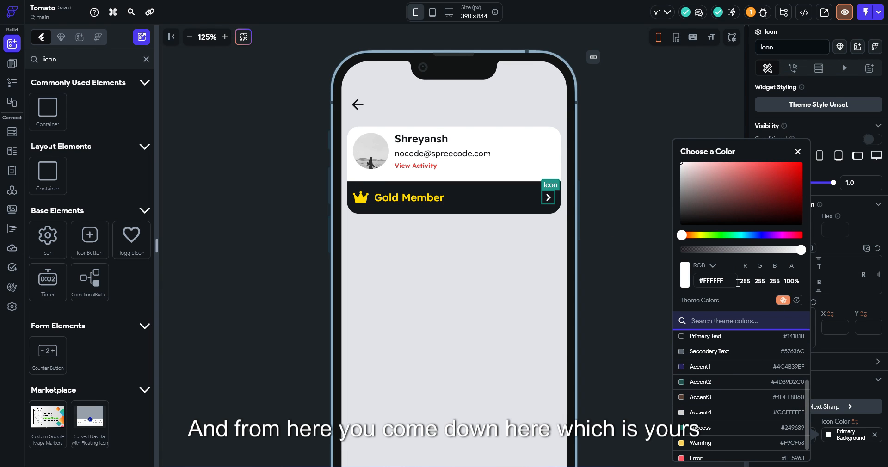
left_click(797, 300)
left_click(687, 442)
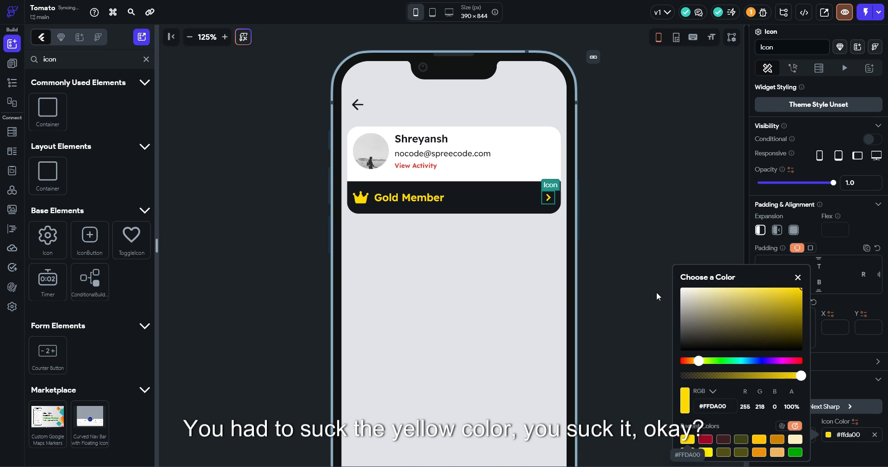
left_click(658, 294)
Add a Column below the Gold Member strip and set its Expansion to Expanded
left_click(189, 37)
left_click(189, 37)
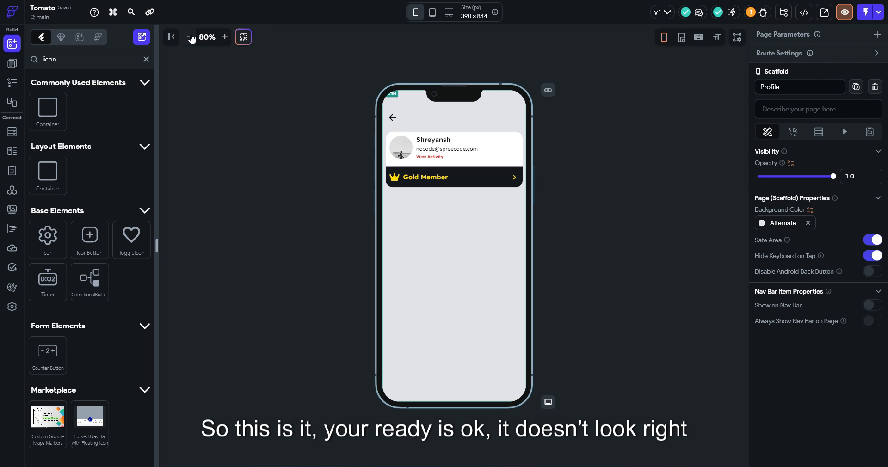
left_click(225, 37)
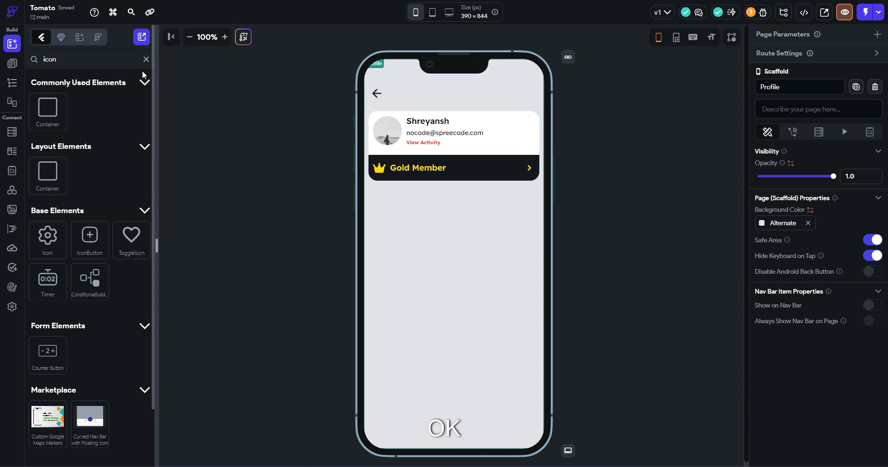
left_click(146, 59)
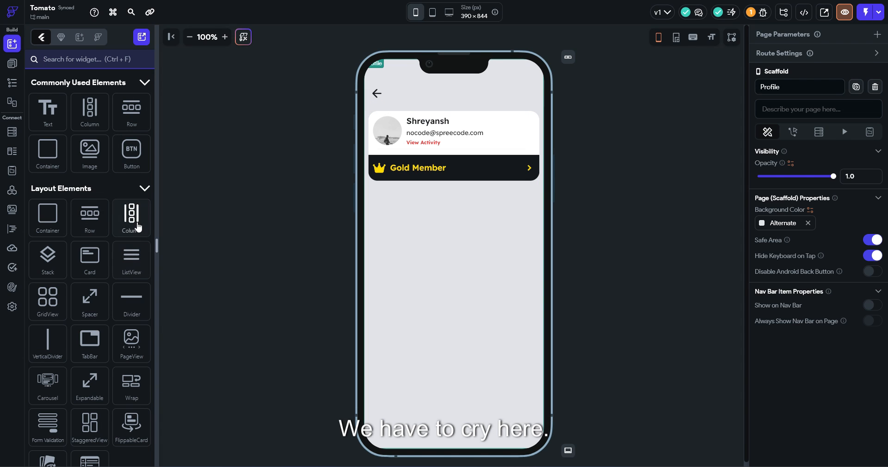
left_click_drag(89, 217, 393, 209)
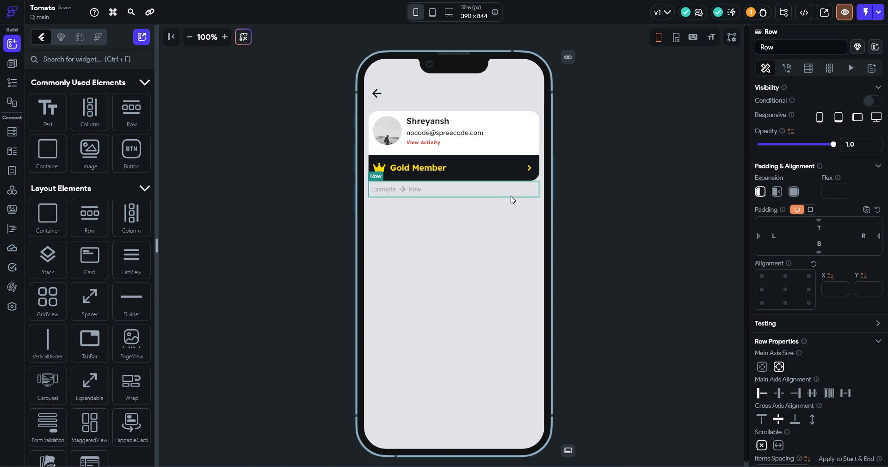
key("Delete")
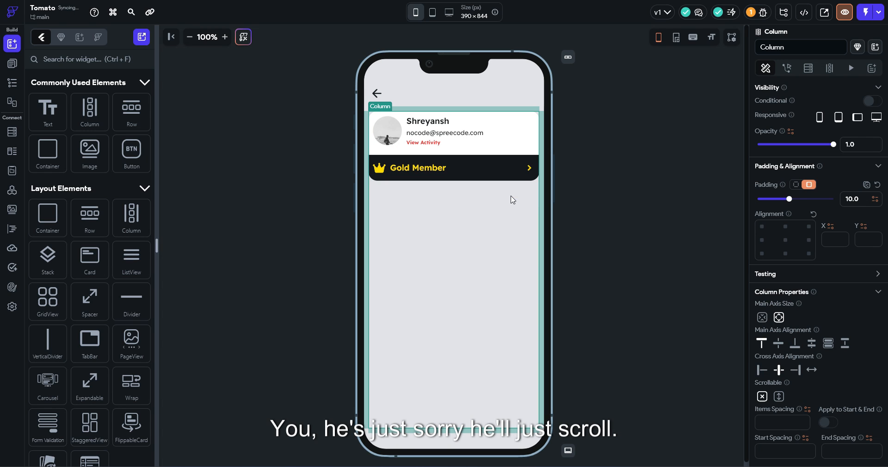
left_click_drag(105, 130, 453, 199)
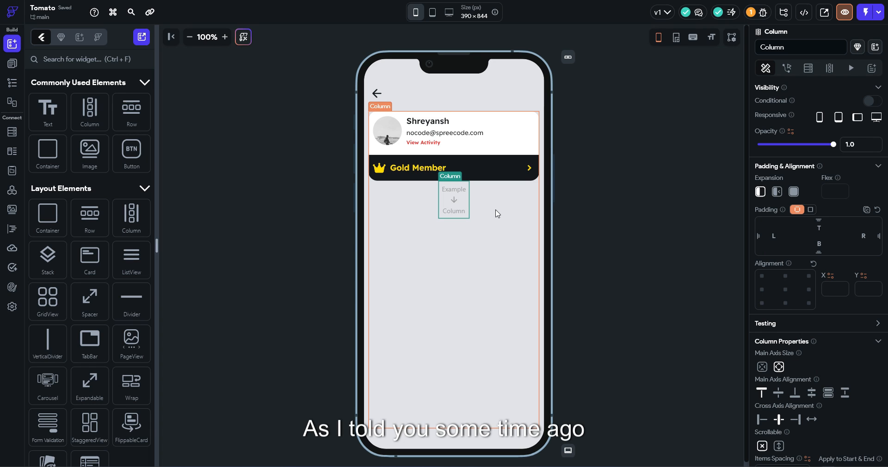
left_click(496, 212)
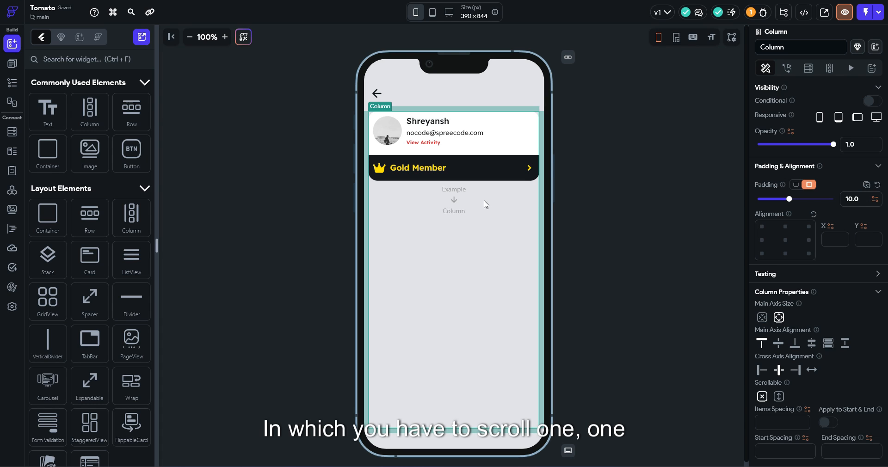
left_click(452, 199)
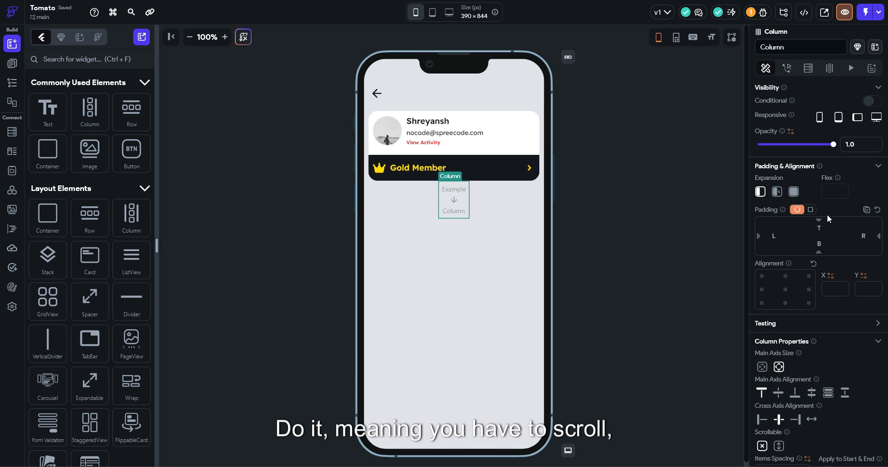
left_click(796, 196)
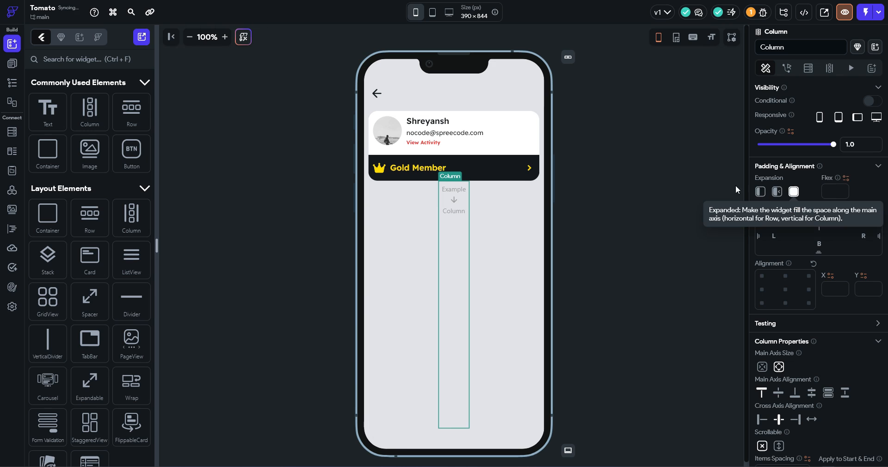
Set the page's outer column Items Spacing to 10
left_click(511, 202)
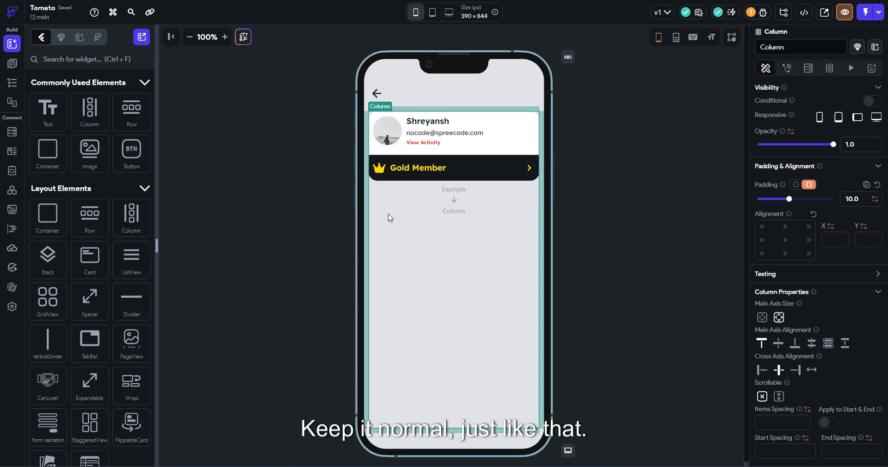
left_click(449, 221)
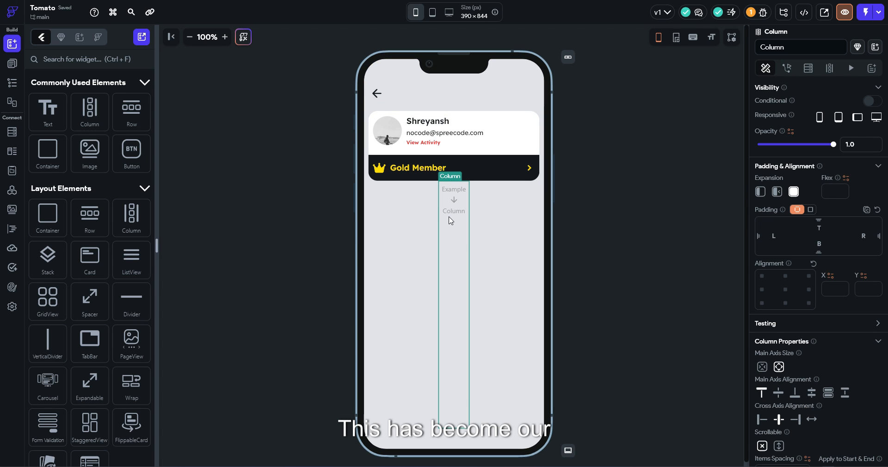
left_click(494, 248)
left_click(793, 420)
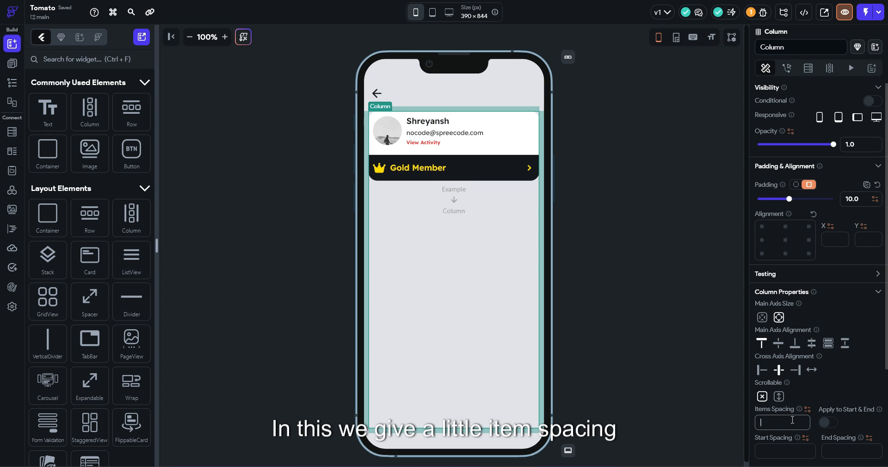
type("10")
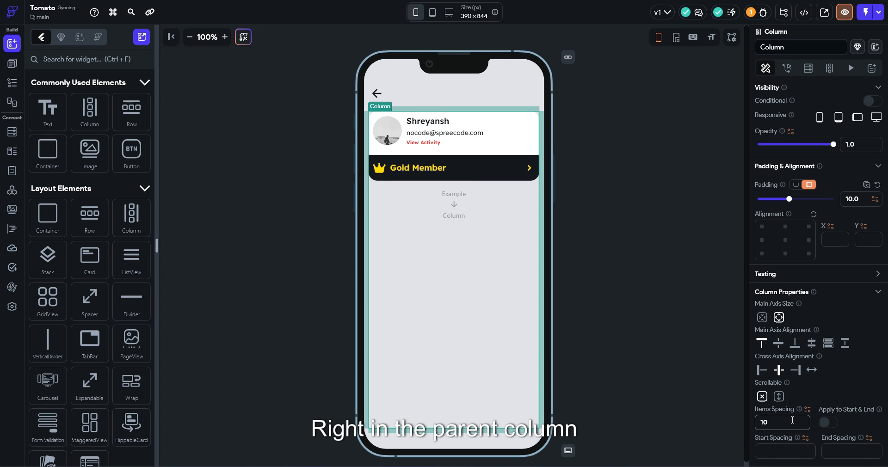
left_click(461, 276)
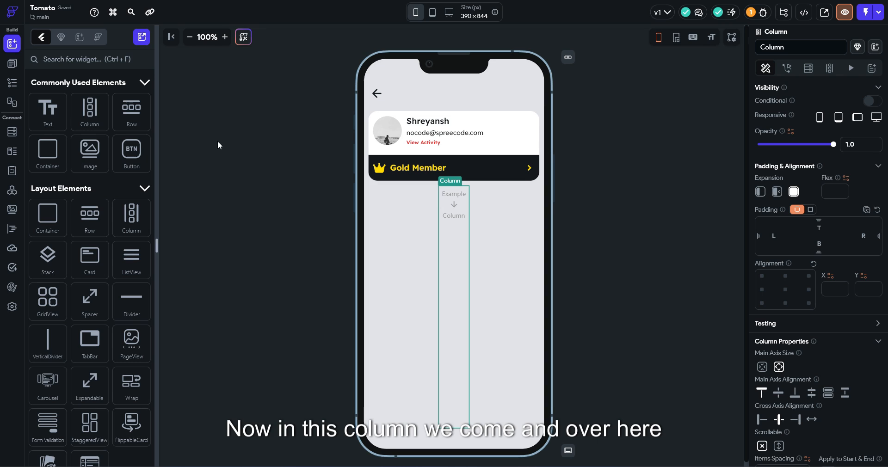
Add a row inside the new column holding two full-width containers side by side
left_click_drag(131, 111, 447, 198)
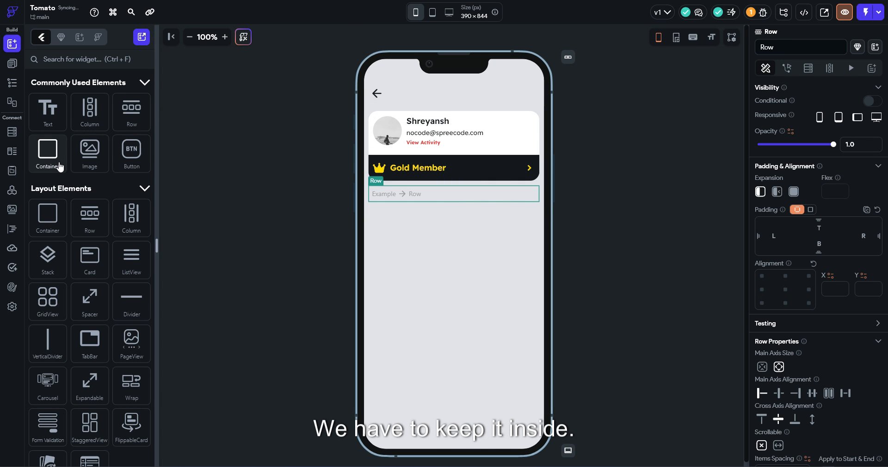
left_click_drag(60, 166, 395, 207)
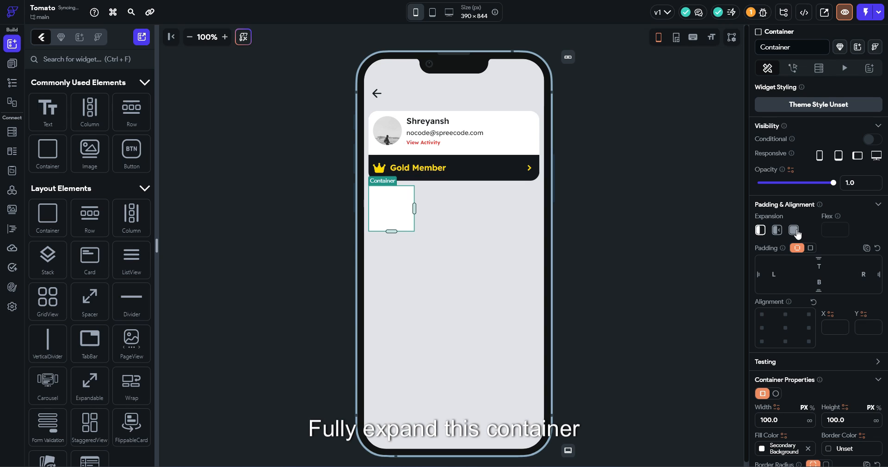
left_click(793, 230)
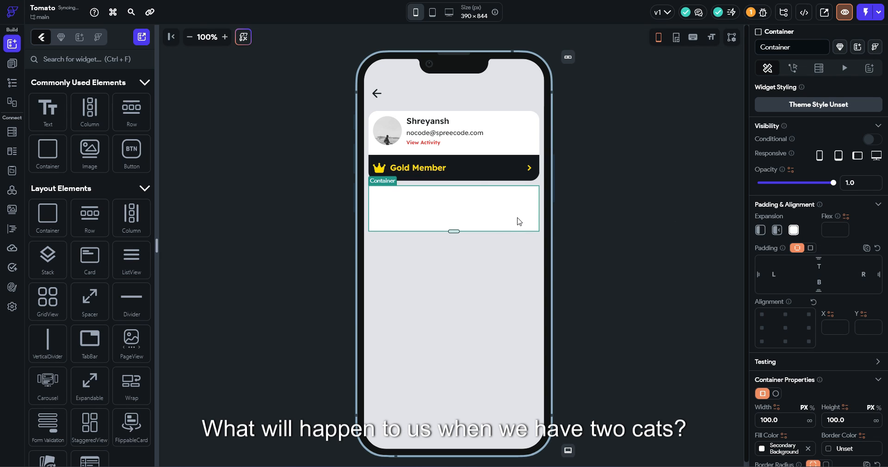
key("ctrl+d")
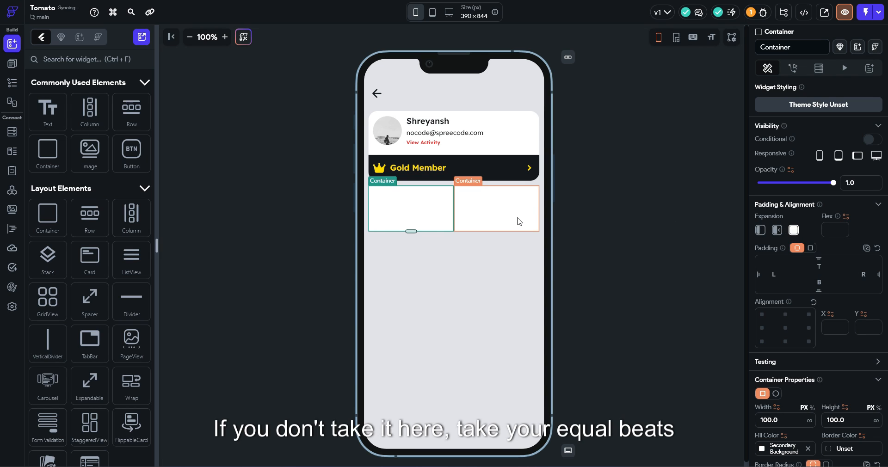
Set the tiles' row Items Spacing to 20
right_click(461, 199)
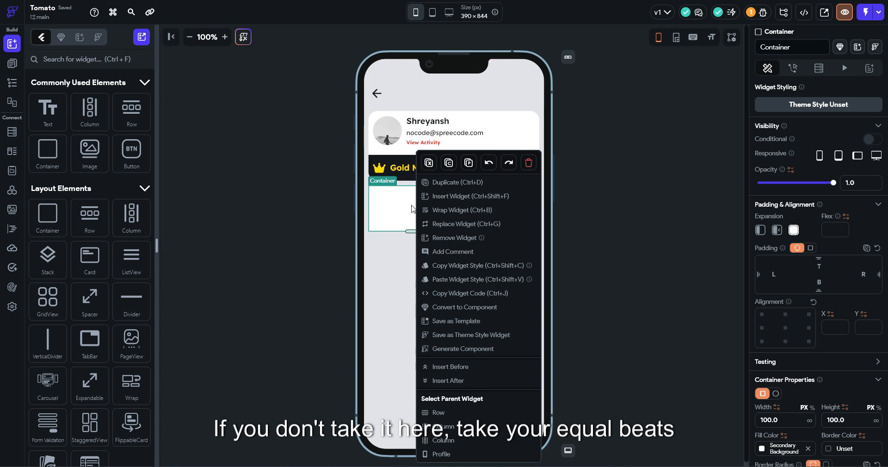
left_click(478, 414)
scroll(792, 310, "down", 5)
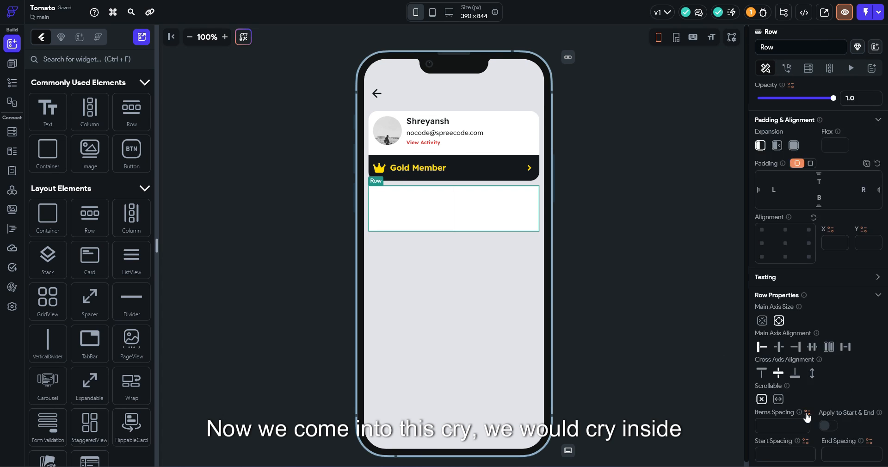
left_click(787, 292)
type("20")
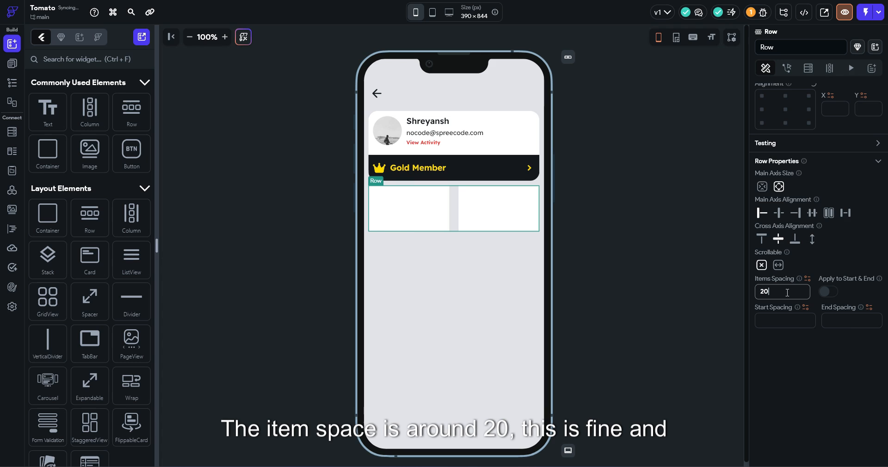
Round both tiles' corners with a uniform border radius of 20
left_click(383, 212)
left_click(512, 202, "shift")
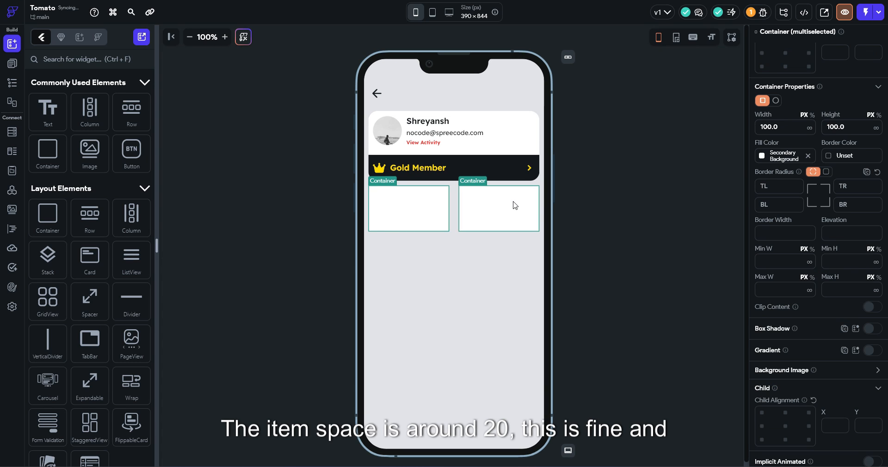
left_click(826, 172)
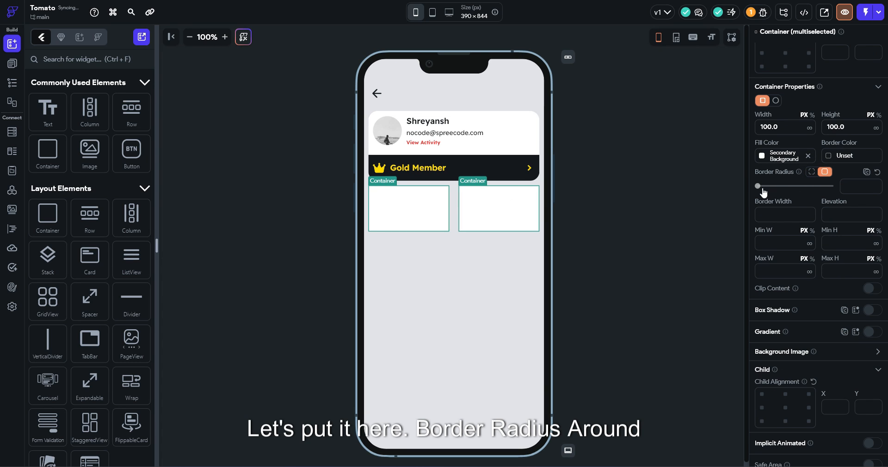
left_click_drag(763, 191, 825, 187)
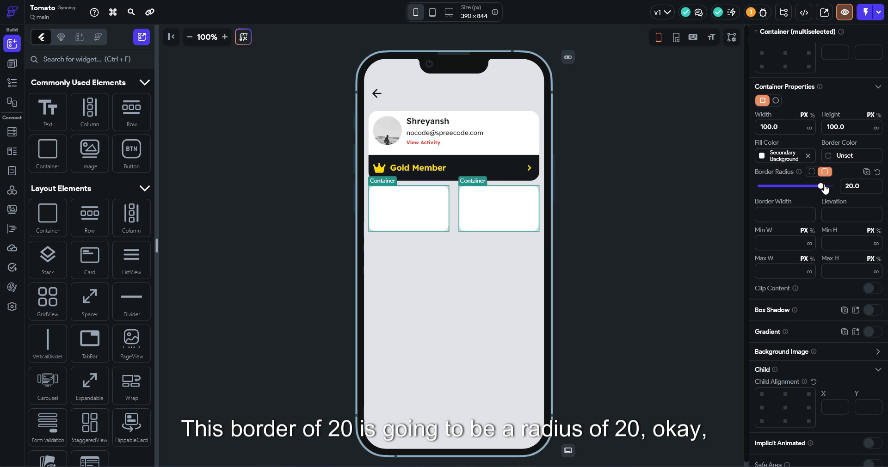
left_click(636, 206)
Put a Column in each tile and give both Columns 10 padding
left_click(430, 207)
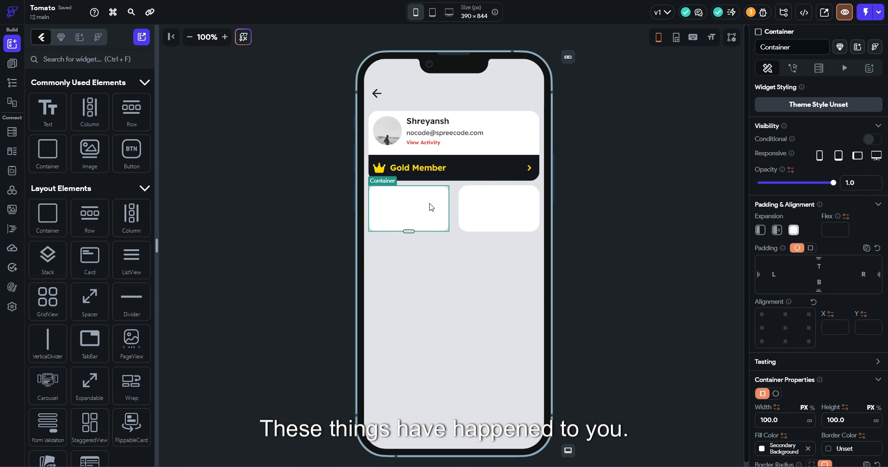
left_click_drag(89, 111, 432, 221)
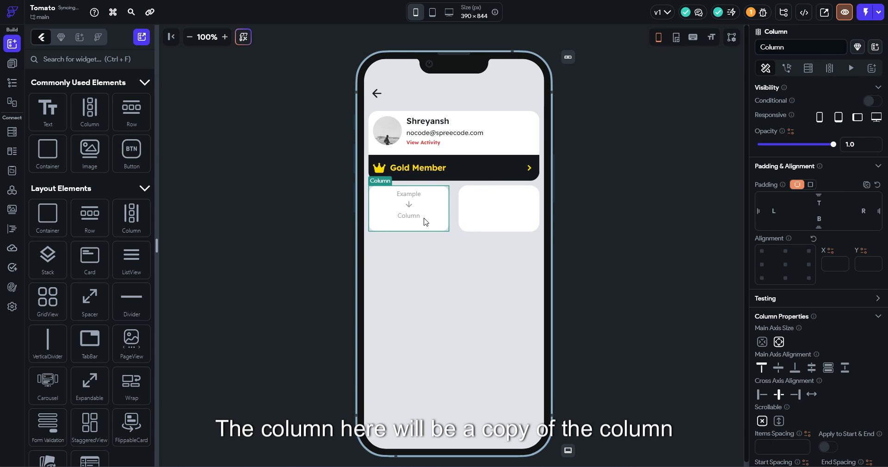
key("ctrl+c")
left_click(528, 213)
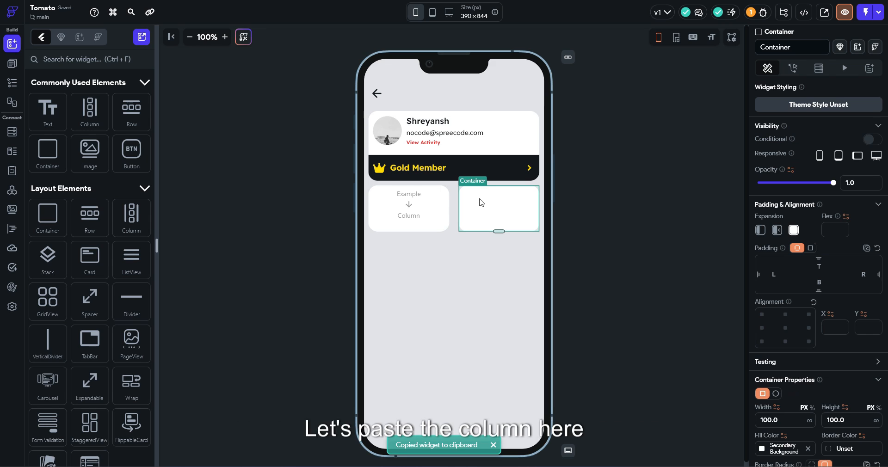
key("ctrl+v")
left_click(530, 213, "shift")
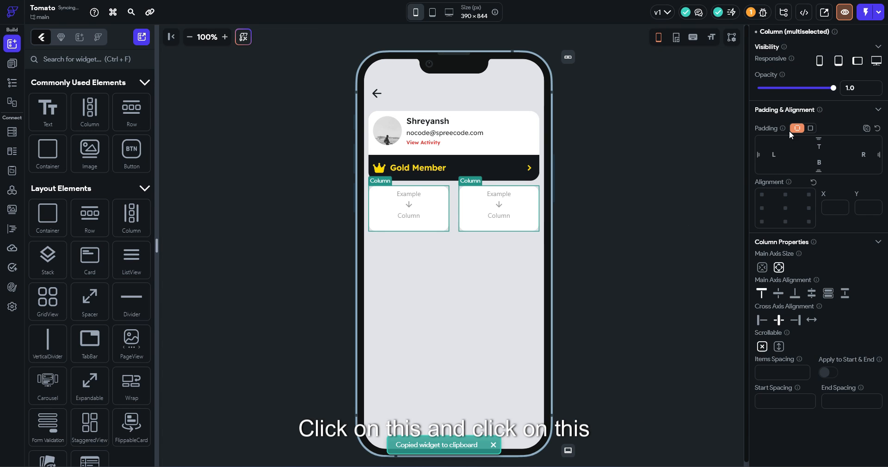
left_click(809, 128)
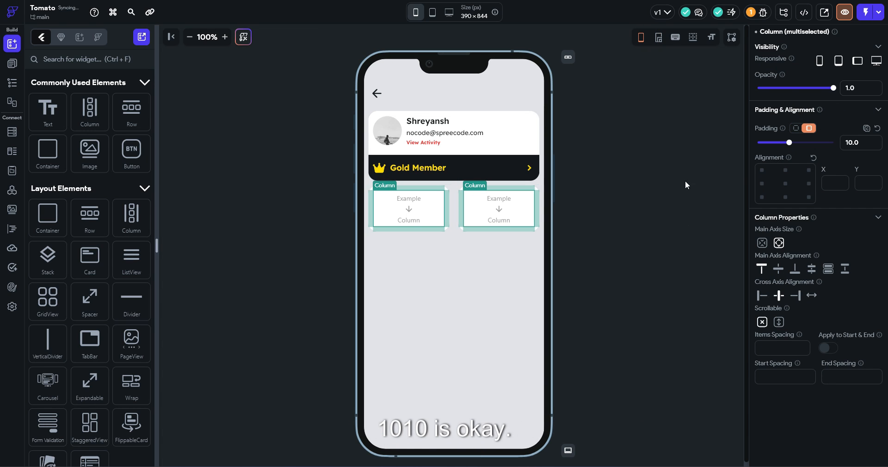
left_click(648, 192)
Add an icon button to the tile Columns and left-align the first Column's contents
left_click(97, 52)
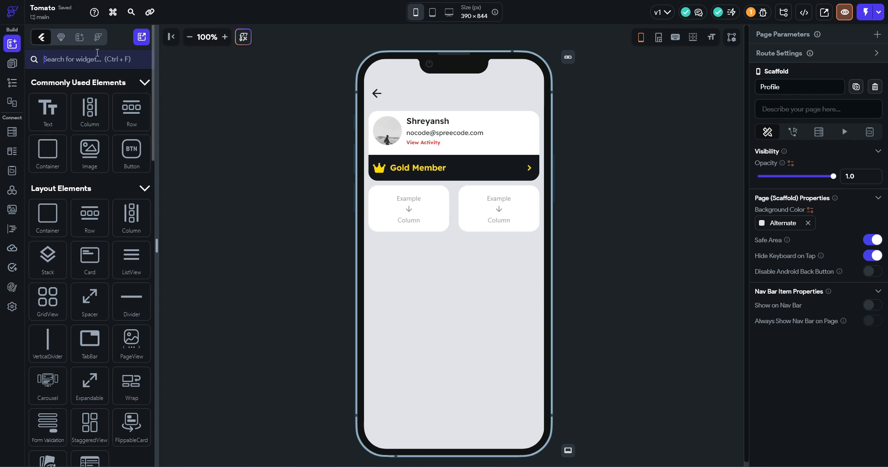
type("icon")
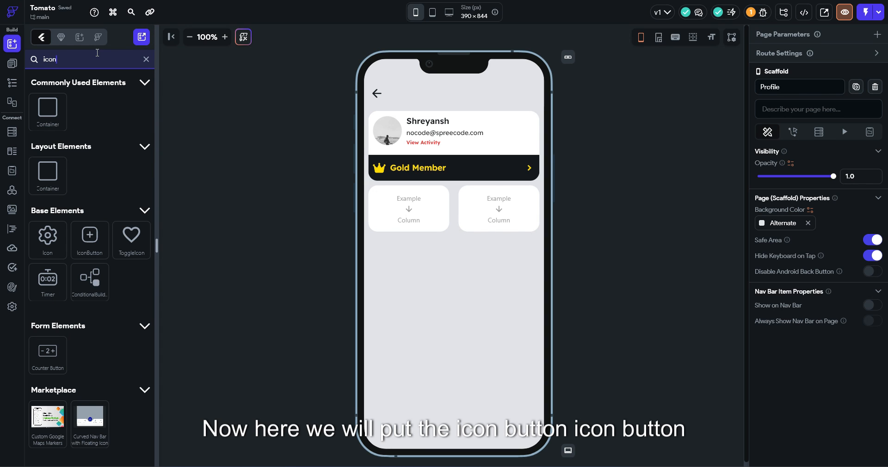
left_click_drag(90, 236, 402, 204)
key("ctrl+c")
left_click(499, 218)
key("ctrl+v")
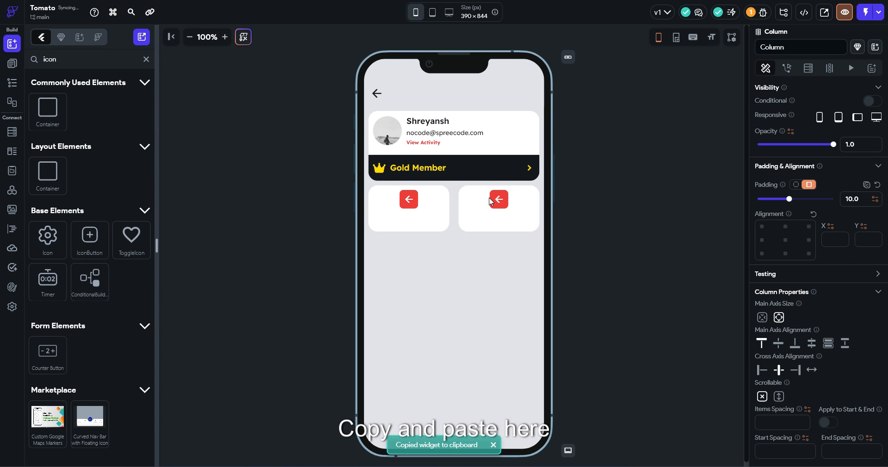
left_click(394, 201)
left_click(764, 370)
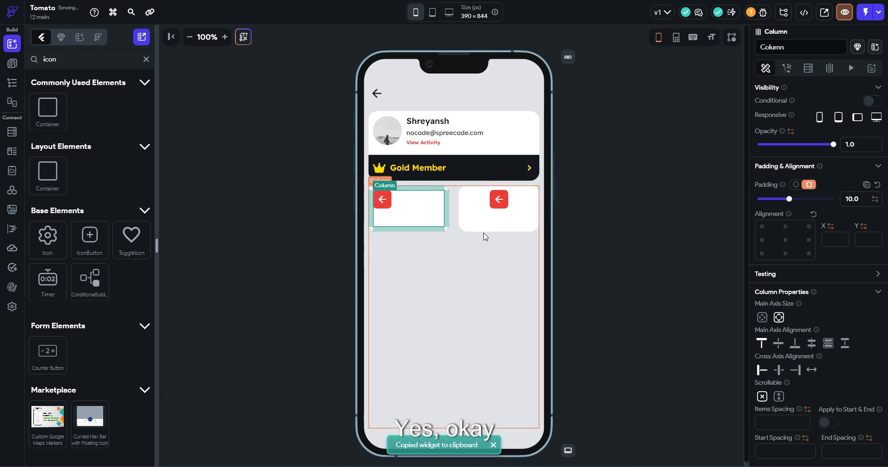
Fill the left icon button with the Alternate colour and delete the right tile's copy
left_click(383, 201)
scroll(818, 354, "down", 3)
left_click(766, 296)
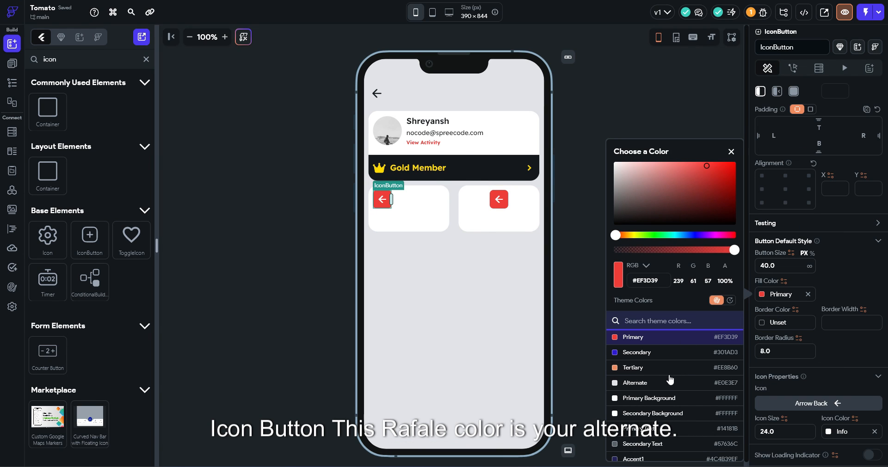
left_click(656, 385)
left_click(499, 199)
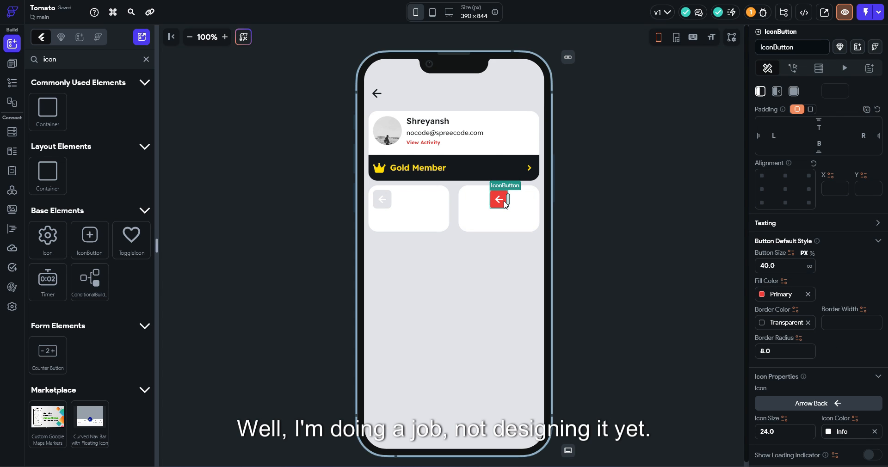
key("Delete")
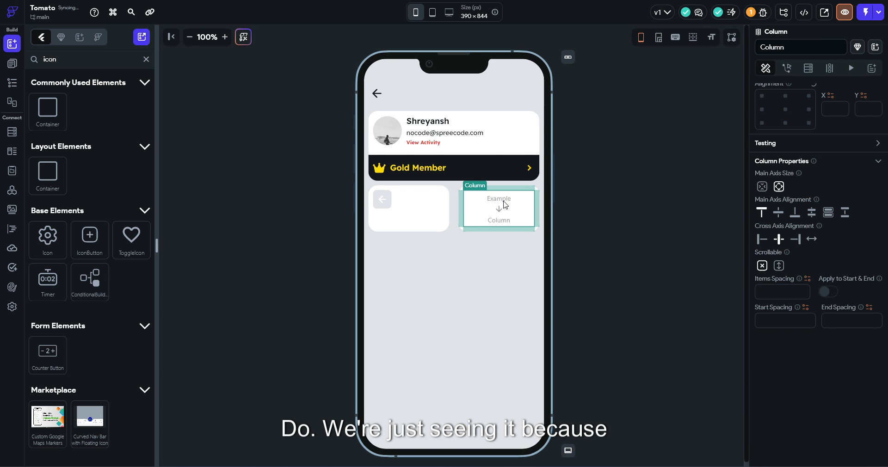
Raise the icon button's corner radius to 34 so it turns circular
left_click(377, 205)
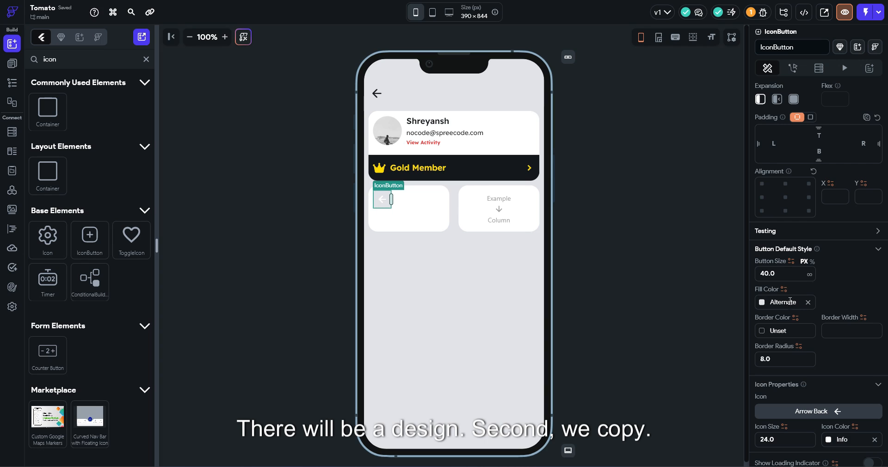
left_click(791, 354)
left_click_drag(790, 355, 753, 362)
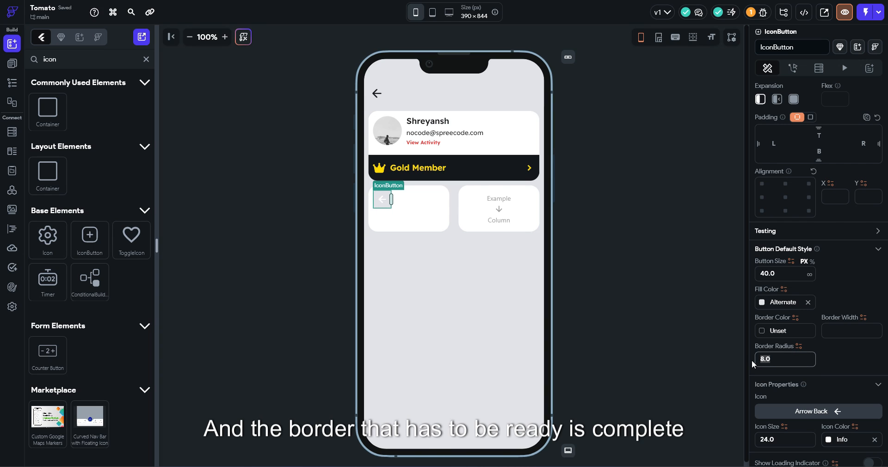
type("11.00")
key("Up")
key("Up")
key("Up")
key("Up")
key("Up")
key("Up")
key("Up")
key("Up")
key("Up")
key("Up")
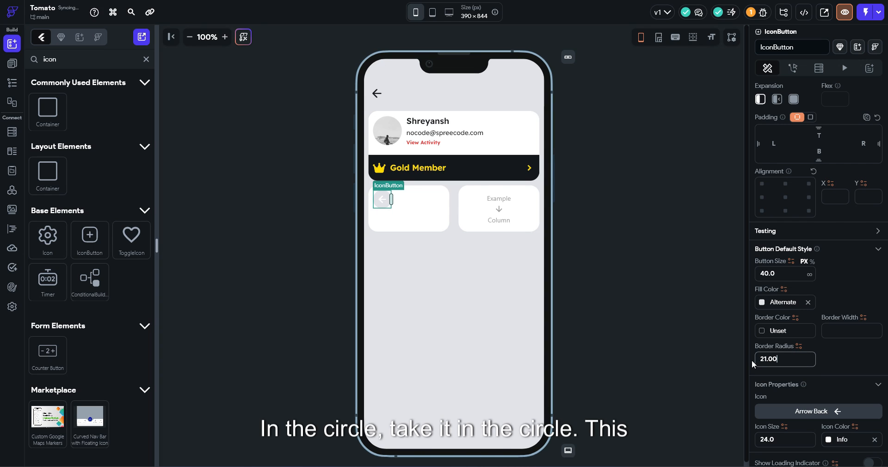
key("Up")
key("Up")
key("Up")
key("Up")
key("Up")
key("Up")
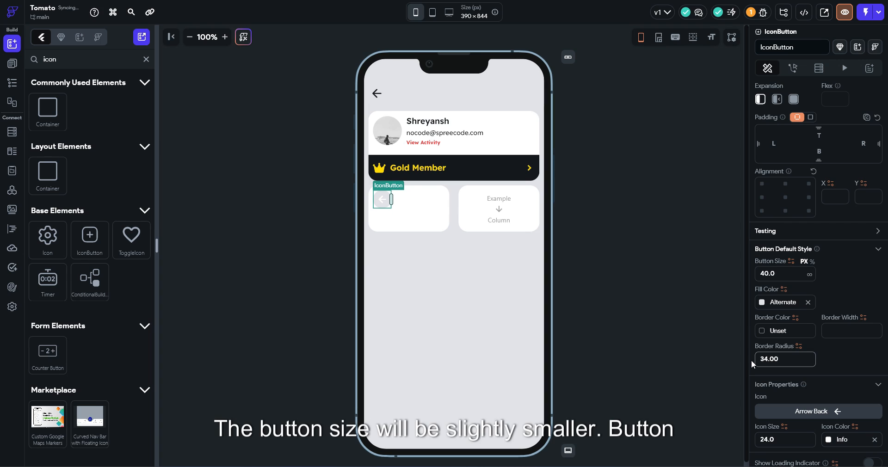
Reduce button and icon size, and switch to a bookmark icon coloured Primary Text
left_click(786, 270)
key("Down")
key("Down")
key("Down")
key("Down")
scroll(765, 282, "down", 2)
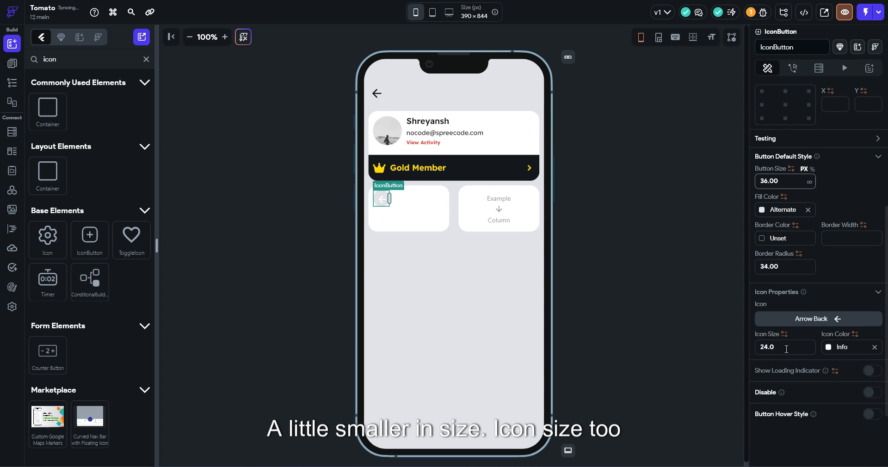
left_click(783, 348)
key("Down")
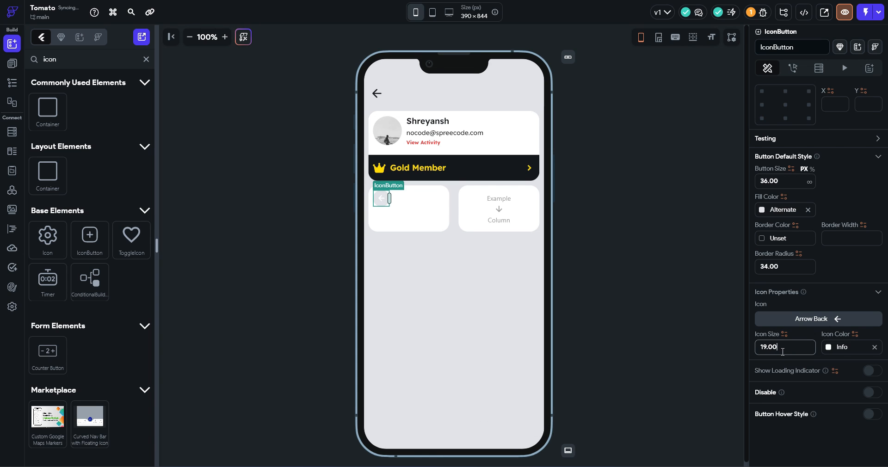
left_click(804, 320)
type("bookm")
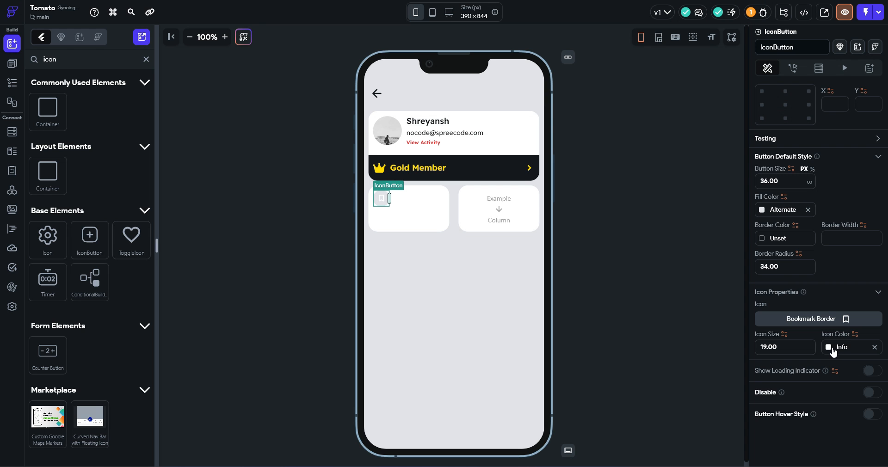
left_click(833, 351)
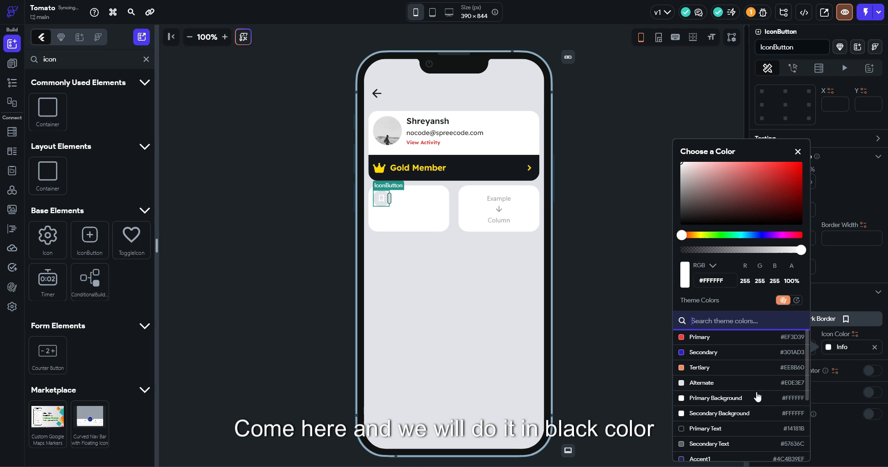
left_click(708, 423)
left_click(595, 256)
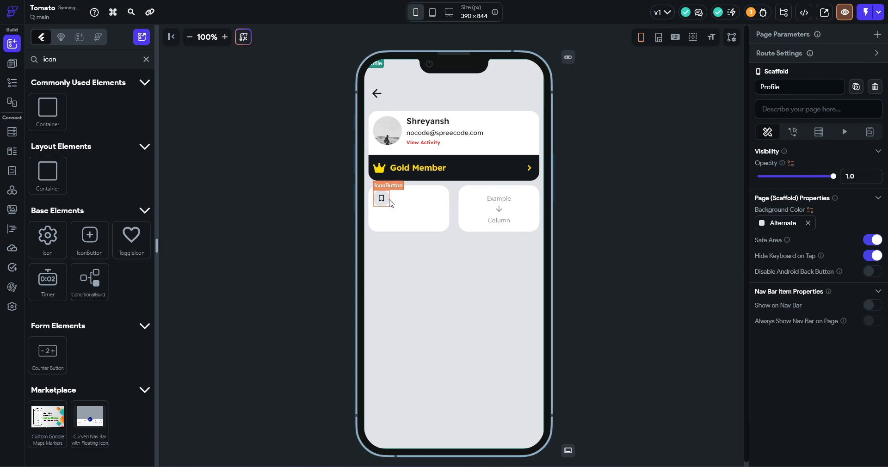
Shrink the bookmark button to about 32 and set its icon size to 15
left_click(388, 199)
left_click_drag(388, 199, 385, 200)
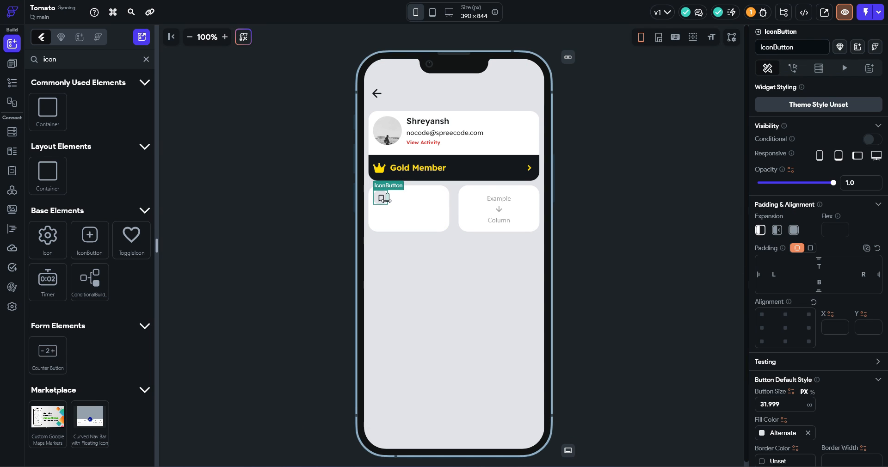
left_click(384, 200)
scroll(782, 376, "down", 4)
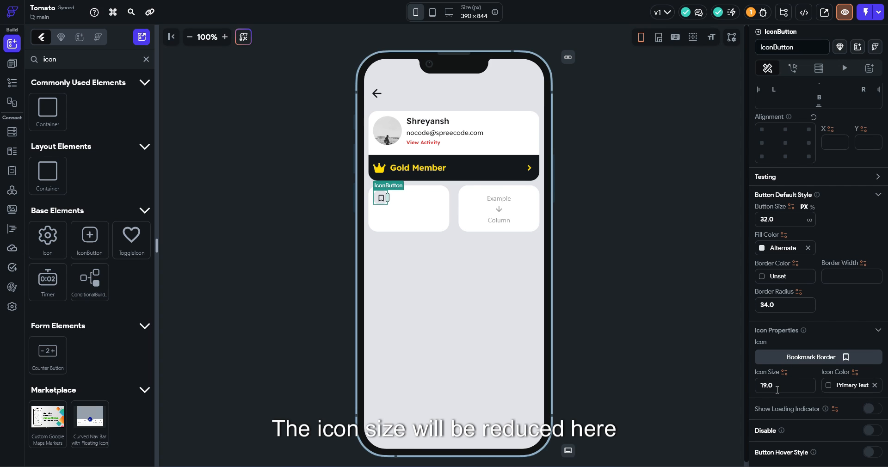
double_click(777, 389)
type("15")
left_click(600, 289)
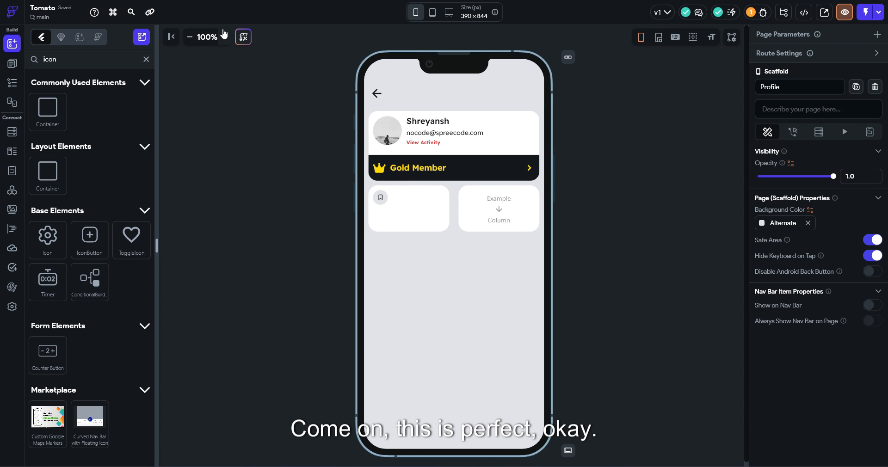
Bump the icon size to 17 and the button size from 32 to 34
left_click(224, 36)
left_click(374, 216)
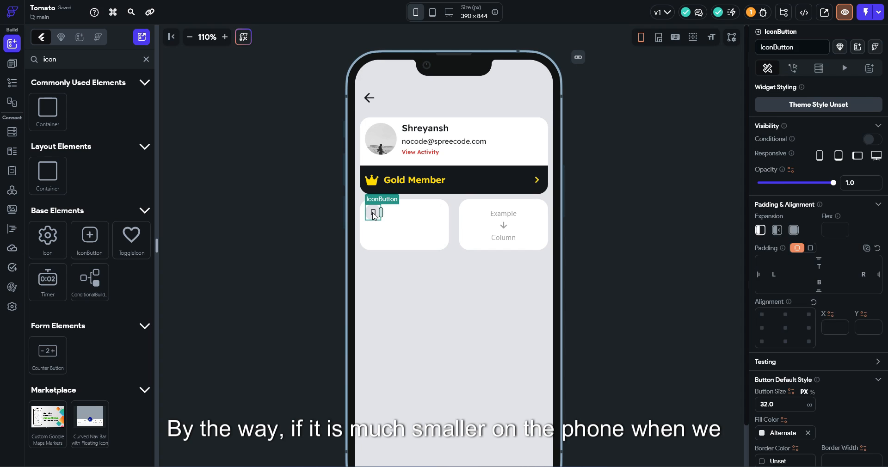
scroll(806, 369, "down", 3)
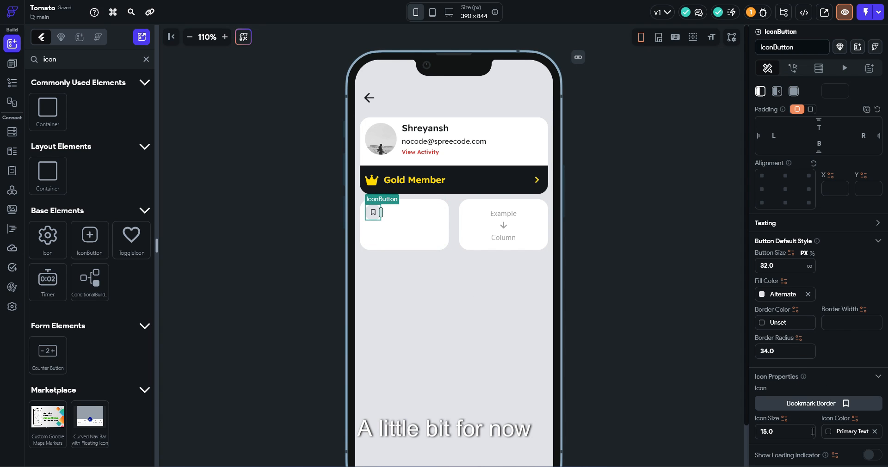
key("Up")
key("Up")
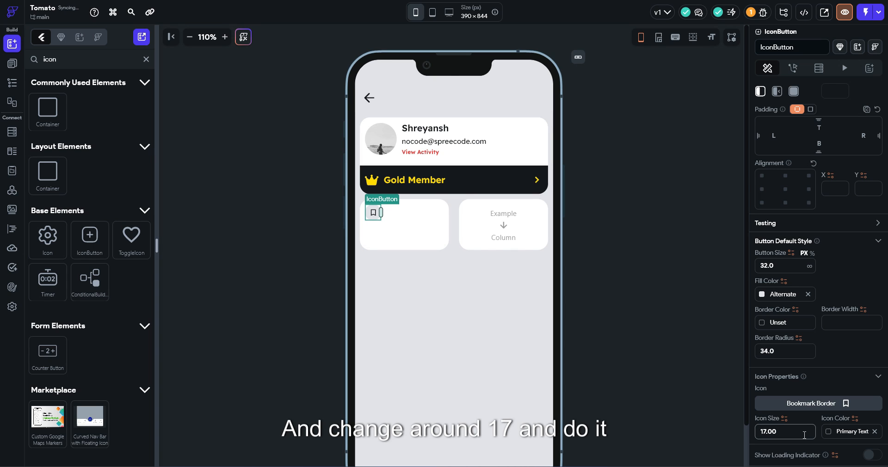
left_click(789, 254)
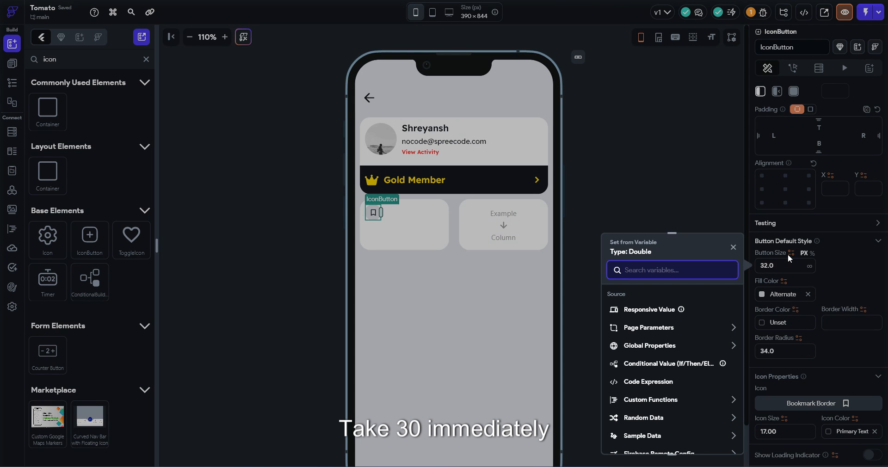
left_click(782, 267)
left_click(783, 268)
key("Up")
key("Up")
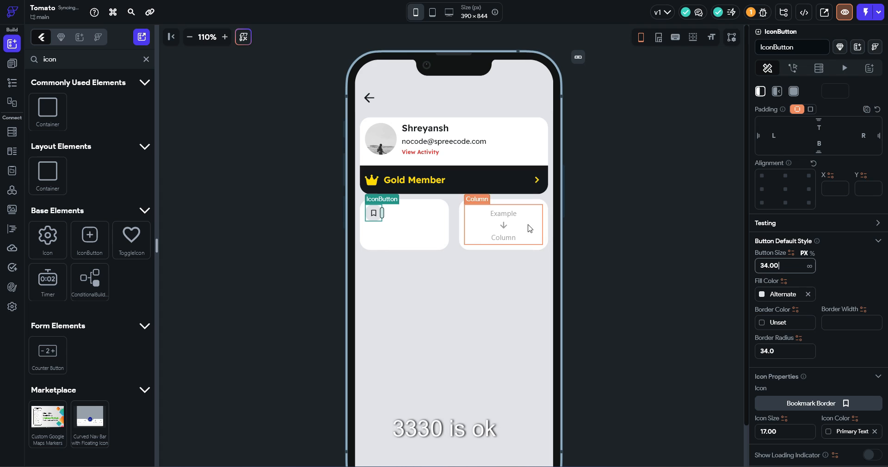
Paste a copy of the profile card's email text into the left tile and change it to 'Collections'
left_click(436, 145)
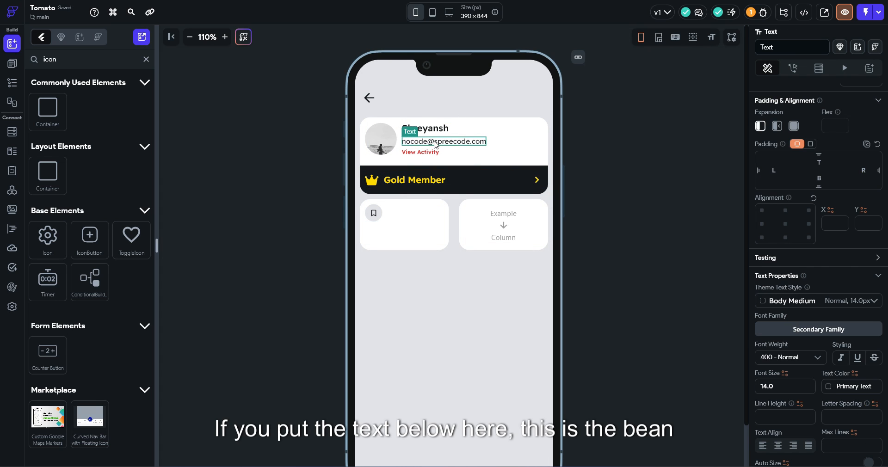
key("ctrl+c")
left_click(407, 242)
key("ctrl+v")
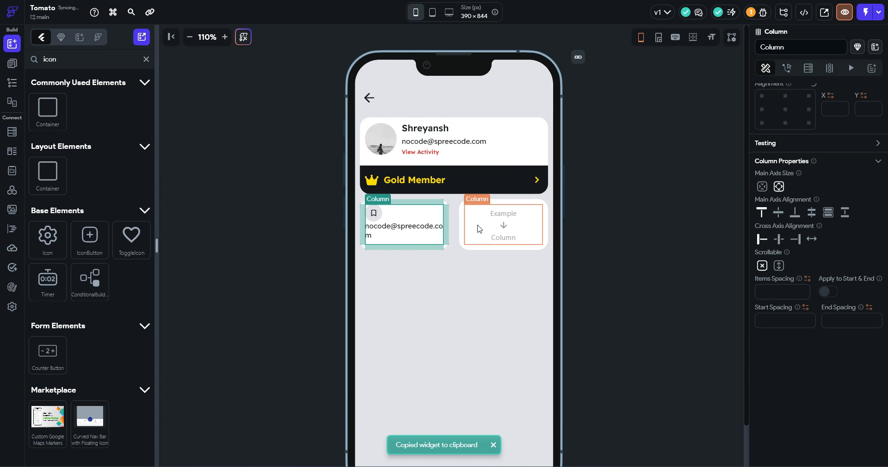
left_click_drag(831, 139, 738, 137)
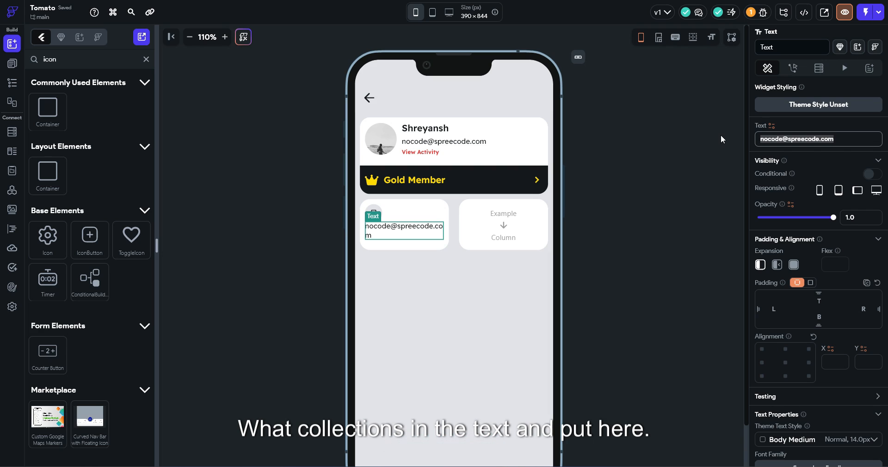
key("BackSpace")
type("Collection")
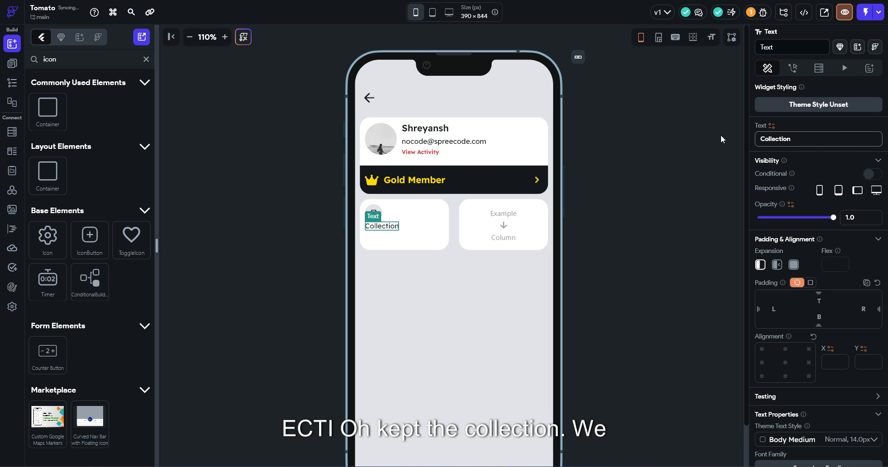
type("s")
Set the left tile's column to Space Between and adjust its start and end spacing
left_click(432, 231)
left_click(848, 345)
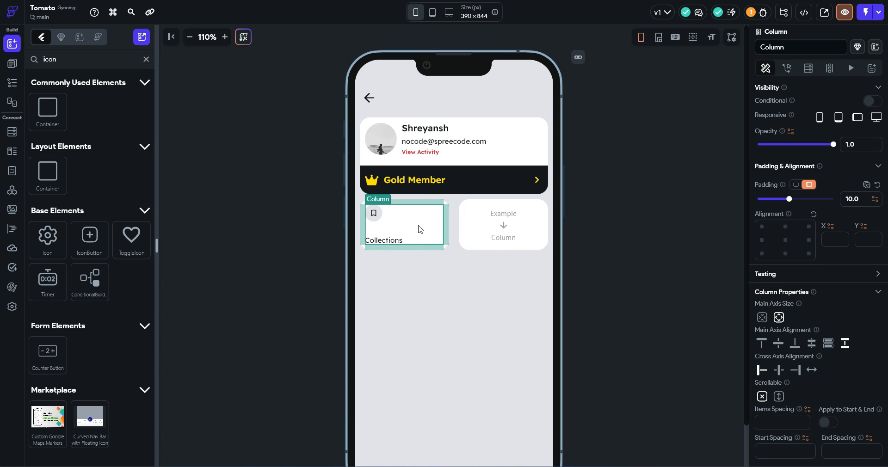
type("10")
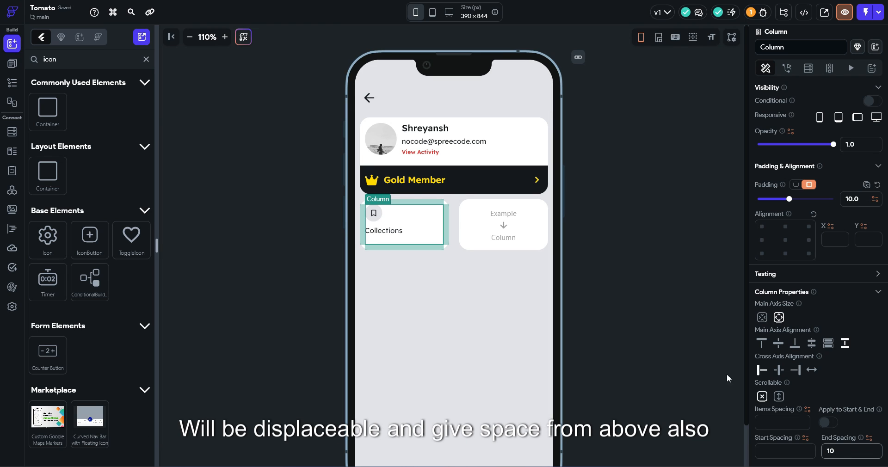
left_click(782, 448)
type("11")
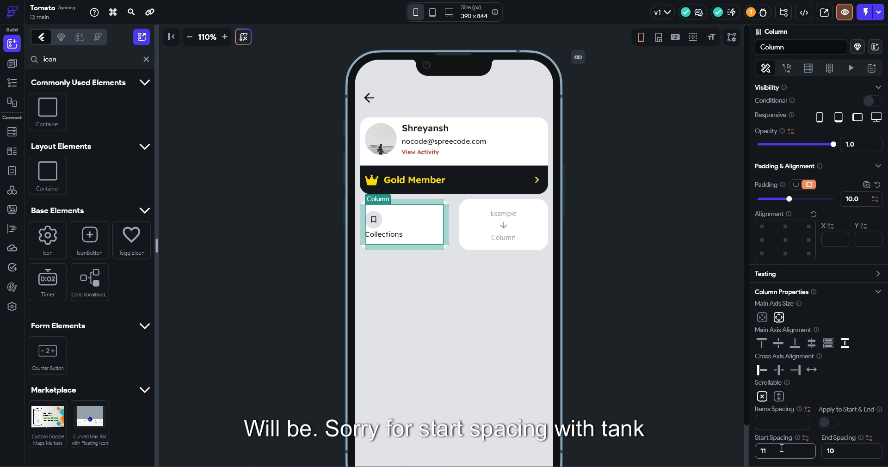
key("BackSpace")
type("0")
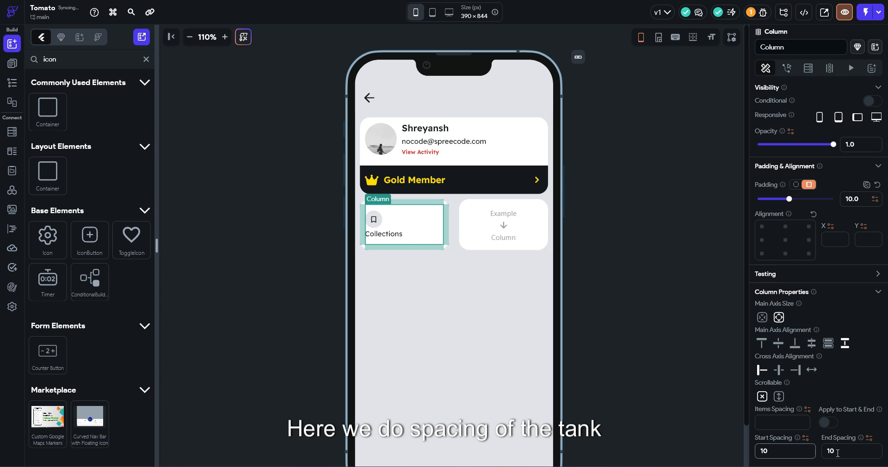
double_click(838, 451)
type("8.00")
key("Down")
key("Down")
key("Down")
key("Down")
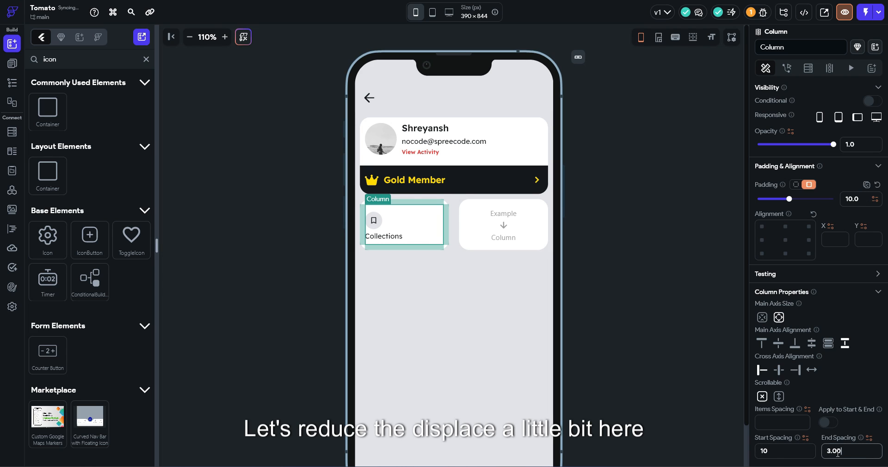
left_click(803, 451)
key("Down")
key("Down")
key("Down")
key("Down")
key("Down")
key("Down")
key("Down")
key("Down")
key("Down")
key("Down")
key("Down")
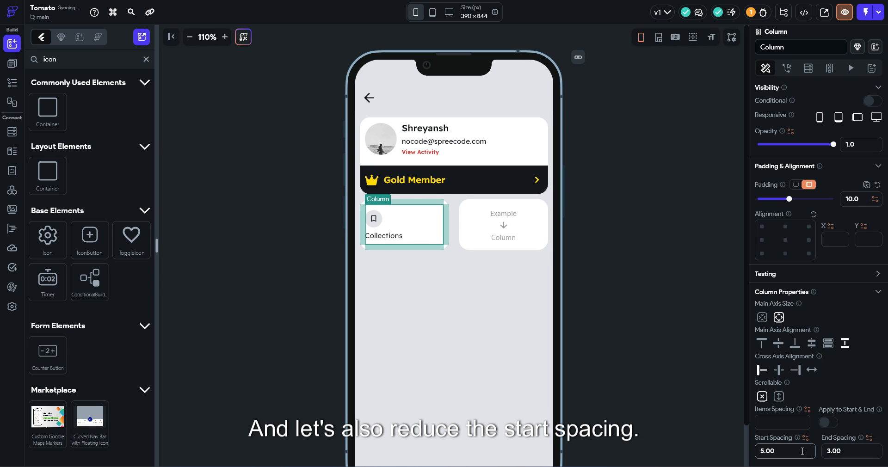
Shorten the Collections tile to about 78 px and clear its column's start spacing
left_click(704, 330)
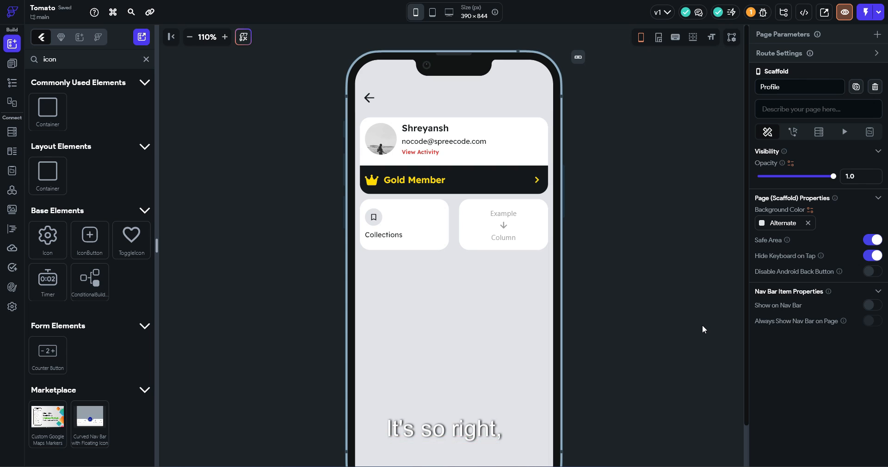
left_click(445, 234)
left_click_drag(405, 250, 410, 242)
left_click(407, 225)
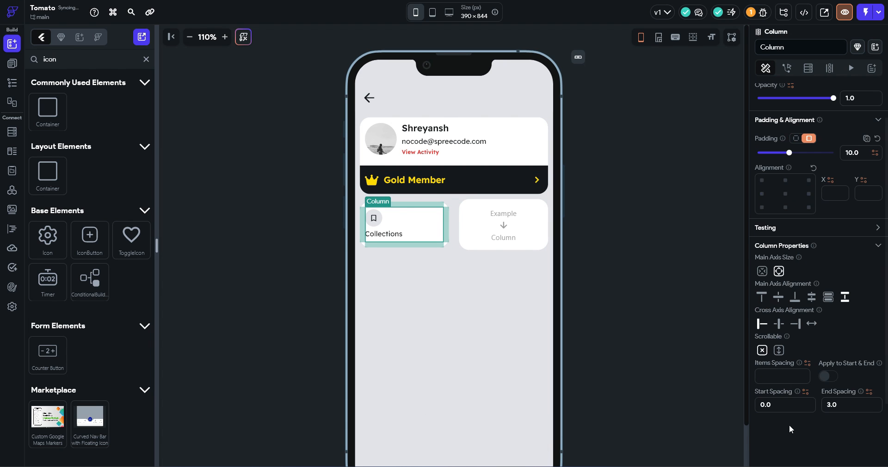
key("BackSpace")
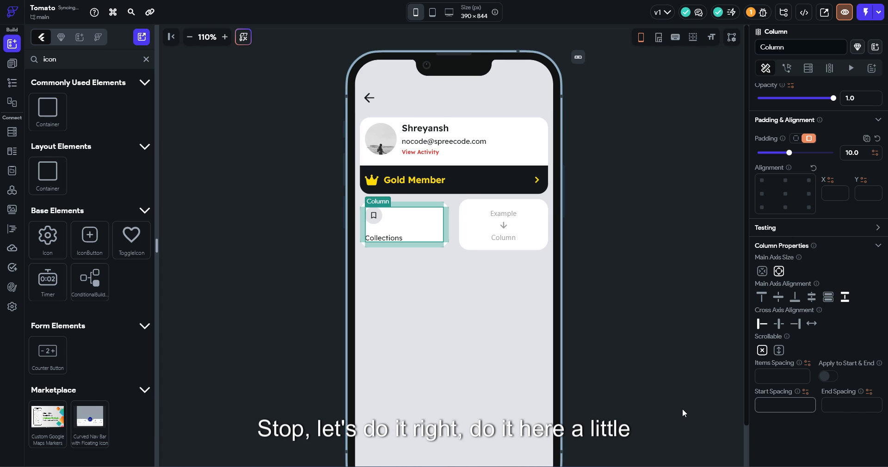
left_click(828, 297)
Delete the placeholder tile on the right
left_click(601, 196)
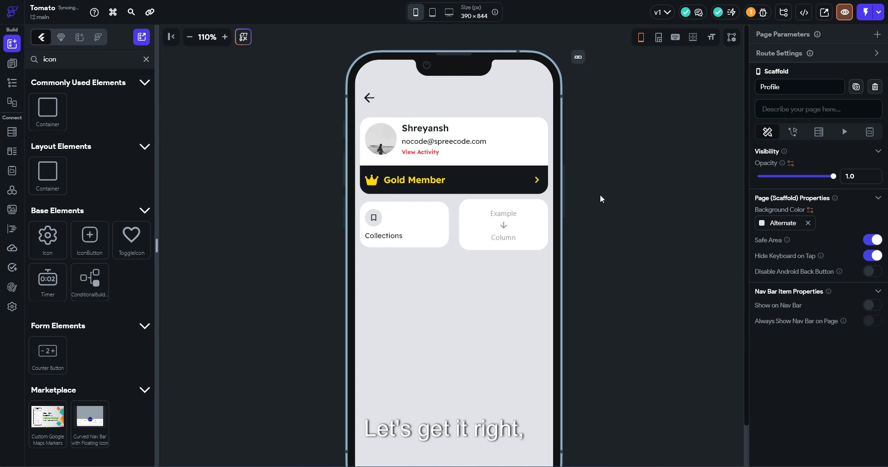
left_click(462, 244)
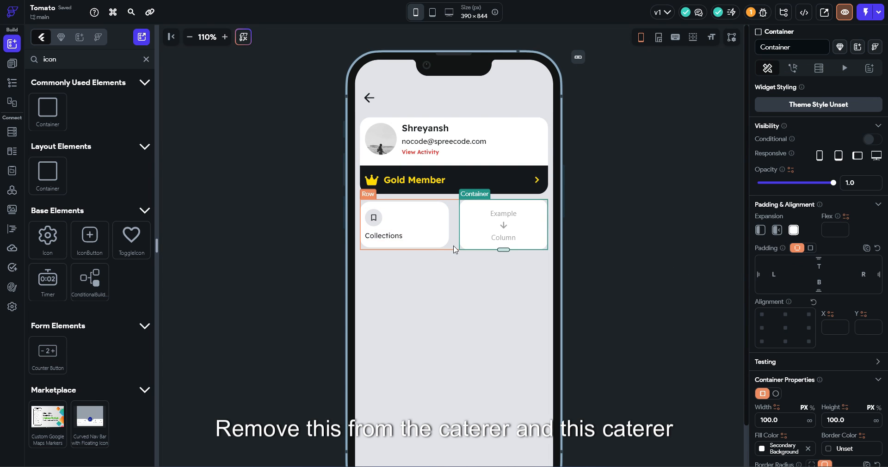
key("Delete")
Duplicate the Collections tile and relabel the copy 'Money'
left_click(456, 244)
key("ctrl+d")
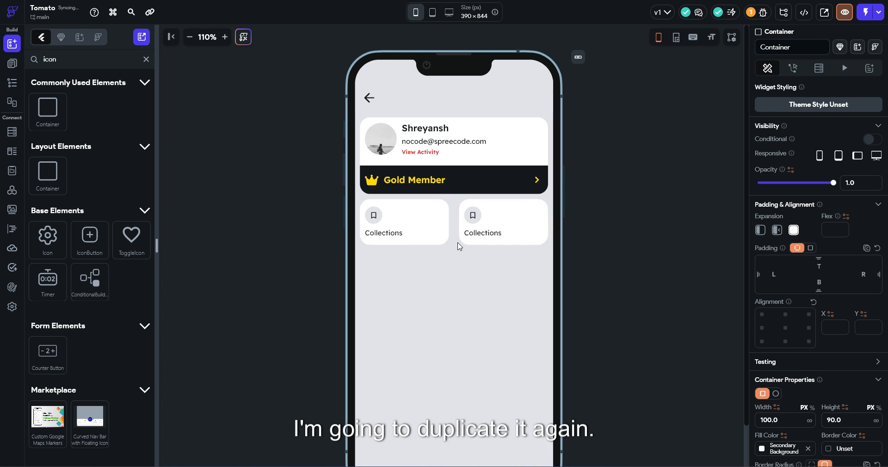
left_click(662, 236)
left_click(484, 234)
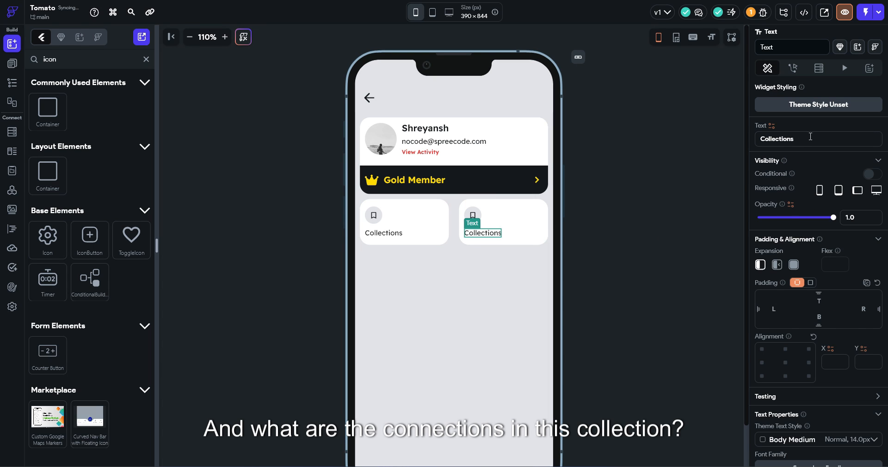
left_click_drag(811, 137, 691, 136)
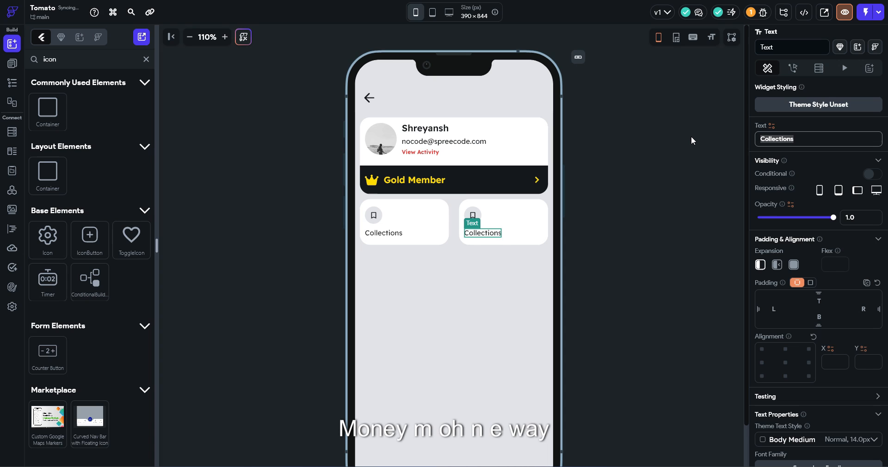
type("Money")
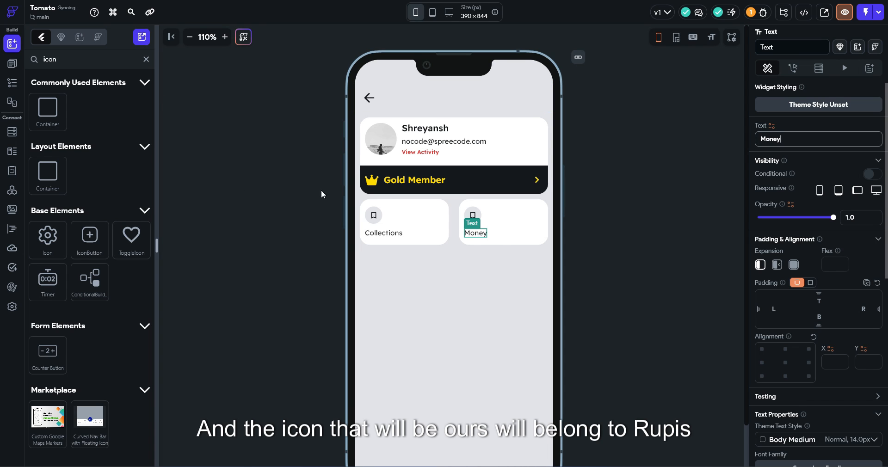
Search 'rup' in the Money tile's icon chooser to find the rupee icon
left_click(476, 220)
scroll(813, 382, "down", 6)
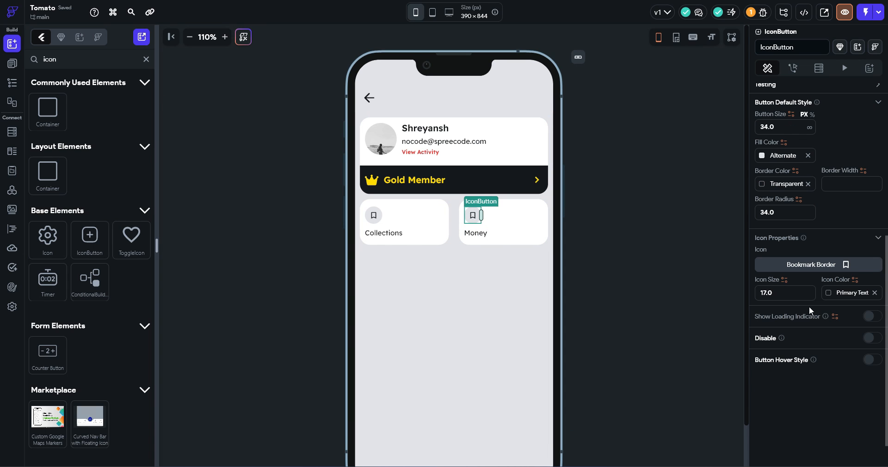
left_click(806, 268)
type("rup")
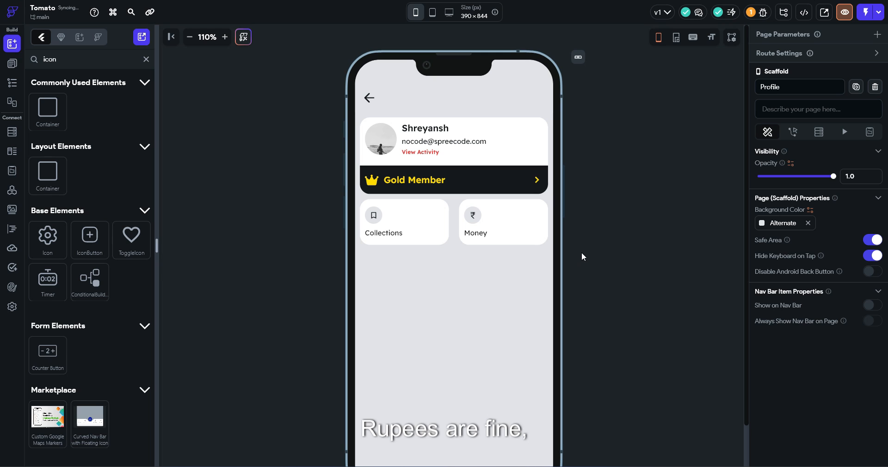
scroll(633, 276, "down", 1)
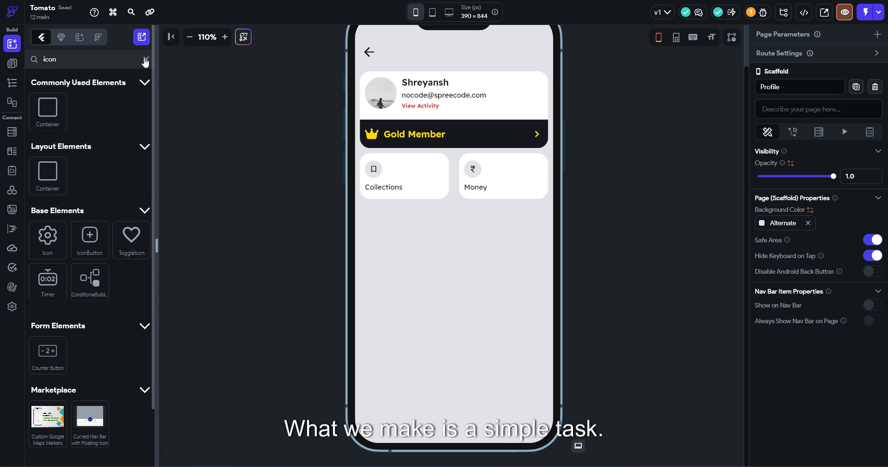
Add a container below the two tiles and adjust the main column's item spacing
left_click(145, 59)
left_click_drag(64, 155, 462, 240)
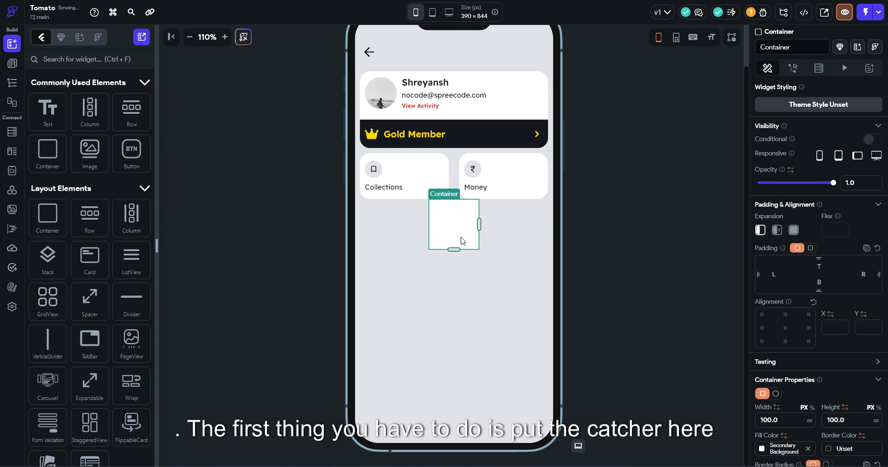
left_click(509, 262)
scroll(787, 421, "down", 4)
left_click(776, 334)
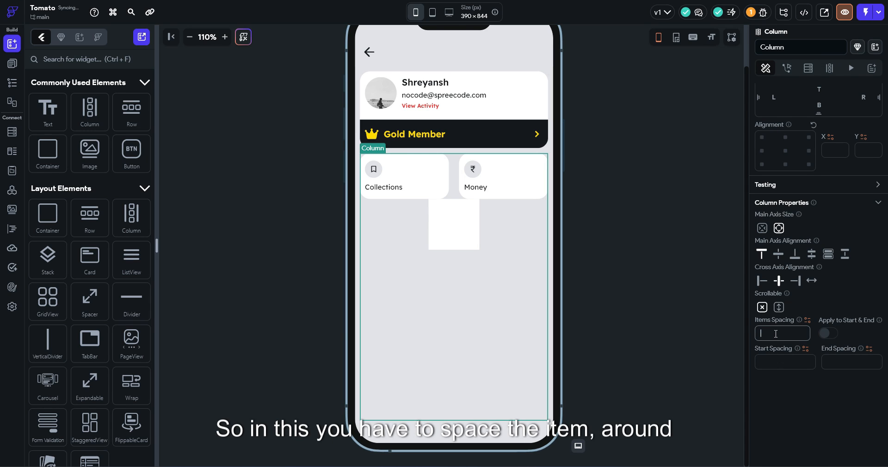
Make the new container full width, about 46 high, with corner radius 20
left_click(458, 253)
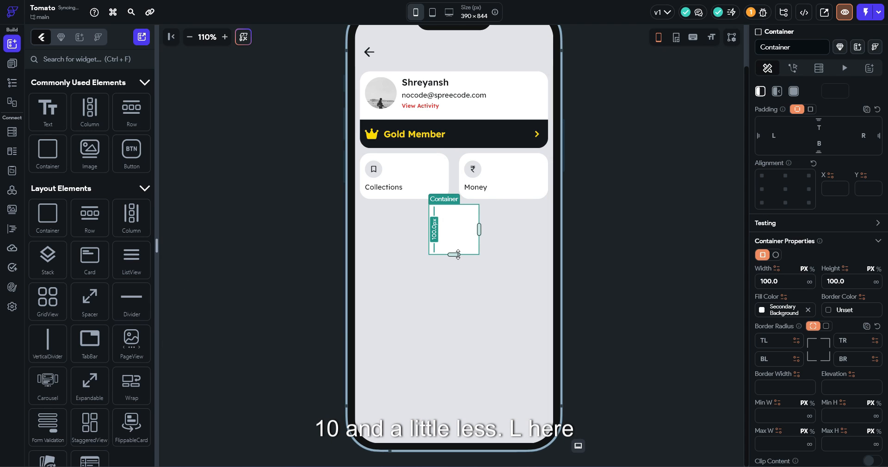
left_click_drag(458, 254, 527, 209)
left_click(810, 282)
left_click_drag(454, 230, 454, 228)
left_click(826, 328)
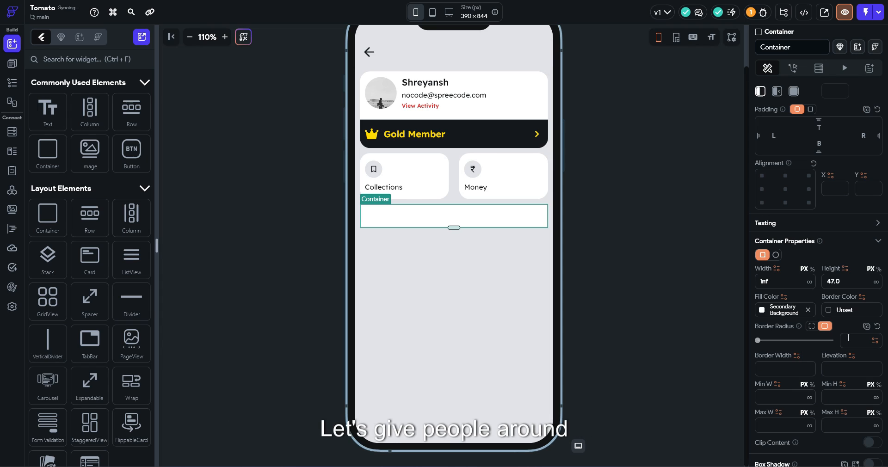
left_click(849, 338)
type("20")
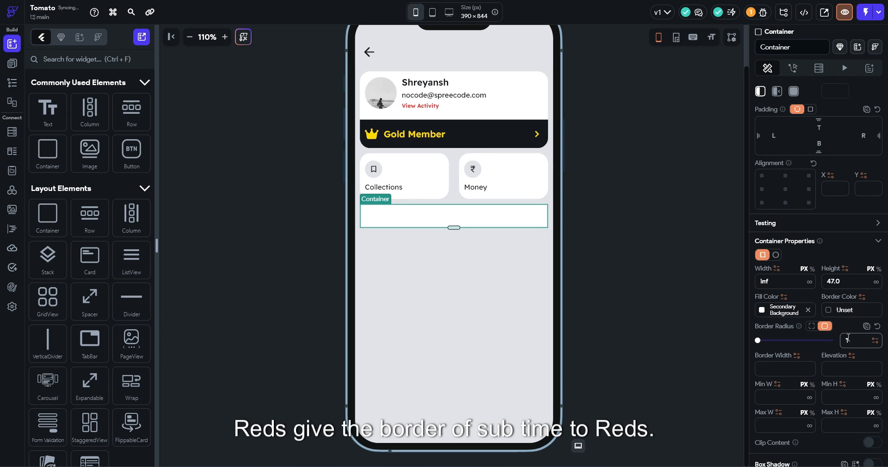
left_click(458, 215)
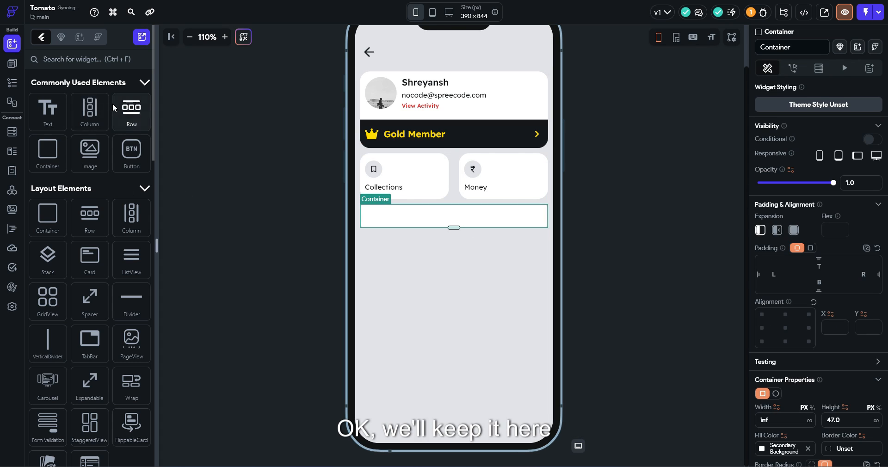
Place a row inside the container and give it uniform padding of 7
left_click_drag(133, 117, 384, 214)
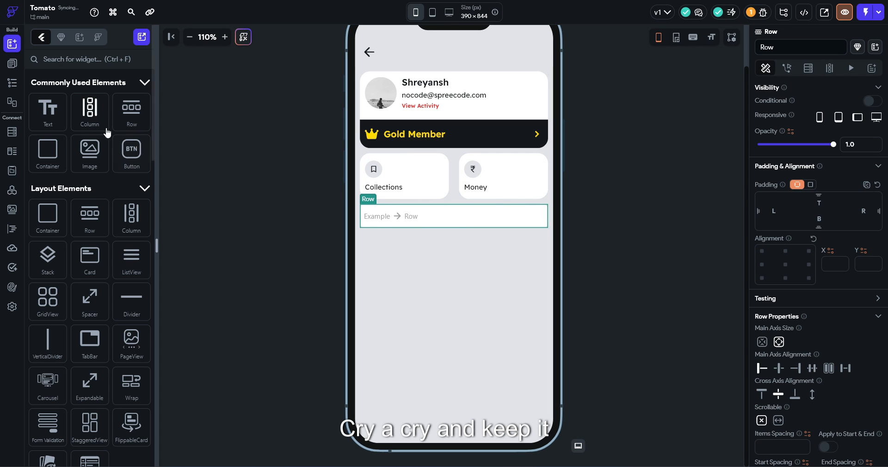
left_click(810, 185)
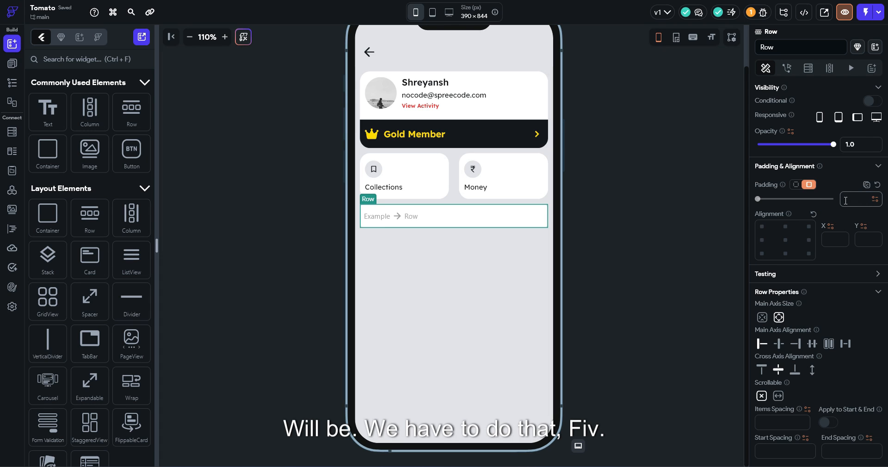
left_click(846, 200)
type("5")
key("BackSpace")
type("7")
key("Return")
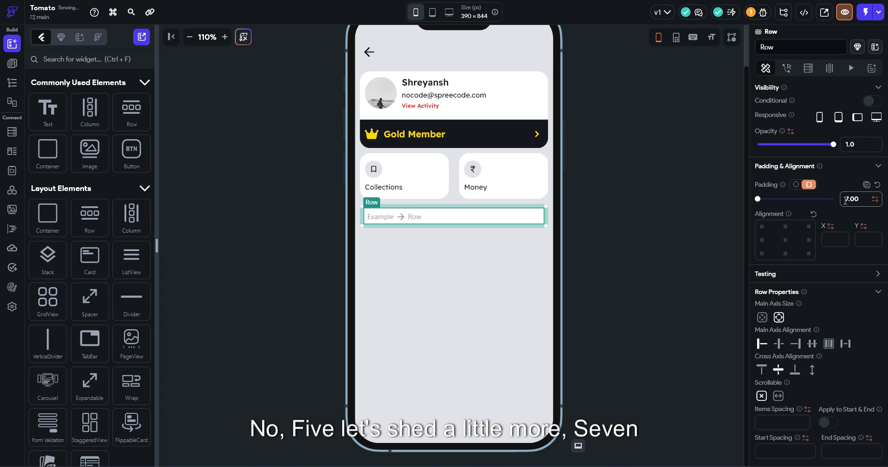
left_click(76, 59)
Add an icon widget to the empty row, then delete it again
type("i")
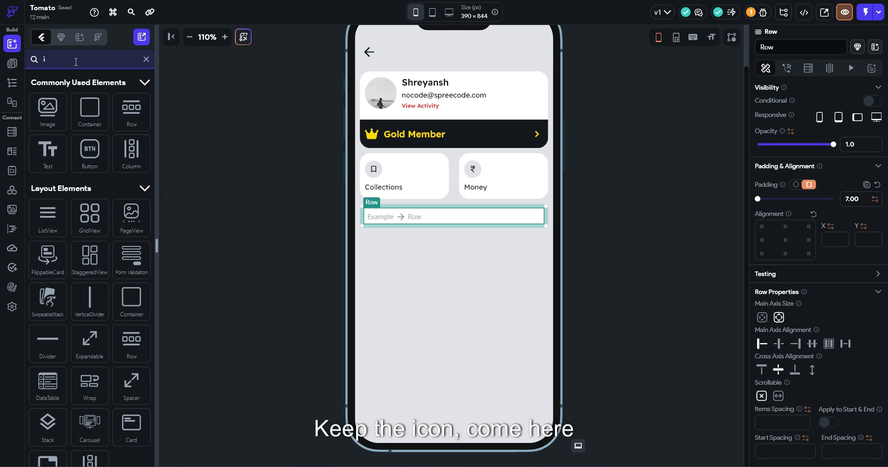
type("con")
left_click(48, 236)
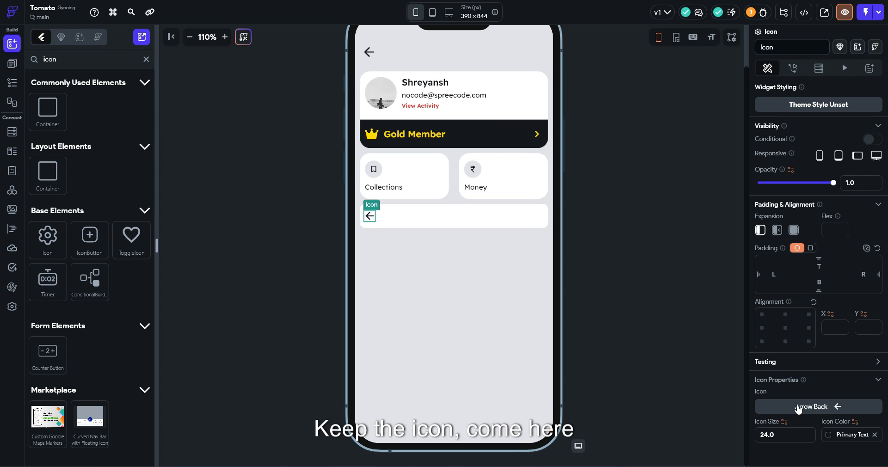
left_click(799, 410)
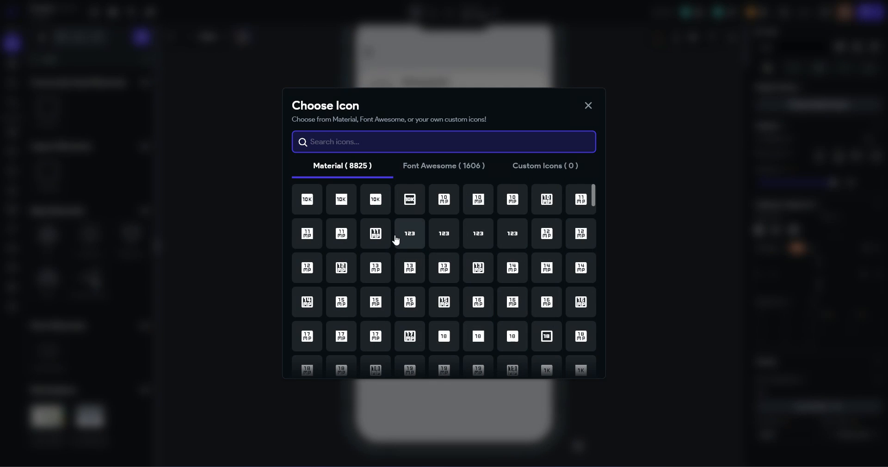
left_click(589, 106)
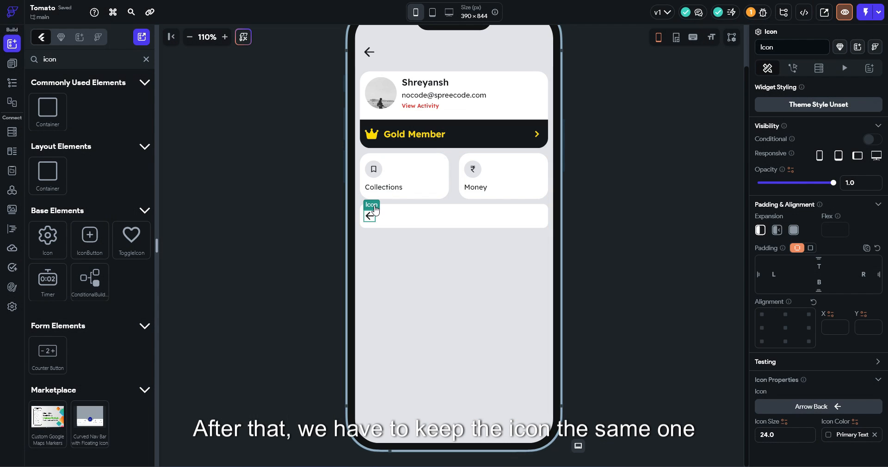
key("Delete")
Copy the Collections bookmark button and label into the bottom row
left_click(379, 174)
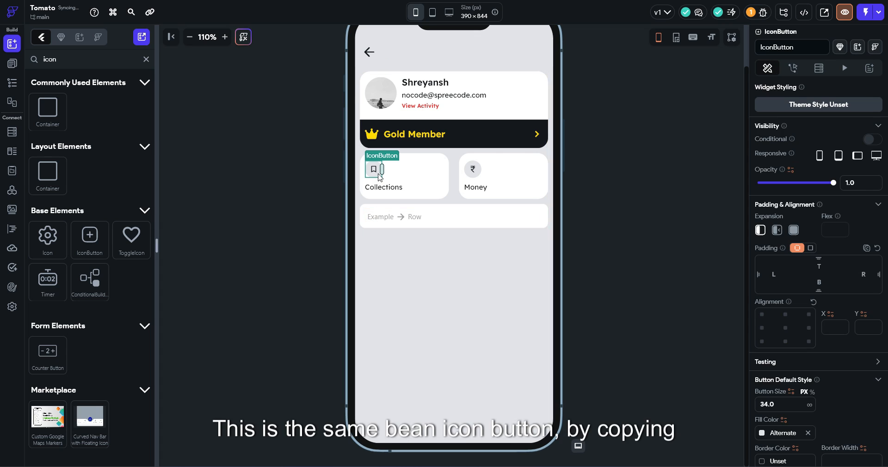
key("ctrl+c")
left_click(410, 221)
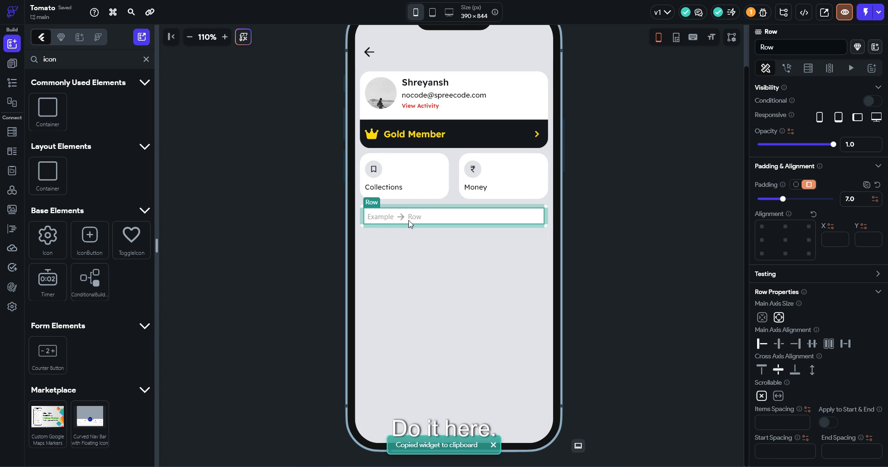
key("ctrl+v")
left_click(389, 189)
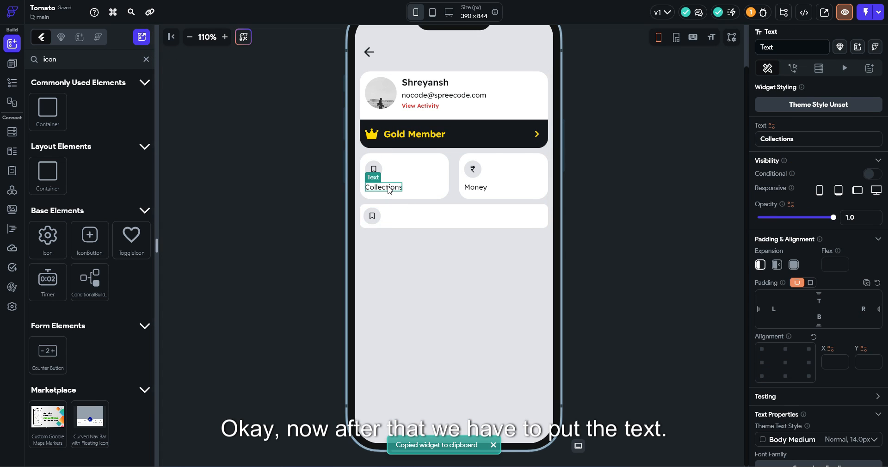
key("ctrl+c")
left_click(406, 218)
key("ctrl+v")
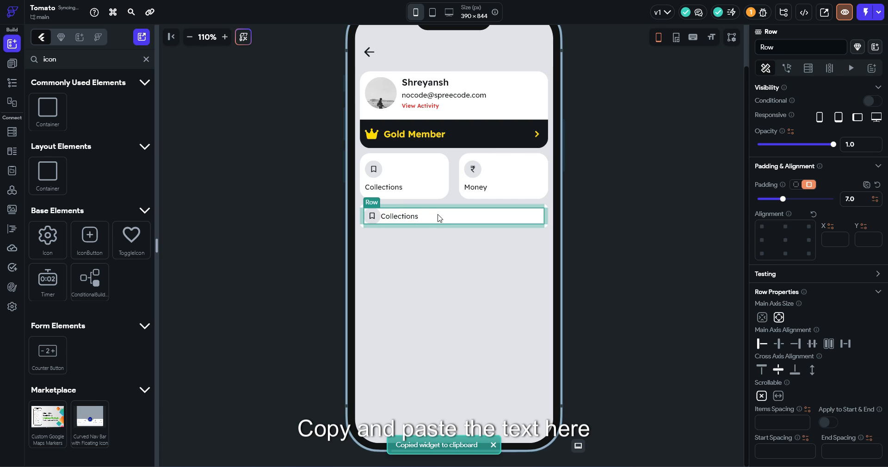
Set the row's item spacing to 10 and switch its button to the person icon
scroll(853, 368, "down", 1)
left_click(783, 374)
type("10")
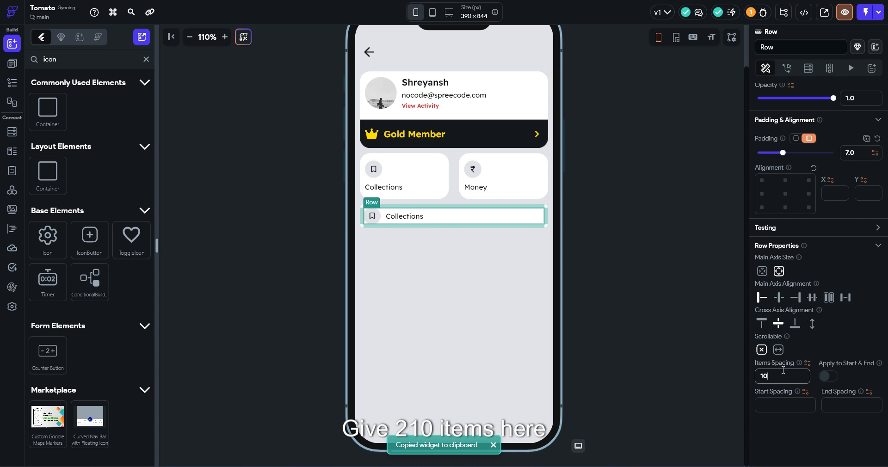
left_click(373, 217)
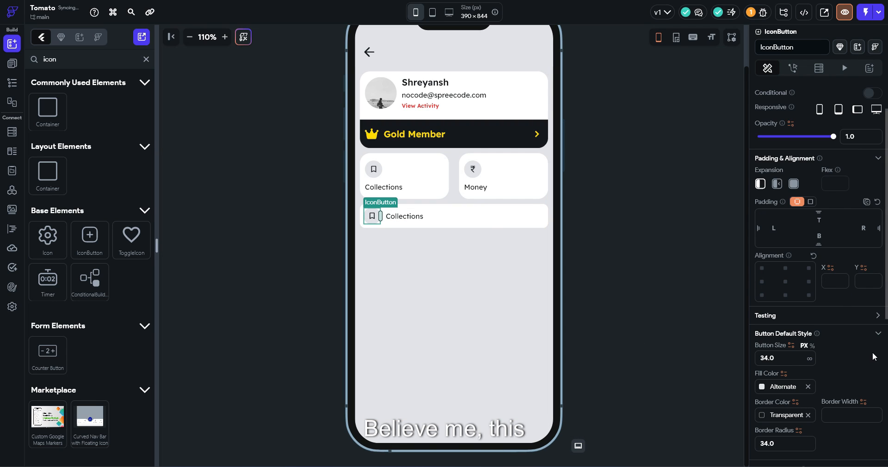
scroll(831, 347, "down", 1)
left_click(807, 398)
type("u")
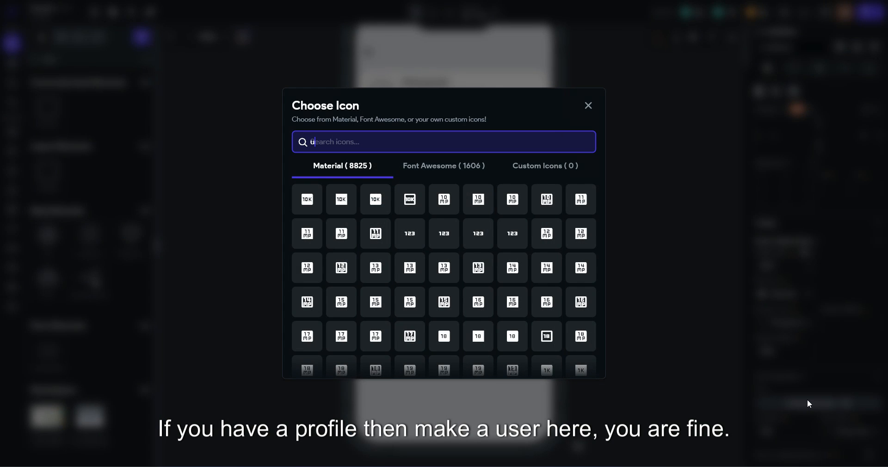
type("ser")
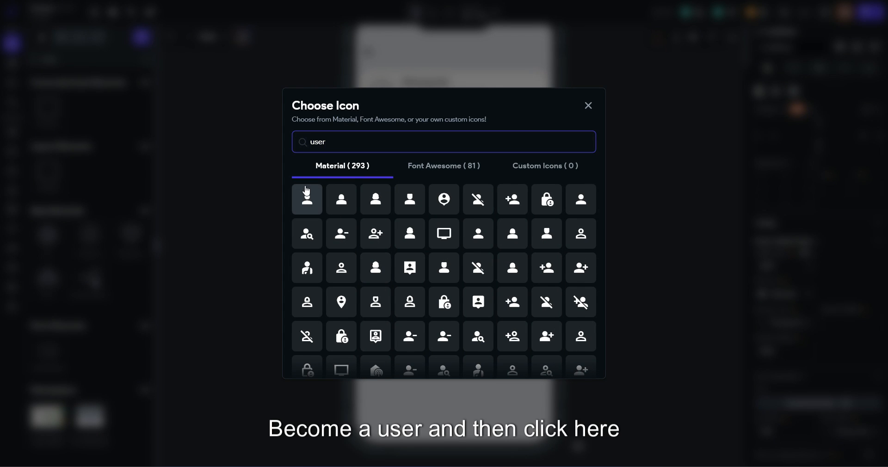
left_click(307, 199)
Change the row's label text to 'Your Profile'
left_click(410, 219)
double_click(789, 139)
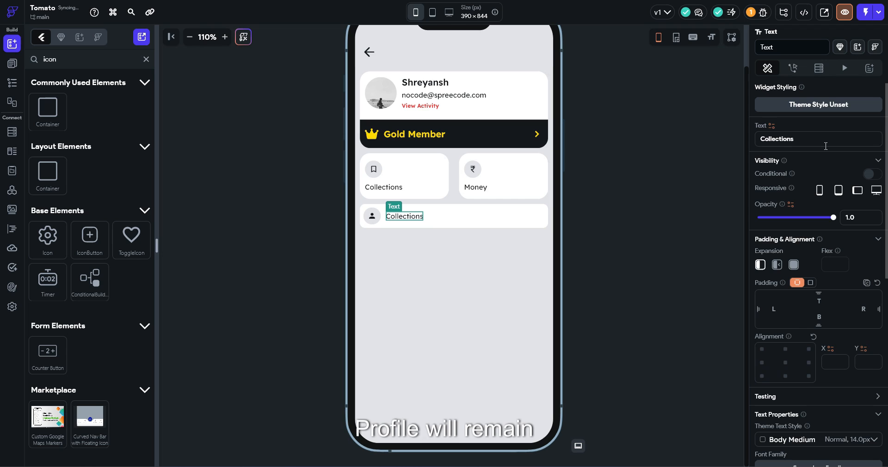
type("Profile")
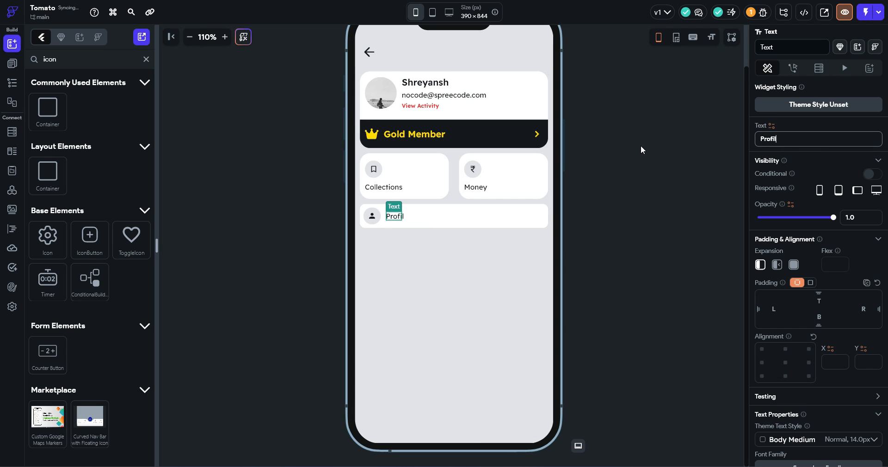
left_click(759, 135)
type("Yo8u")
type("r")
key("BackSpace")
key("BackSpace")
key("BackSpace")
type("ur")
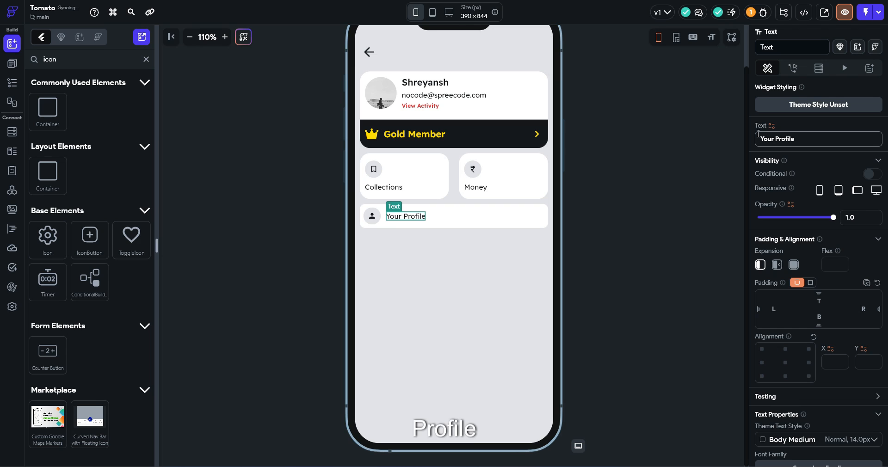
left_click(503, 227)
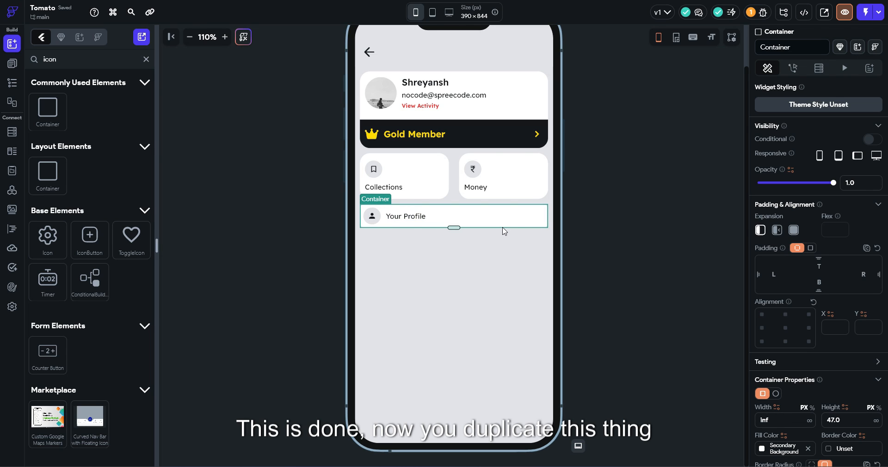
Duplicate the Your Profile row and make the enclosing column scrollable
key("ctrl+d")
key("ctrl+d")
key("ctrl+d")
key("ctrl+d")
key("ctrl+d")
key("ctrl+d")
key("ctrl+d")
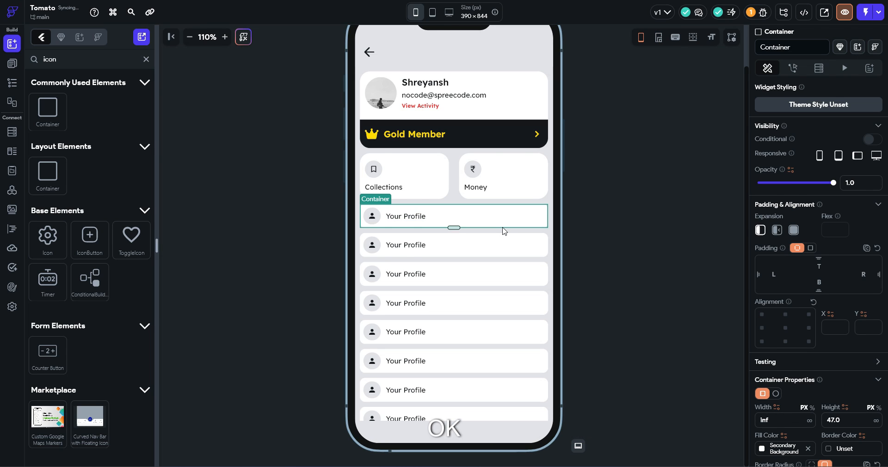
left_click(503, 230)
left_click(779, 446)
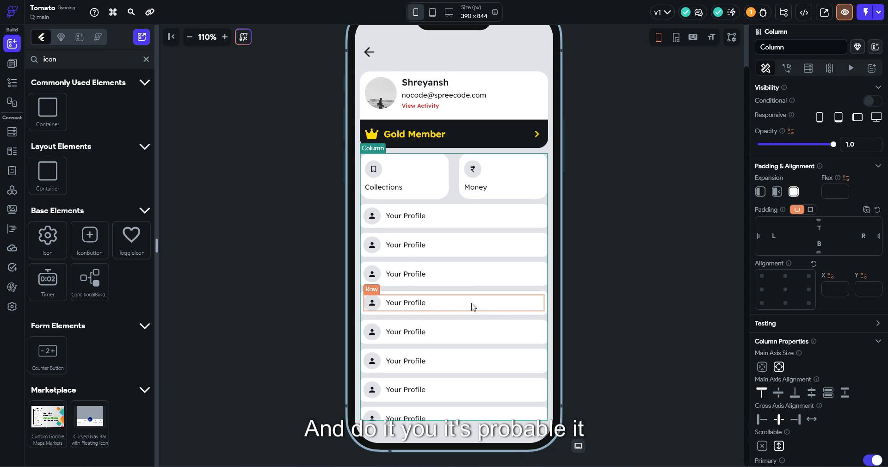
scroll(472, 305, "down", 1)
scroll(473, 305, "up", 1)
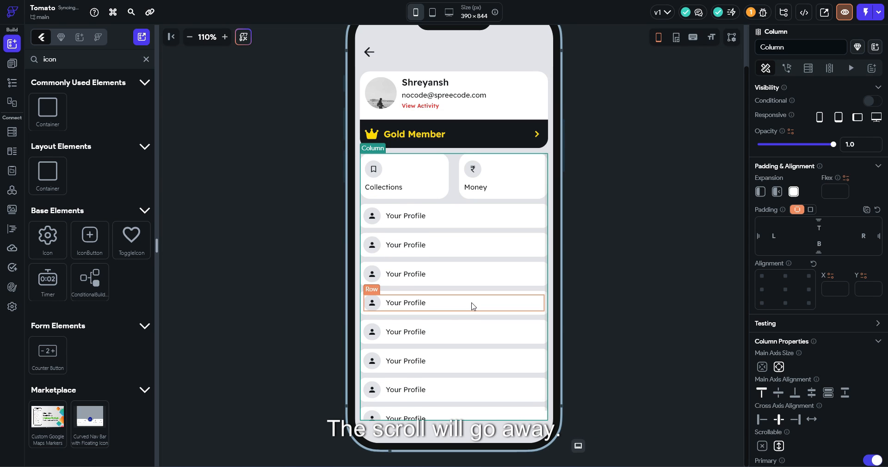
scroll(472, 305, "down", 1)
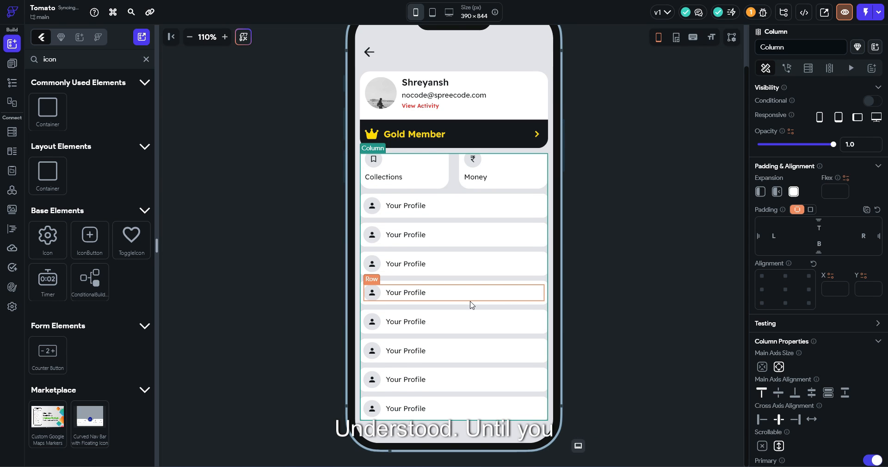
scroll(472, 306, "up", 1)
scroll(472, 306, "down", 1)
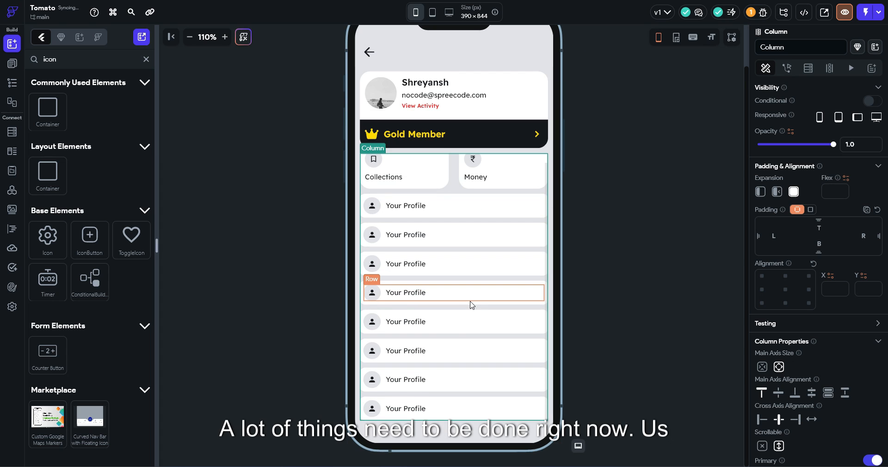
Select the fourth Your Profile row in the list
left_click(465, 308)
scroll(465, 308, "up", 1)
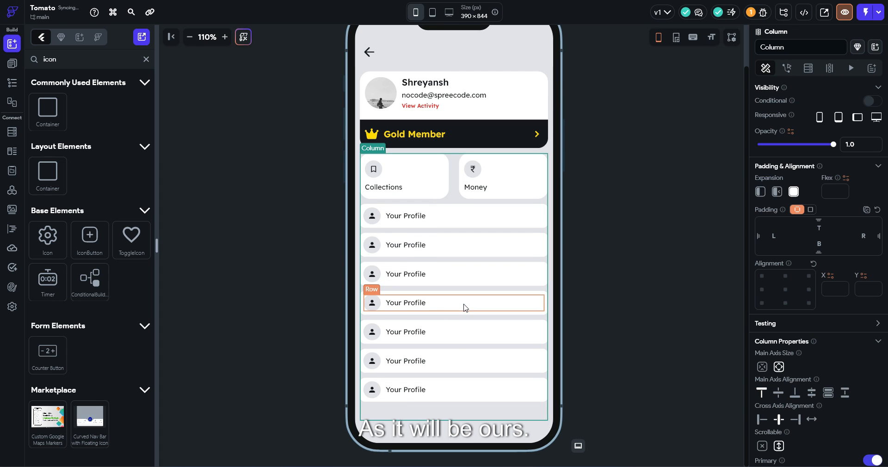
left_click(454, 315)
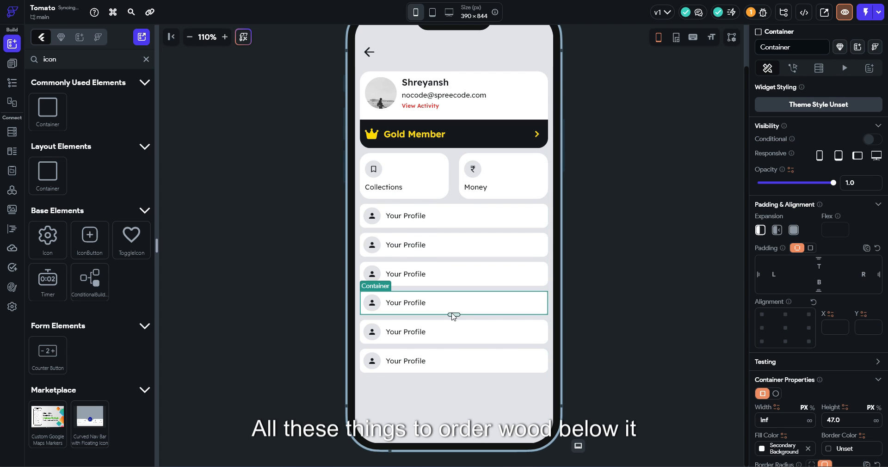